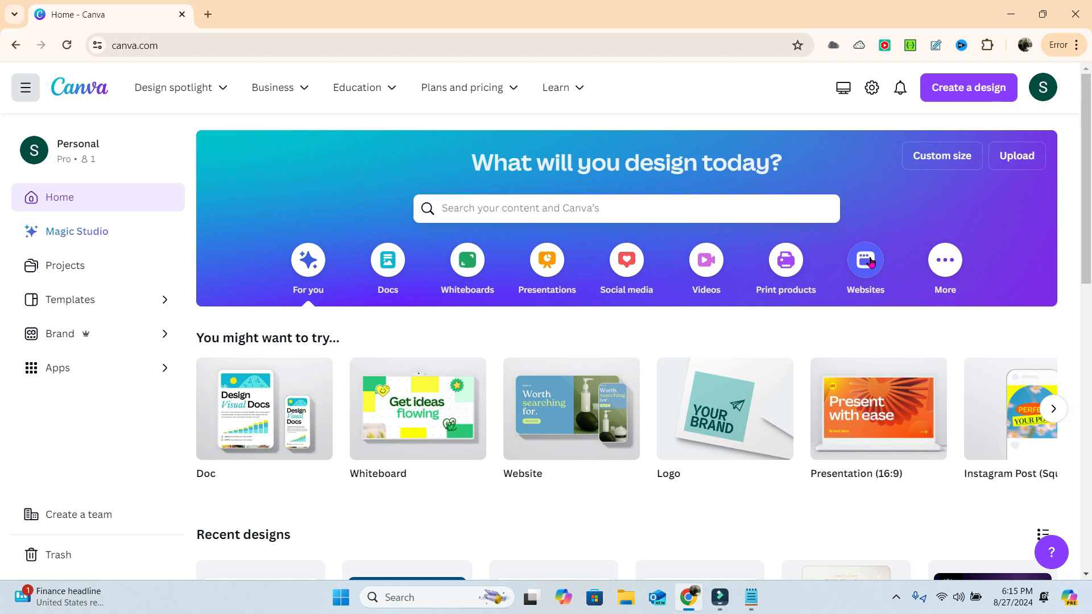
Step: Create a blank Business Website design from the website design types
click(870, 263)
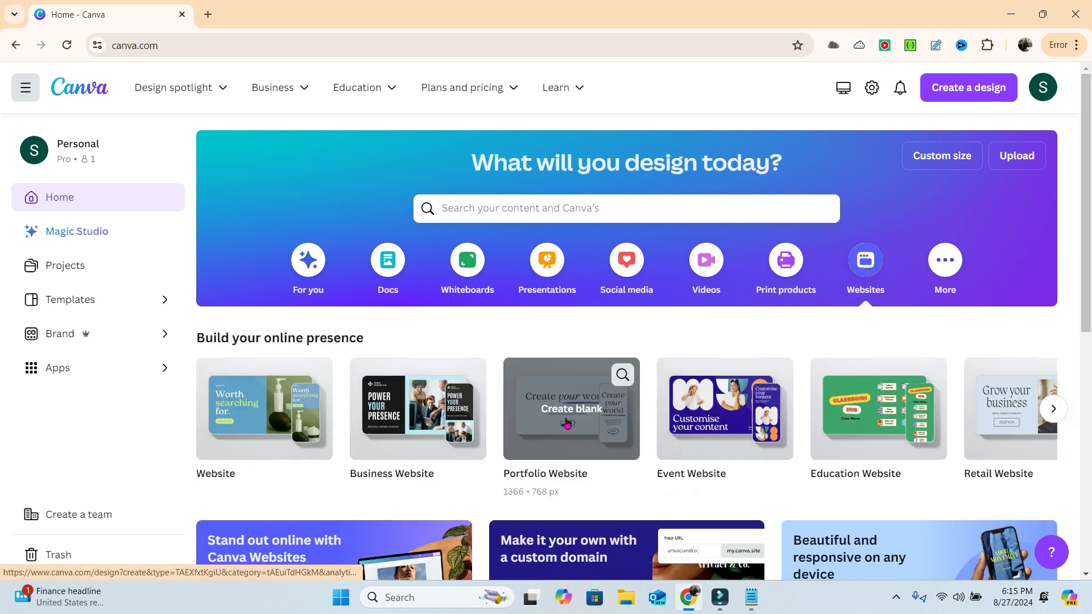
scroll(567, 423, down, 1)
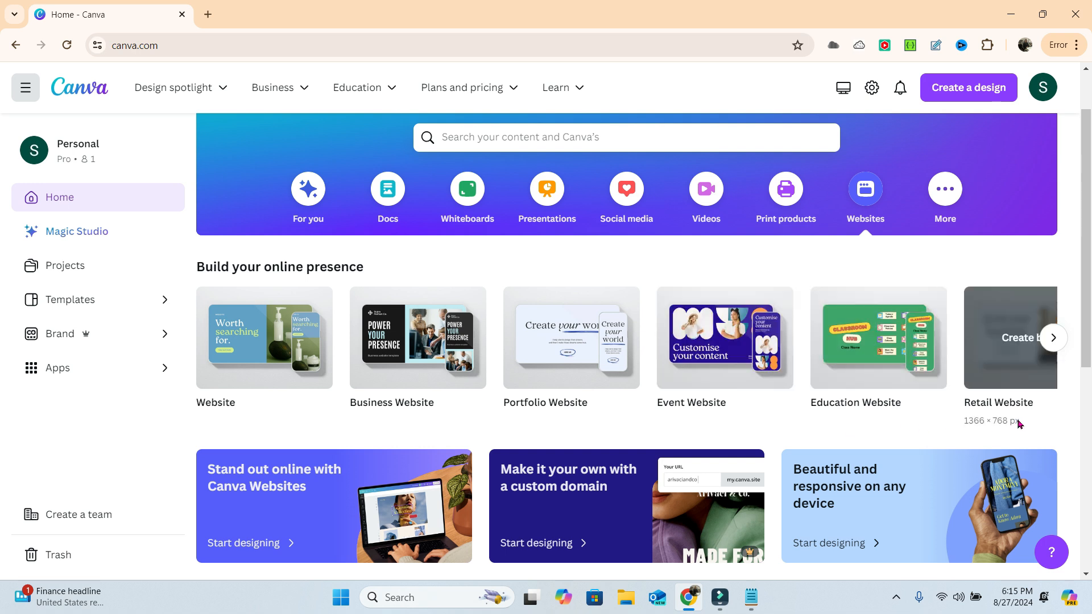
click(1062, 344)
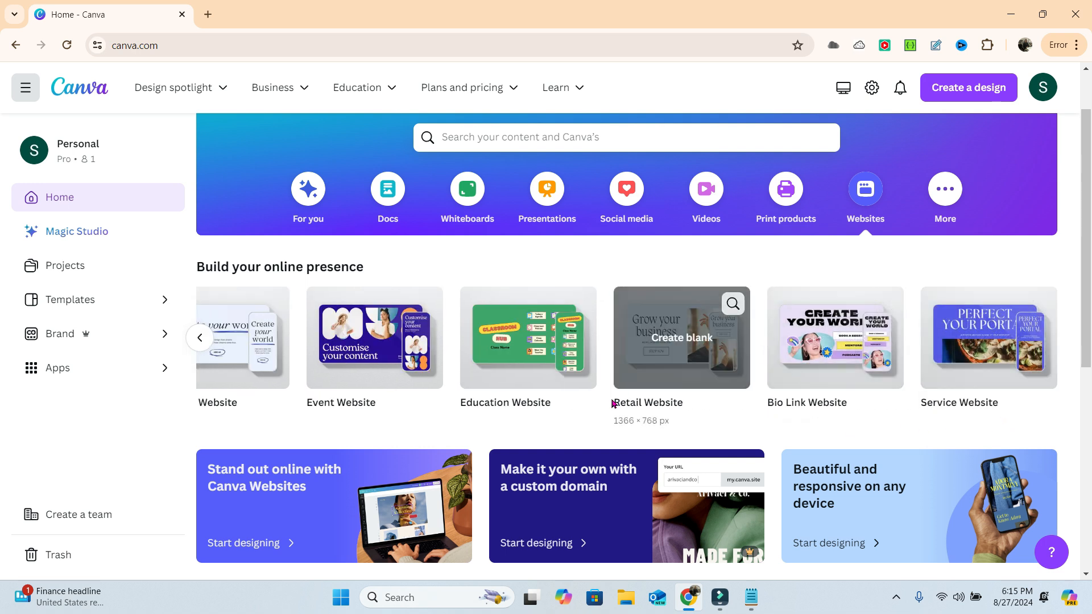
click(199, 341)
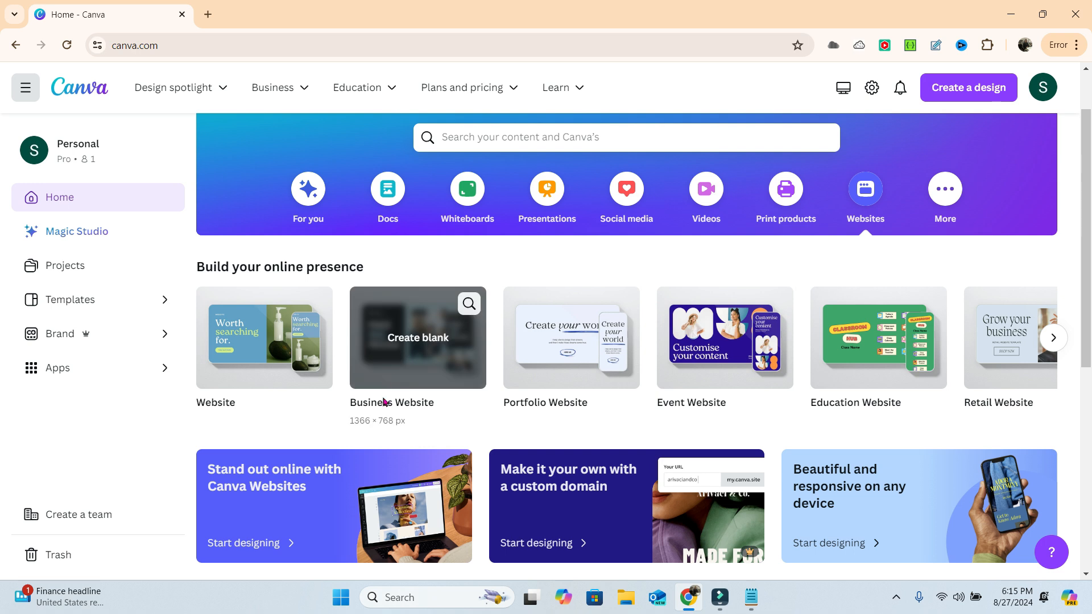
click(410, 371)
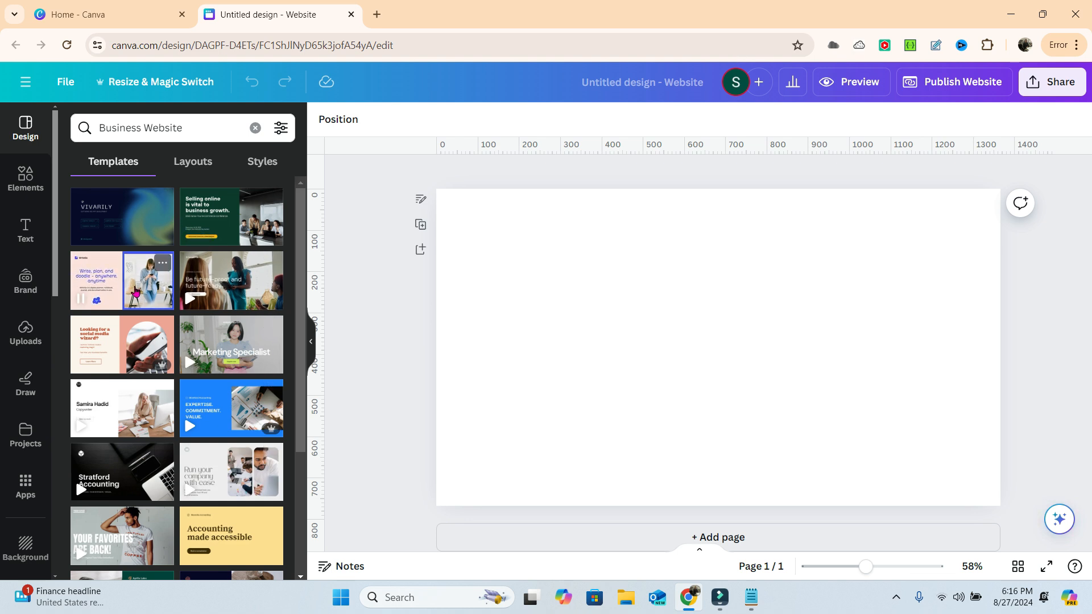
Step: Preview the pages of the yellow accounting service website template and return to the template results
scroll(227, 369, down, 3)
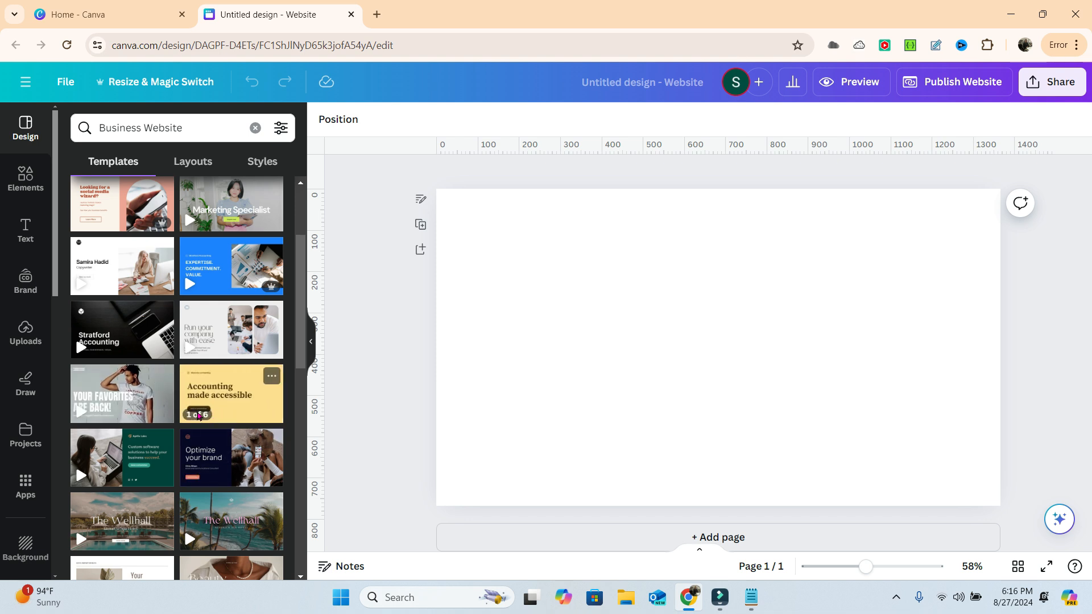
click(232, 410)
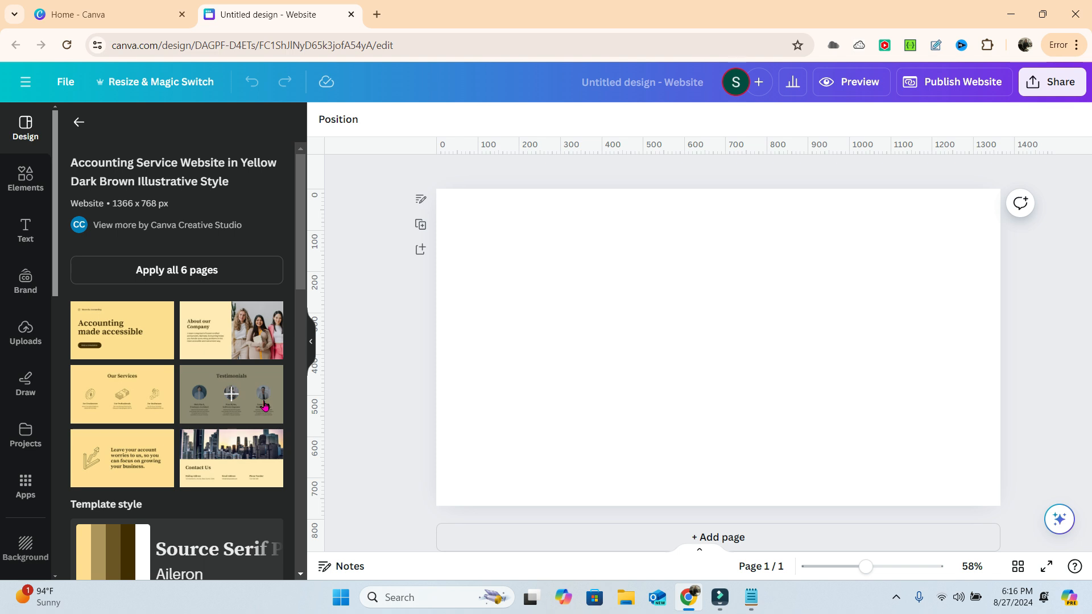
click(79, 122)
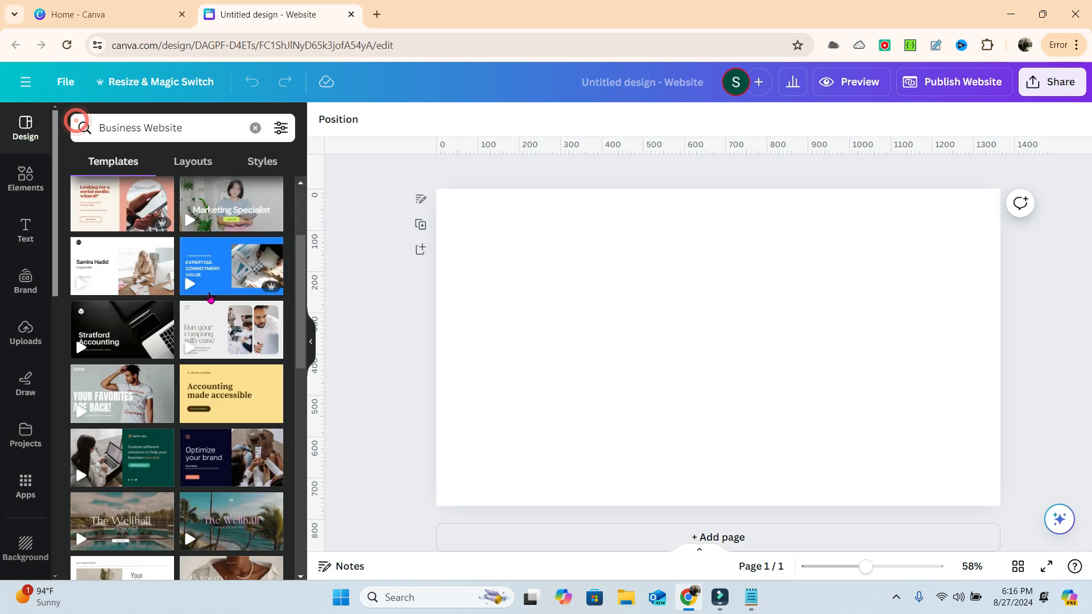
Step: Apply the dark green Blogger Bio-Link Website template with the colorful link buttons to the blank page
scroll(259, 404, down, 3)
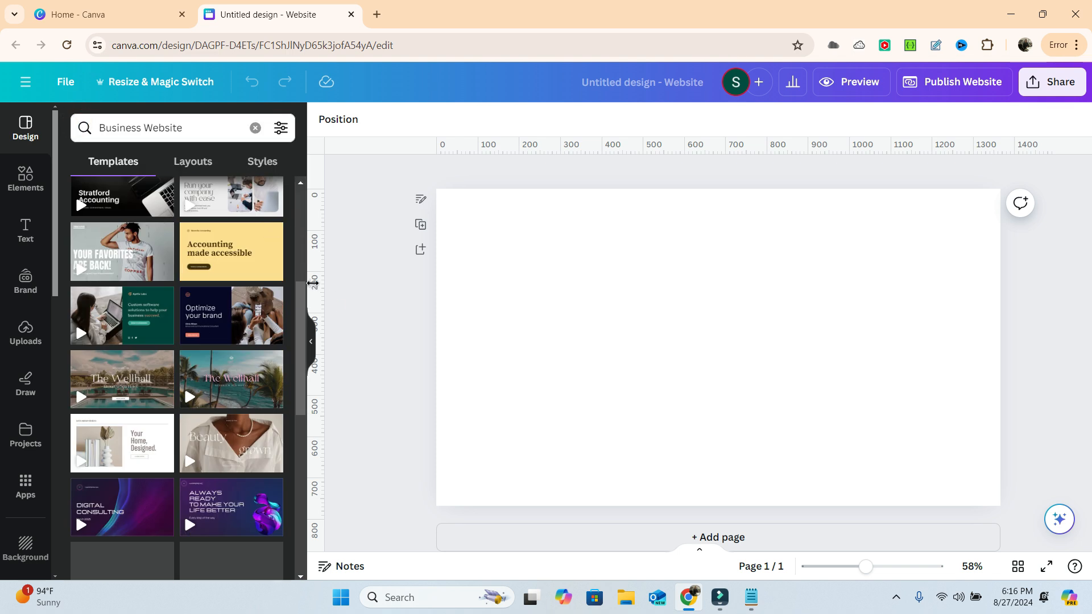
scroll(227, 303, down, 3)
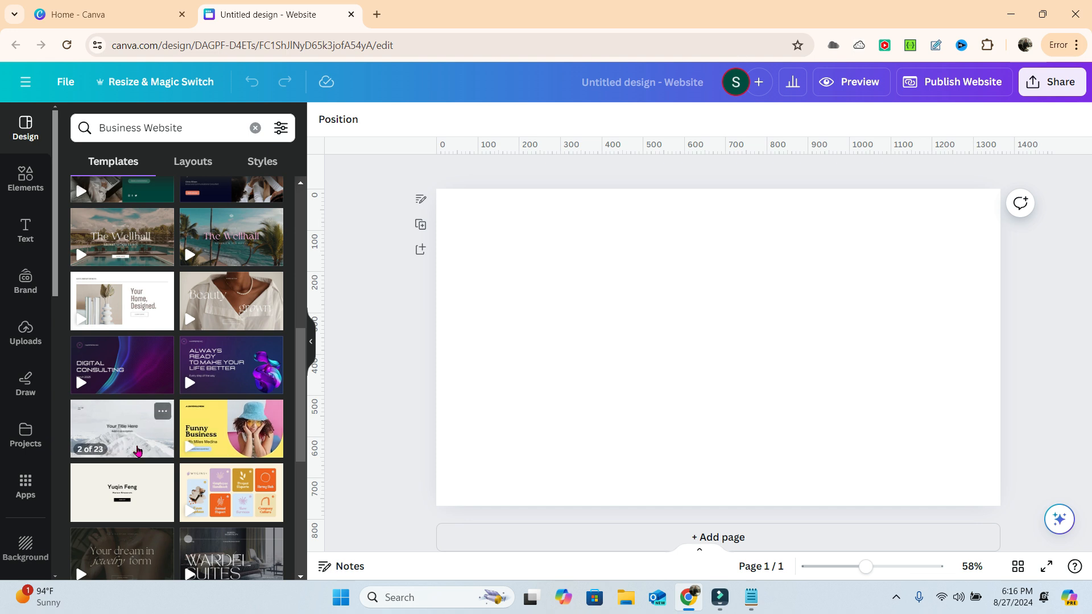
scroll(148, 443, down, 2)
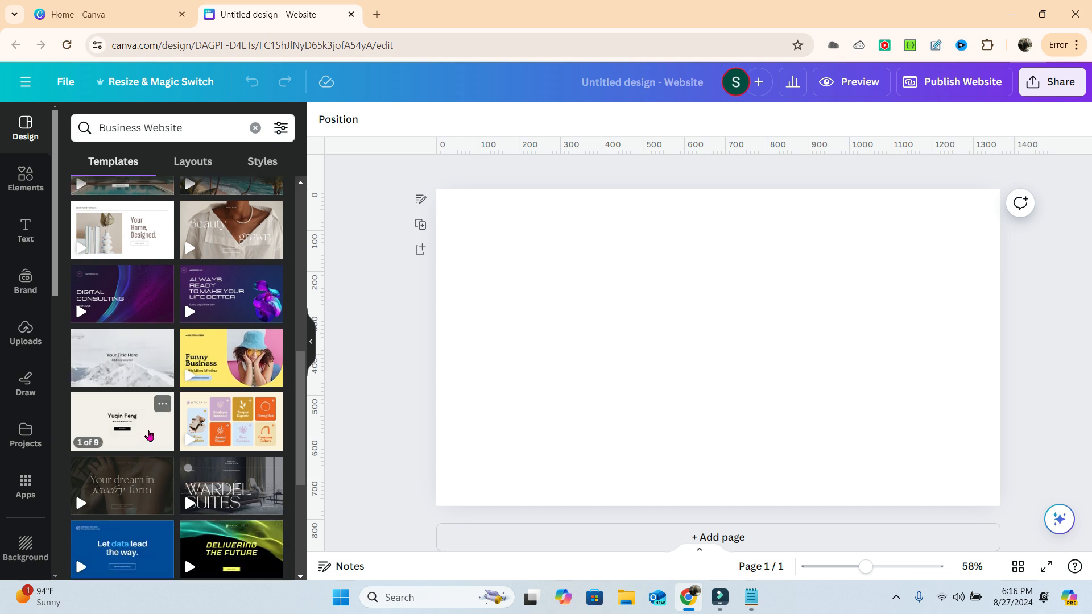
scroll(159, 392, down, 2)
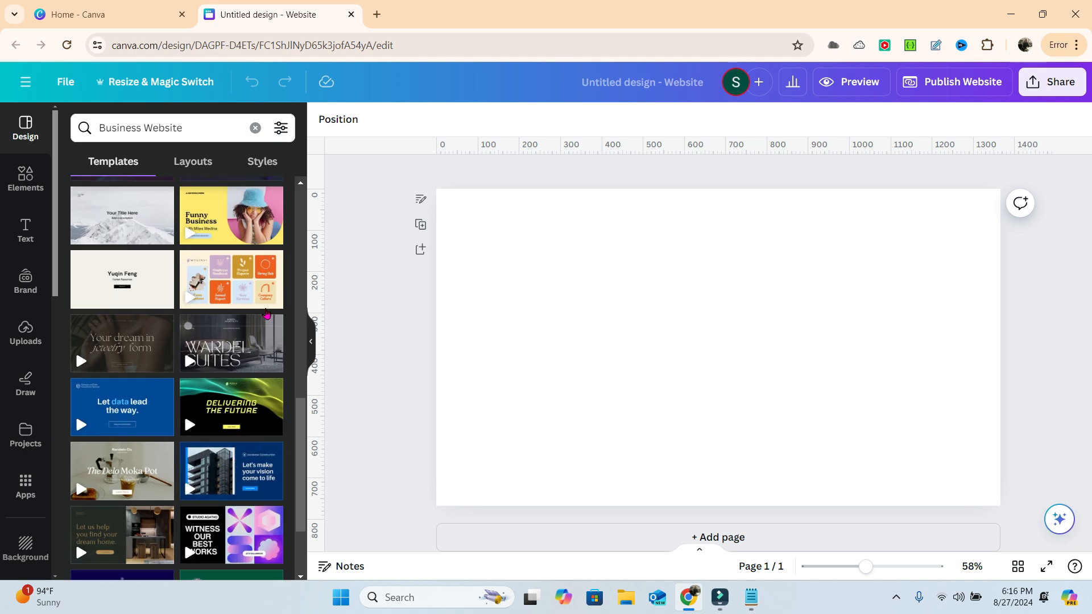
scroll(233, 377, down, 5)
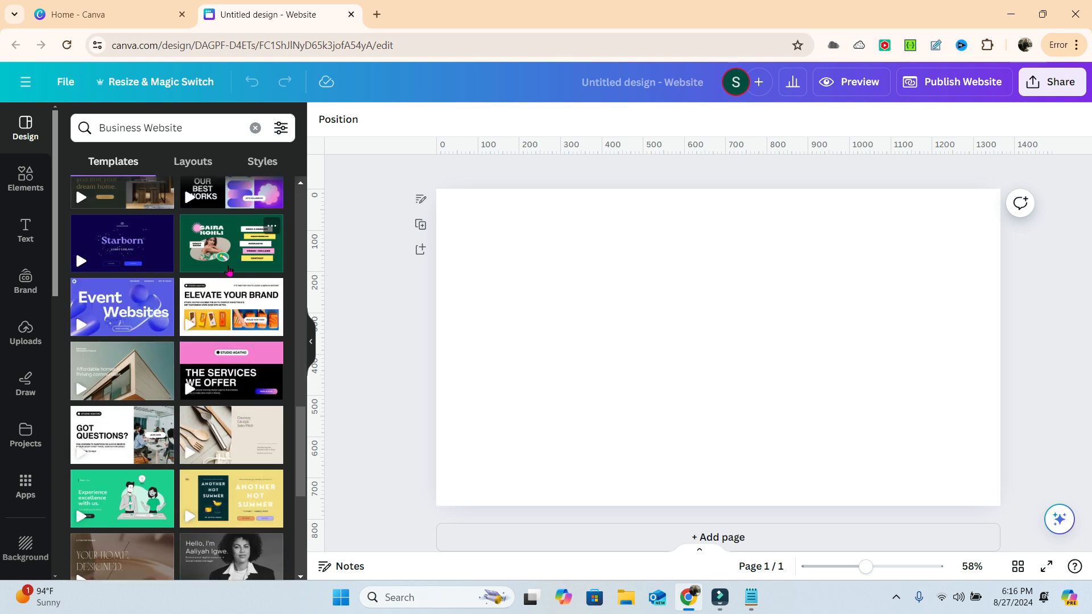
click(228, 270)
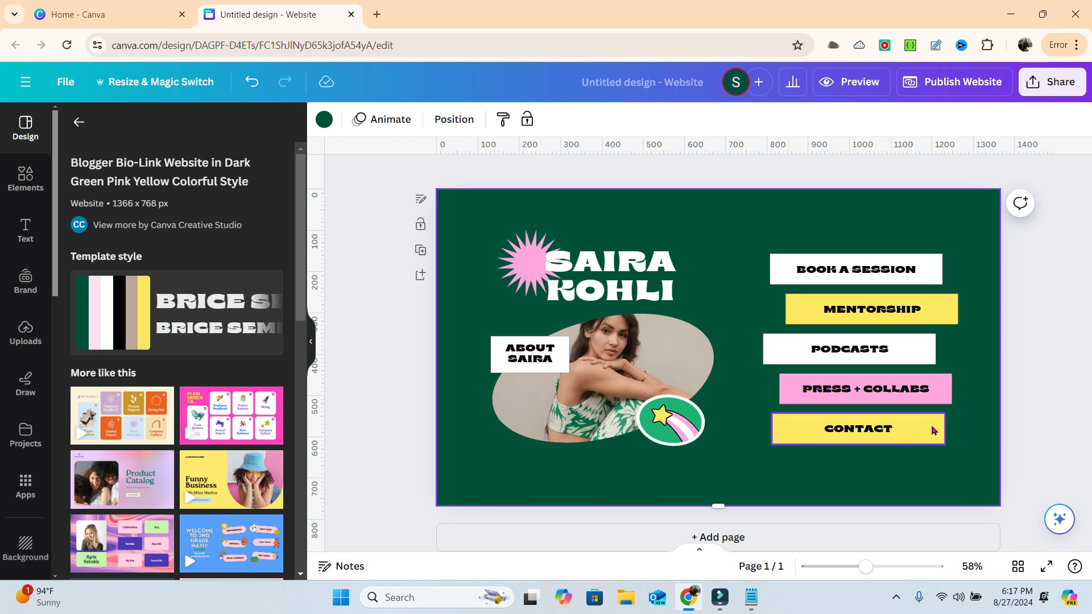
Step: Change the page background to the yellow-to-orange default gradient, after trying the solid yellow #fde962
click(456, 214)
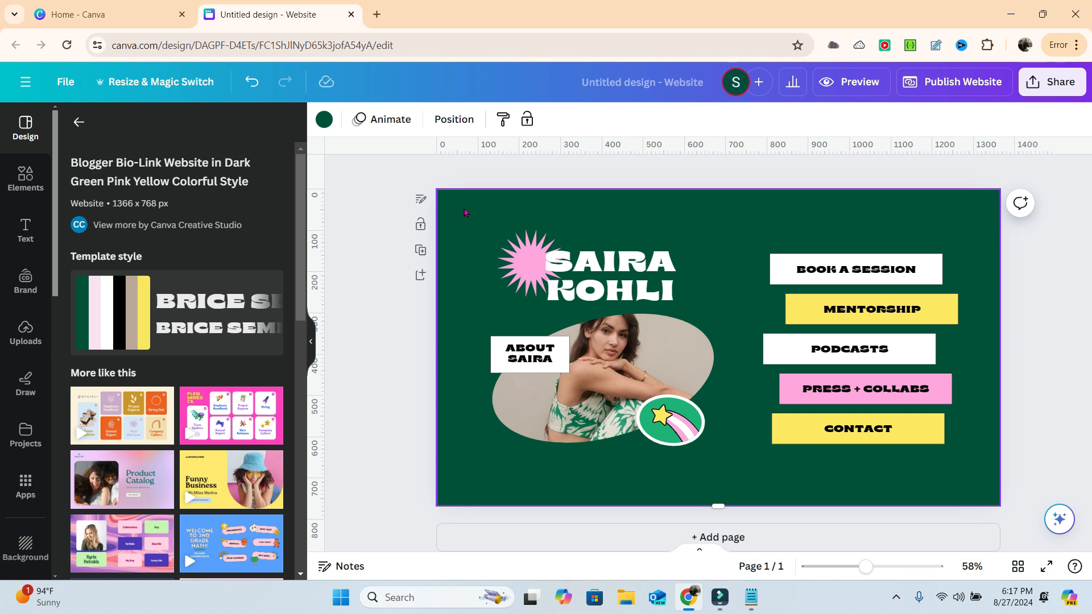
click(324, 119)
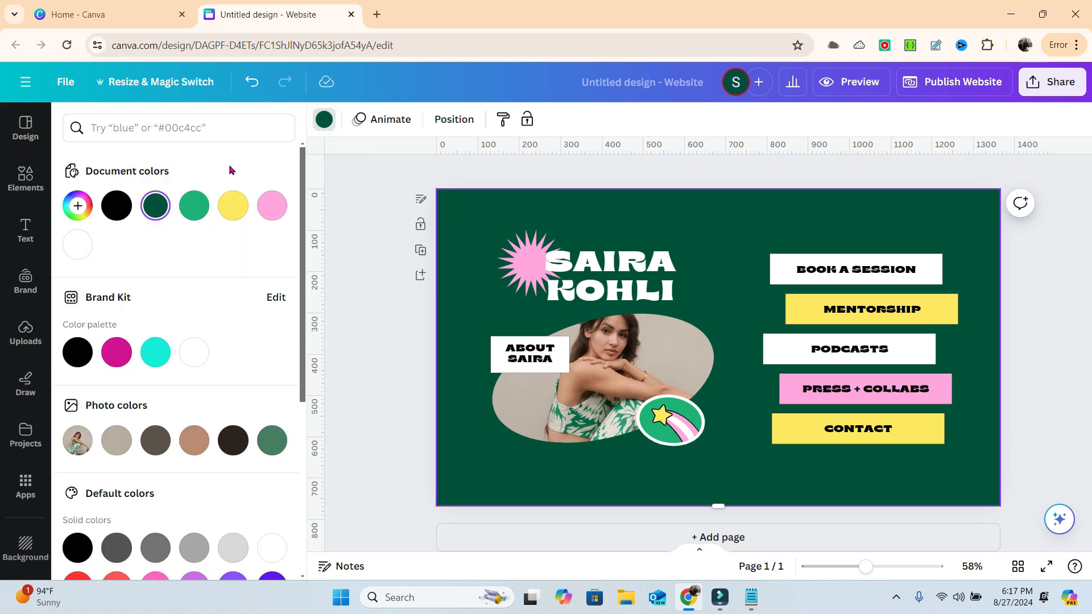
scroll(143, 368, down, 1)
scroll(313, 349, down, 1)
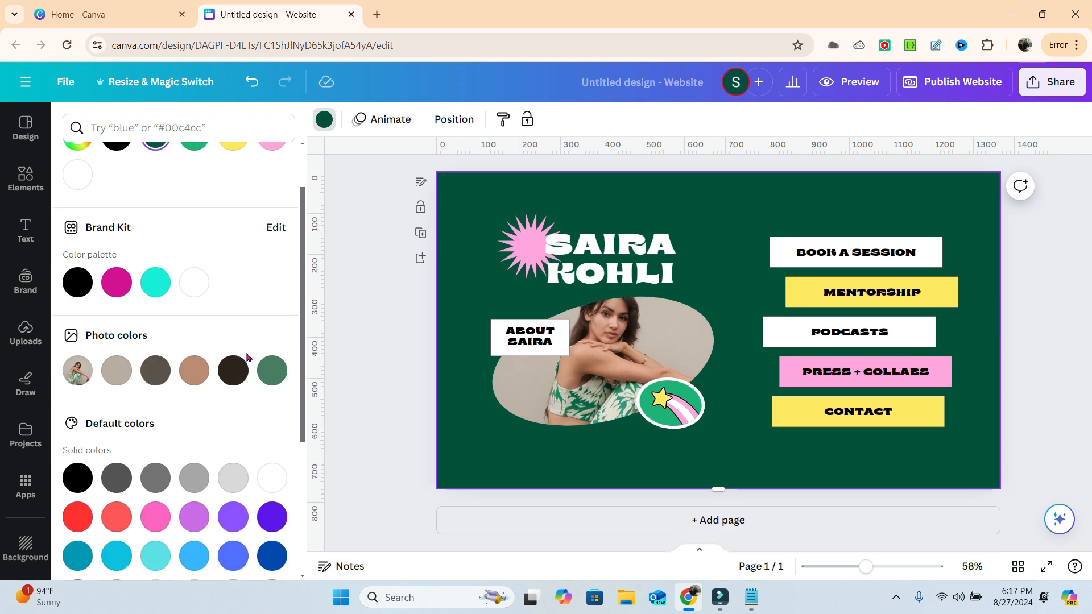
scroll(246, 357, up, 1)
click(230, 215)
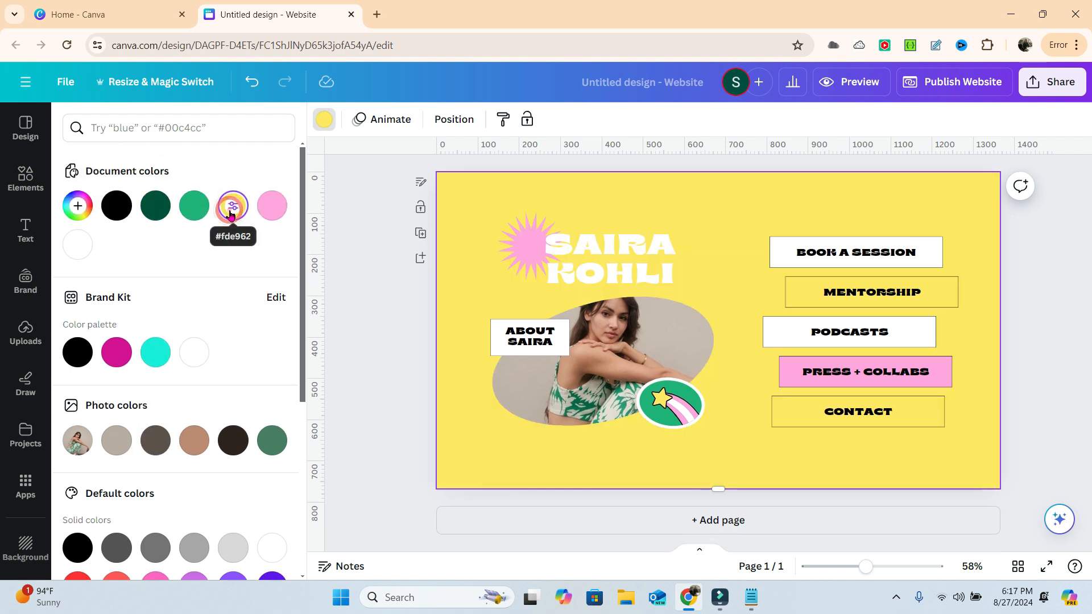
scroll(216, 323, down, 5)
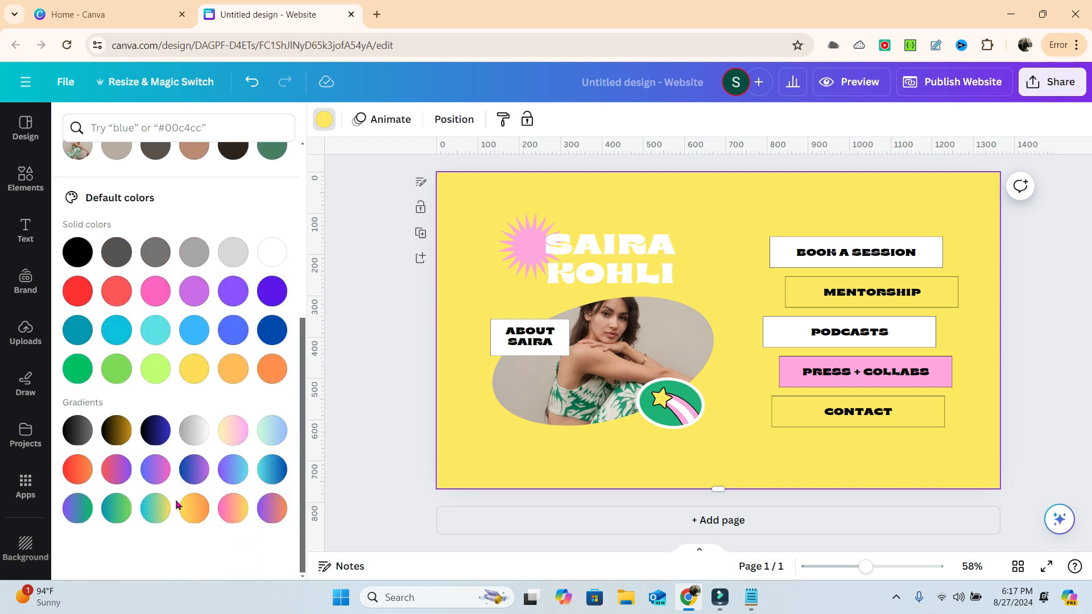
click(189, 513)
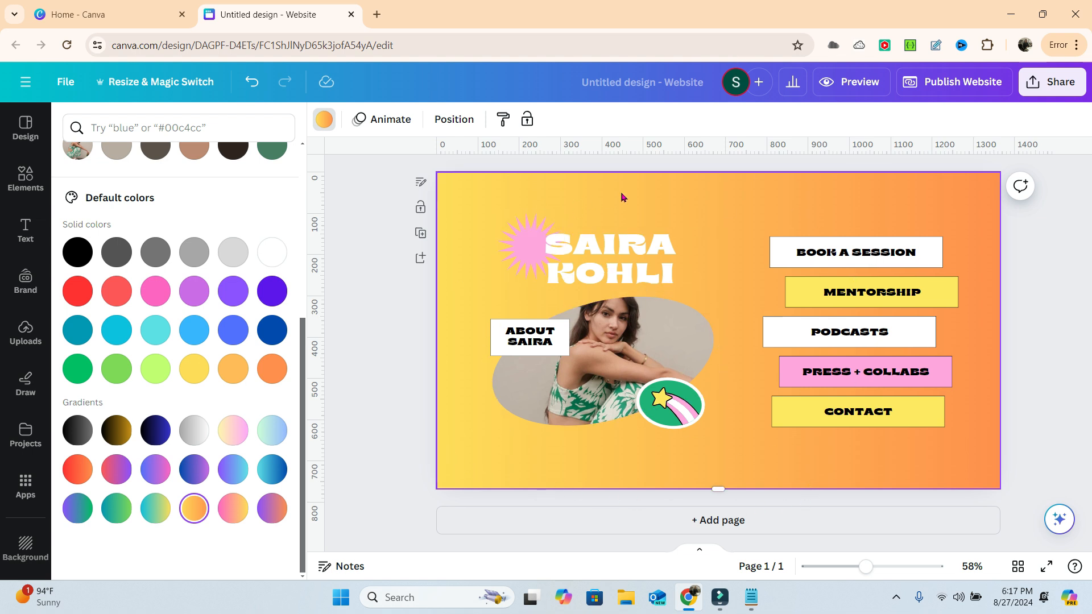
Step: Replace the name in the page heading with "WEALTH AND HEALTH MASTERY"
click(626, 261)
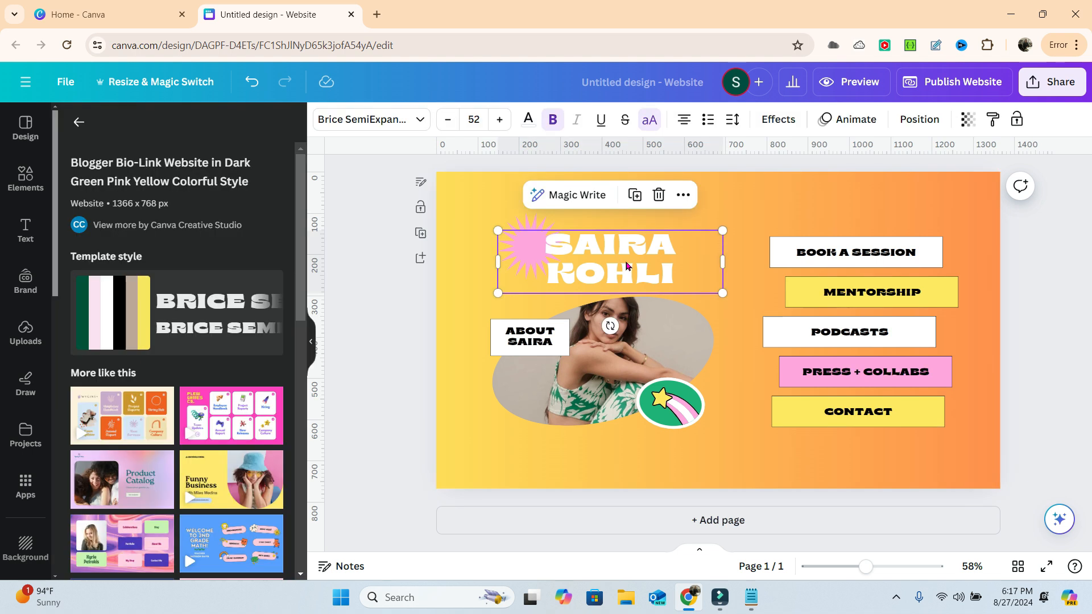
click(626, 261)
text(WEA)
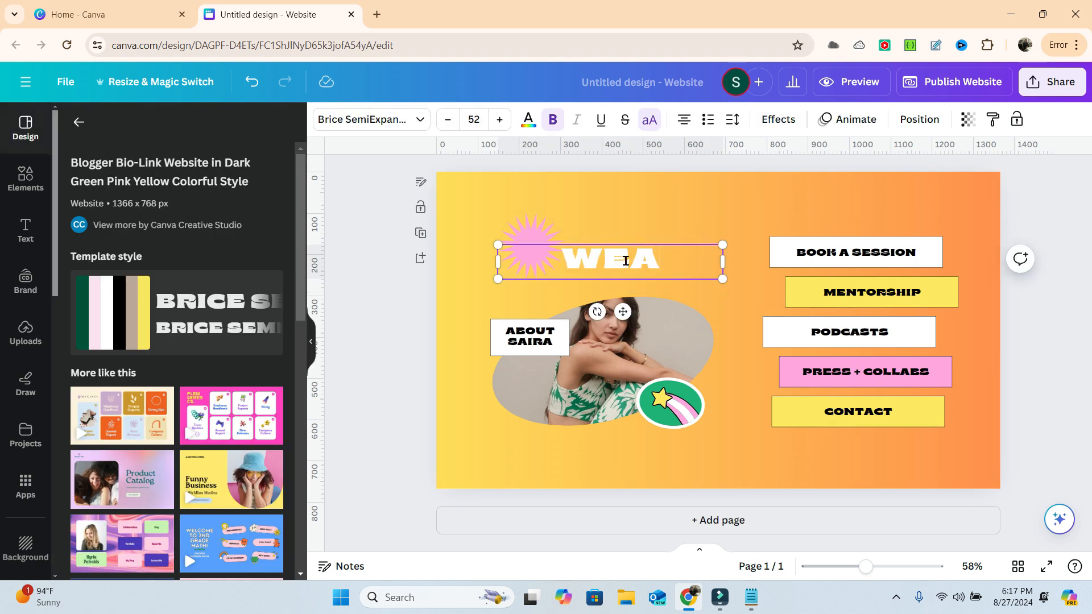
text(LTH AN)
key(BackSpace)
text(AN)
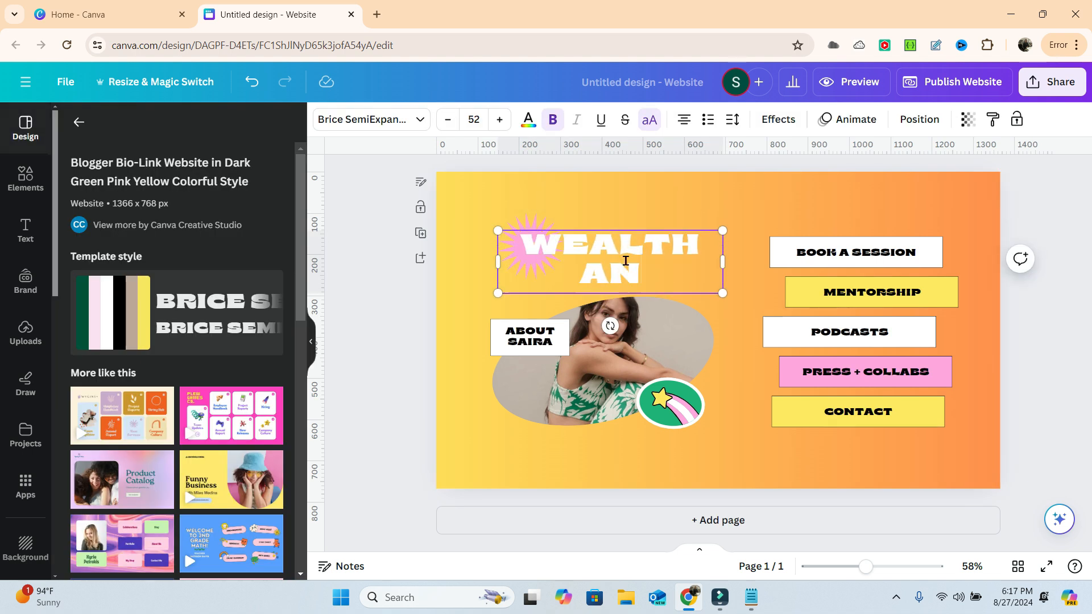
text(D HEALTH MASTE)
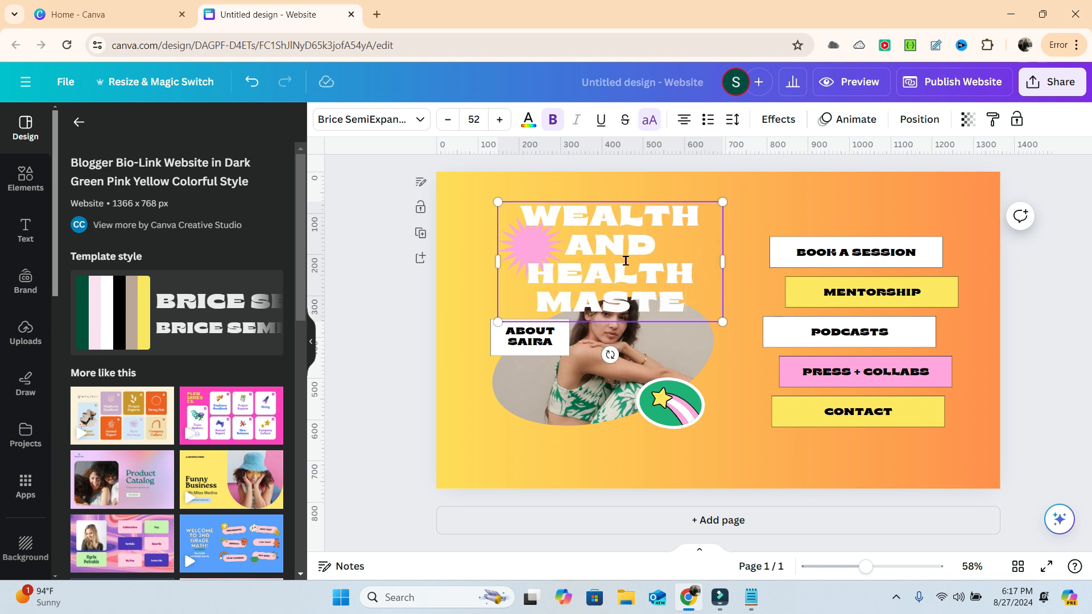
text(RY)
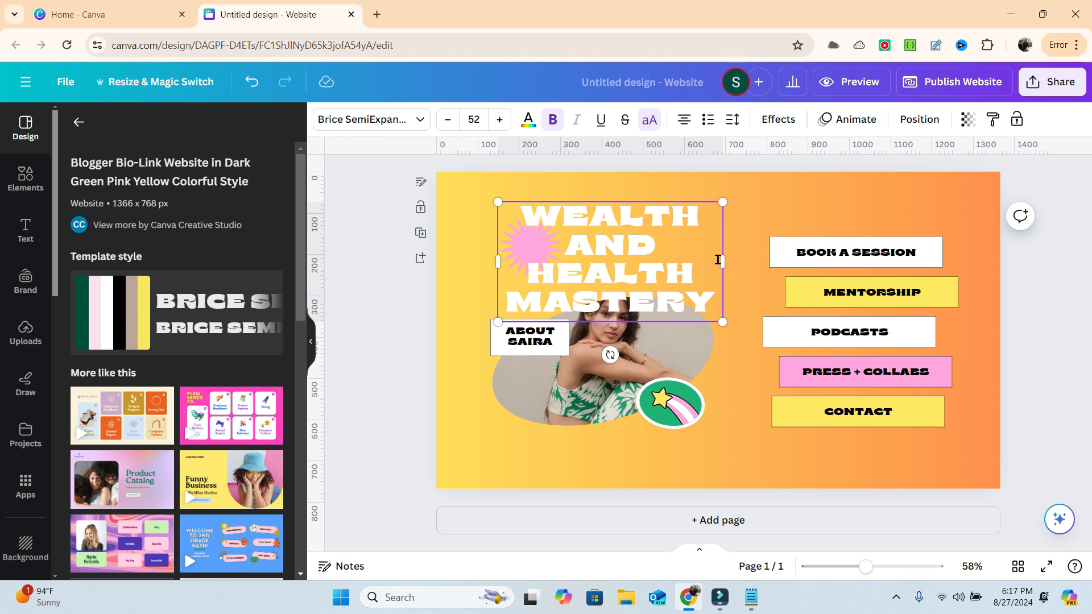
Step: Widen the heading text box slightly and move it a little up and to the left on the page
drag(723, 262, 754, 265)
click(737, 326)
drag(674, 261, 650, 244)
Step: Set the font of the whole heading to Anton
double_click(662, 257)
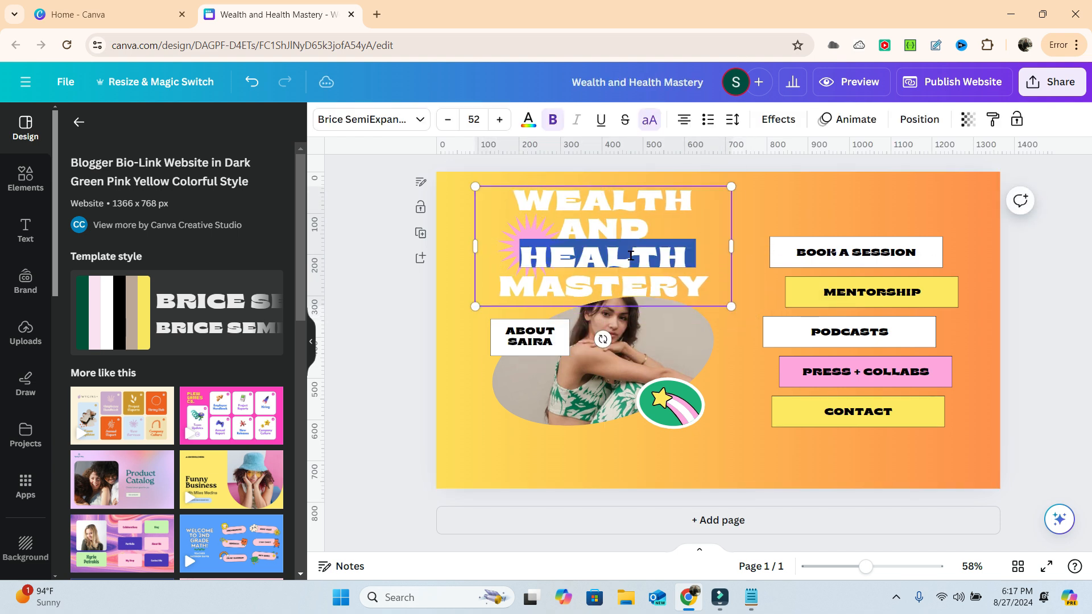
key(ctrl+a)
click(398, 123)
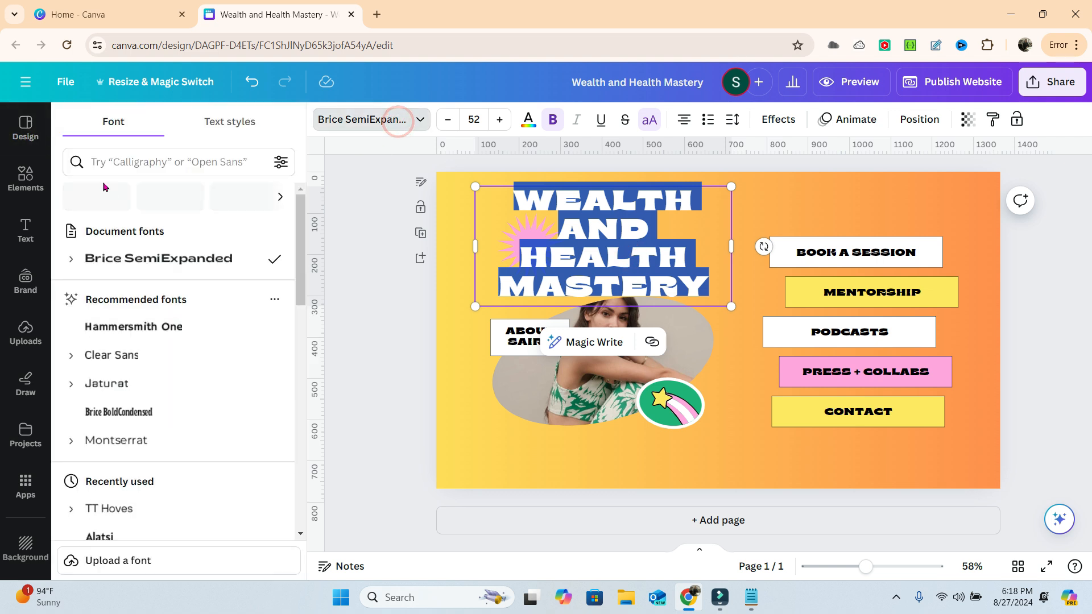
click(151, 169)
text(Anton)
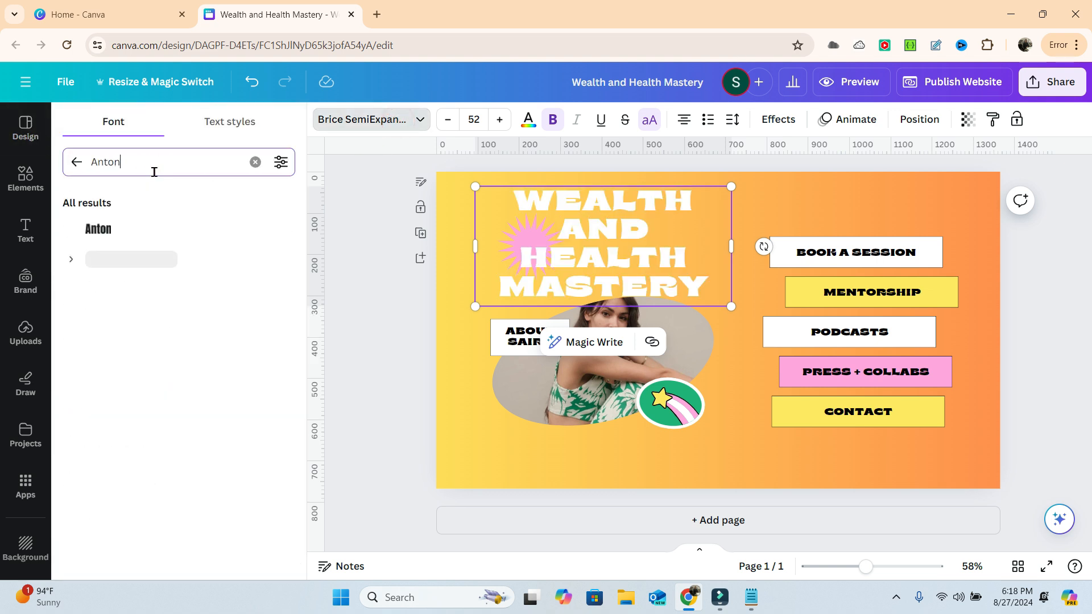
click(131, 241)
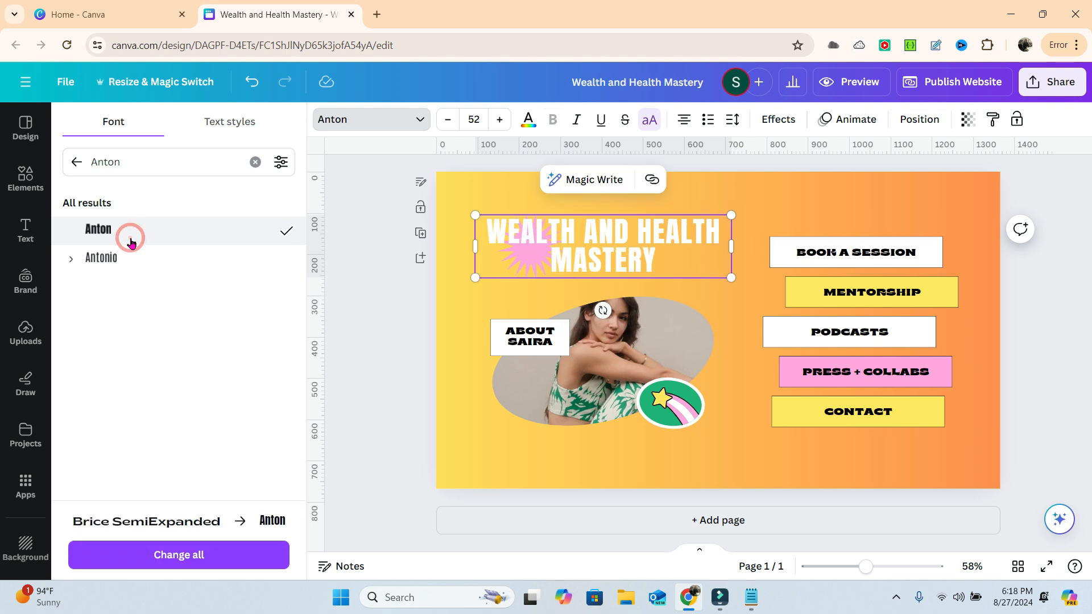
Step: Recolor the heading text black and deselect it
double_click(620, 241)
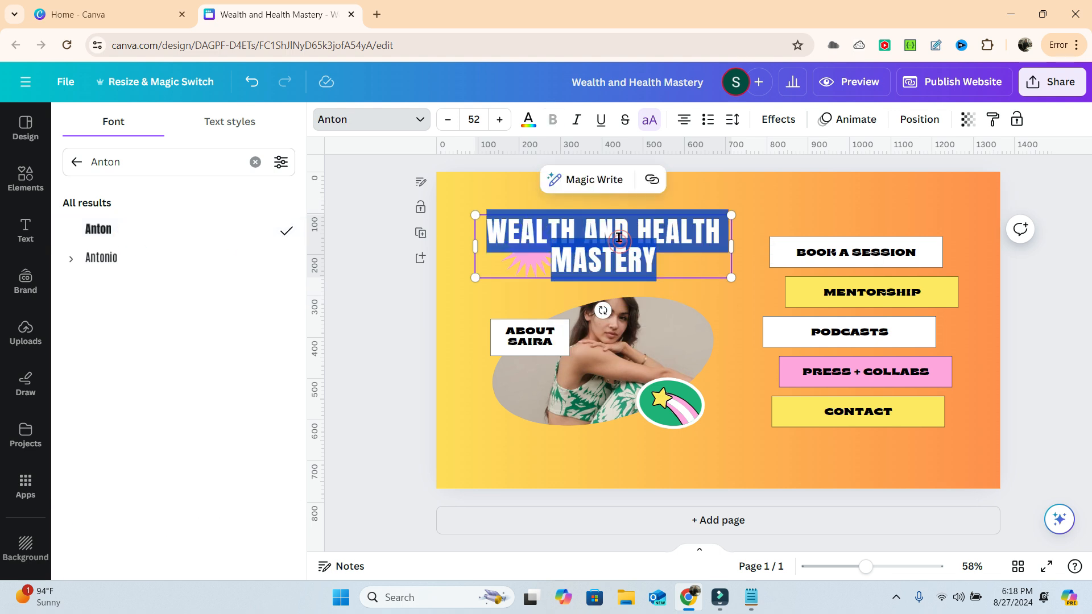
click(525, 121)
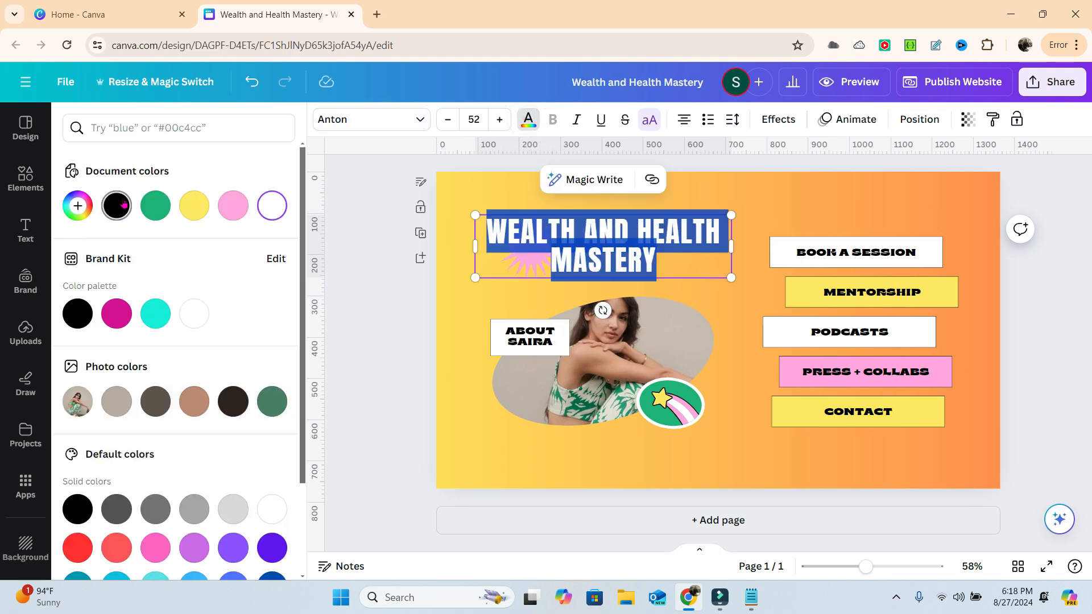
click(369, 352)
click(404, 346)
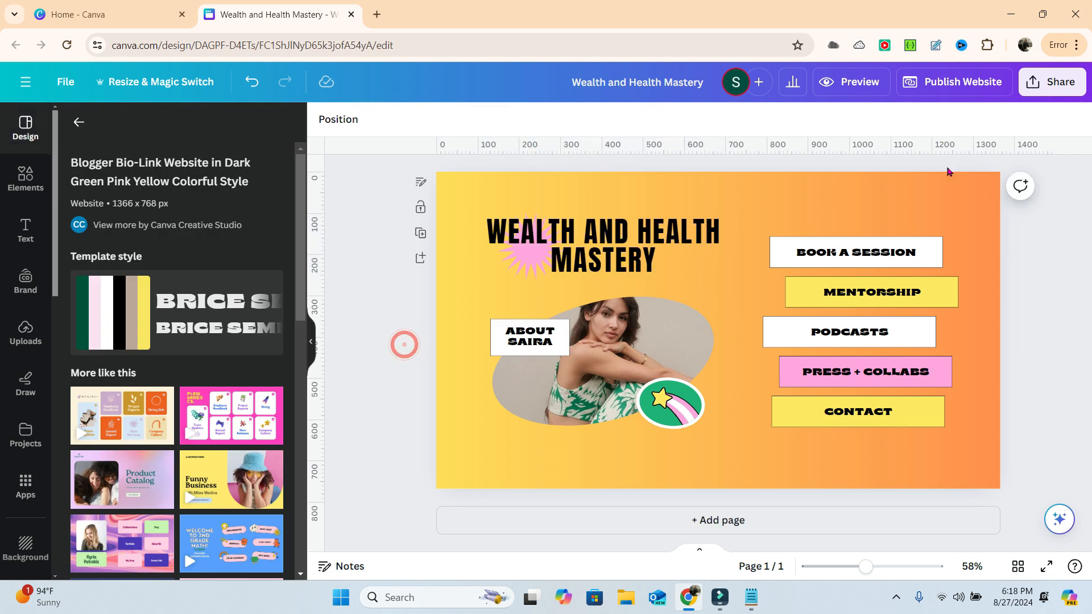
drag(869, 209, 957, 480)
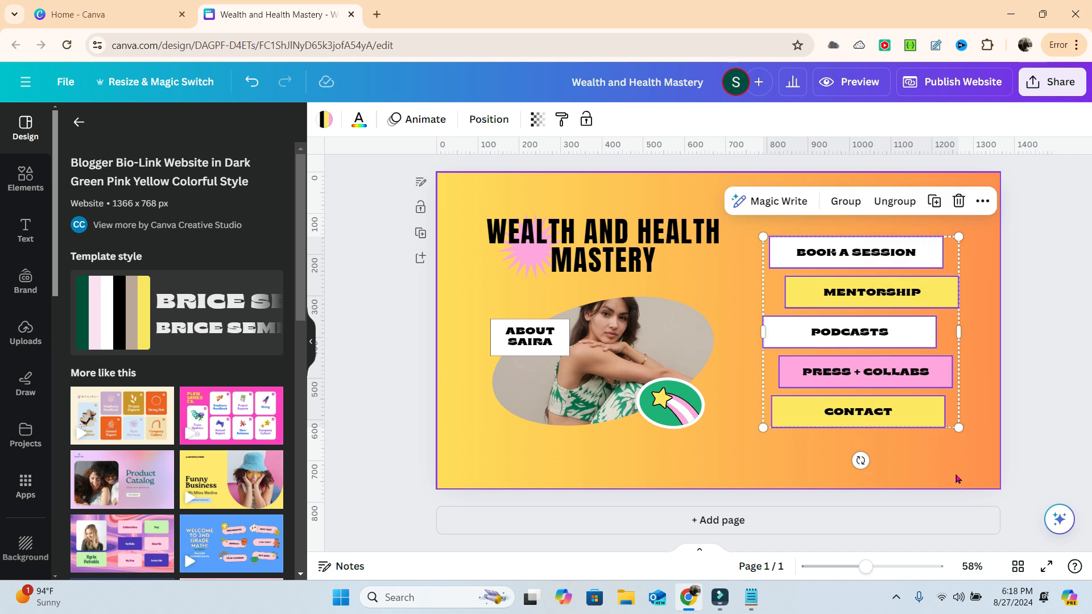
click(359, 119)
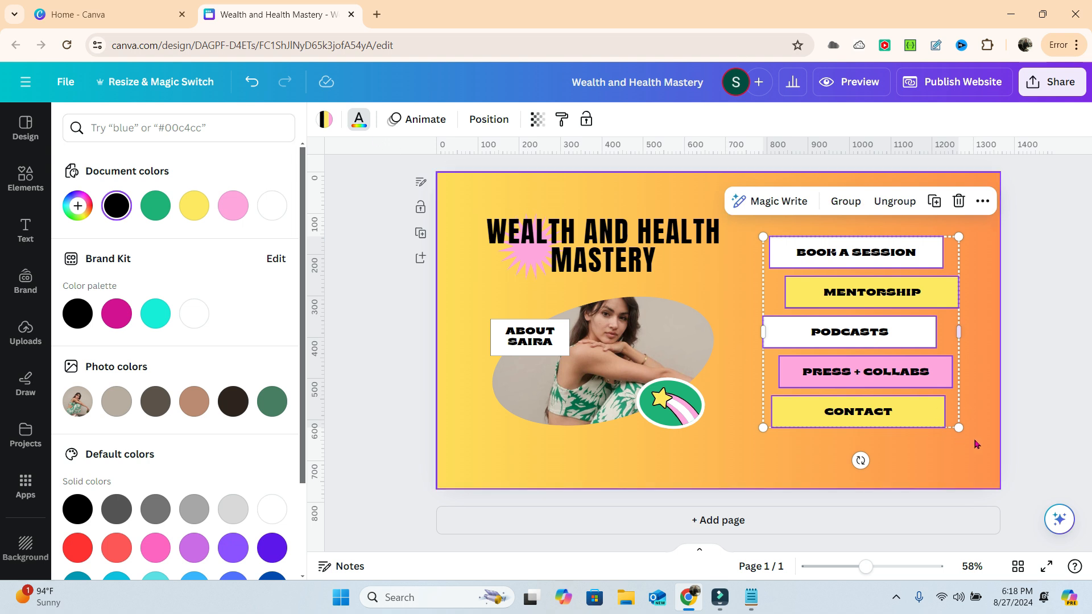
click(963, 453)
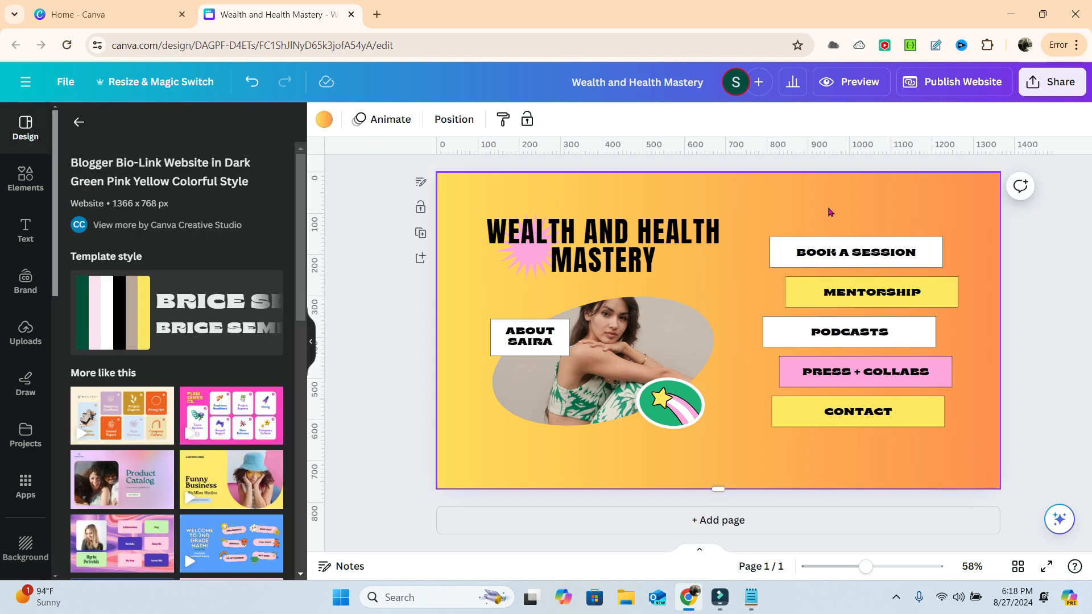
Step: Recolor the MENTORSHIP button's background to the pink document color #ffa7de and deselect it
click(828, 296)
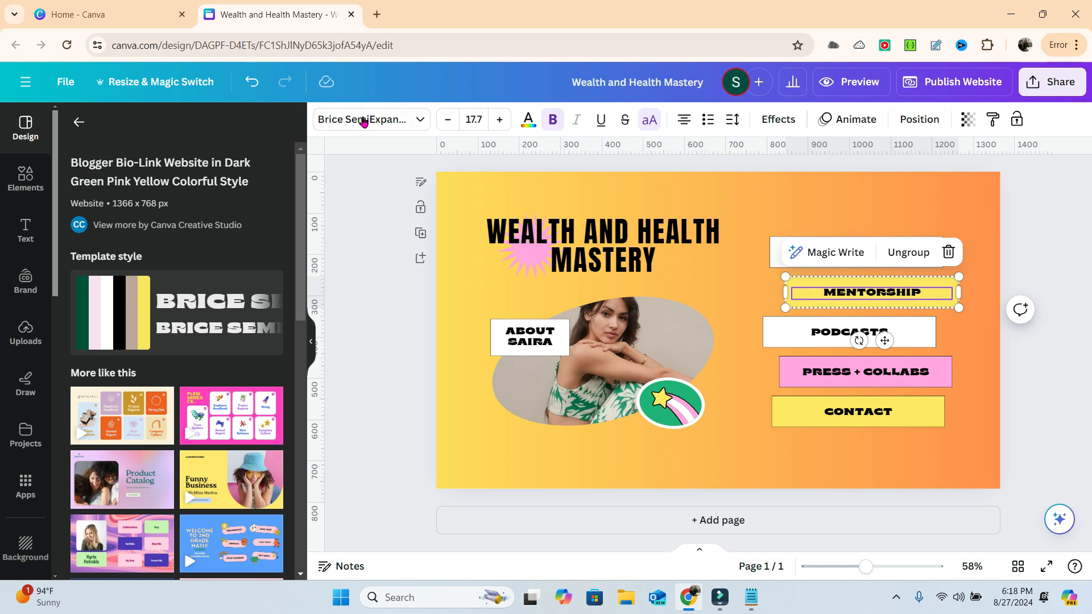
click(903, 471)
click(906, 289)
click(909, 252)
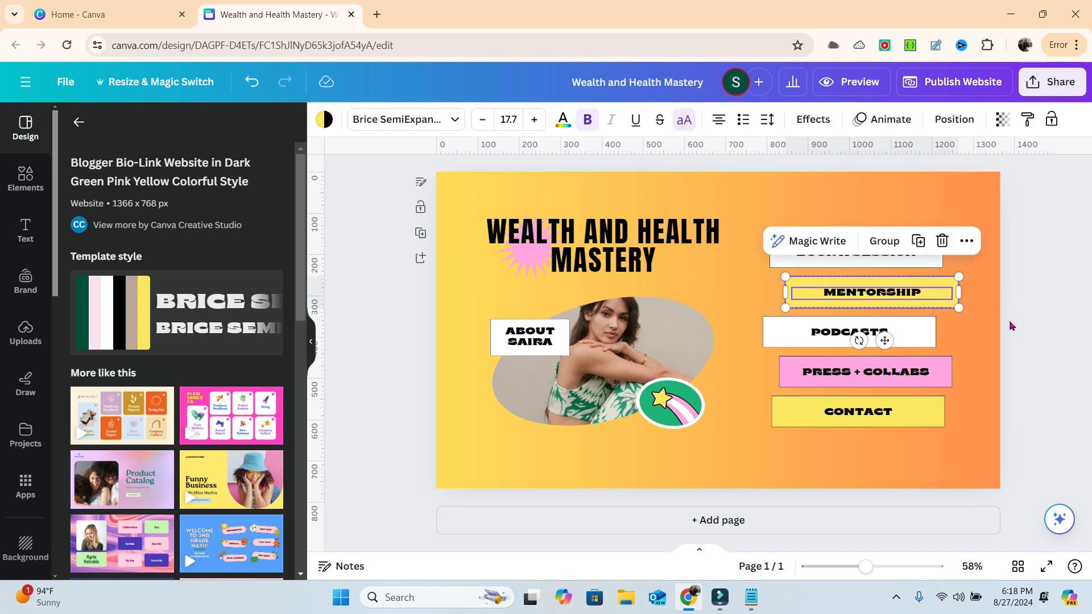
click(919, 298)
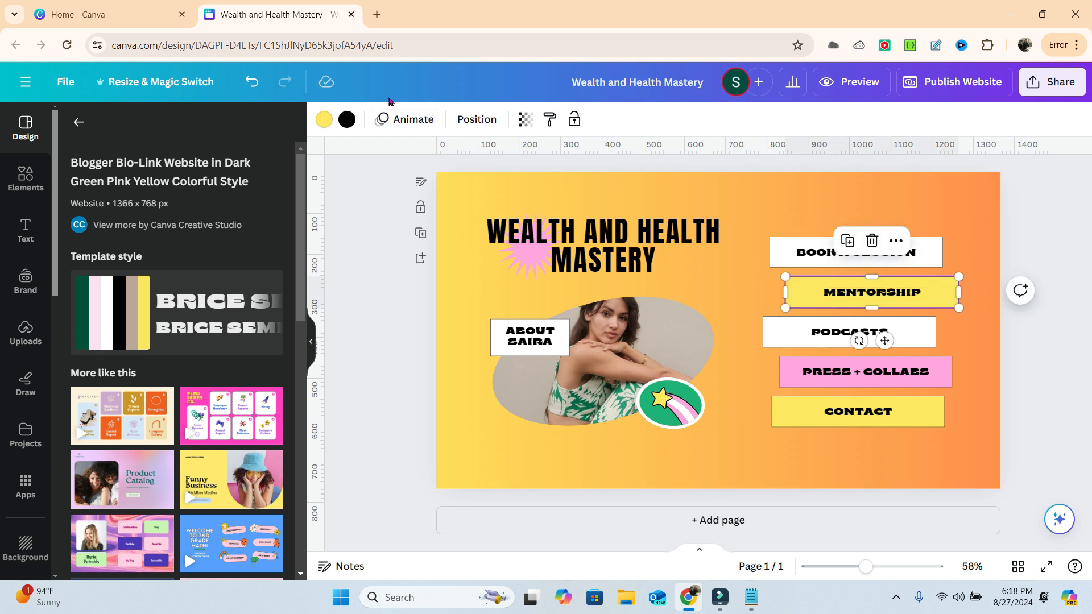
click(323, 120)
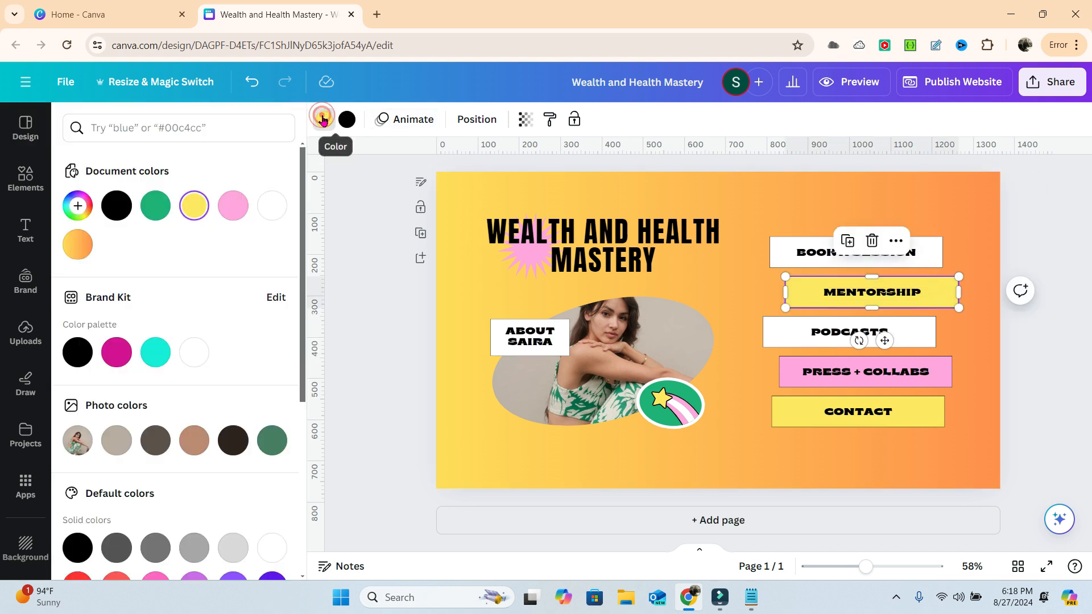
click(235, 205)
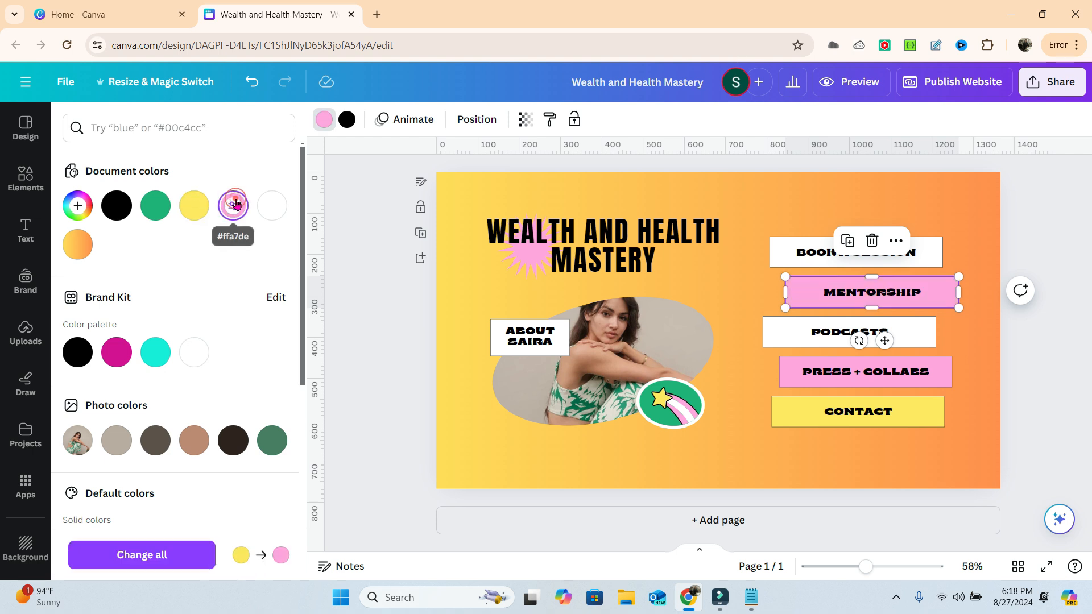
click(831, 475)
Step: Recolor the CONTACT button's background white and deselect it
click(815, 420)
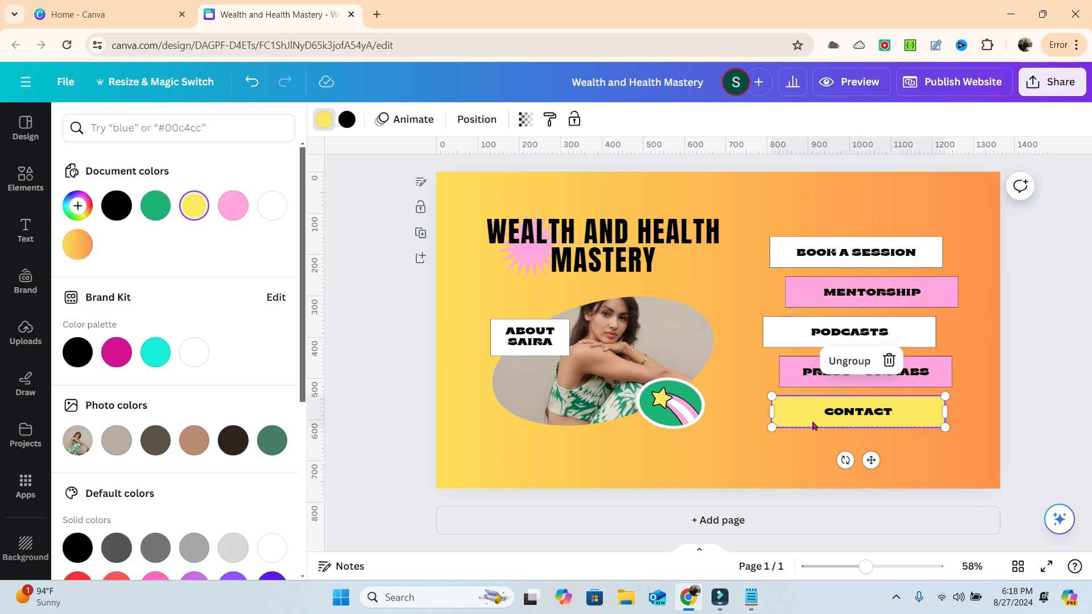
click(324, 118)
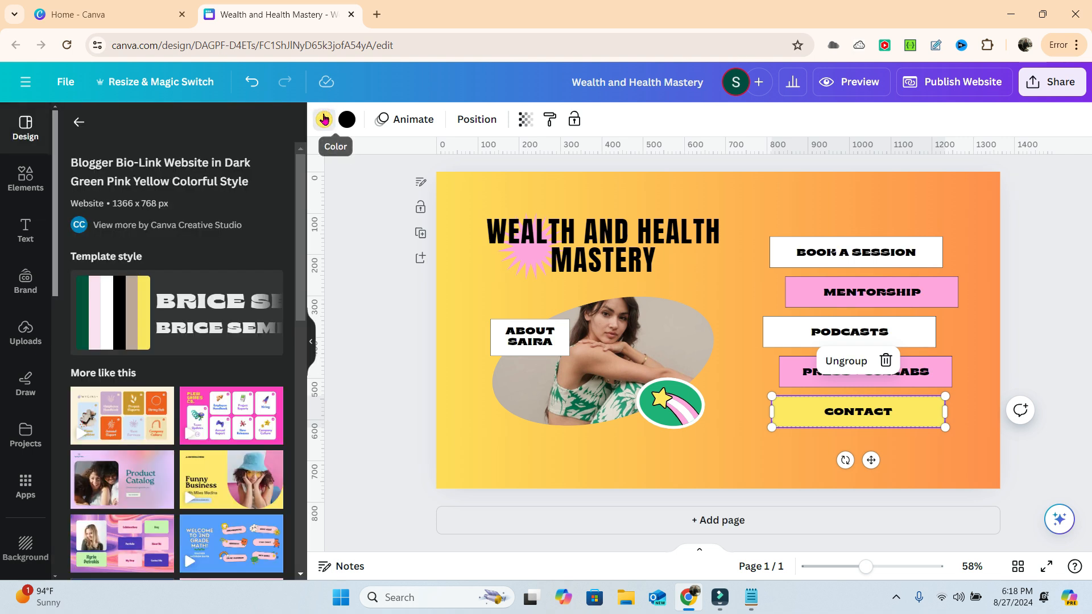
click(323, 119)
click(271, 206)
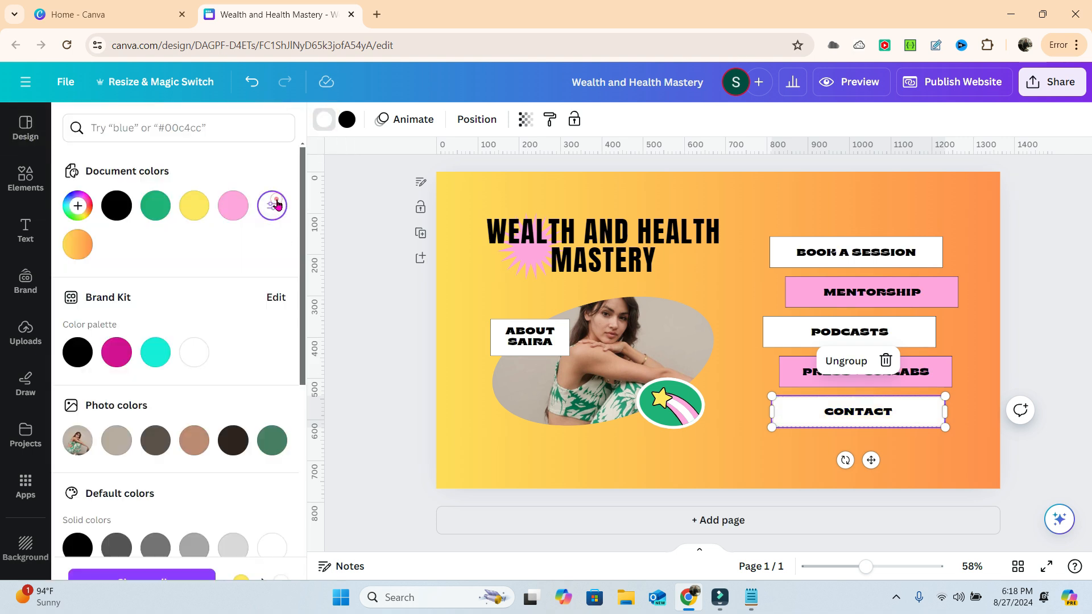
click(956, 340)
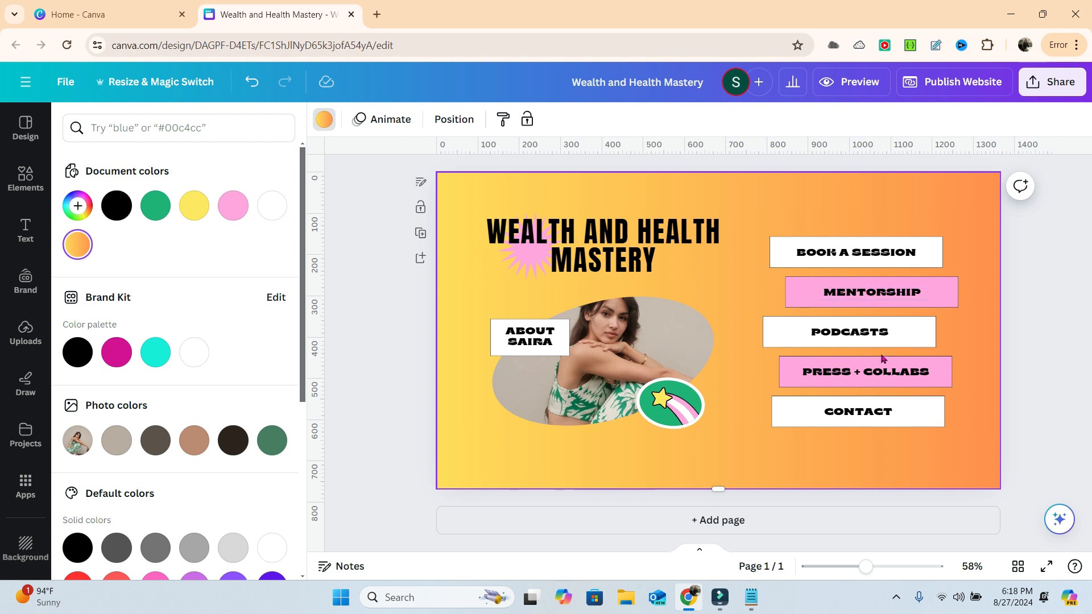
Step: Set the font of the BOOK A SESSION button's text to Anton
click(856, 252)
double_click(853, 251)
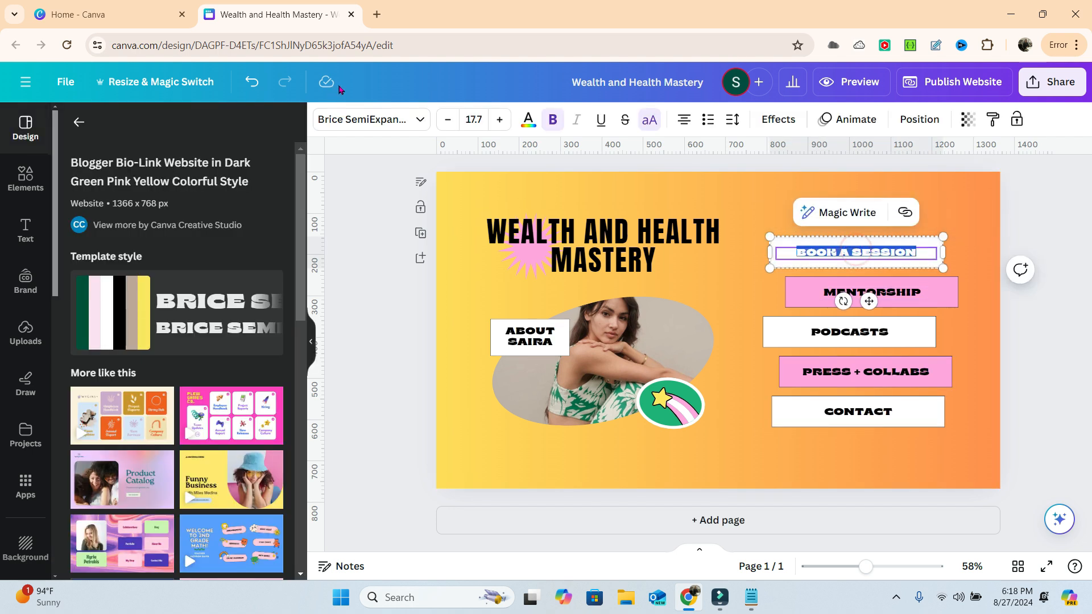
click(390, 119)
click(126, 230)
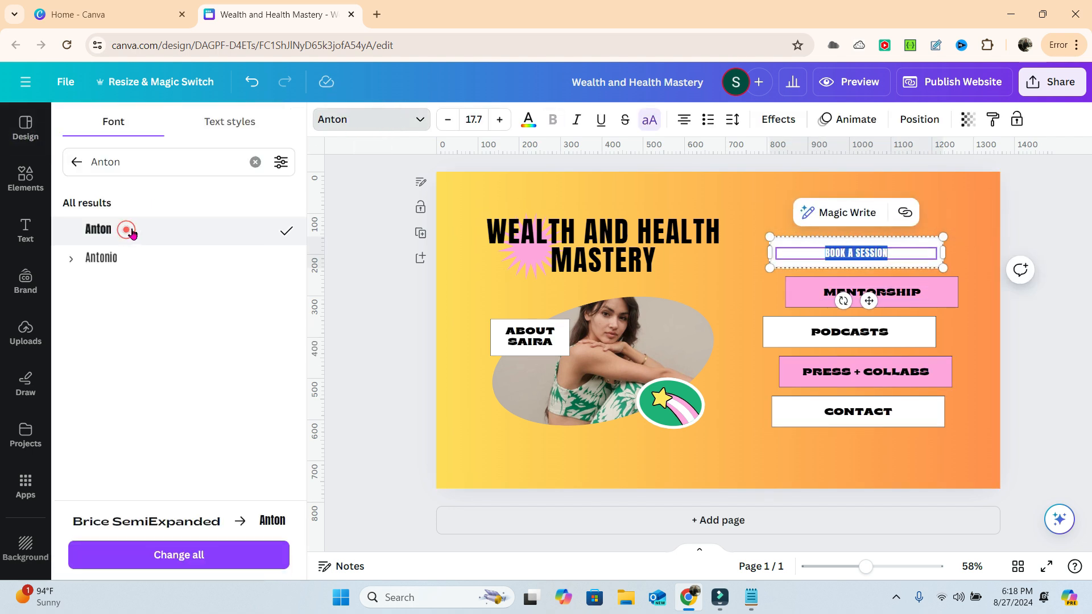
Step: Set the font size of the BOOK A SESSION button's text to 25
click(842, 249)
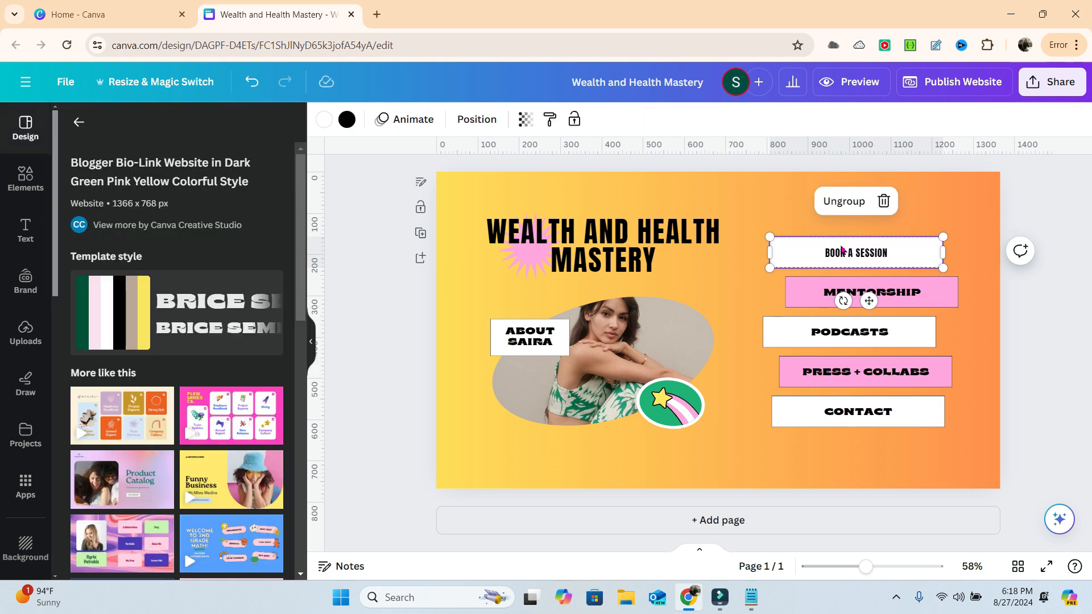
double_click(849, 254)
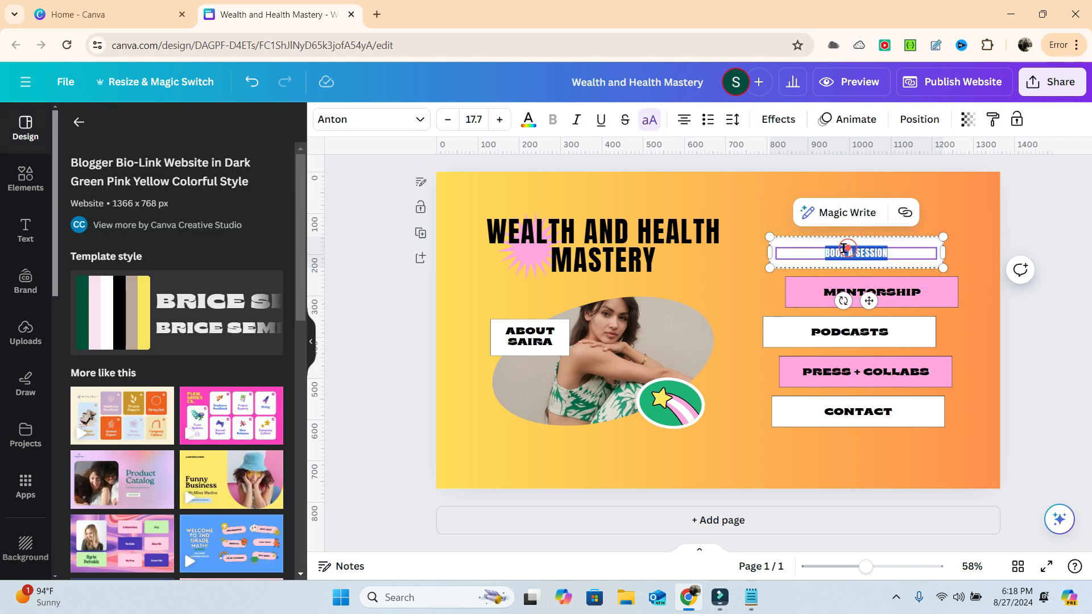
click(472, 119)
text(25)
key(Return)
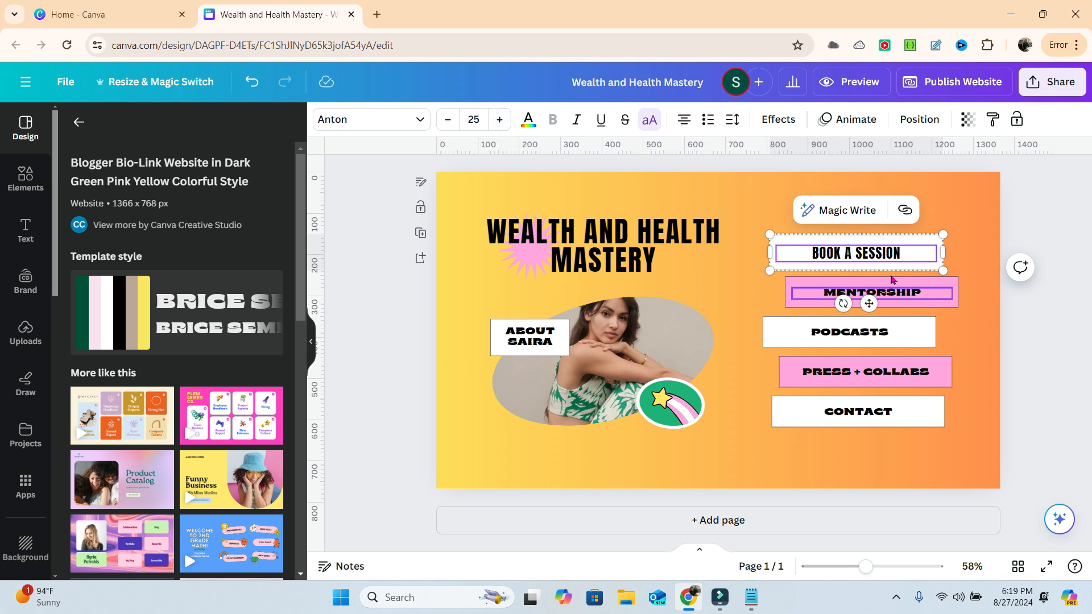
Step: Try to copy the BOOK A SESSION text style to the MENTORSHIP and PODCASTS button labels
triple_click(866, 253)
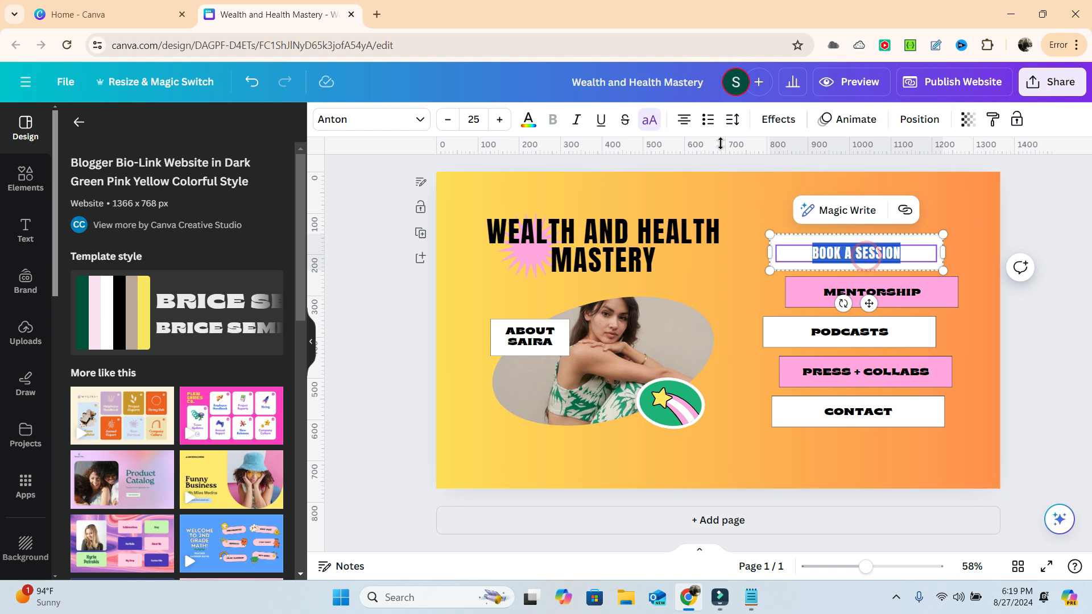
click(993, 119)
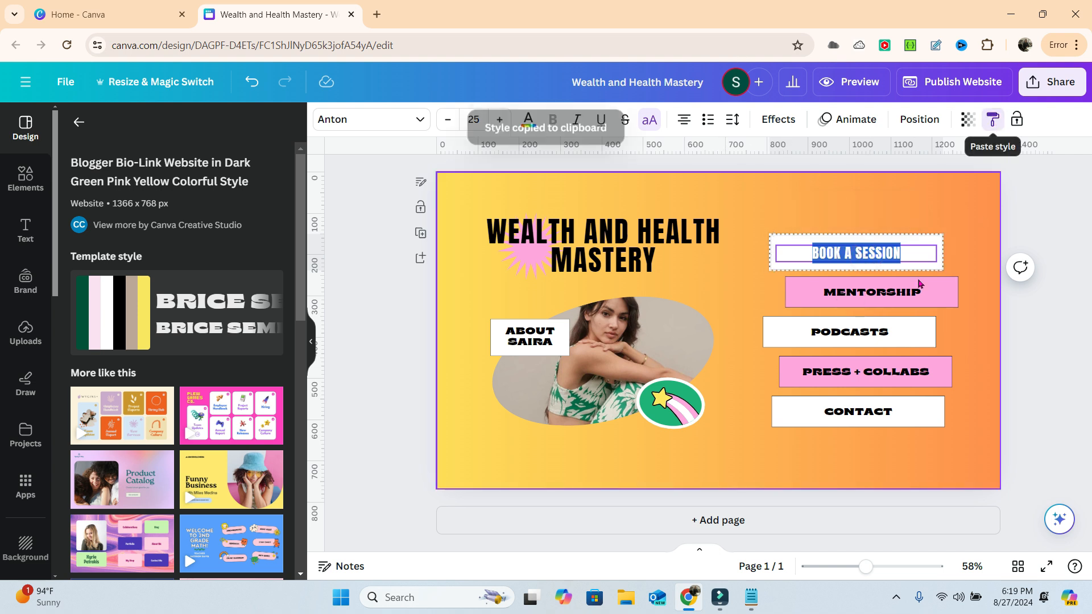
click(894, 293)
click(836, 334)
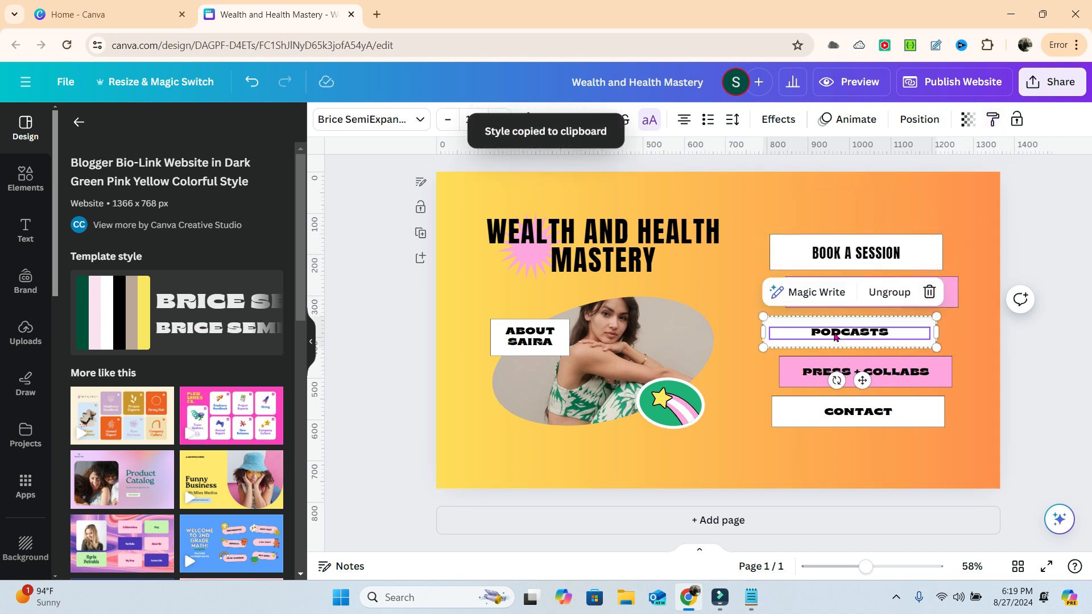
triple_click(837, 334)
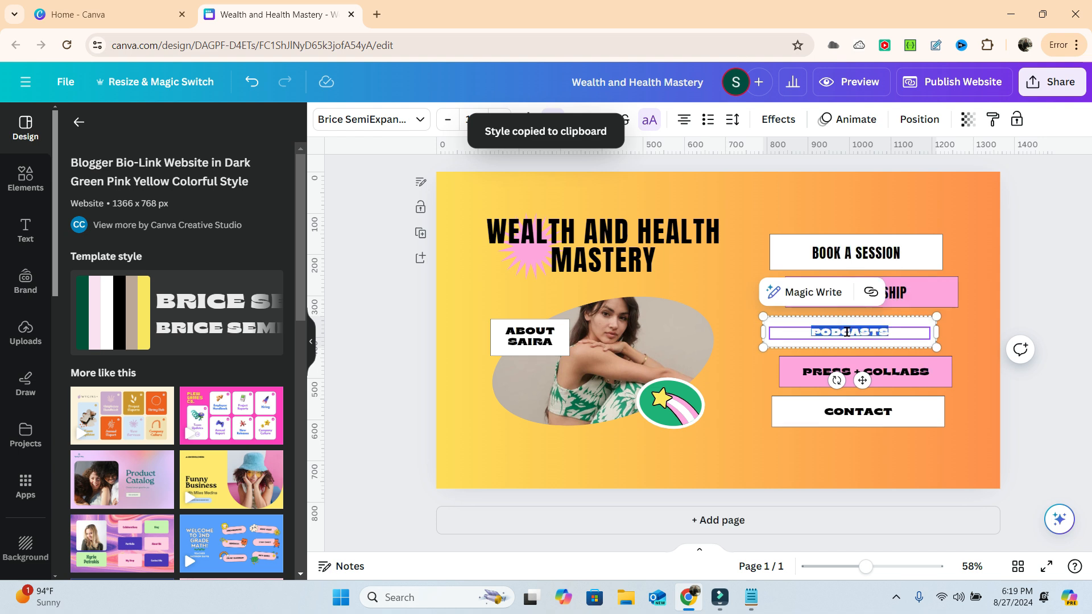
click(989, 125)
click(882, 295)
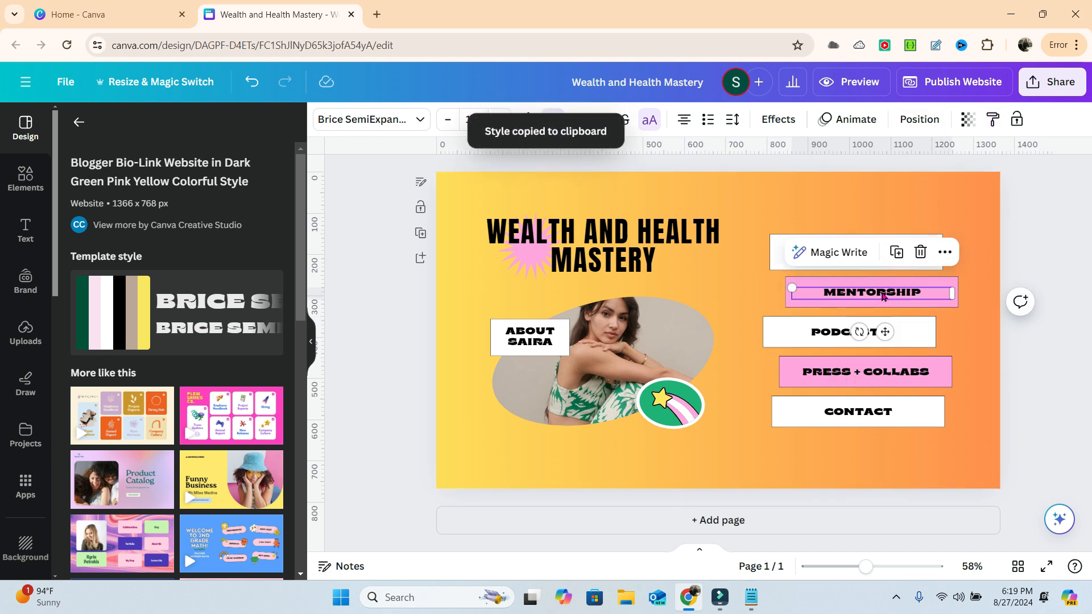
click(975, 317)
Step: Copy the BOOK A SESSION text style to the MENTORSHIP label and on to the PODCASTS and PRESS + COLLABS labels
click(878, 256)
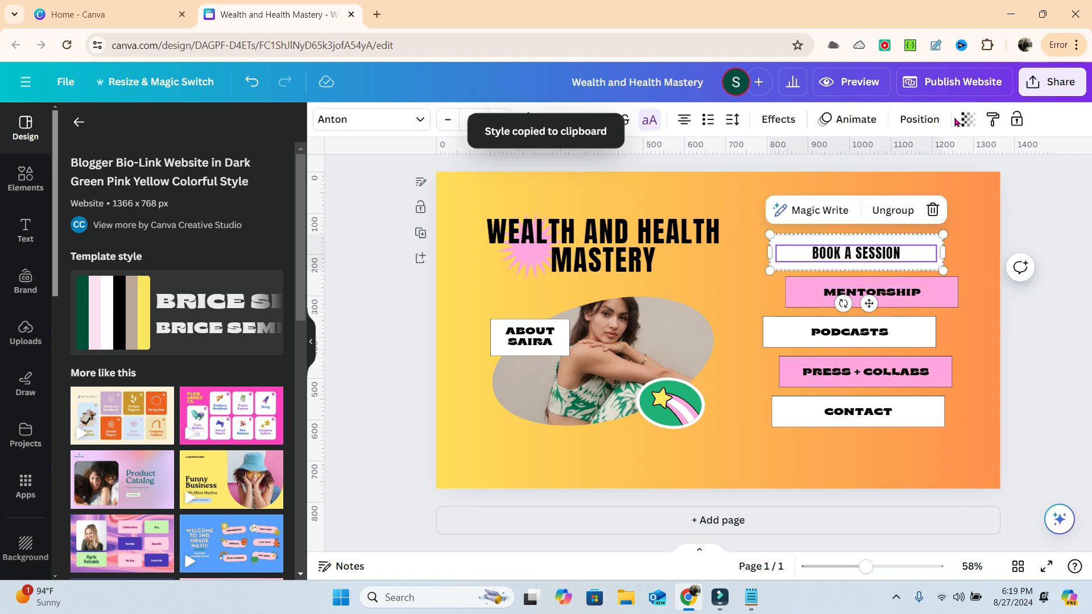
click(991, 120)
click(868, 300)
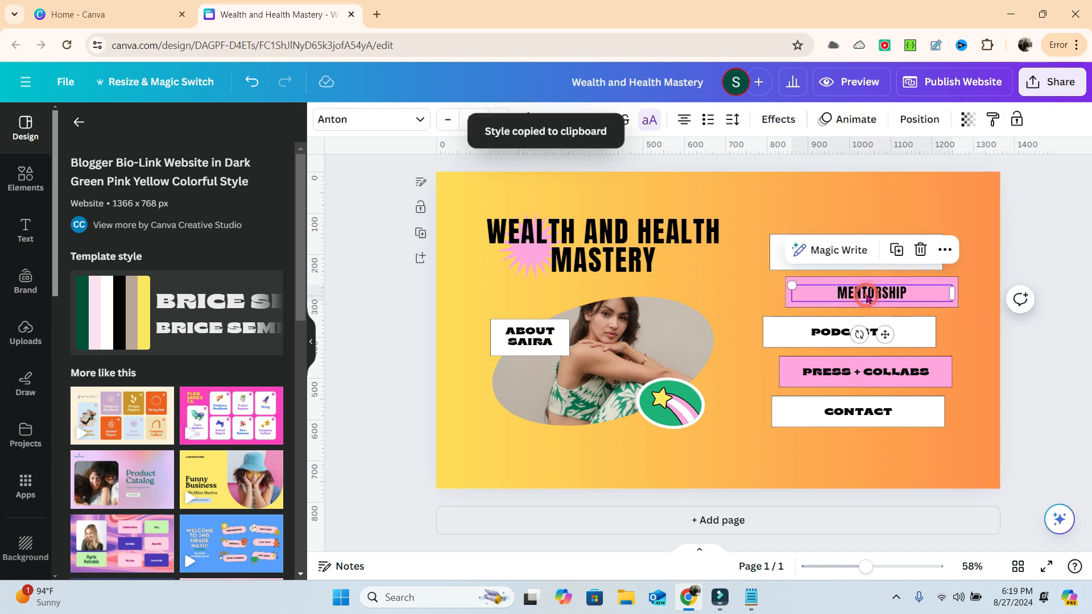
click(991, 120)
click(861, 336)
click(993, 119)
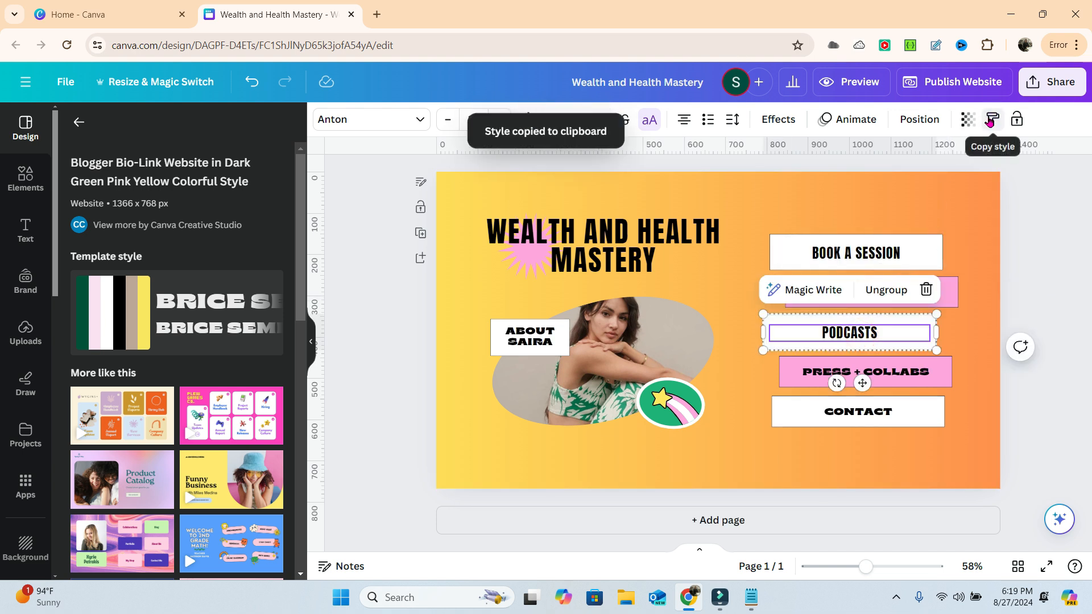
click(868, 375)
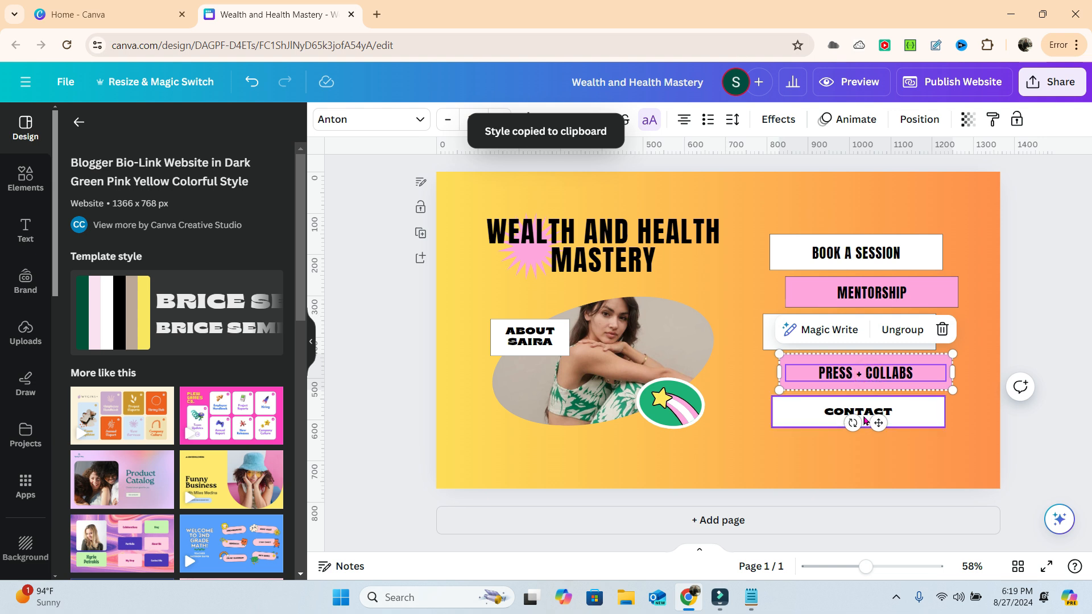
click(866, 410)
click(988, 126)
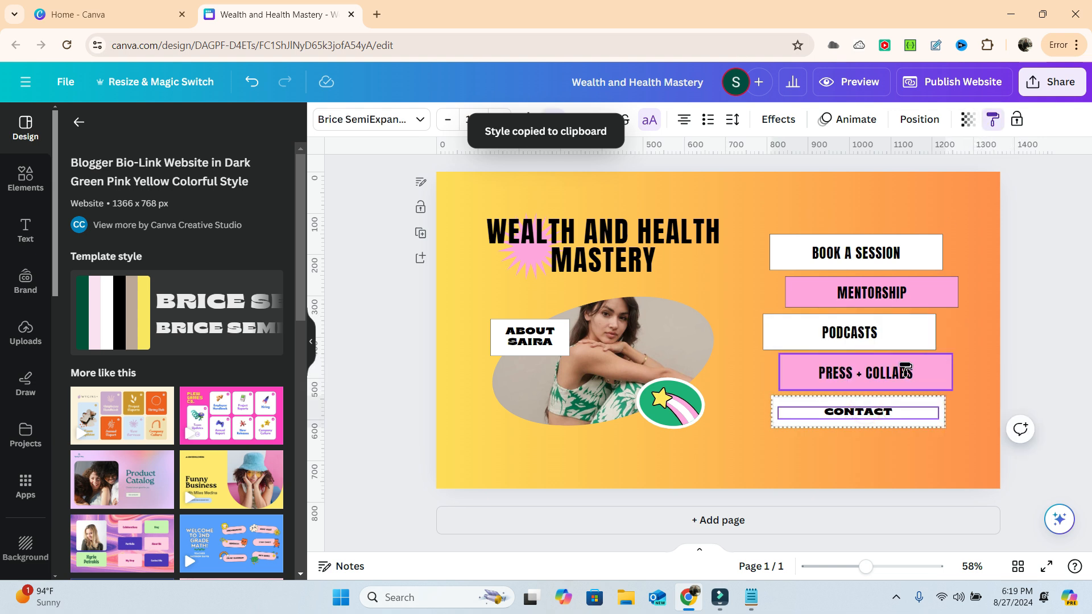
click(973, 352)
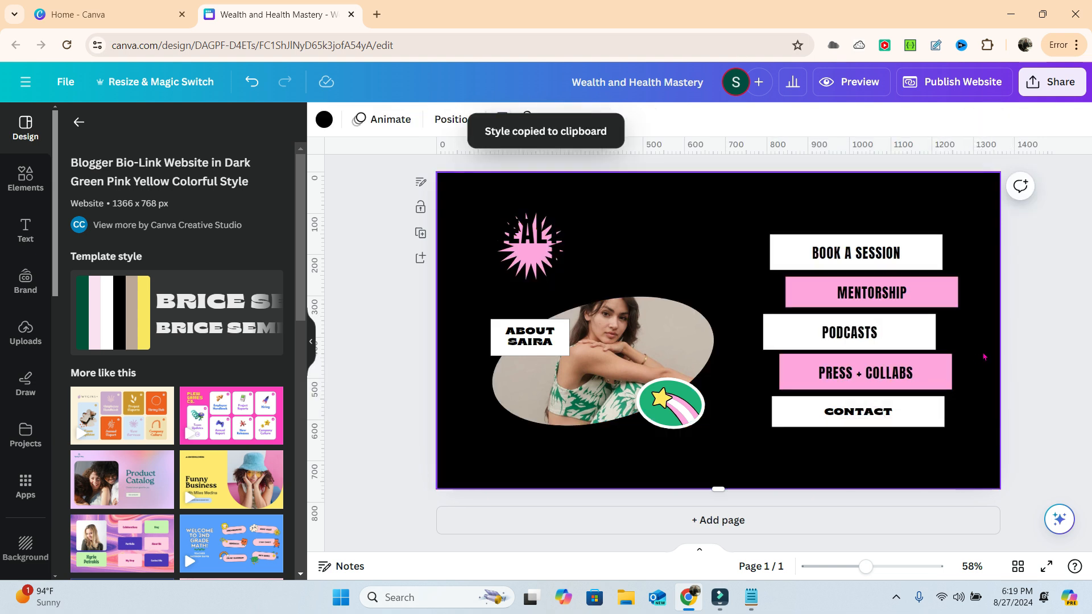
key(ctrl+z)
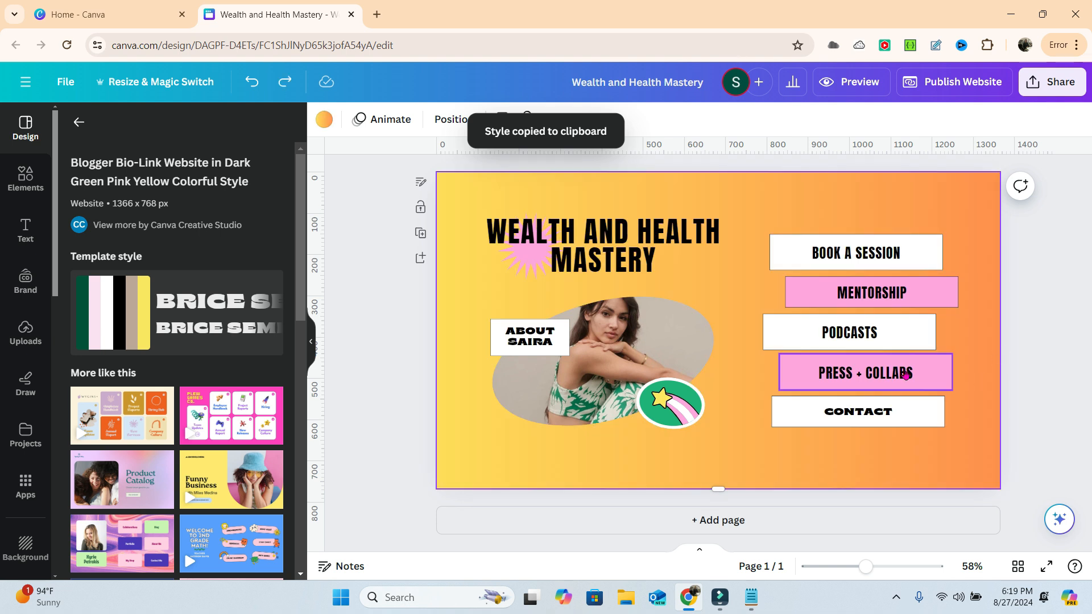
Step: Copy the text style of the PRESS + COLLABS button to the CONTACT button's text and deselect it
click(941, 378)
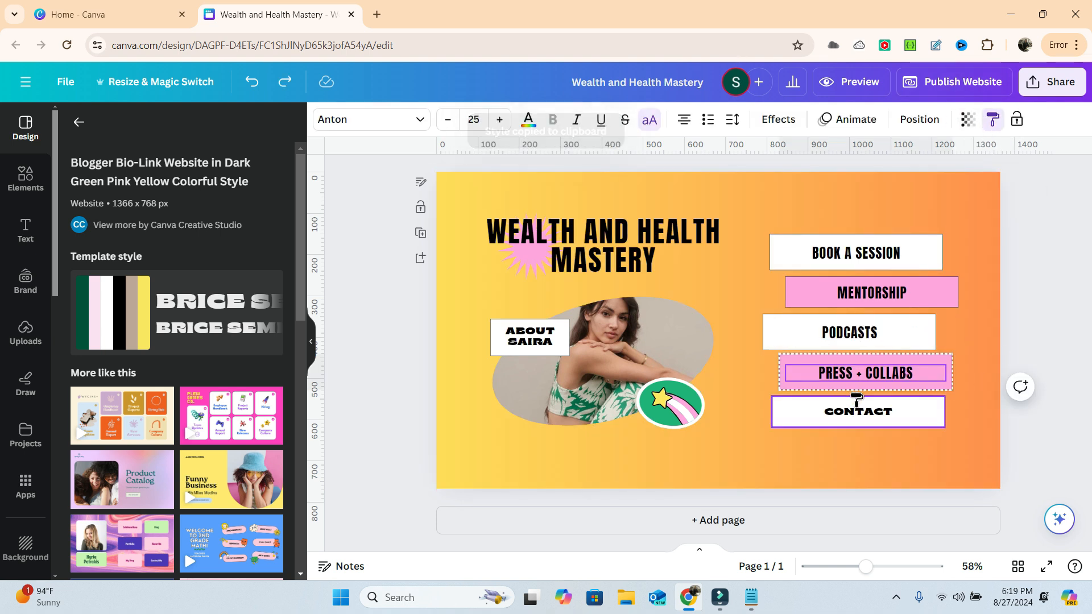
click(854, 412)
click(961, 406)
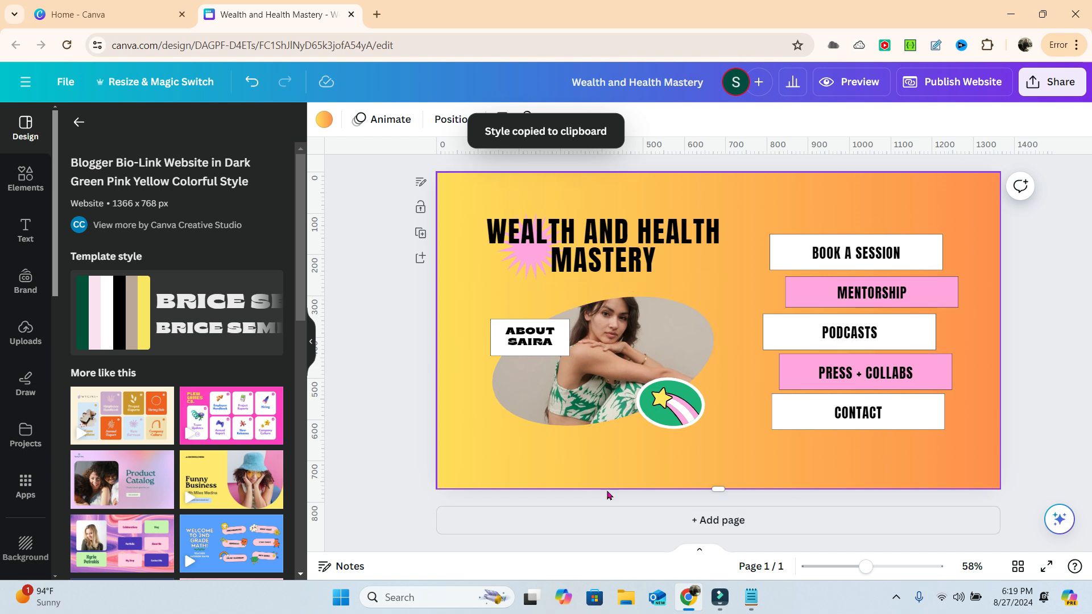
key(ctrl+alt+c)
click(882, 254)
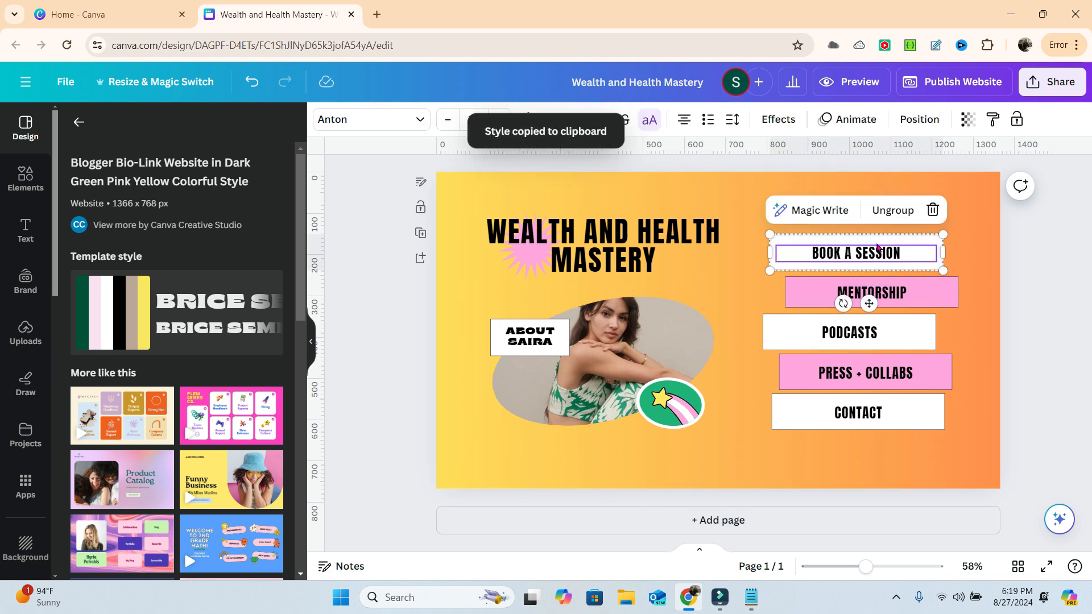
click(885, 294)
click(896, 336)
click(893, 372)
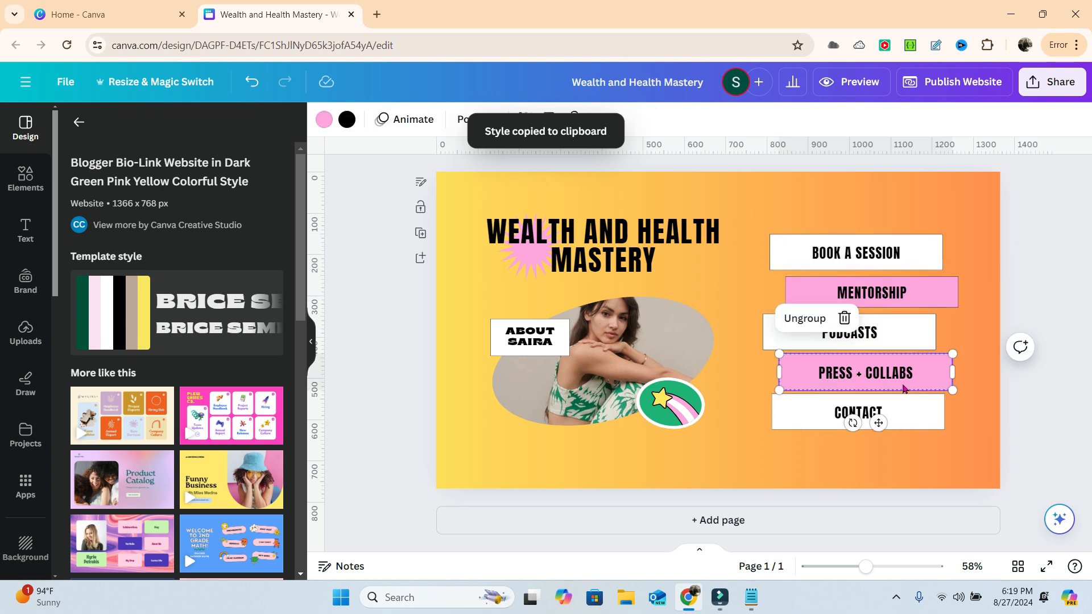
click(888, 420)
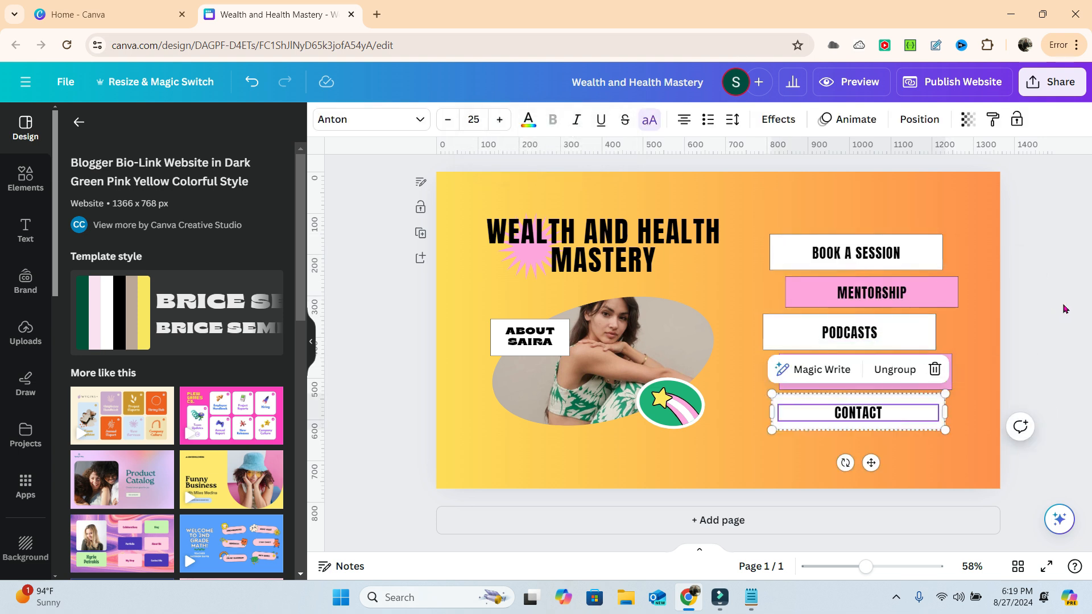
Step: Move the white "about" label from the photo to just below its lower left and change its text to "ABOUT US"
click(514, 343)
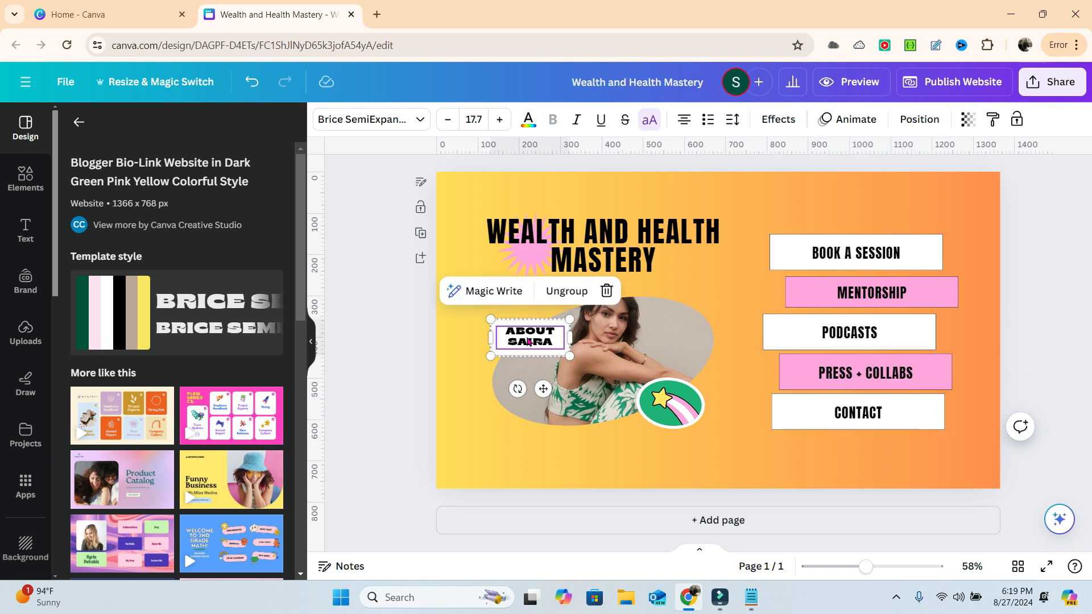
double_click(526, 337)
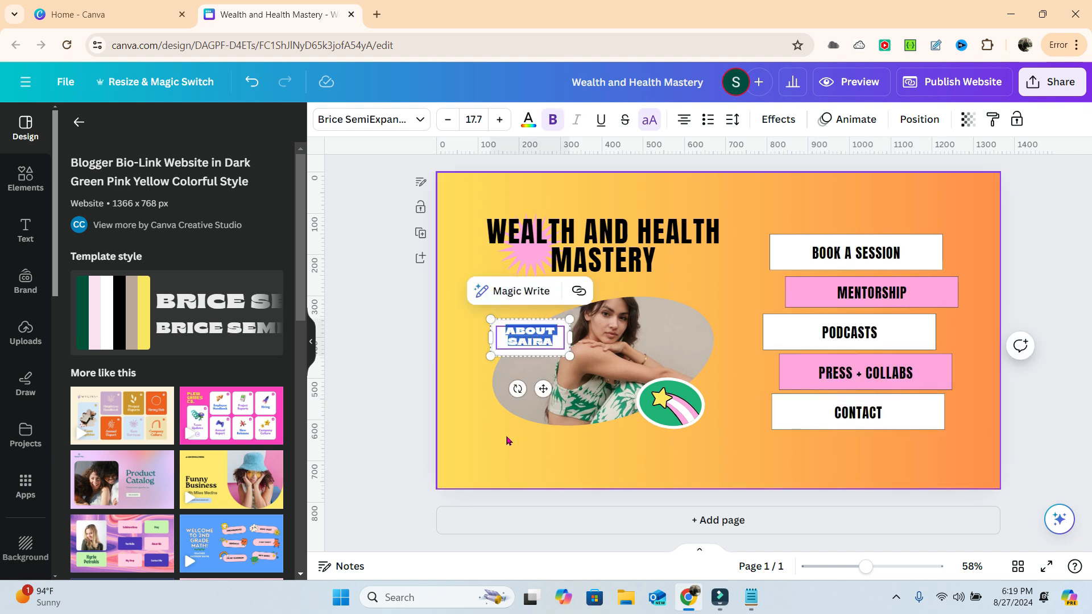
click(476, 448)
click(533, 345)
drag(533, 345, 530, 457)
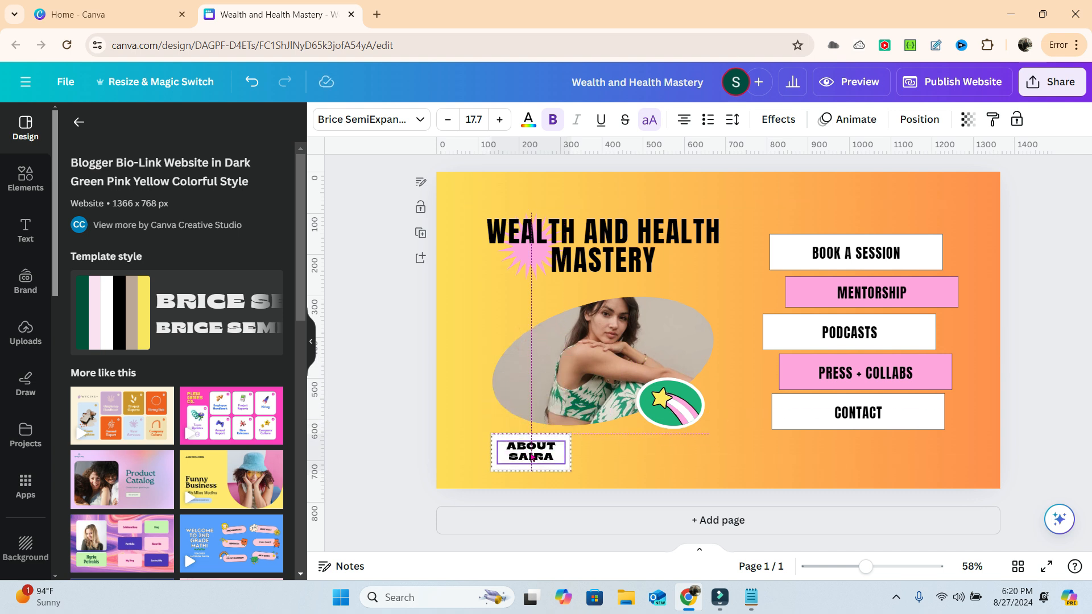
double_click(532, 452)
text(ABOUT US)
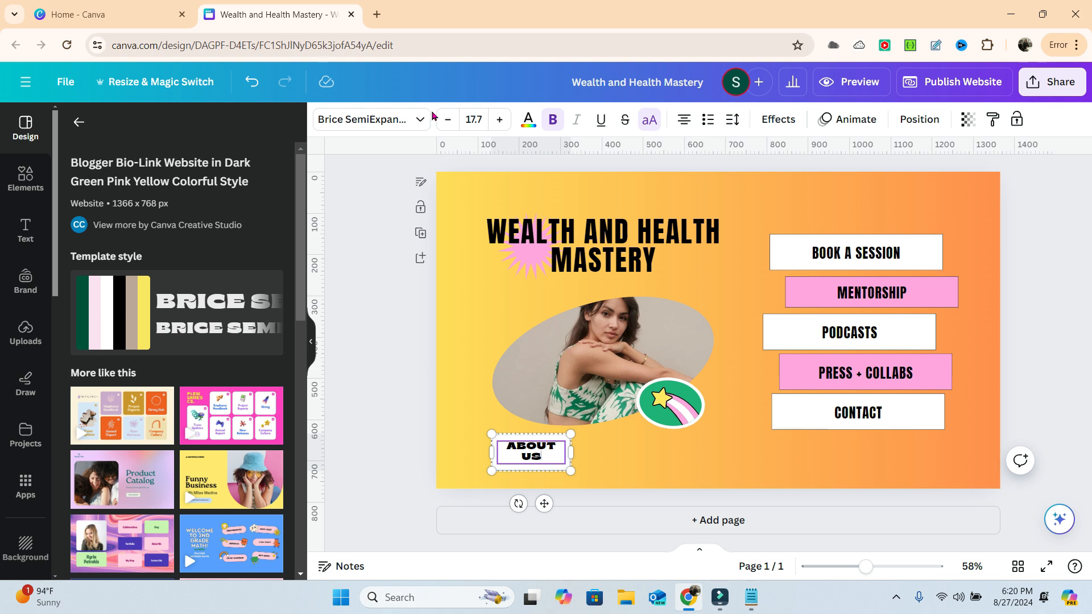
Step: Set the font of the ABOUT US label below the photo to Anton
double_click(514, 449)
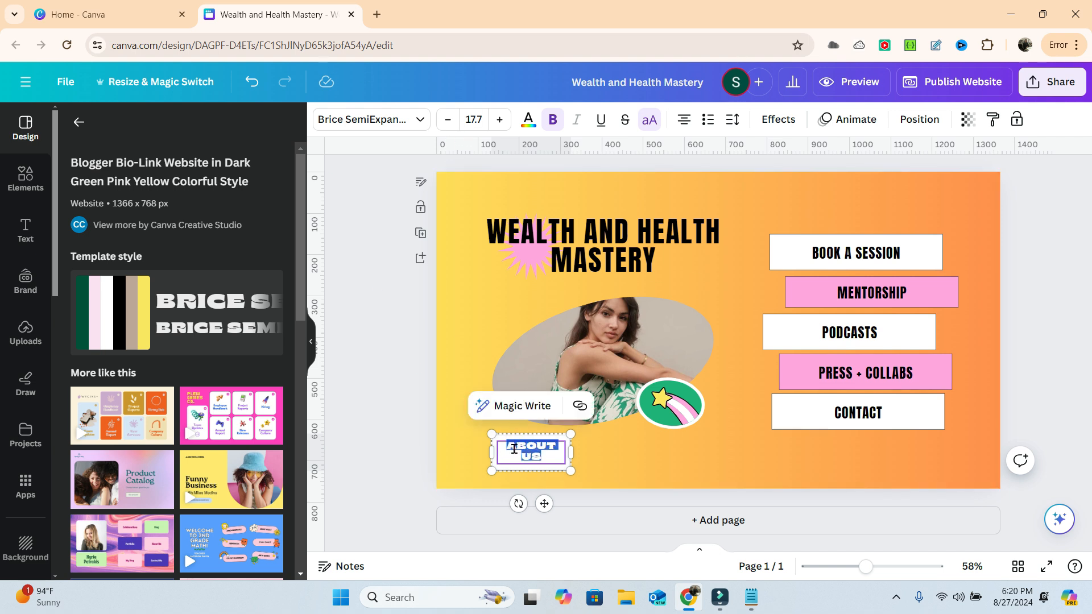
click(414, 119)
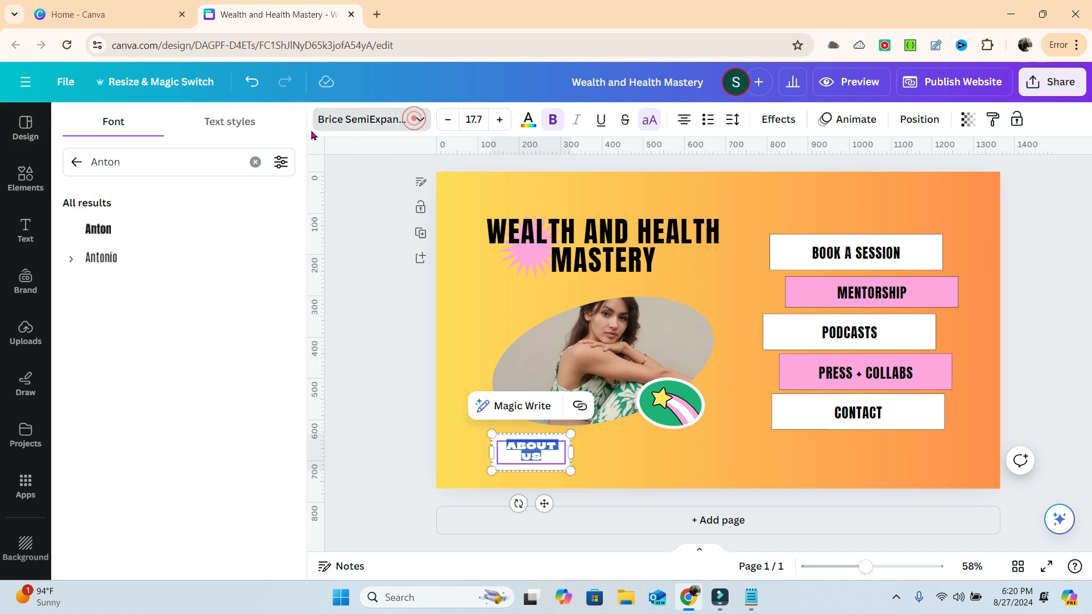
click(138, 228)
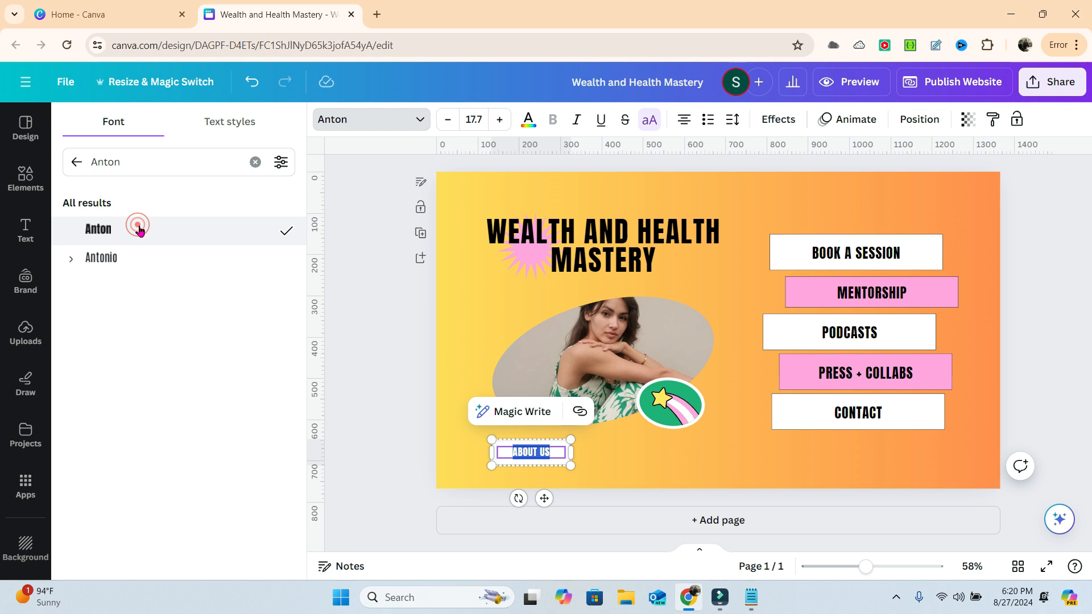
Step: Match the ABOUT US label's text to the BOOK A SESSION button by setting its font size to 25
click(864, 258)
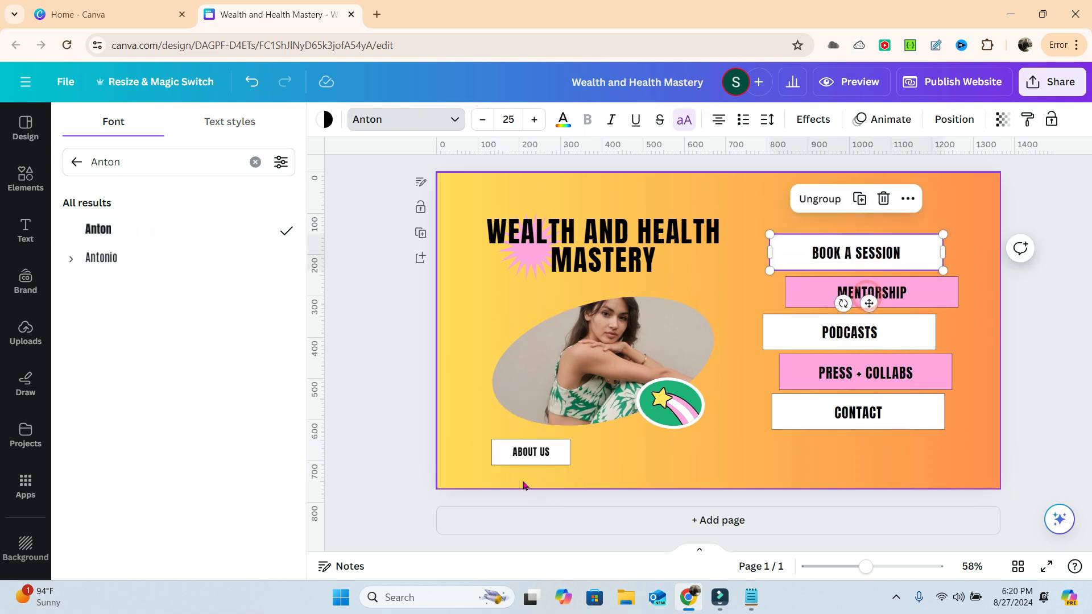
click(528, 452)
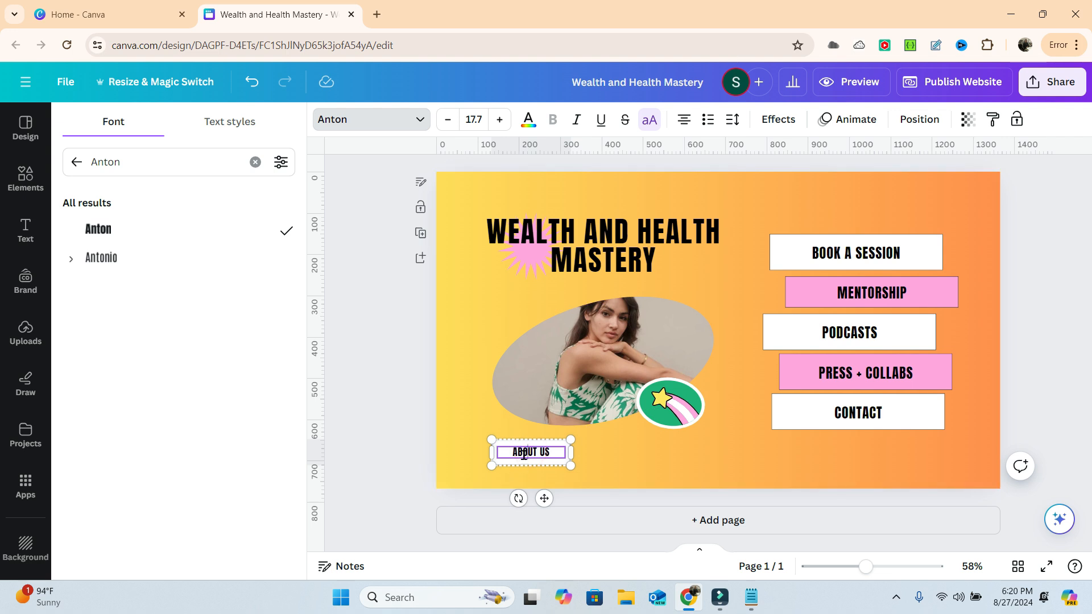
double_click(526, 452)
click(478, 116)
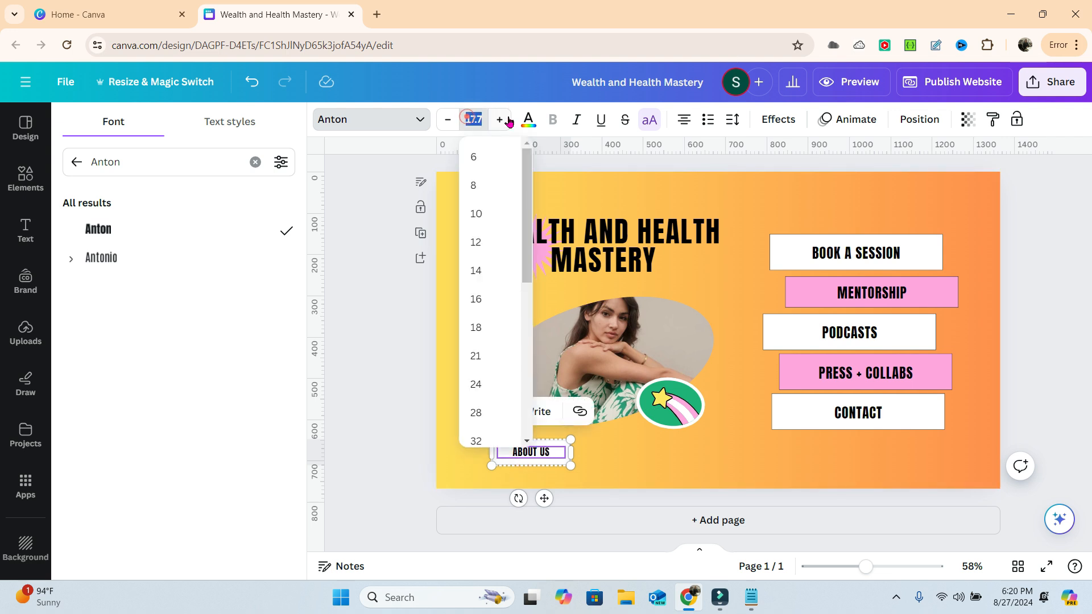
text(25)
key(Return)
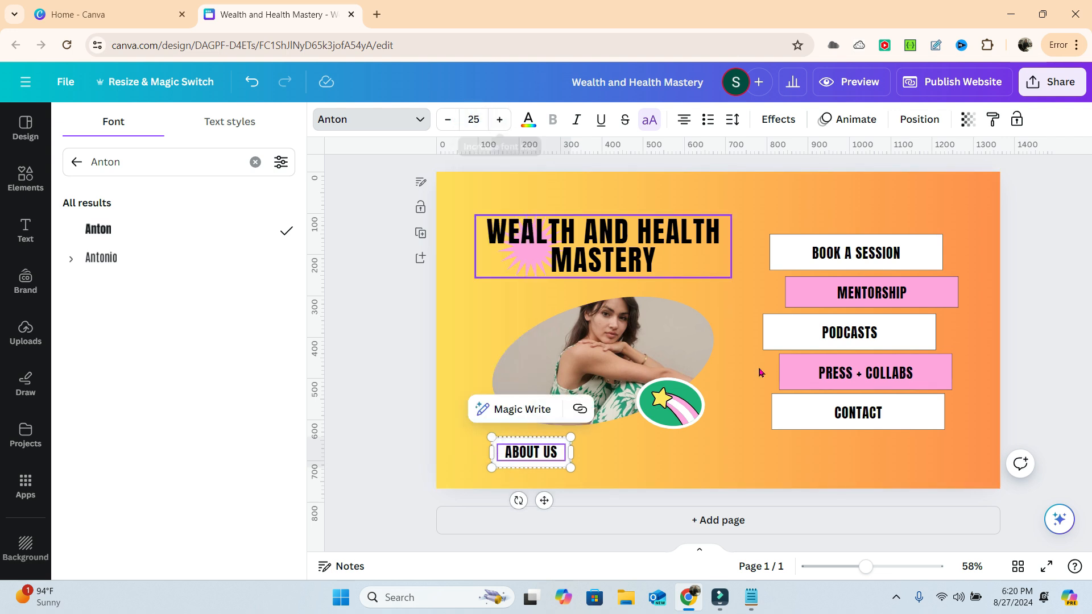
click(702, 459)
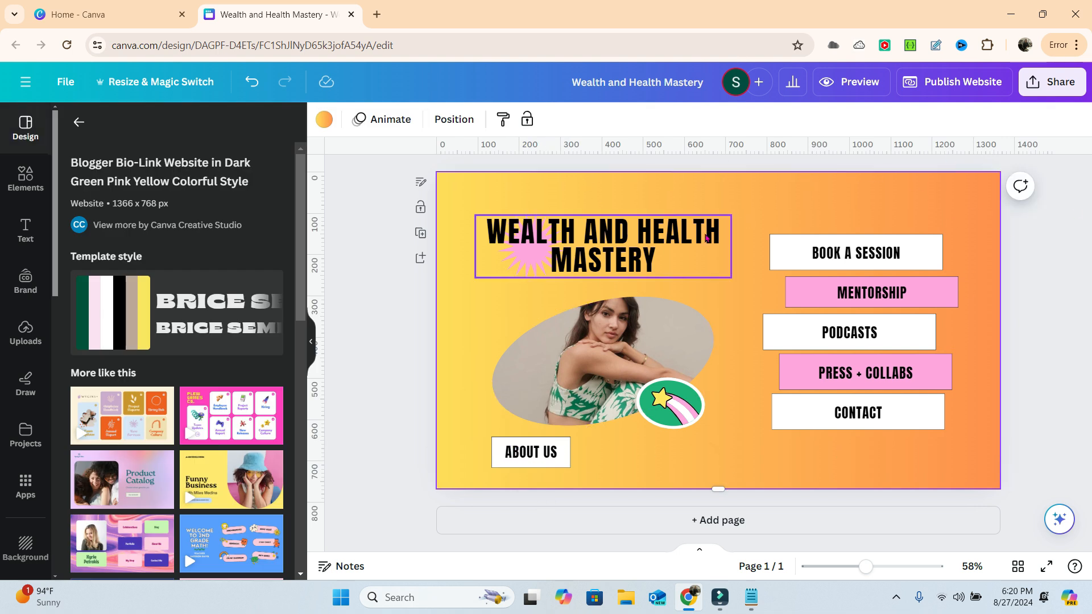
Step: Detach the template photo from its oval frame and delete the detached image
click(593, 328)
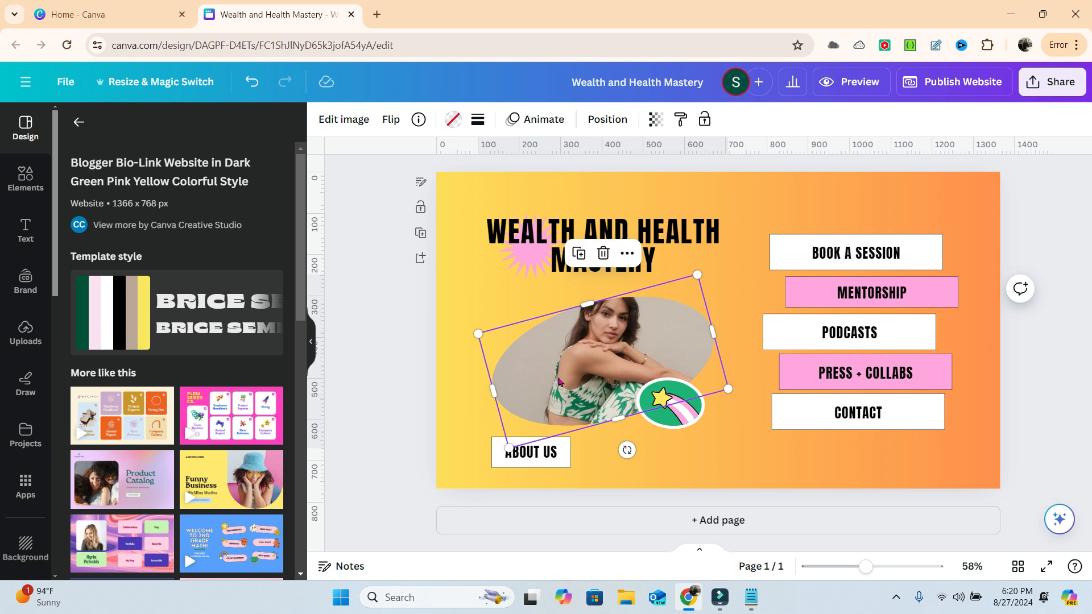
right_click(606, 360)
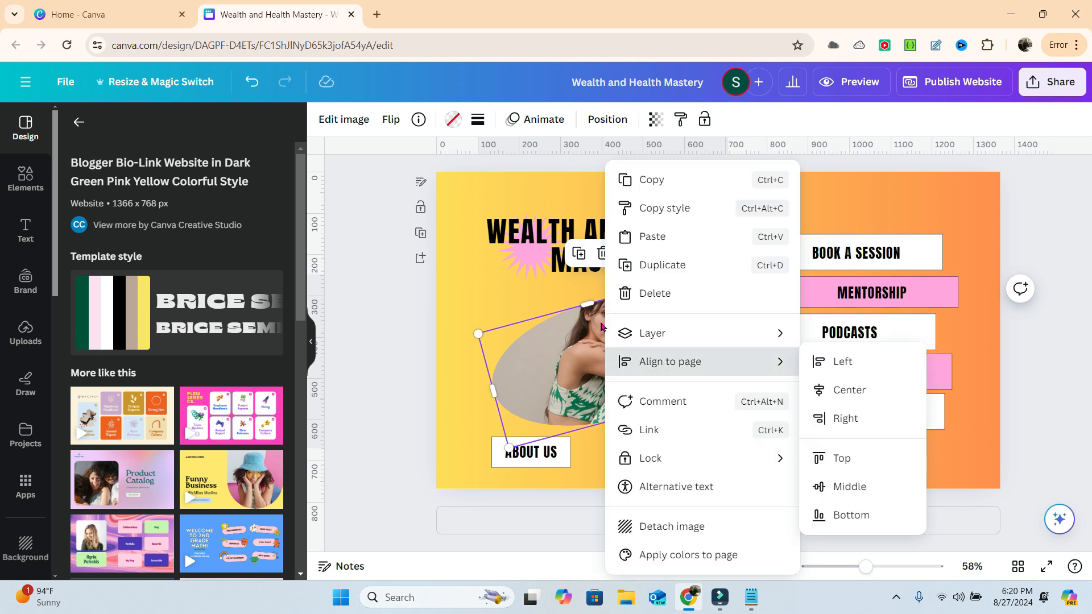
click(675, 525)
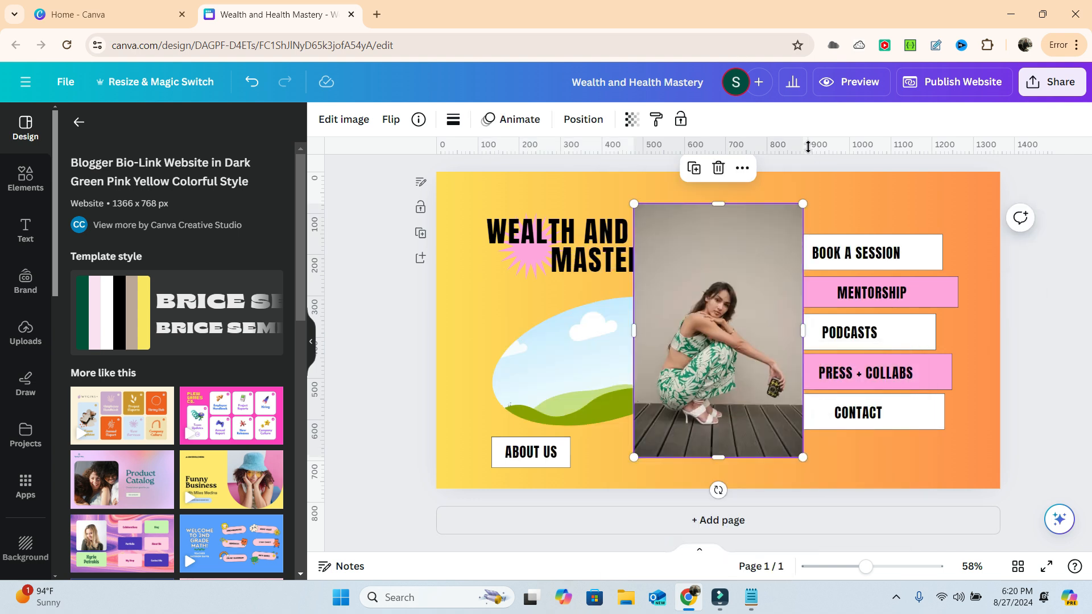
click(718, 167)
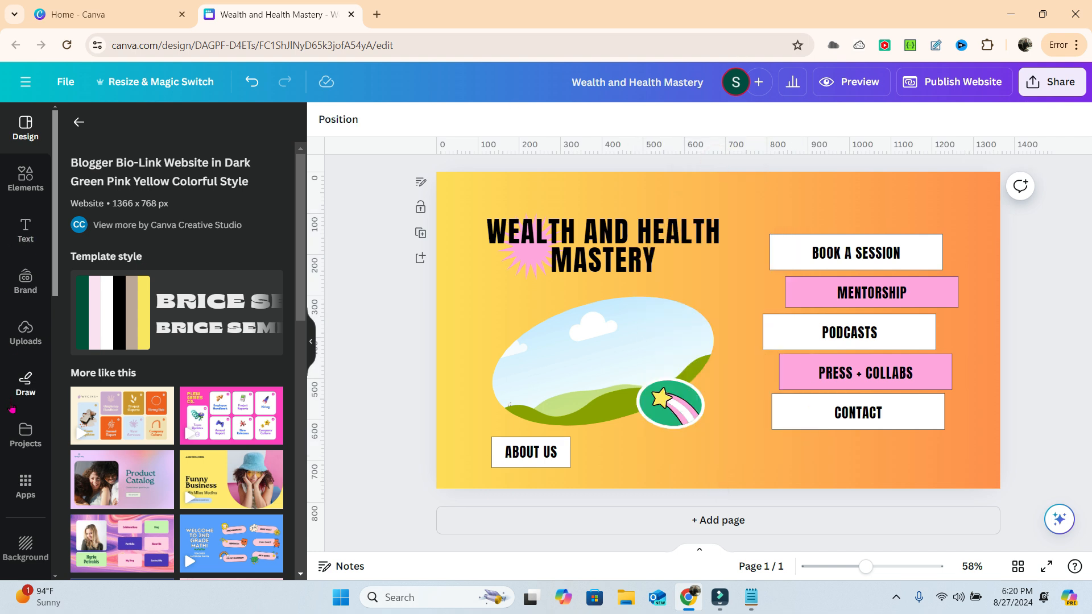
Step: Find the uploaded portrait of the woman in the pink top and place it in the empty oval frame
click(25, 330)
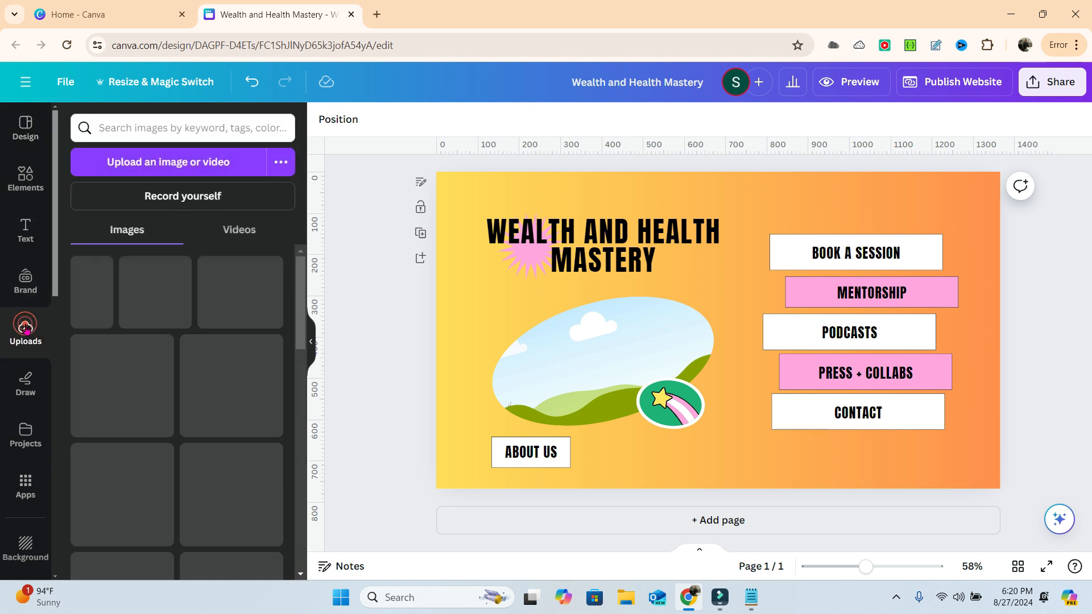
scroll(154, 411, down, 3)
scroll(154, 410, down, 10)
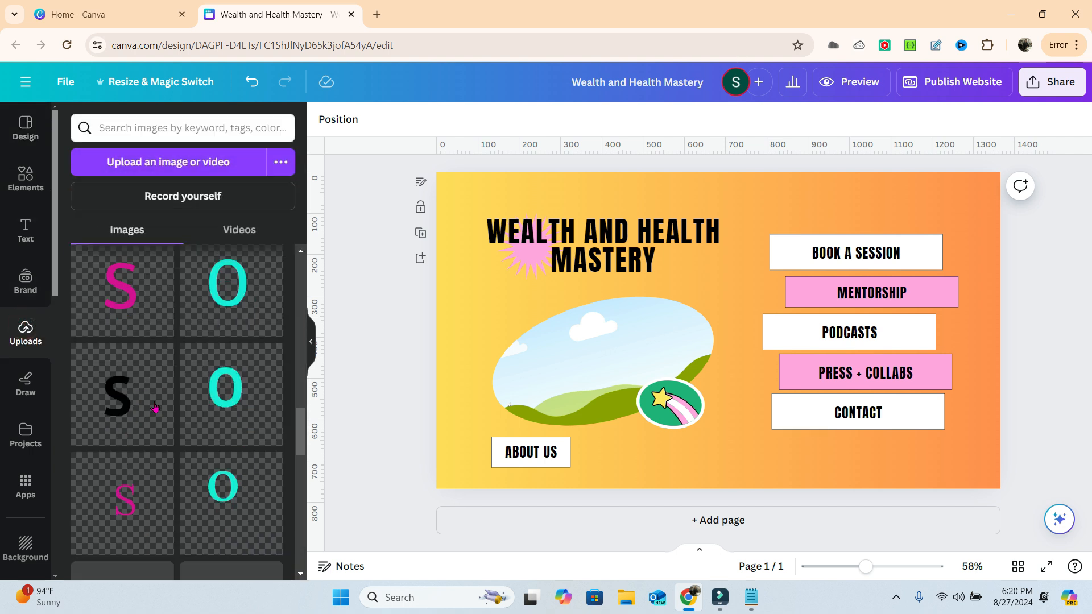
scroll(154, 406, down, 12)
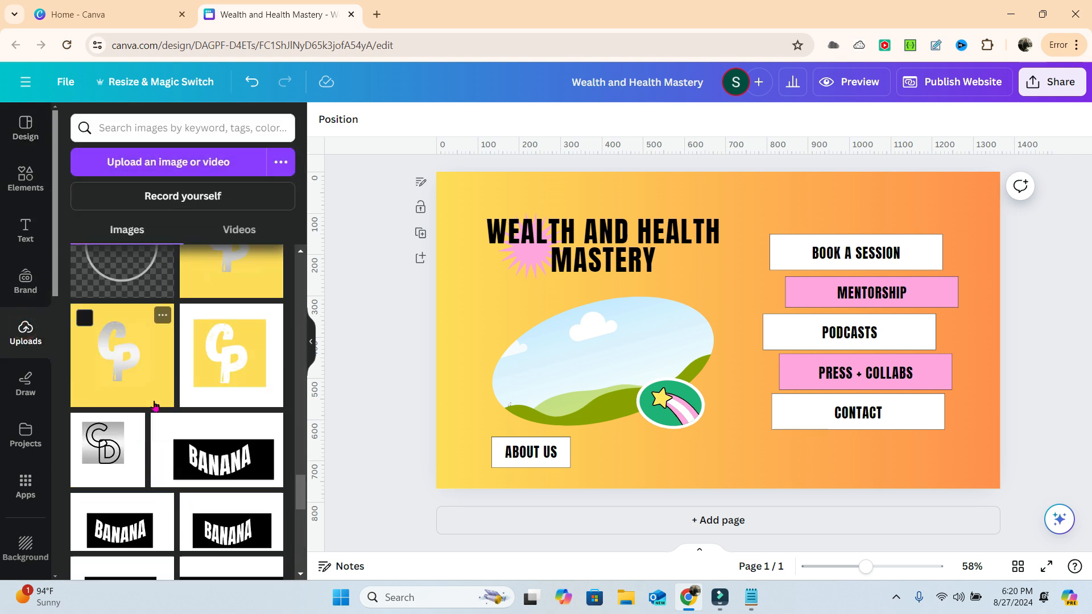
scroll(154, 402, down, 8)
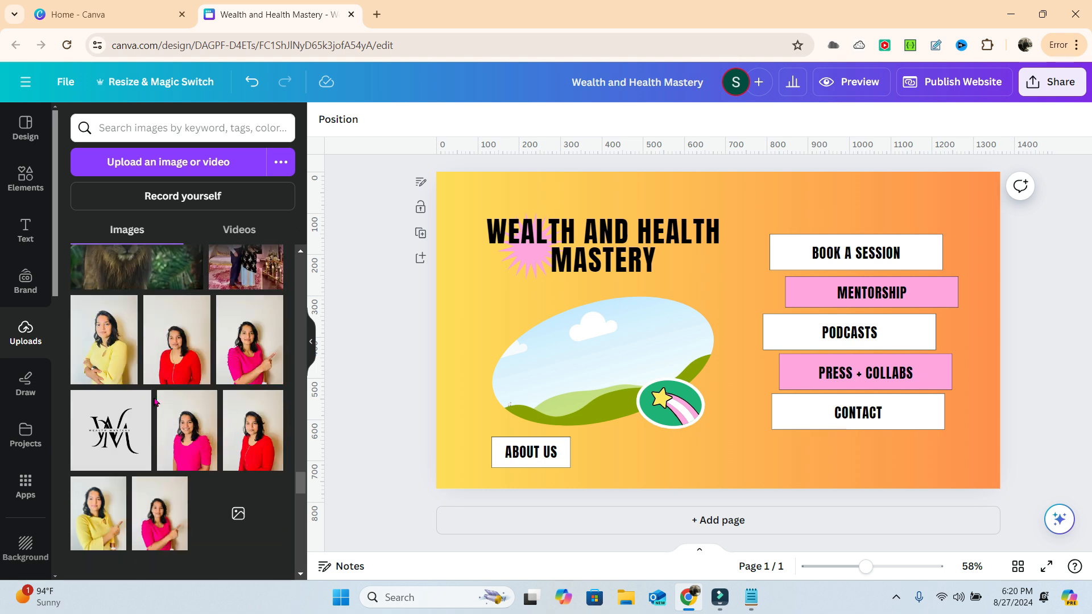
drag(189, 411, 549, 398)
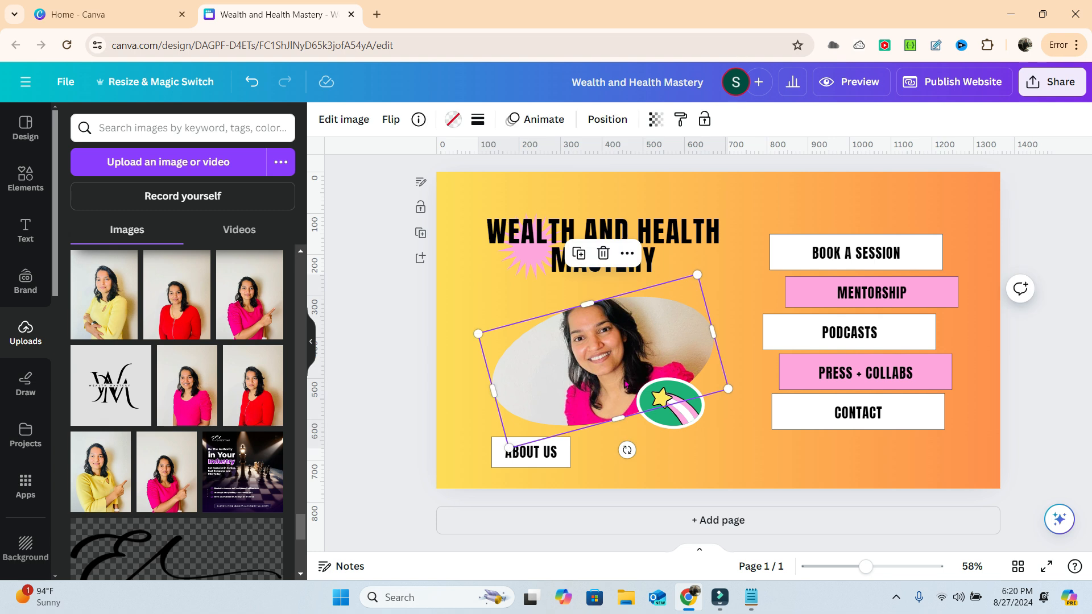
Step: Shift the portrait slightly down and to the right within the crop of the oval frame
double_click(624, 380)
drag(603, 370, 611, 390)
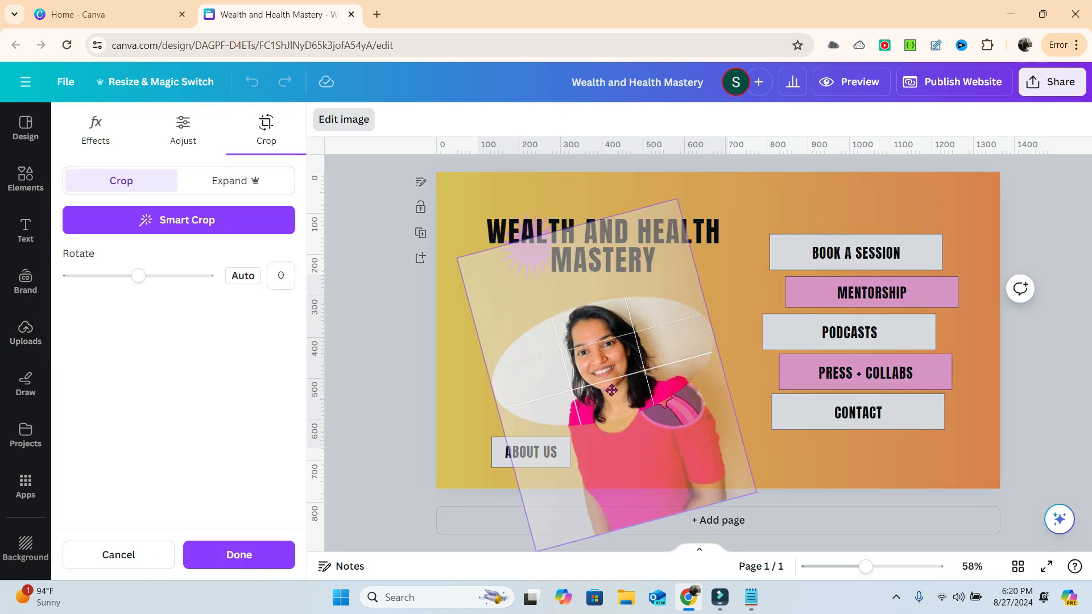
click(781, 456)
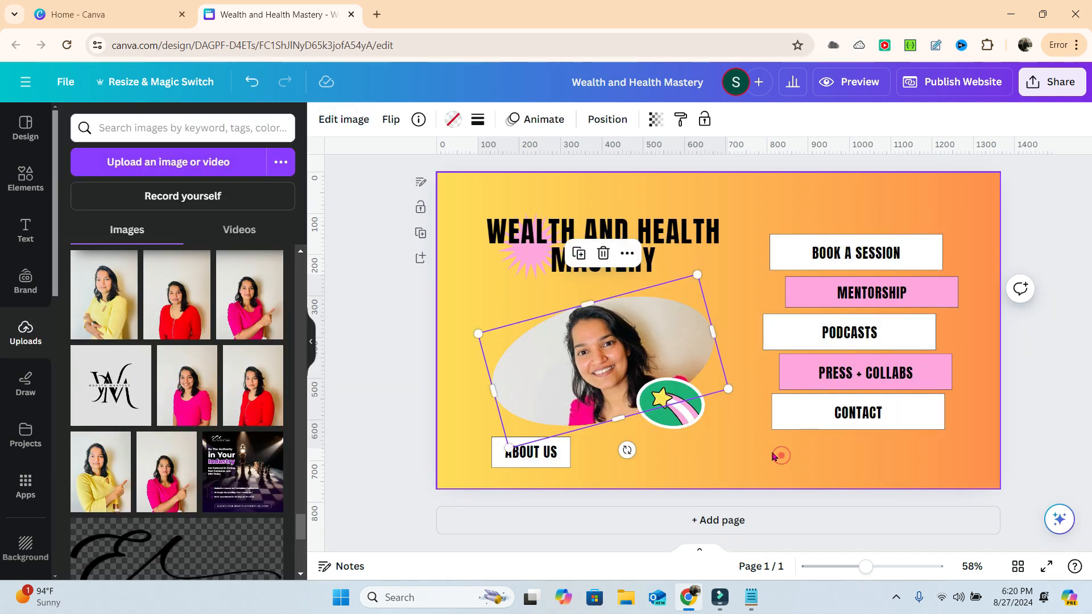
Step: Enlarge the oval frame toward its upper left, shift the portrait down inside it and delete only the image, keeping the frame
drag(479, 334, 460, 291)
double_click(598, 368)
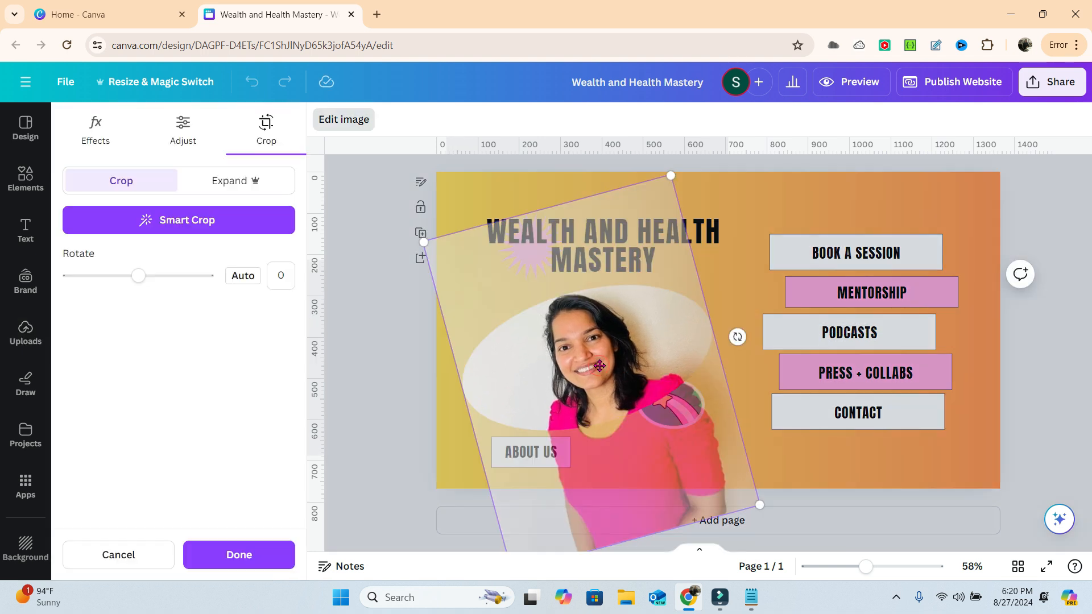
click(805, 450)
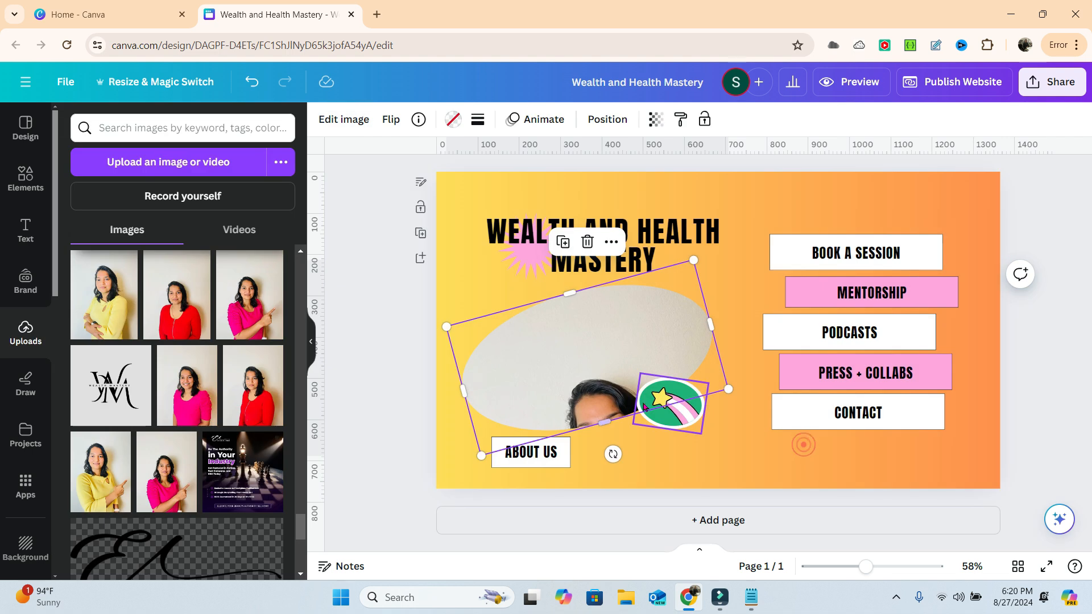
click(586, 242)
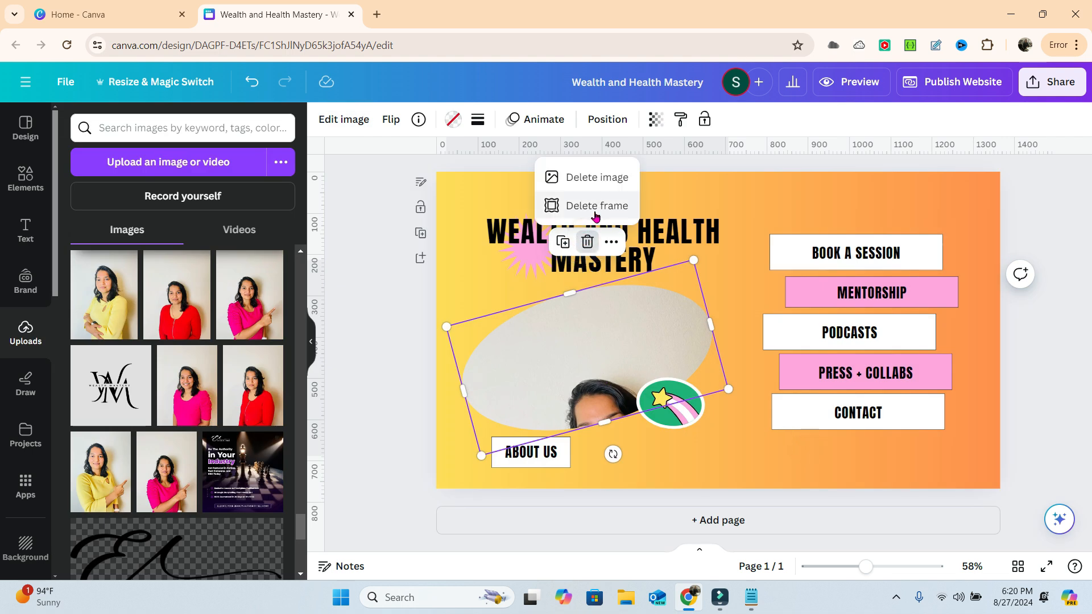
click(606, 177)
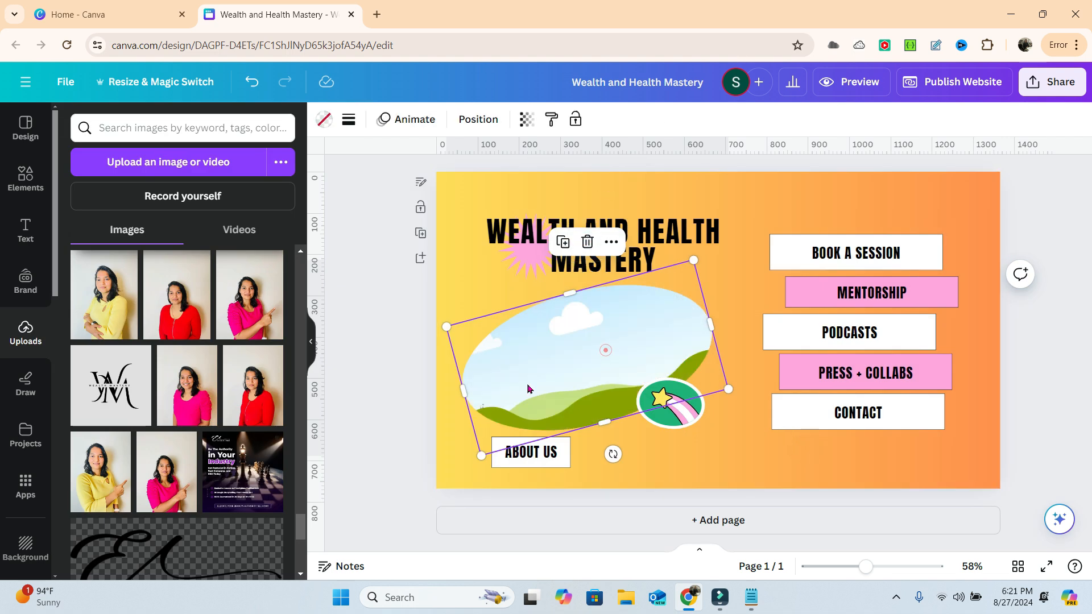
Step: Narrow the empty frame into a rounder shape, rotate it almost level and enlarge it to fill the area below the heading
drag(465, 392, 519, 377)
drag(596, 370, 554, 372)
drag(667, 322, 646, 326)
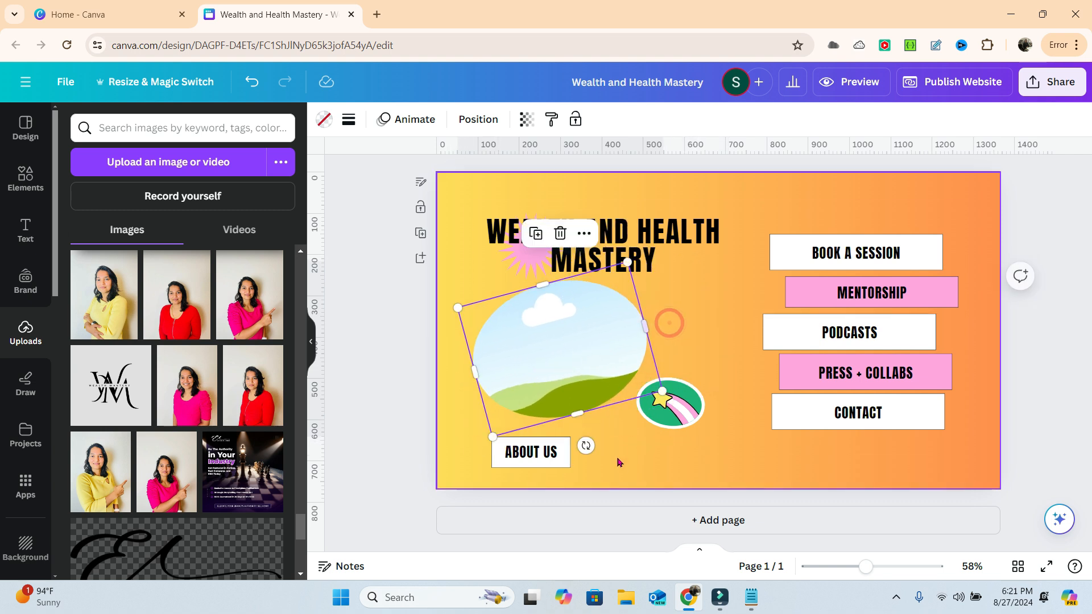
drag(586, 446, 560, 450)
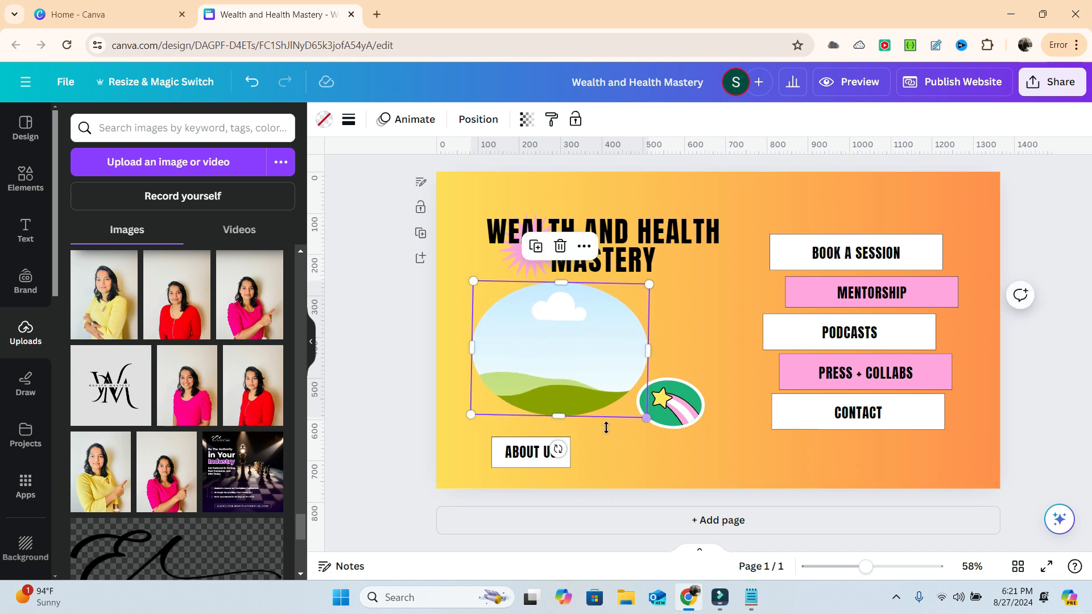
drag(647, 419, 711, 465)
click(748, 454)
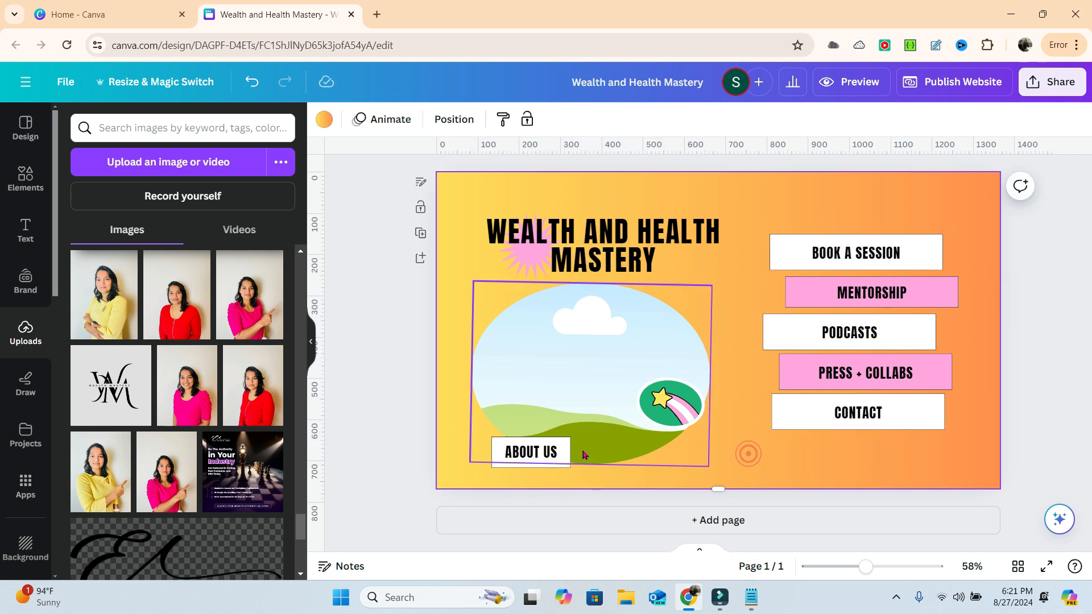
Step: Move the ABOUT US label from the oval frame to just below the CONTACT button
click(597, 415)
click(552, 474)
click(538, 462)
drag(538, 462, 840, 465)
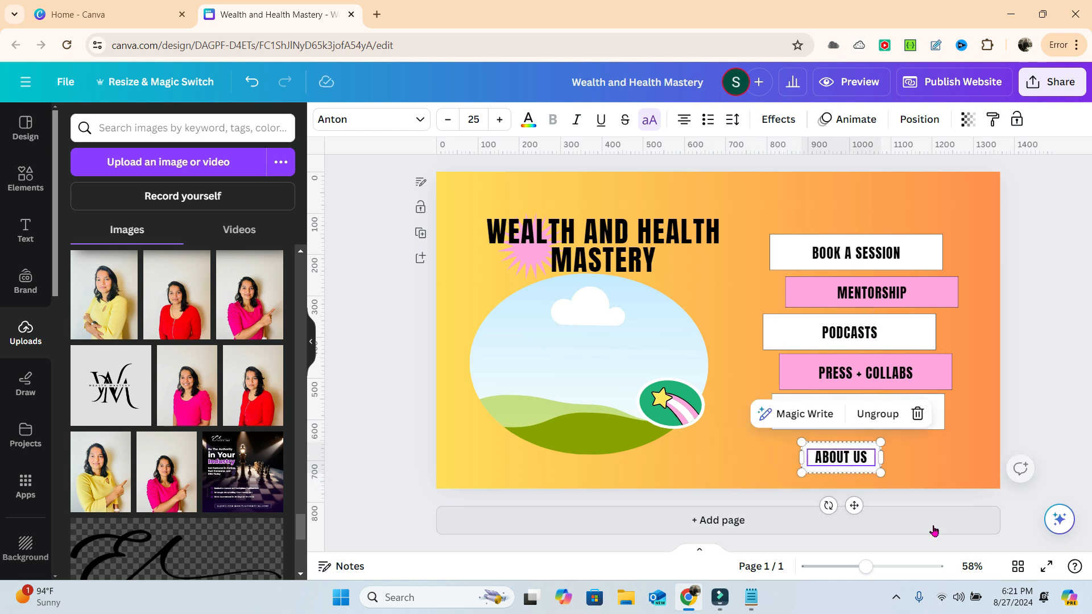
click(950, 473)
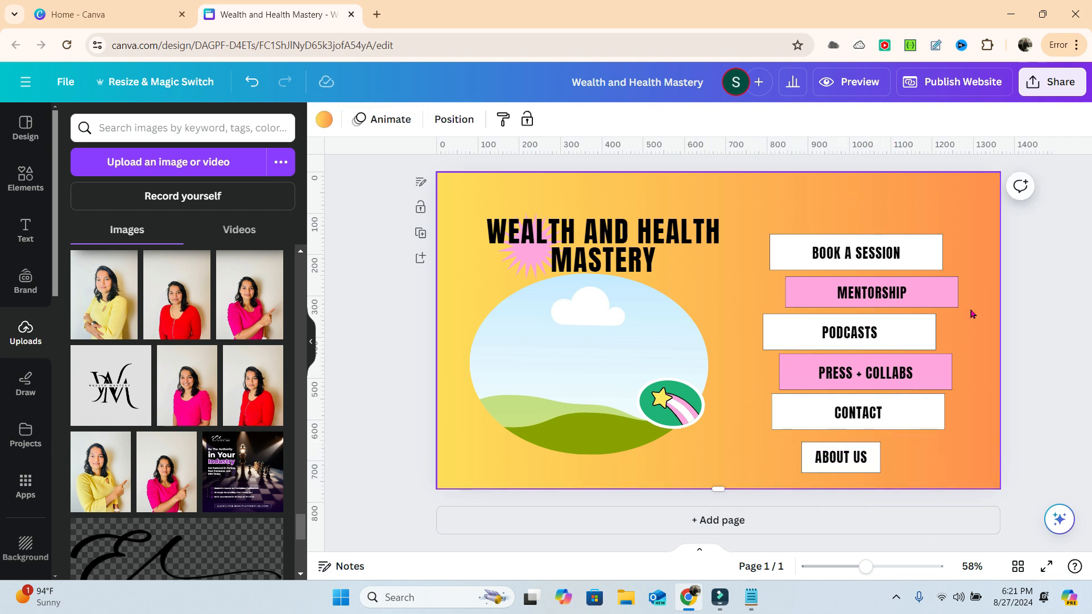
Step: Delete the green star sticker and place the uploaded portrait with the pink top in the enlarged oval frame
click(654, 409)
click(669, 341)
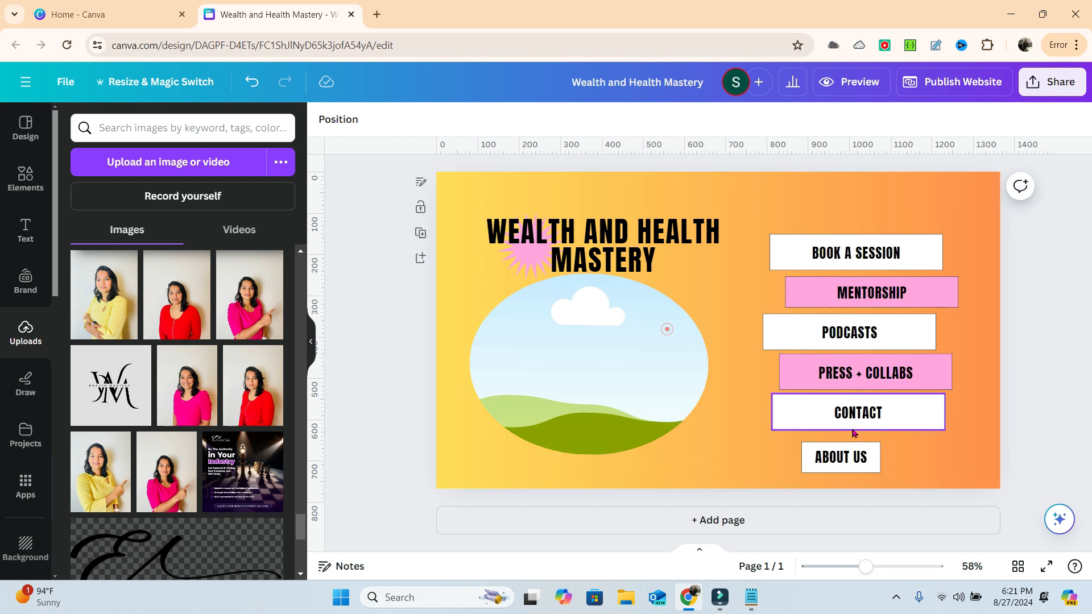
click(596, 387)
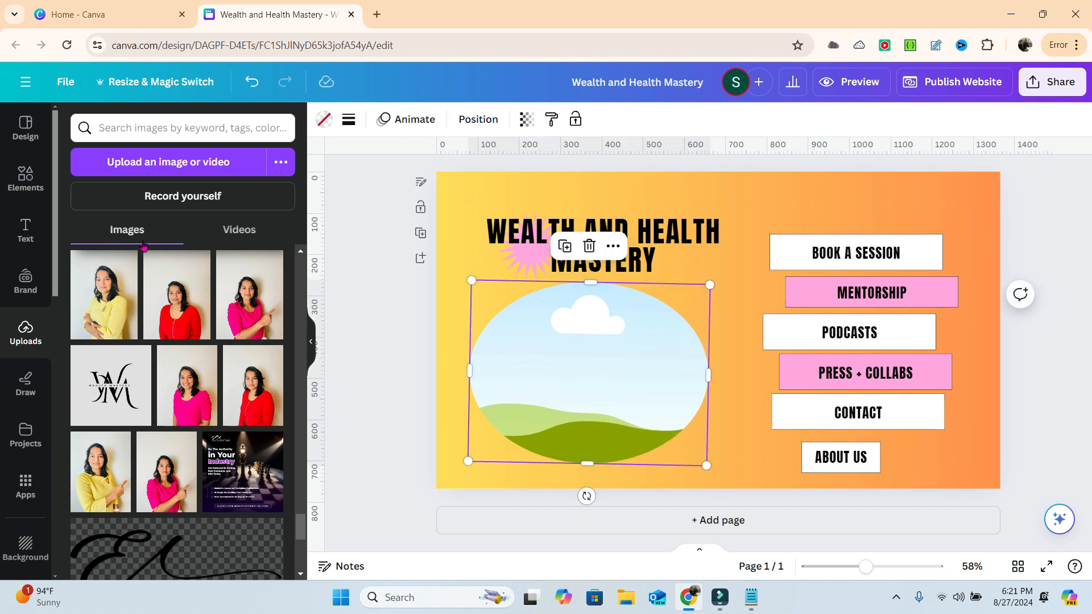
click(180, 393)
drag(688, 381, 591, 392)
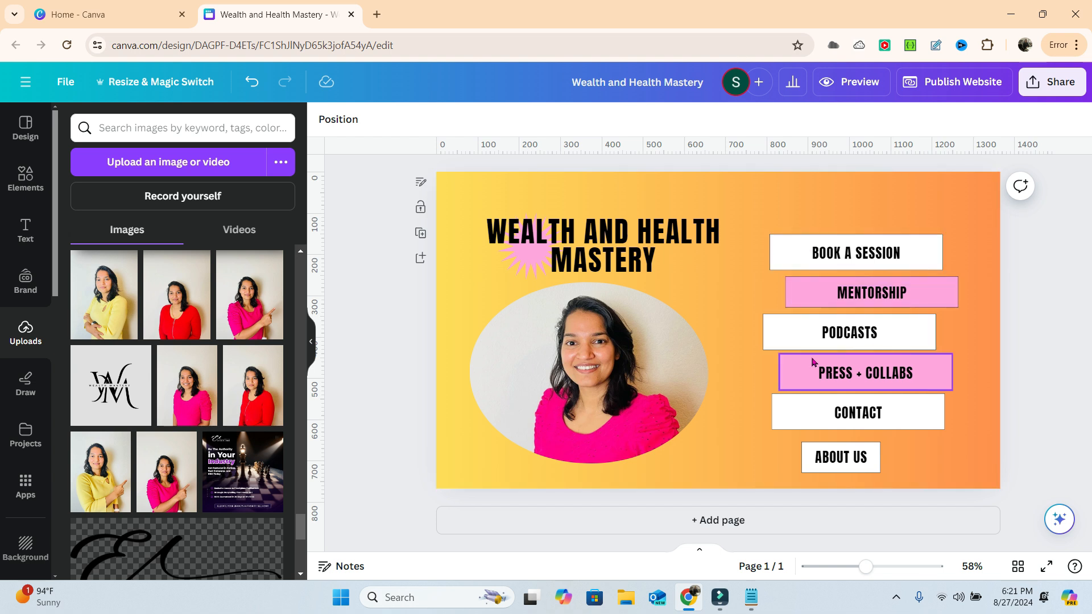
Step: Change the BOOK A SESSION button text to "ABOUT US" and delete the separate ABOUT US label below the CONTACT button
double_click(837, 252)
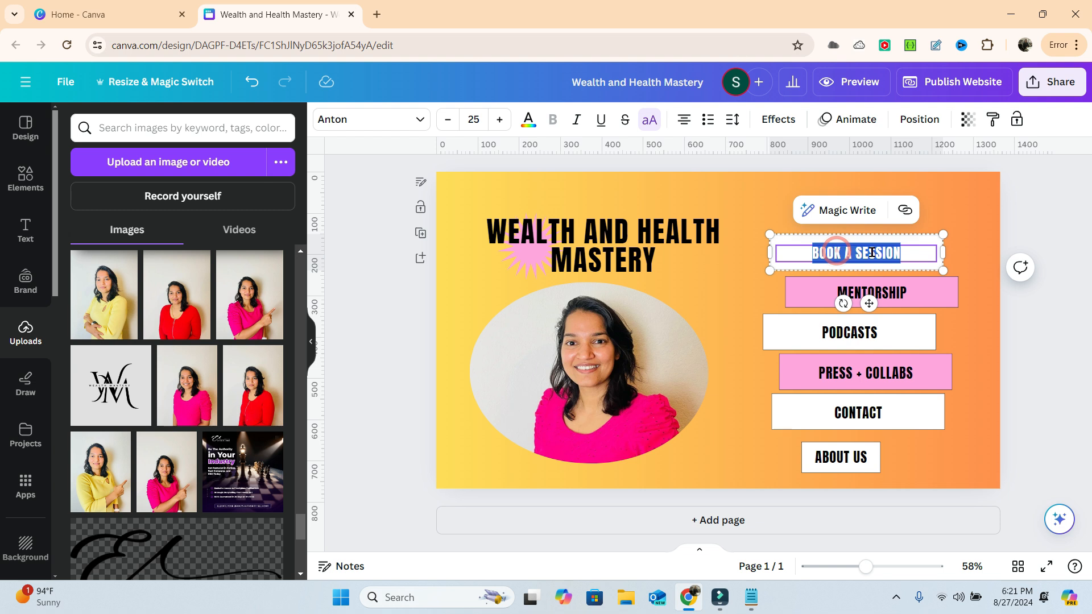
text(ABOUT US)
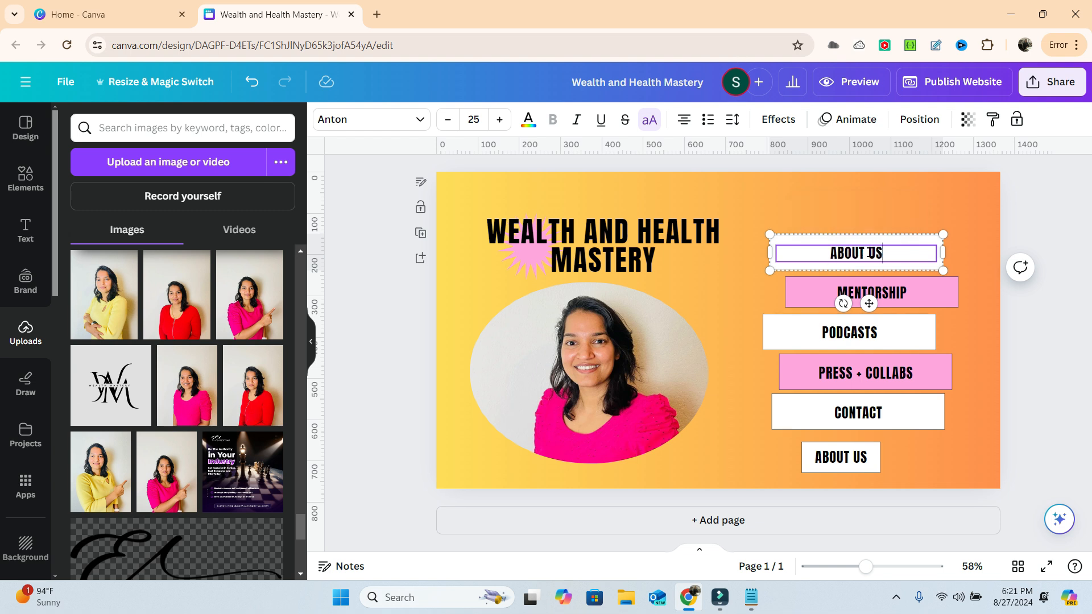
click(926, 494)
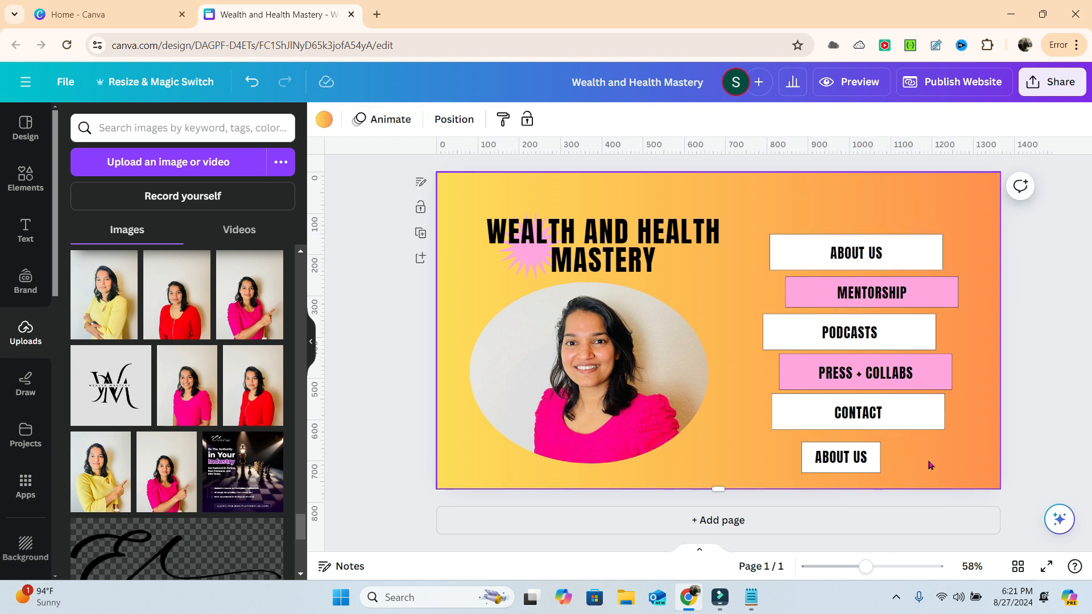
click(825, 455)
click(868, 406)
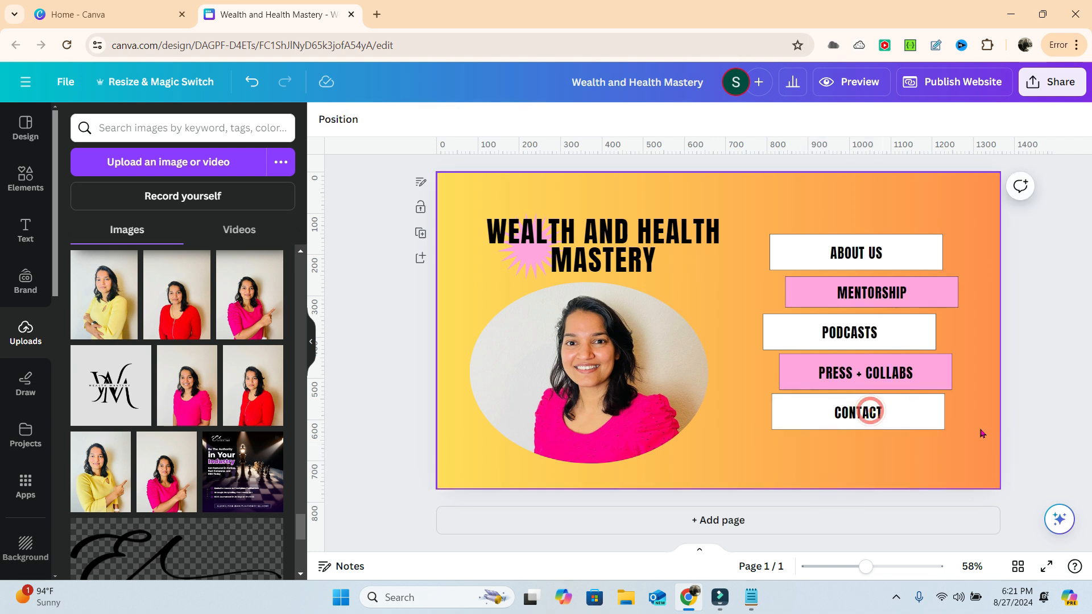
Step: Change the MENTORSHIP button text to "OUR COURSES" and the PODCASTS button text to "TESTIMONIALS"
double_click(858, 288)
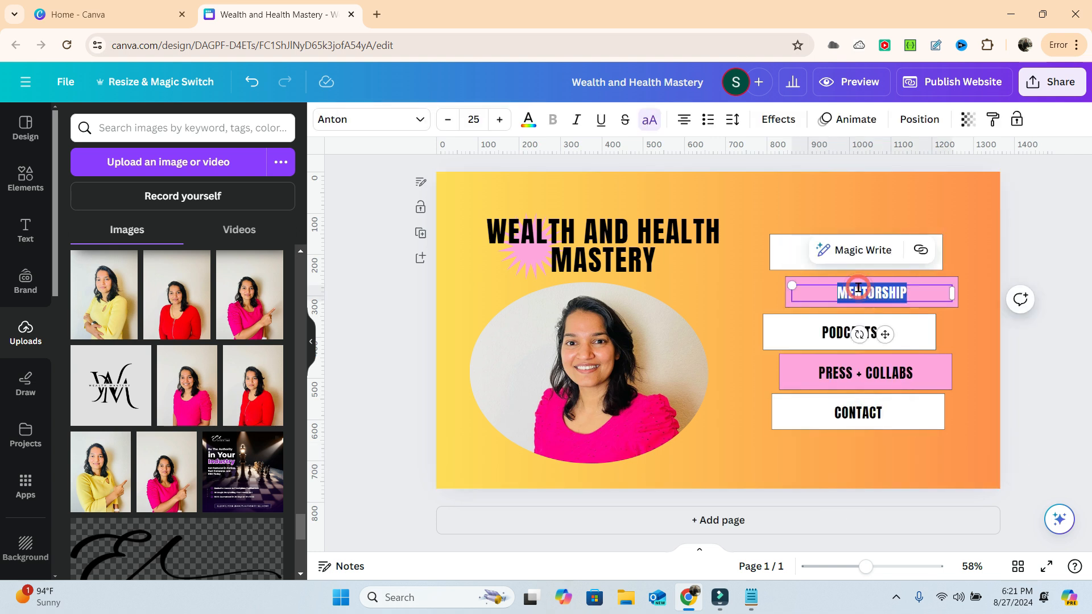
text(COURSES)
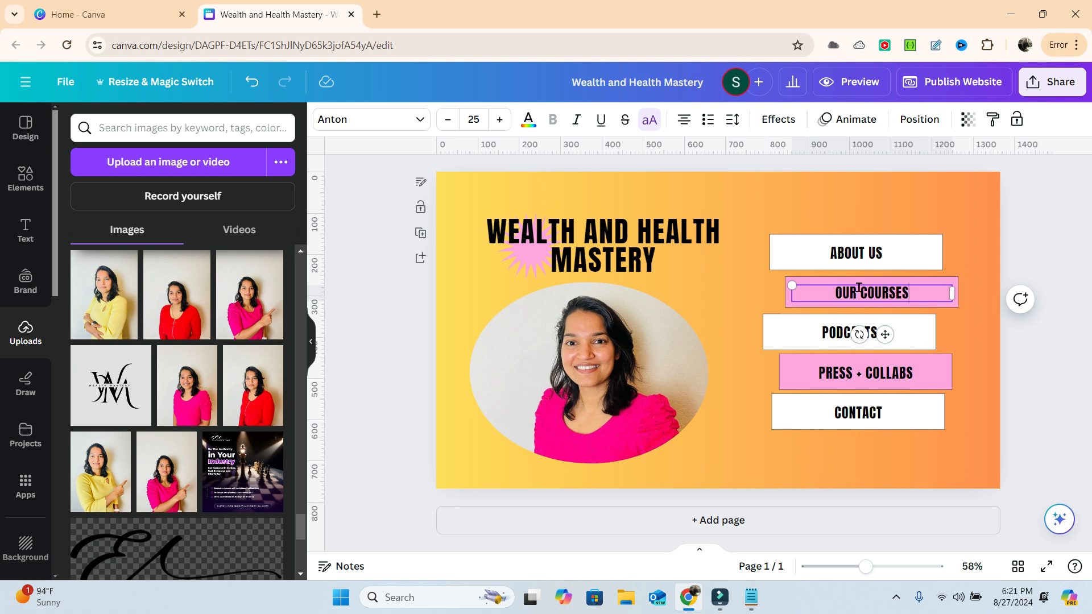
click(879, 333)
double_click(900, 332)
text(TEST)
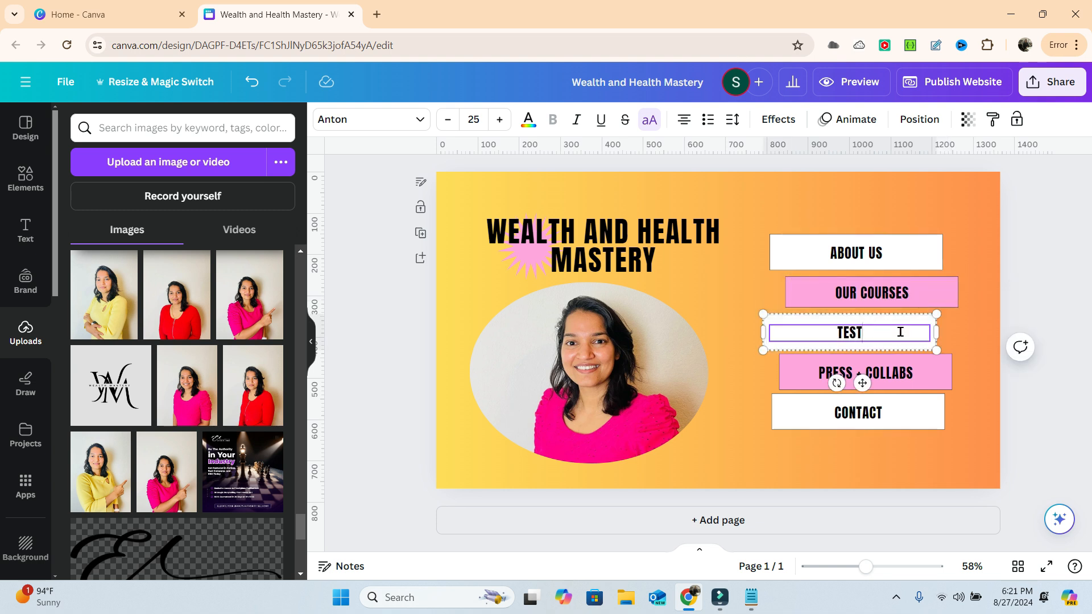
text(IMONIALS)
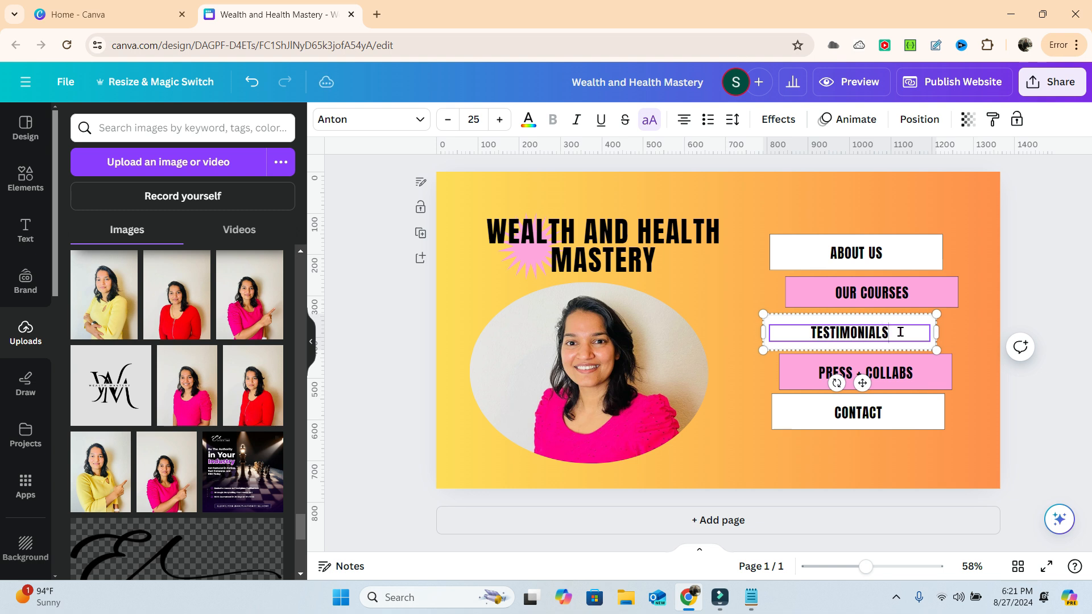
Step: Change the PRESS + COLLABS button text to "BLOG"
click(904, 369)
double_click(906, 367)
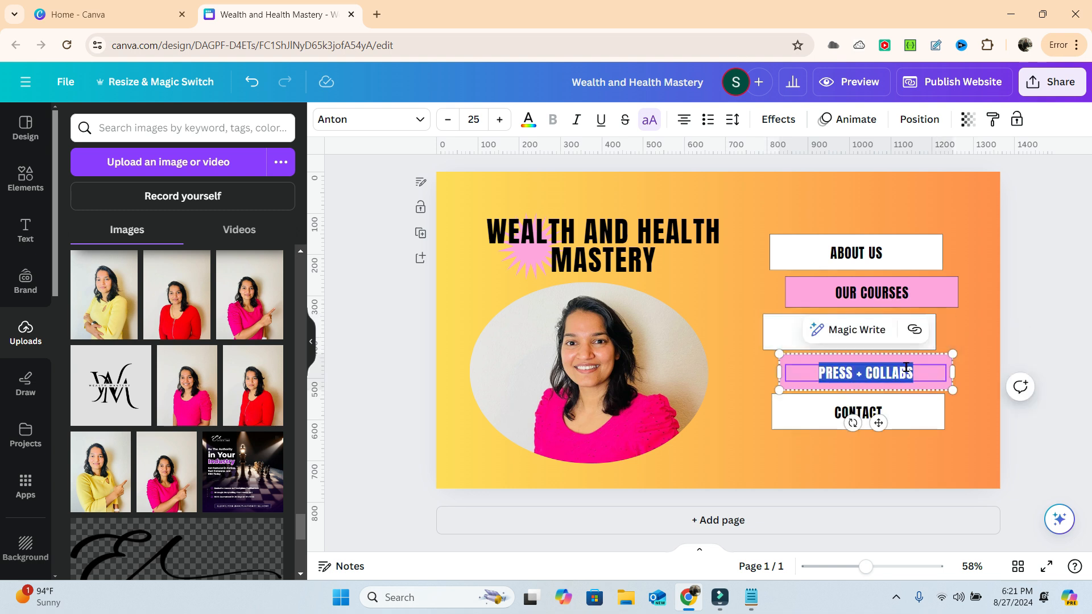
text(BLOG)
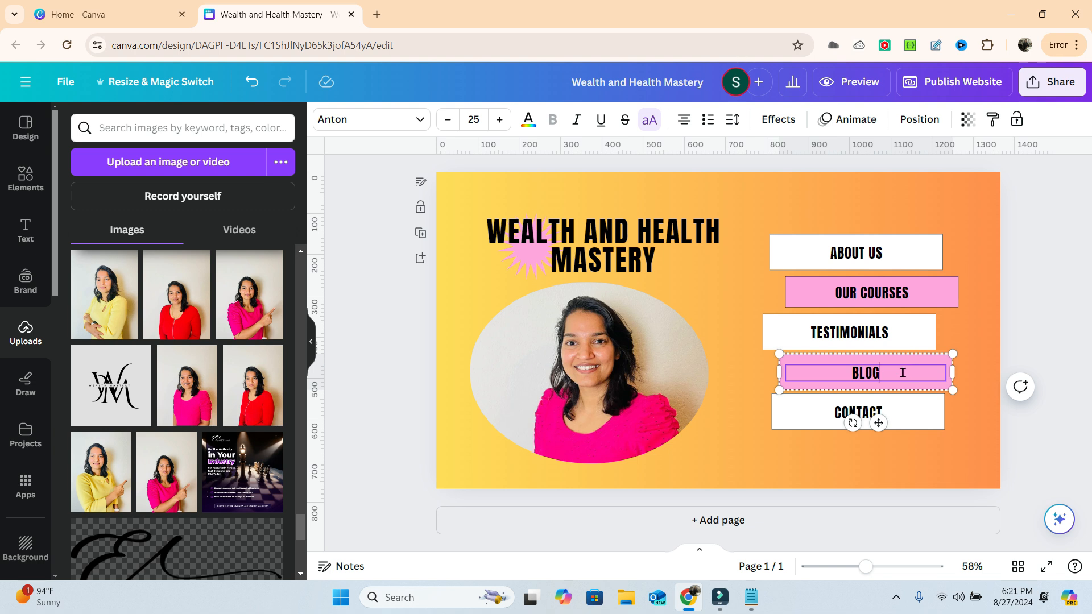
double_click(897, 377)
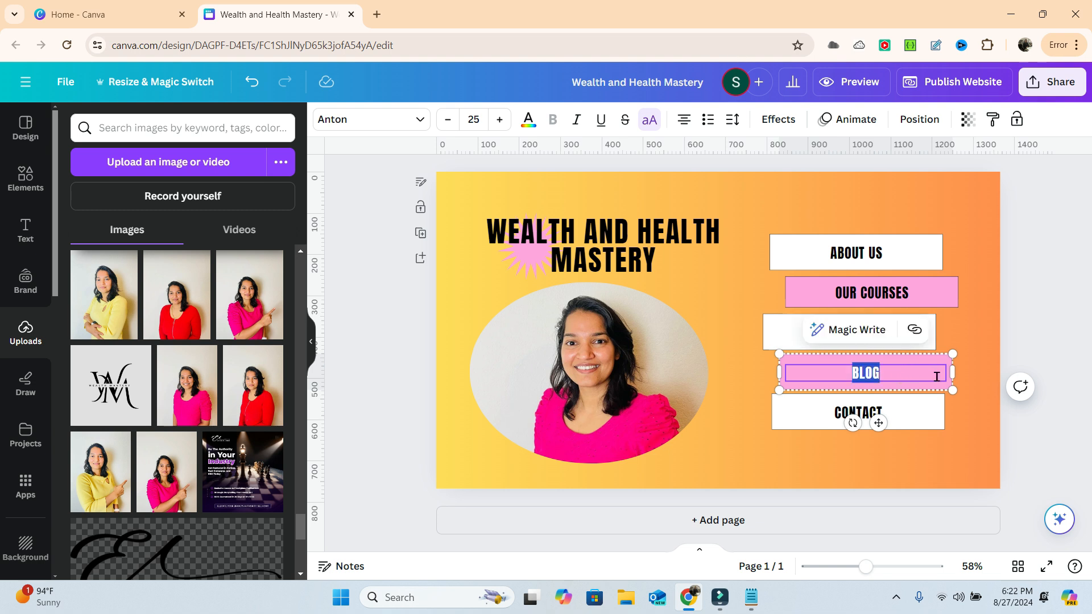
click(961, 444)
click(889, 372)
click(887, 370)
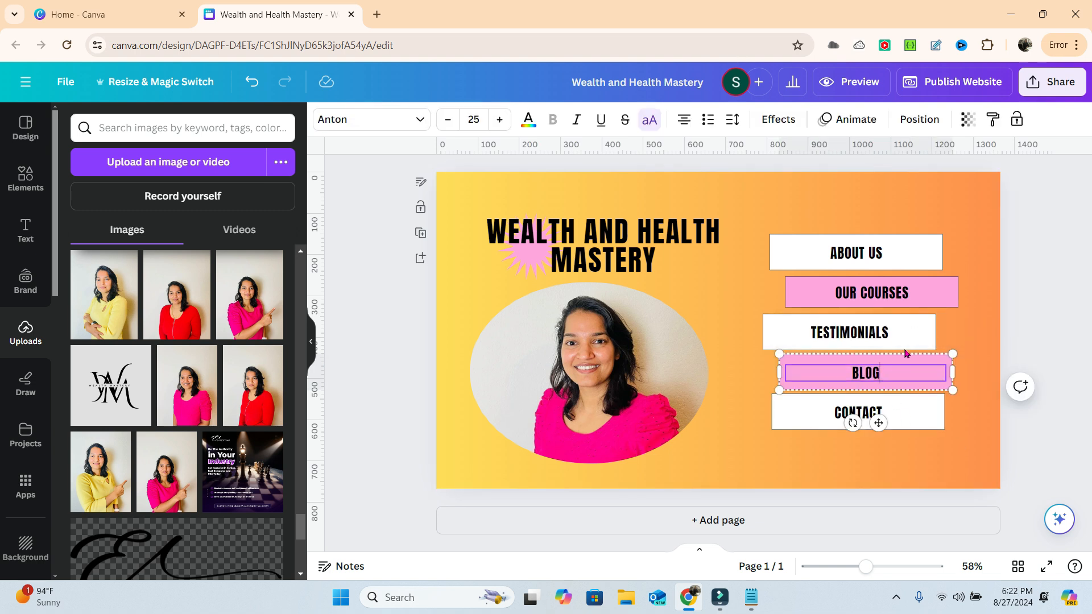
key(ctrl+a)
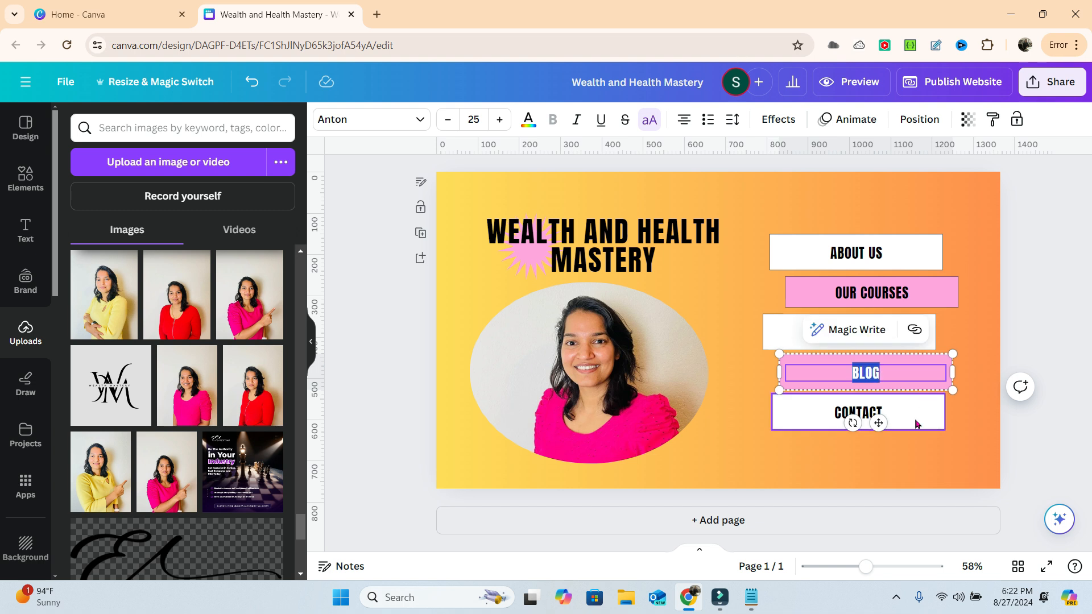
Step: Delete the BLOG and CONTACT buttons together
click(946, 439)
drag(938, 472, 905, 369)
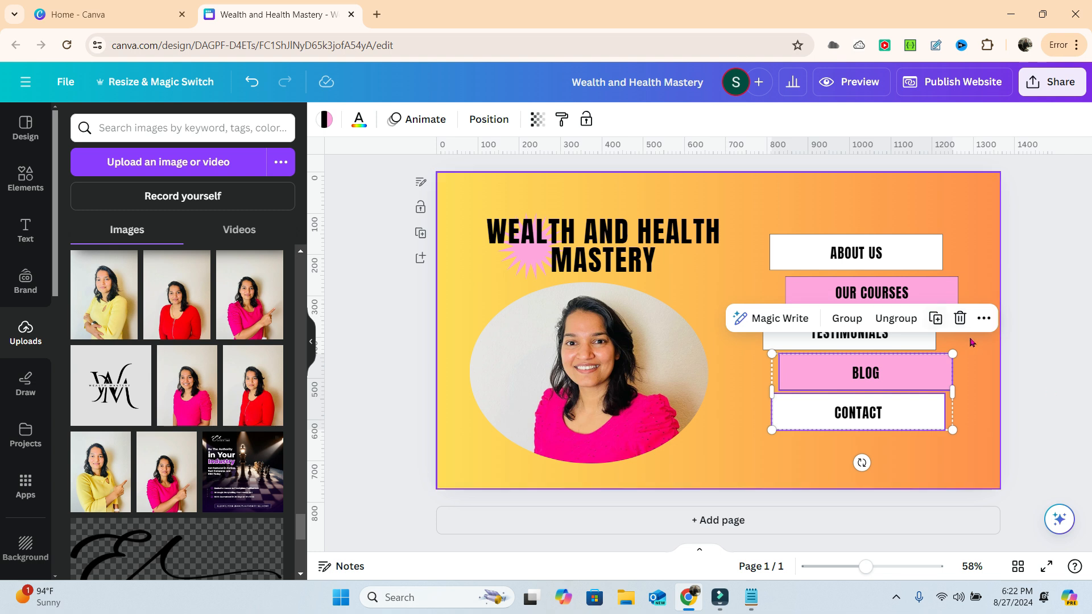
click(959, 319)
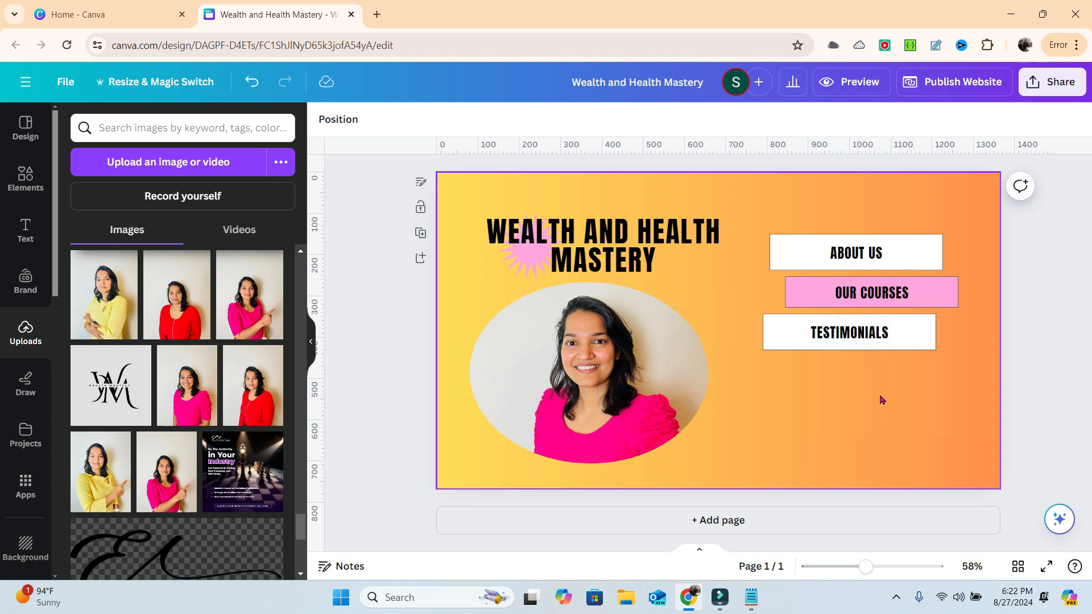
Step: Move the TESTIMONIALS button lower and shift the pink OUR COURSES button and its label toward the column of white buttons
click(872, 348)
drag(873, 355, 872, 394)
click(921, 290)
mouse_move(922, 290)
mouse_down()
mouse_move(904, 298)
mouse_move(913, 284)
mouse_up()
click(967, 334)
click(927, 296)
click(933, 319)
click(857, 278)
click(929, 330)
drag(929, 329, 896, 310)
click(879, 241)
Step: Spread the three buttons into one aligned column, with TESTIMONIALS lowest, OUR COURSES midway and ABOUT US slightly lower than before
click(901, 378)
drag(901, 378, 894, 420)
click(917, 306)
drag(917, 306, 915, 333)
click(914, 254)
drag(914, 254, 912, 261)
click(967, 424)
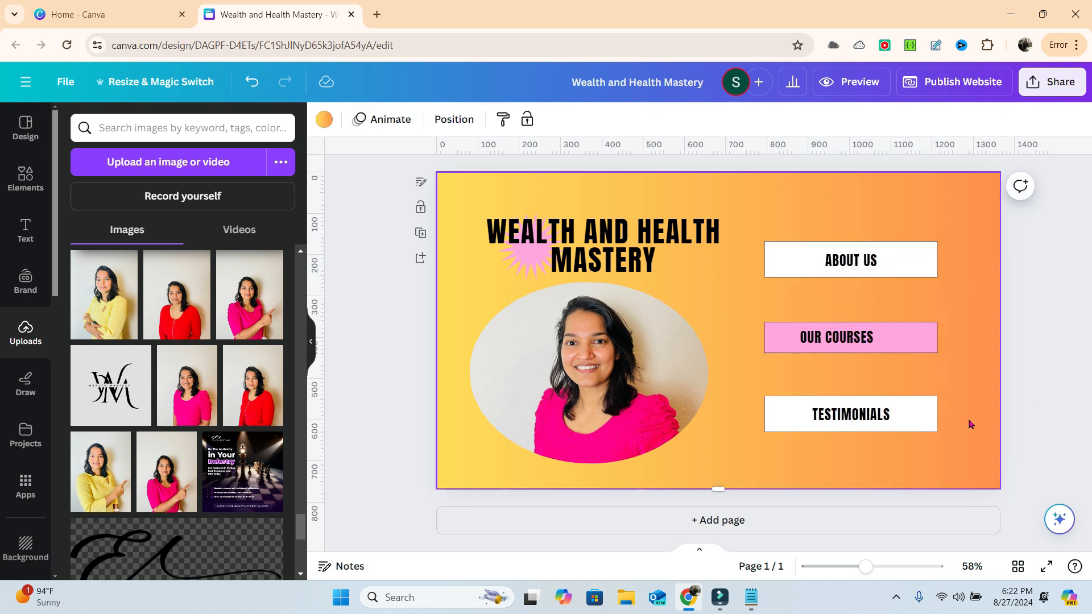
Step: Tighten the button spacing by raising TESTIMONIALS and lowering ABOUT US toward OUR COURSES
drag(879, 414, 878, 399)
click(896, 268)
drag(896, 267, 892, 285)
click(980, 408)
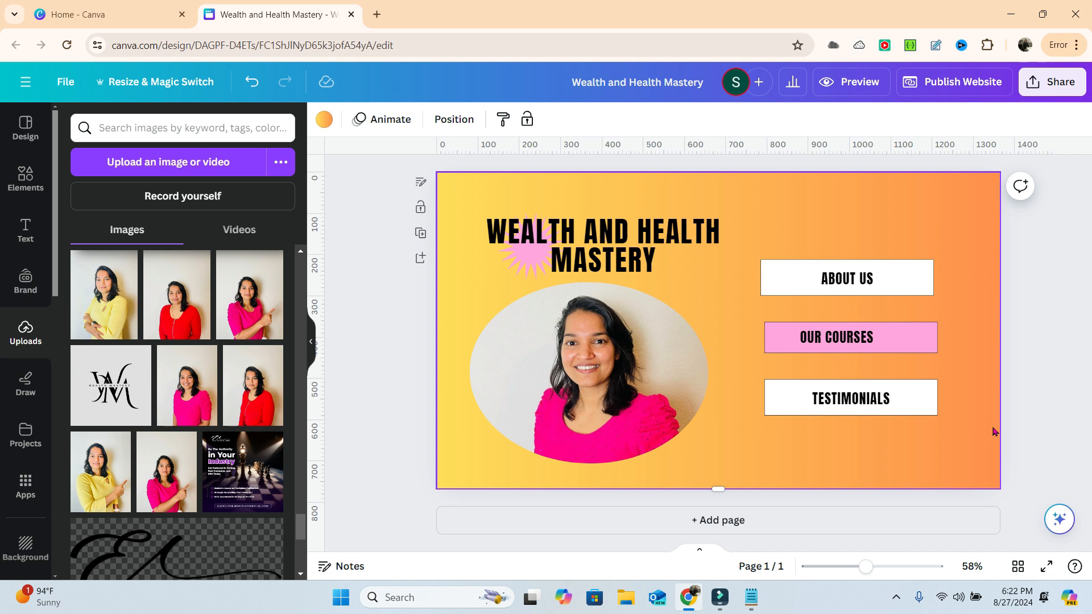
Step: Find the Brandfetch app among the Canva apps and open it
click(25, 488)
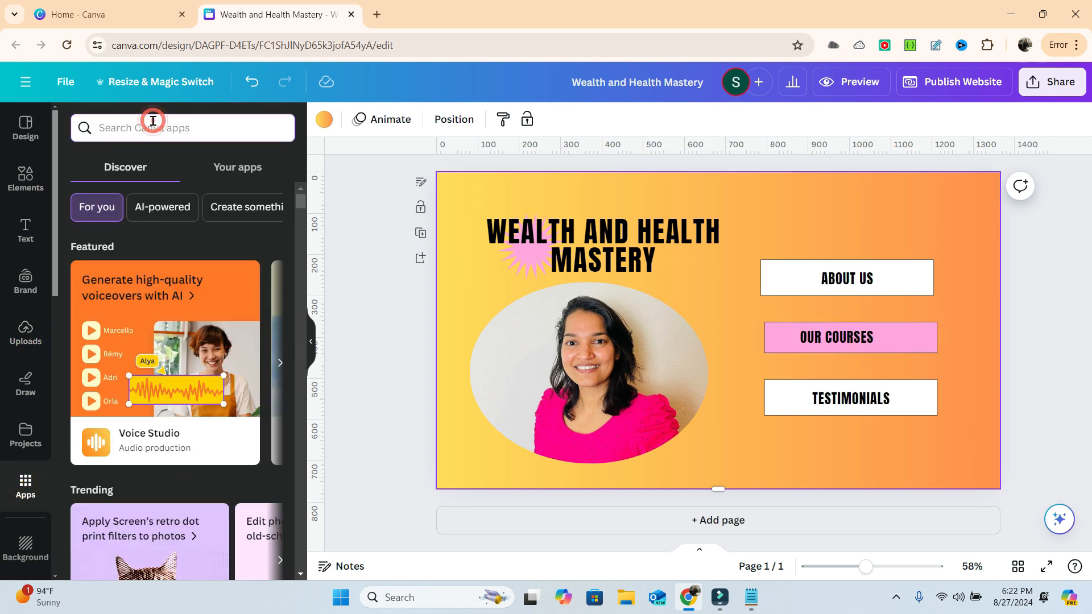
click(153, 121)
text(br)
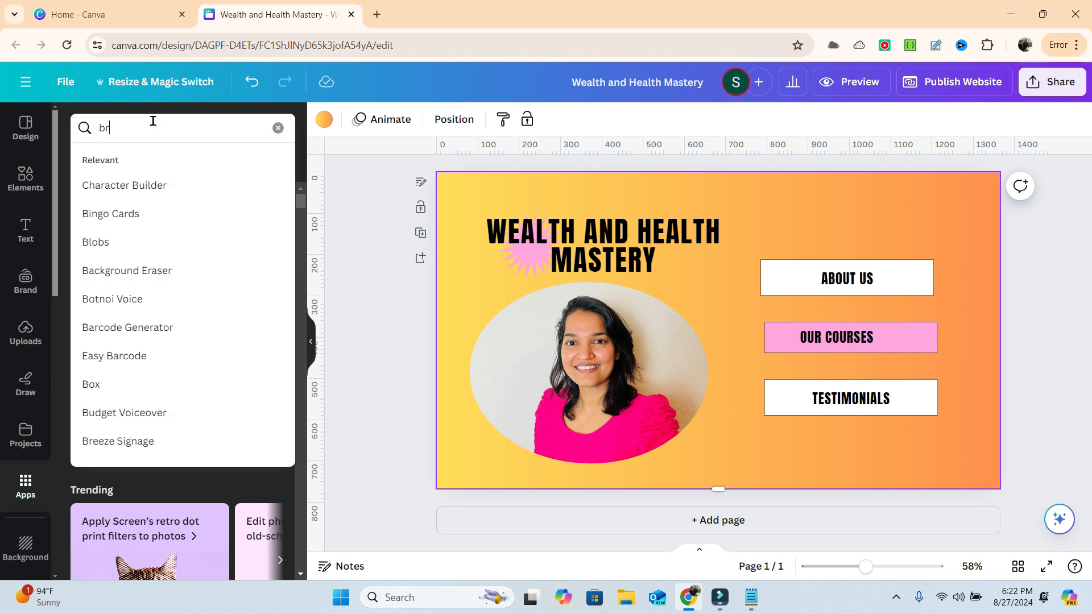
text(andfetch)
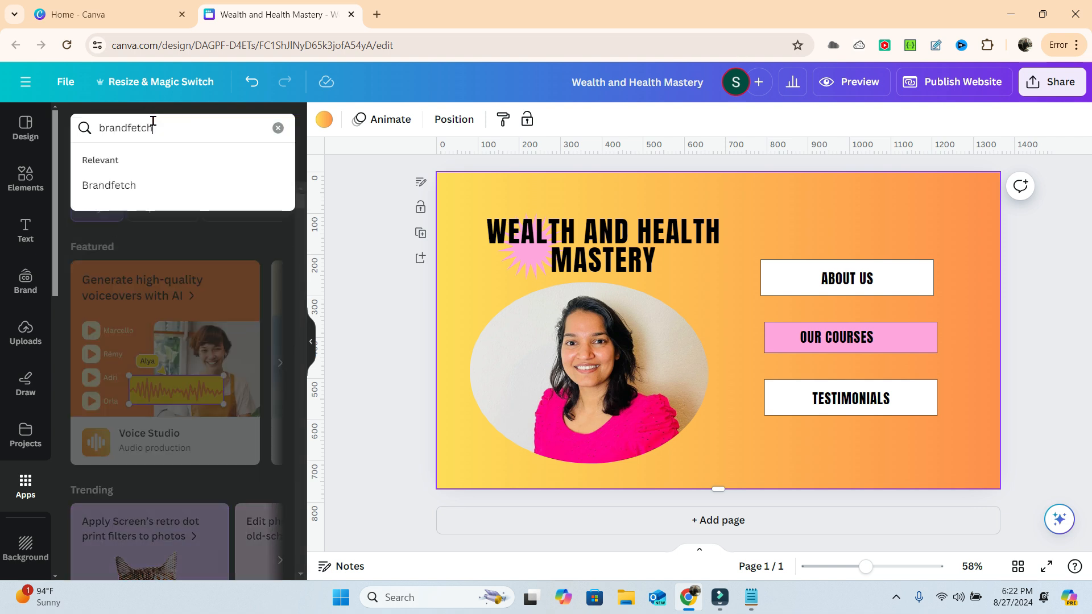
key(Return)
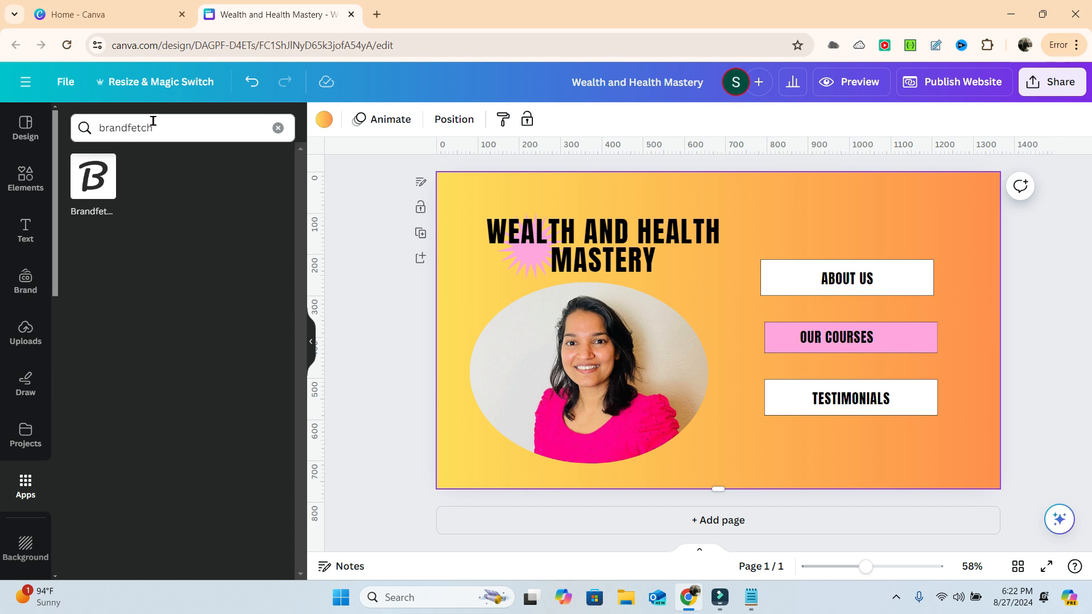
click(95, 190)
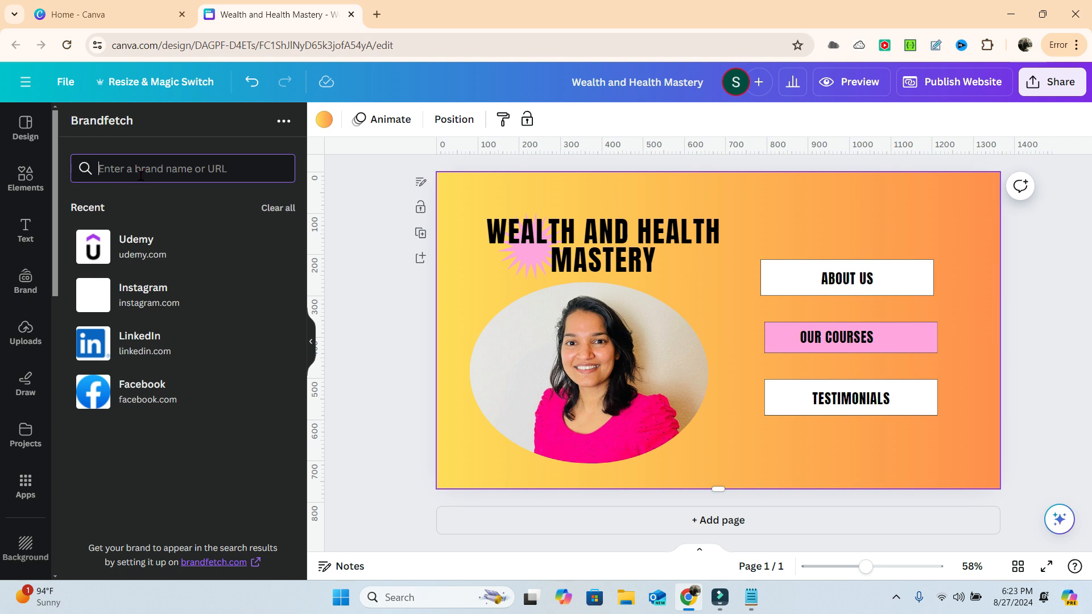
Step: Insert the red YouTube play icon from Brandfetch, shrink it and place it below the left end of the TESTIMONIALS button
text(you)
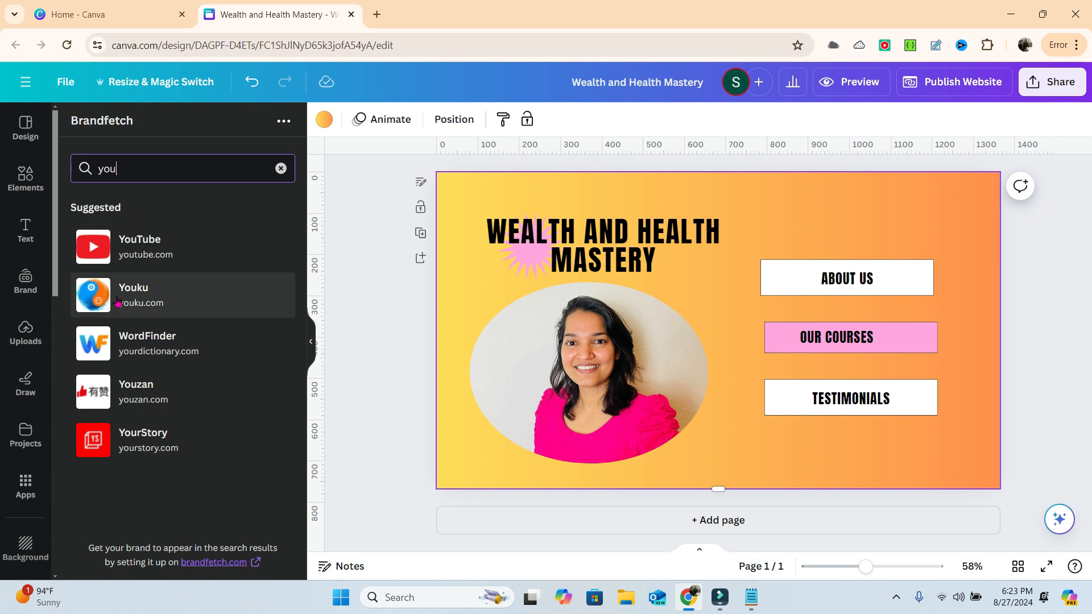
click(139, 246)
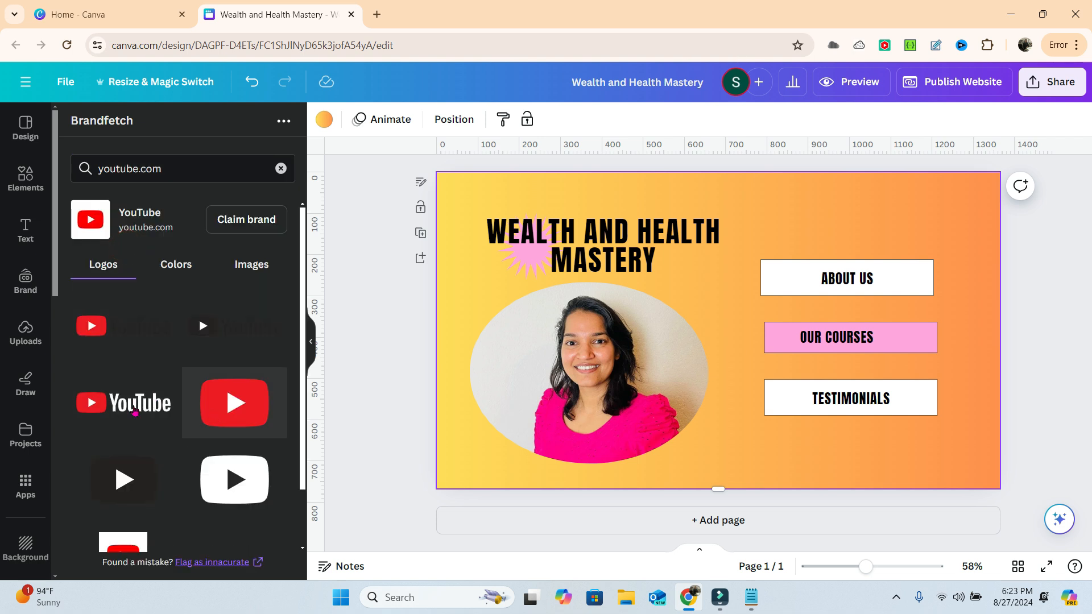
click(230, 403)
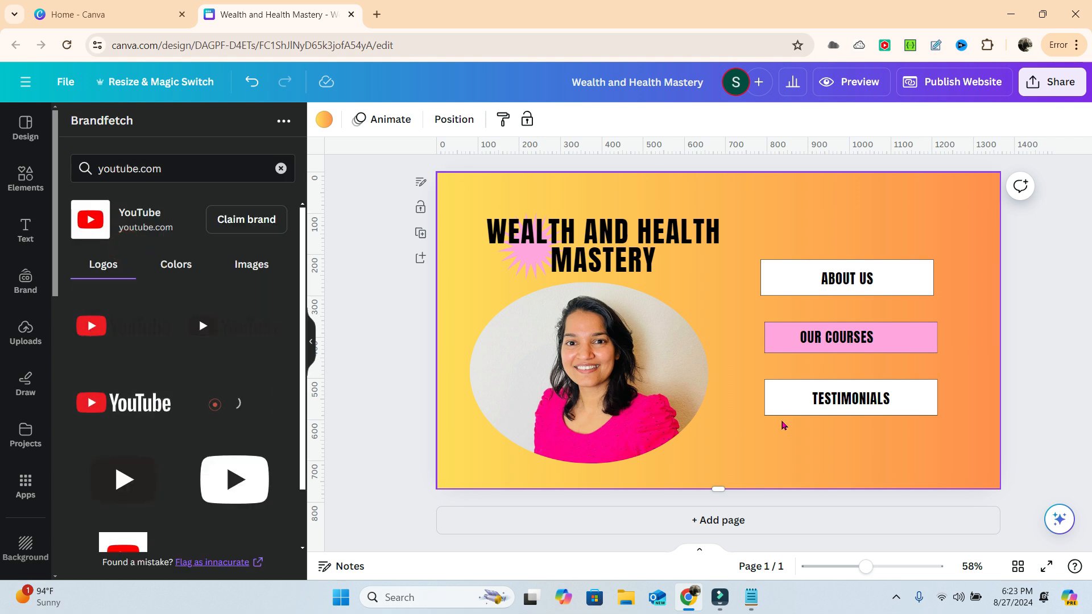
drag(651, 280, 788, 451)
drag(837, 479, 834, 477)
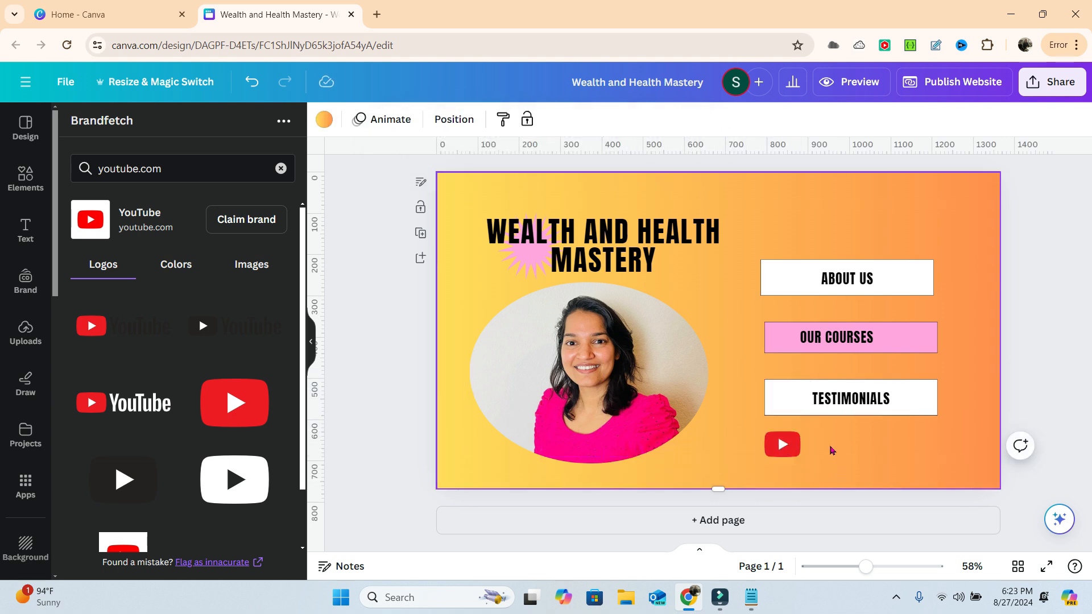
Step: Insert the gradient Instagram icon from Brandfetch, shrink it and place it beside the YouTube icon
double_click(155, 168)
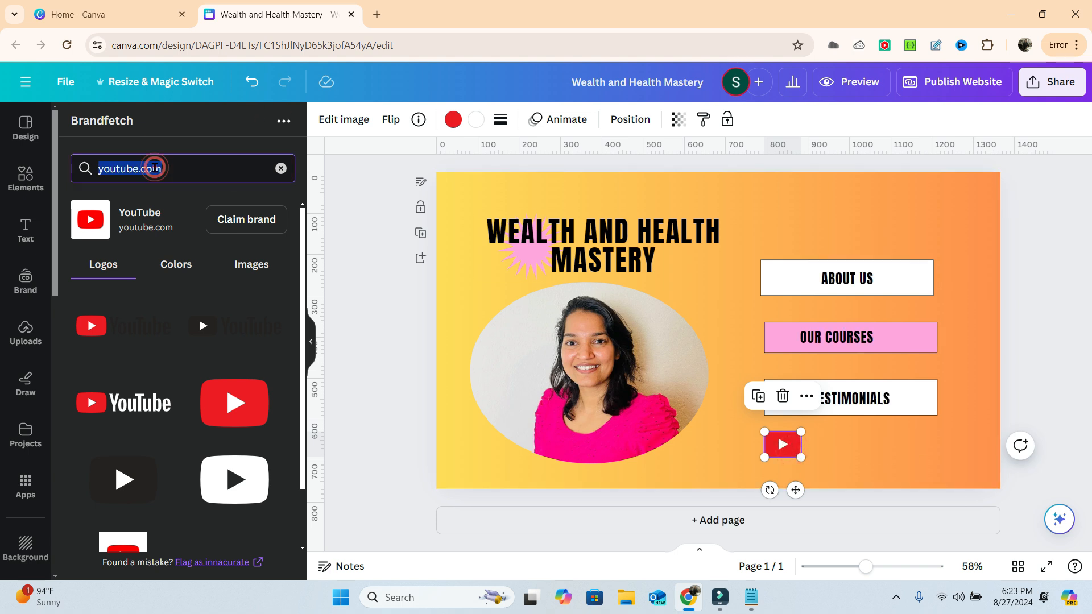
text(instag)
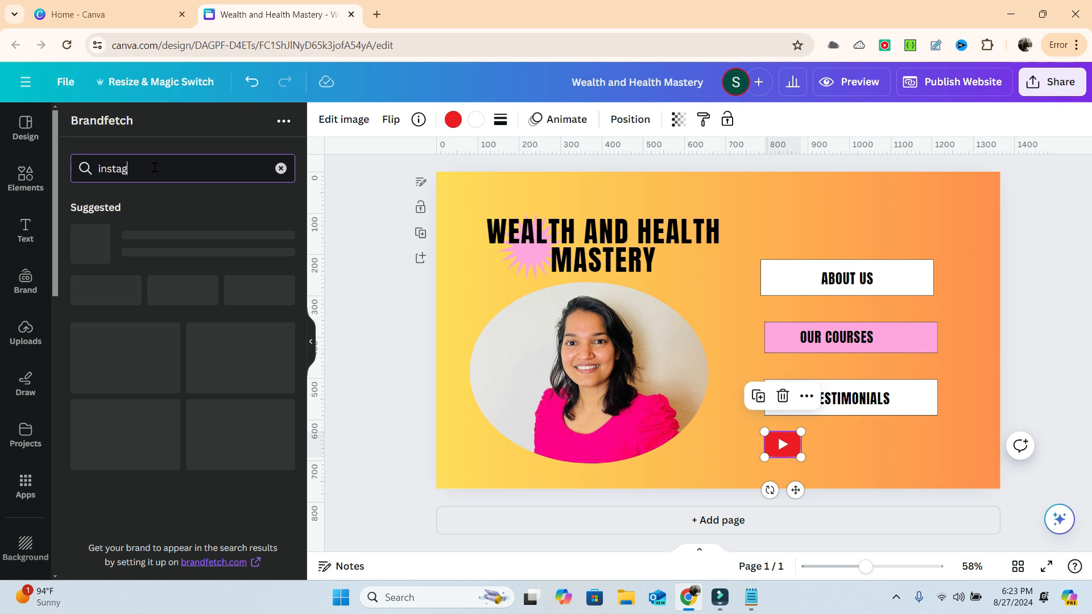
text(ram)
click(143, 246)
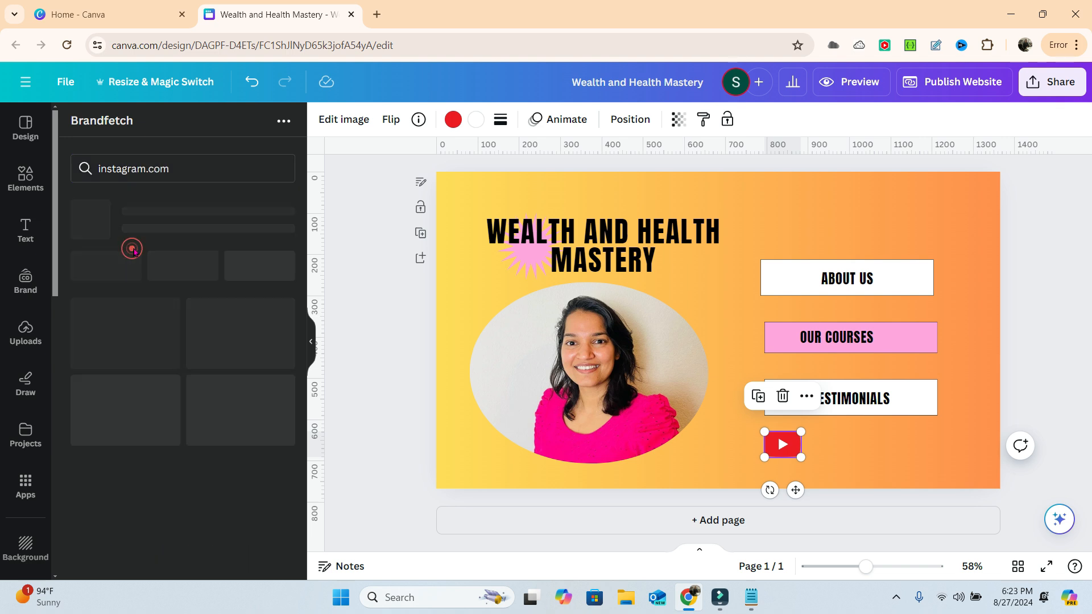
click(244, 487)
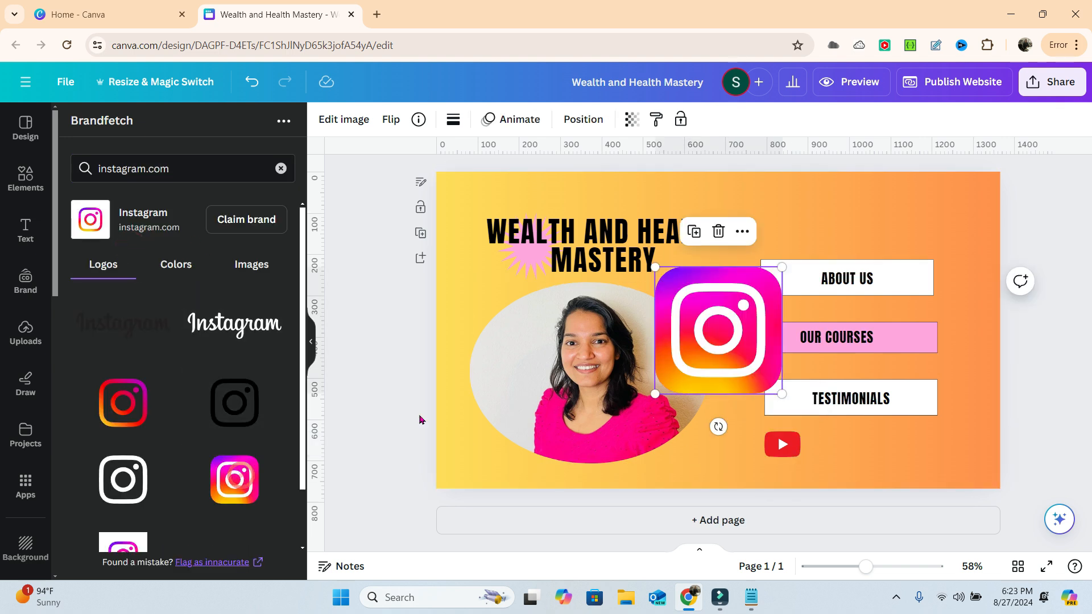
drag(656, 265, 841, 453)
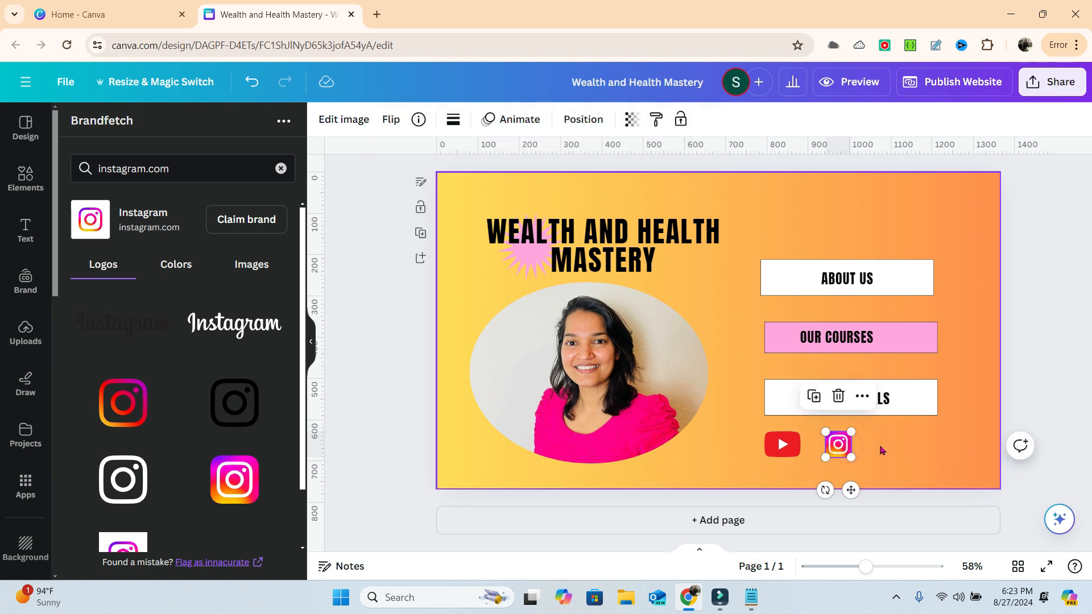
click(883, 450)
Step: Insert the blue LinkedIn "in" icon from Brandfetch, shrink it and place it to the right of the Instagram icon
double_click(208, 163)
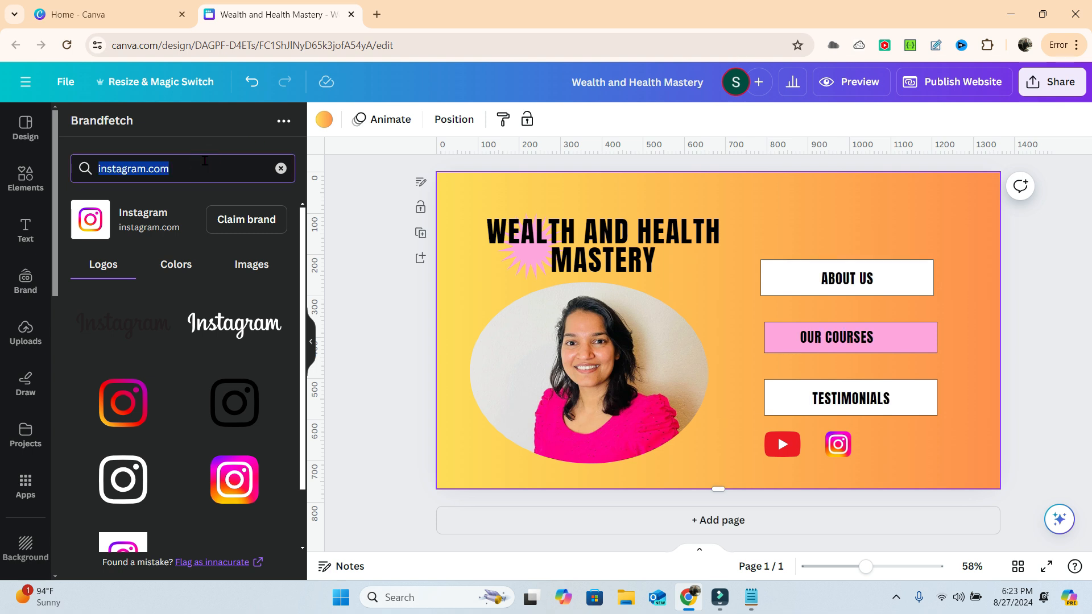
text(lin)
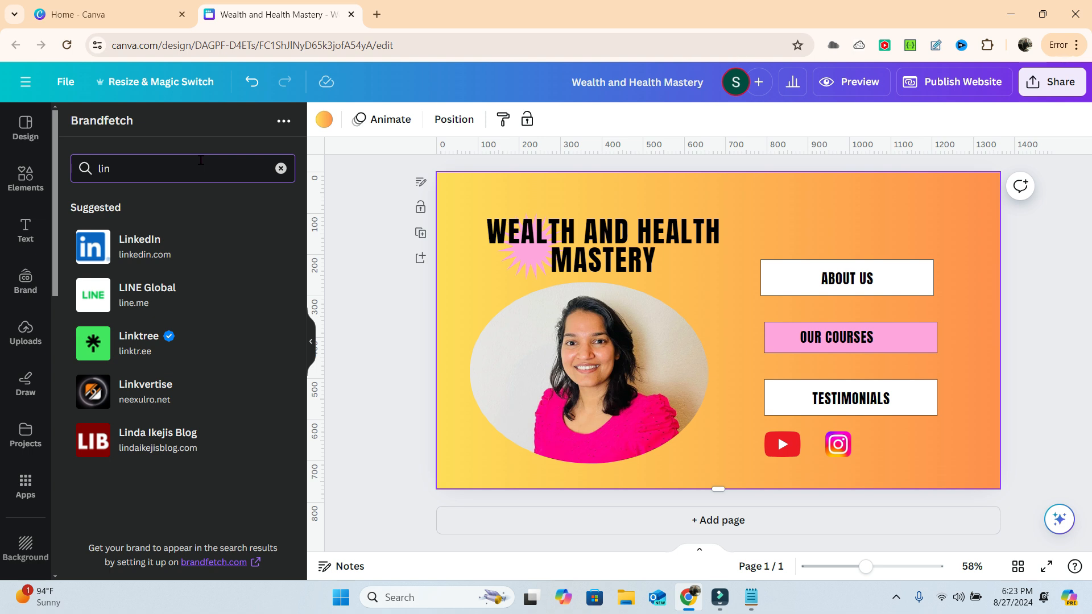
click(184, 234)
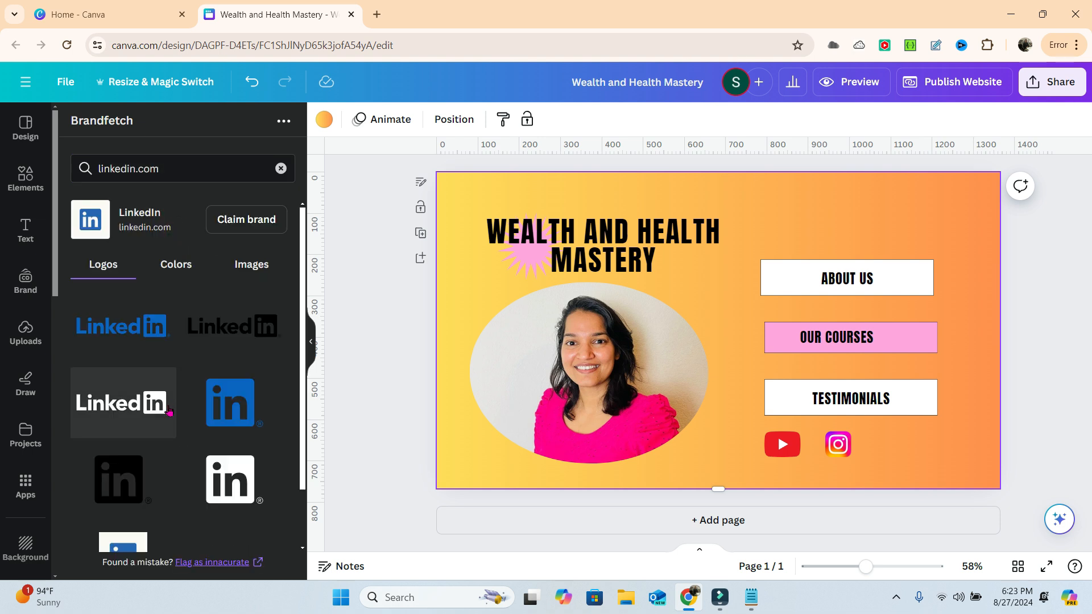
click(210, 410)
drag(645, 266, 876, 433)
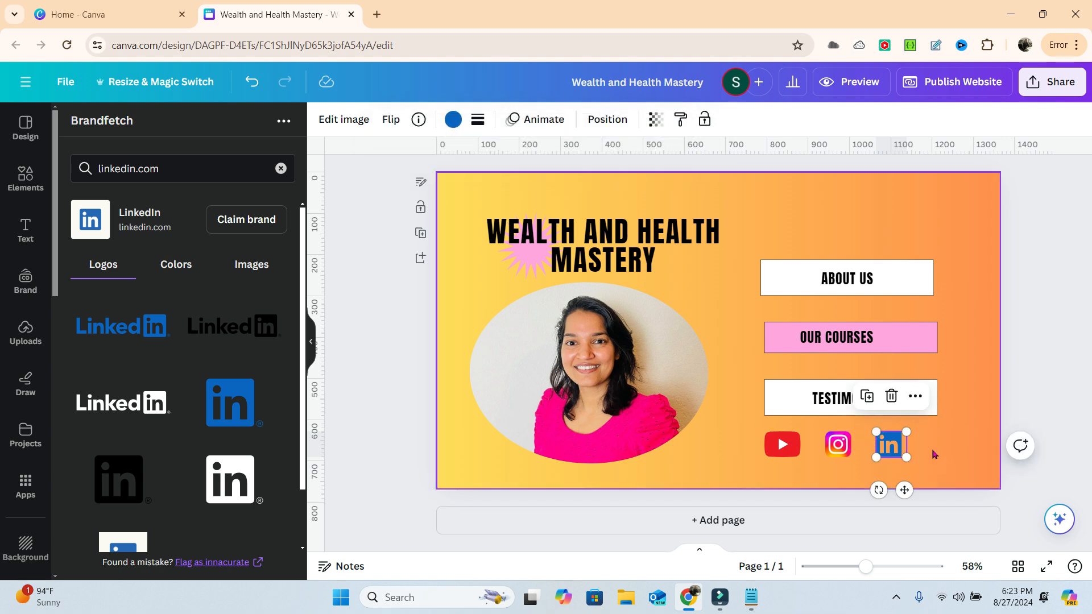
click(933, 454)
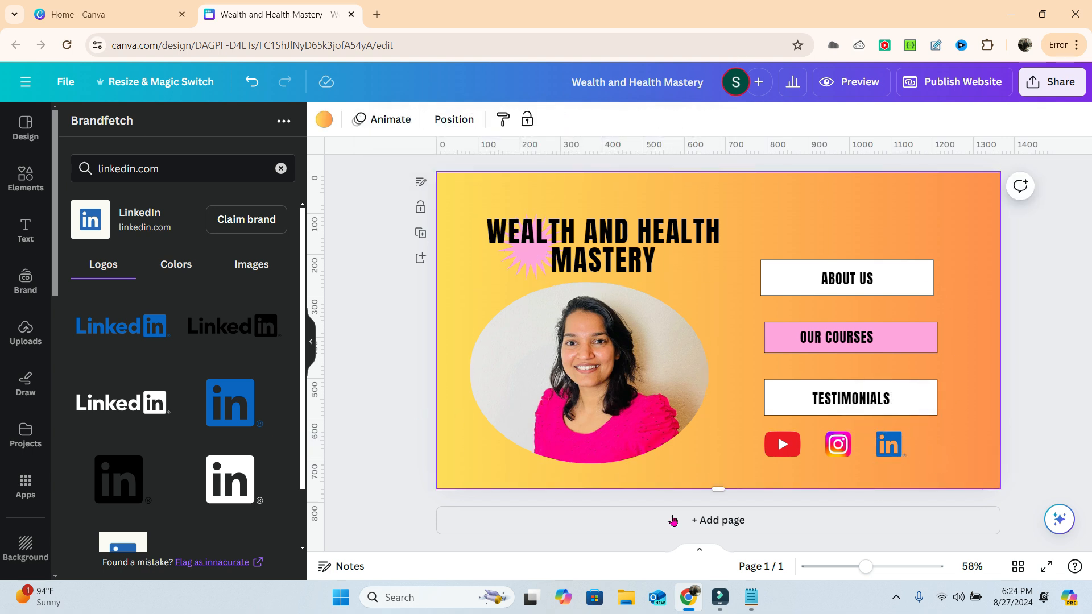
click(830, 287)
click(826, 352)
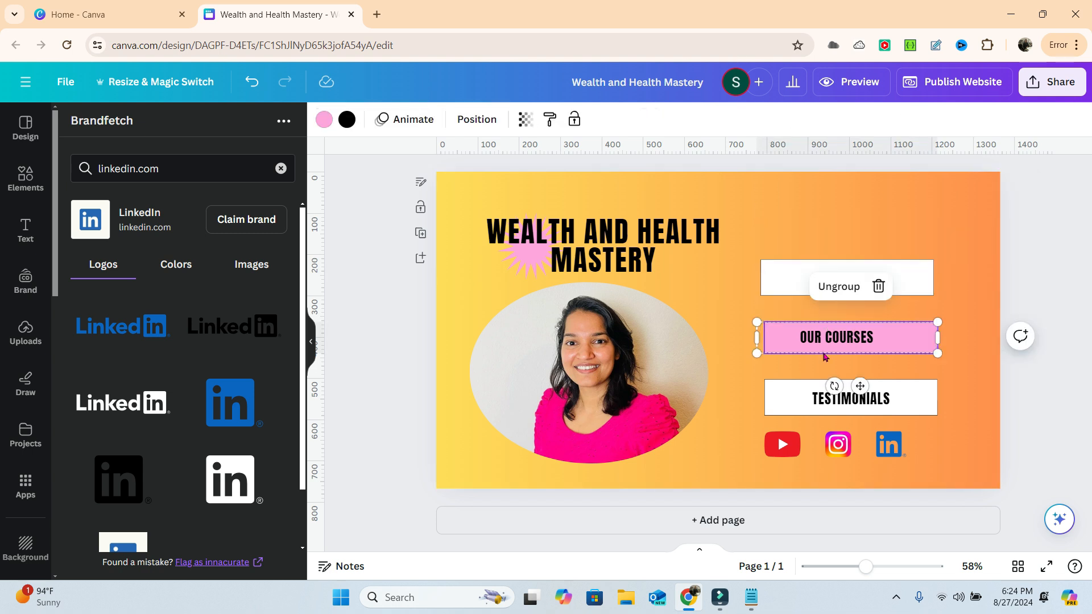
click(865, 394)
click(841, 450)
key(Tab)
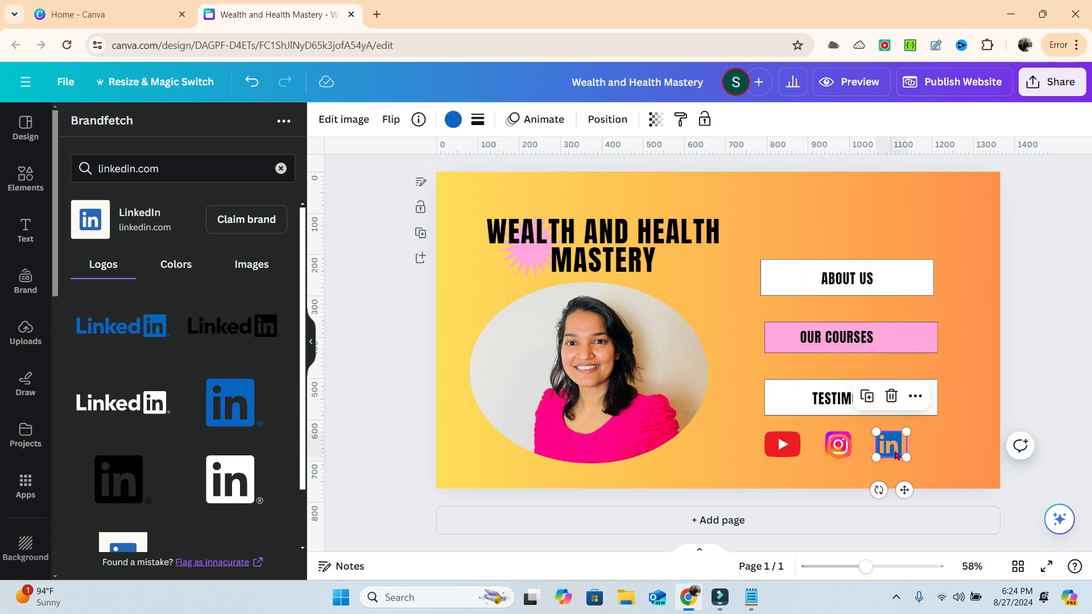
key(Tab)
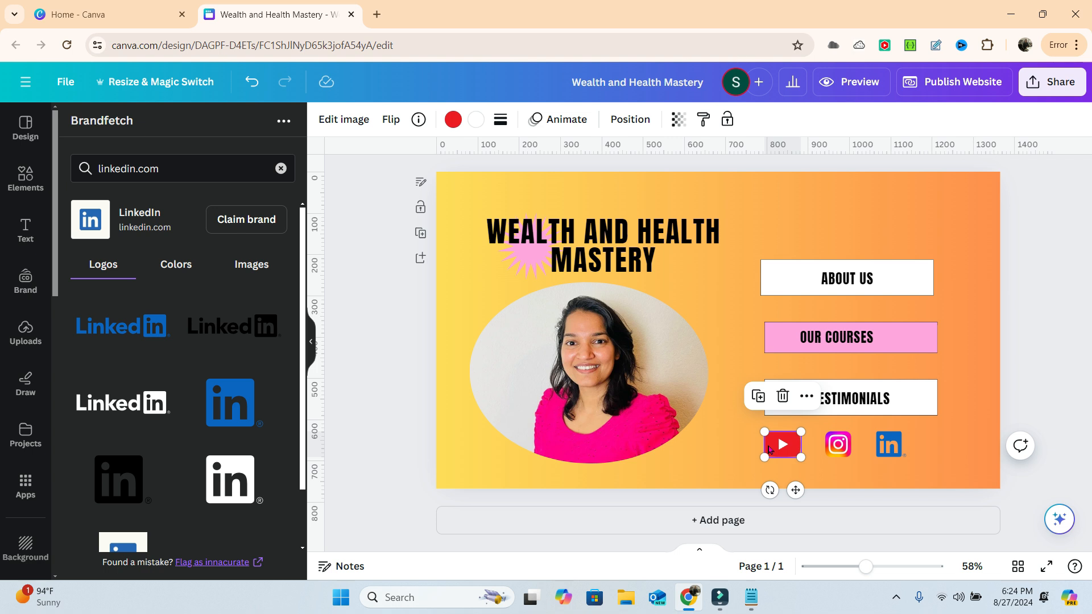
Step: Open YouTube in a new browser tab, go to the Wealth & Health Mastery channel page and copy its web address
click(378, 15)
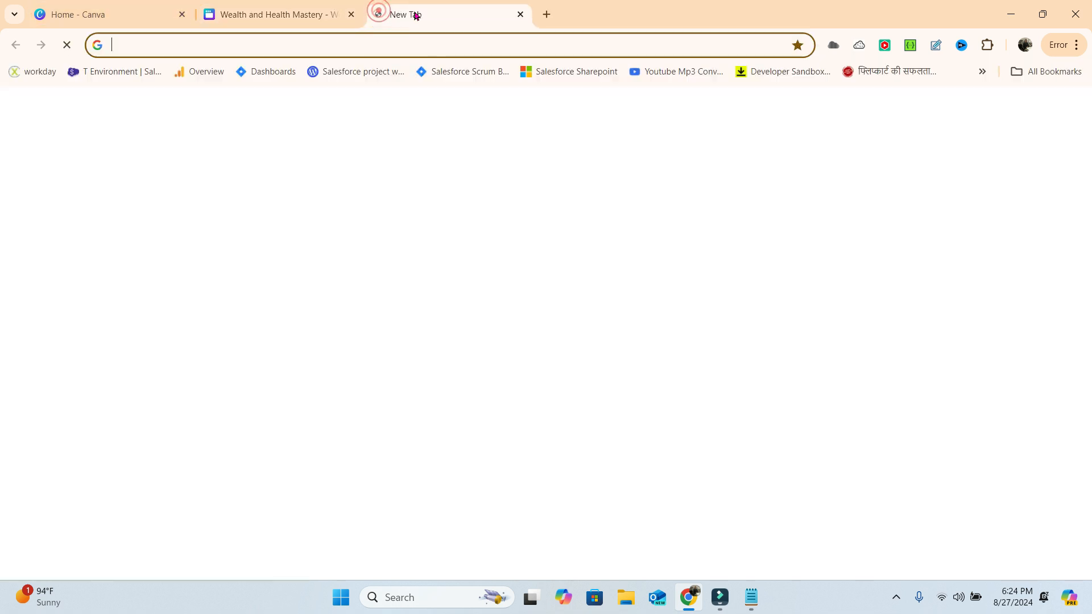
text(you)
key(Return)
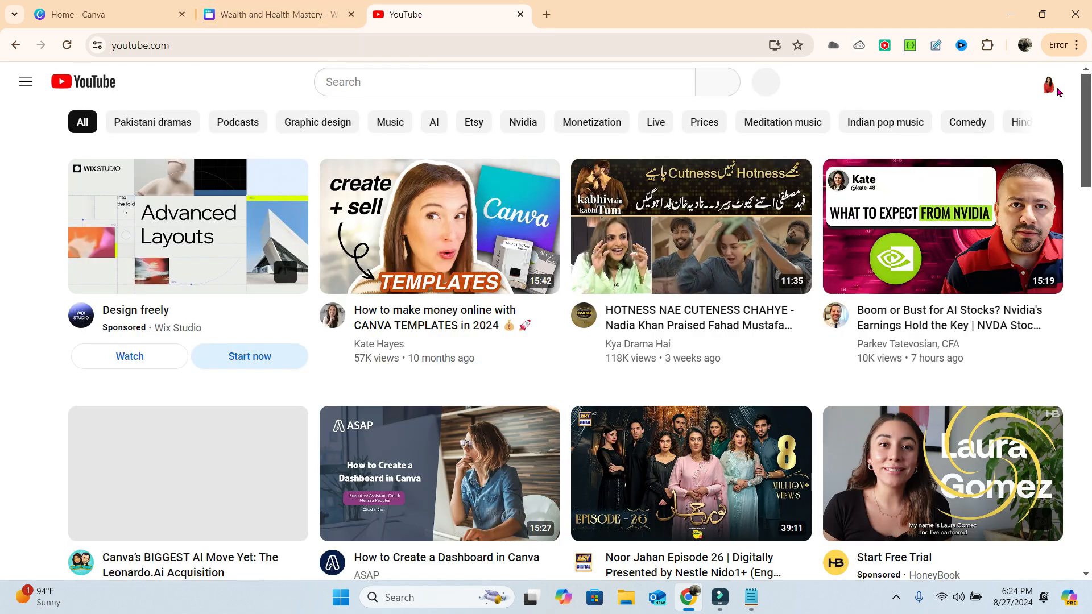
click(1048, 86)
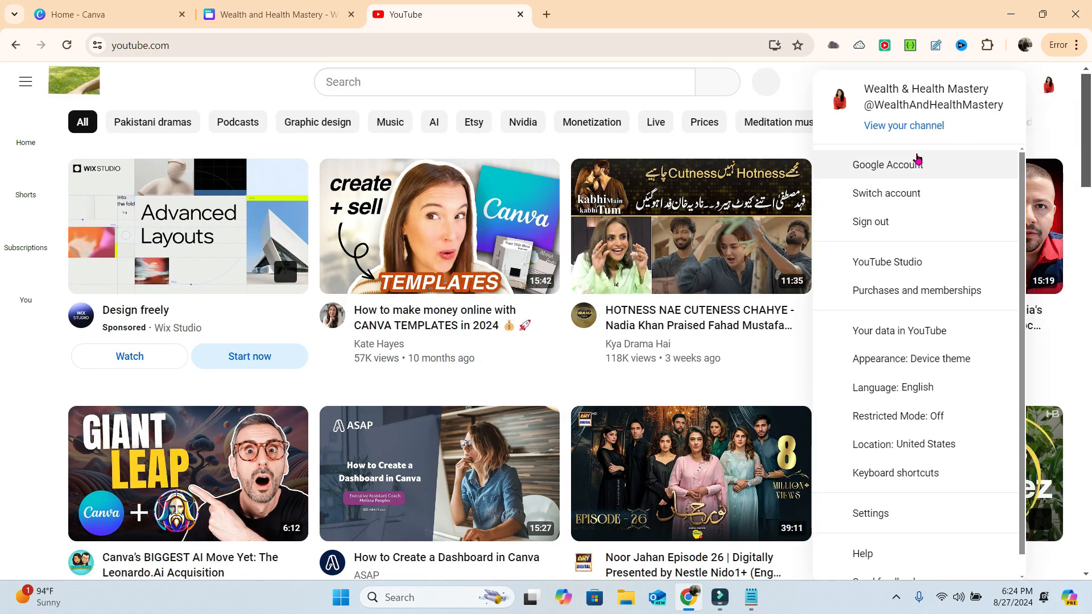
click(914, 127)
click(304, 45)
key(ctrl+c)
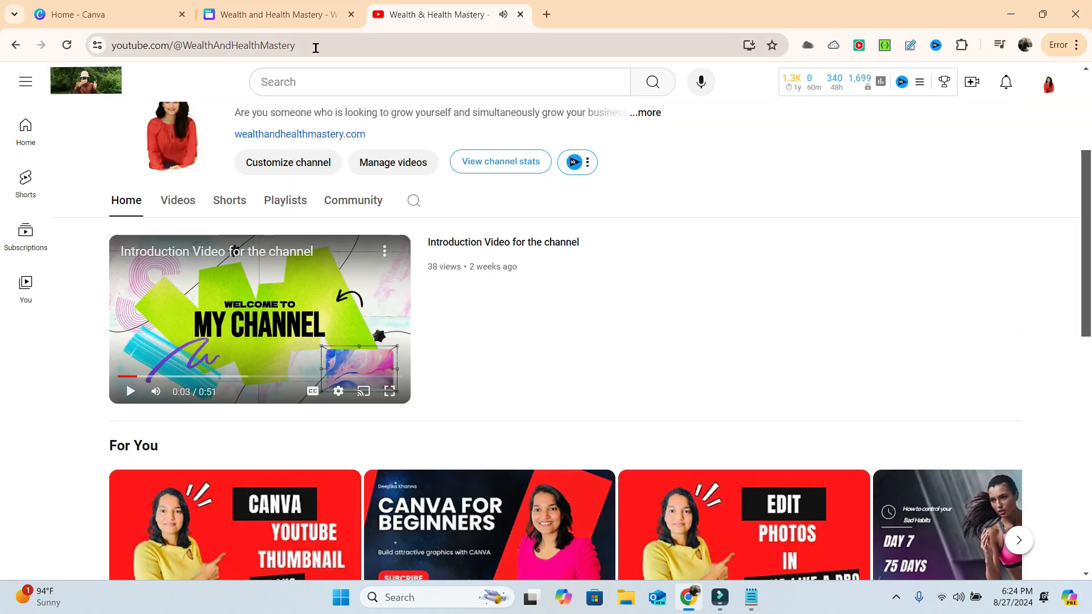
click(300, 19)
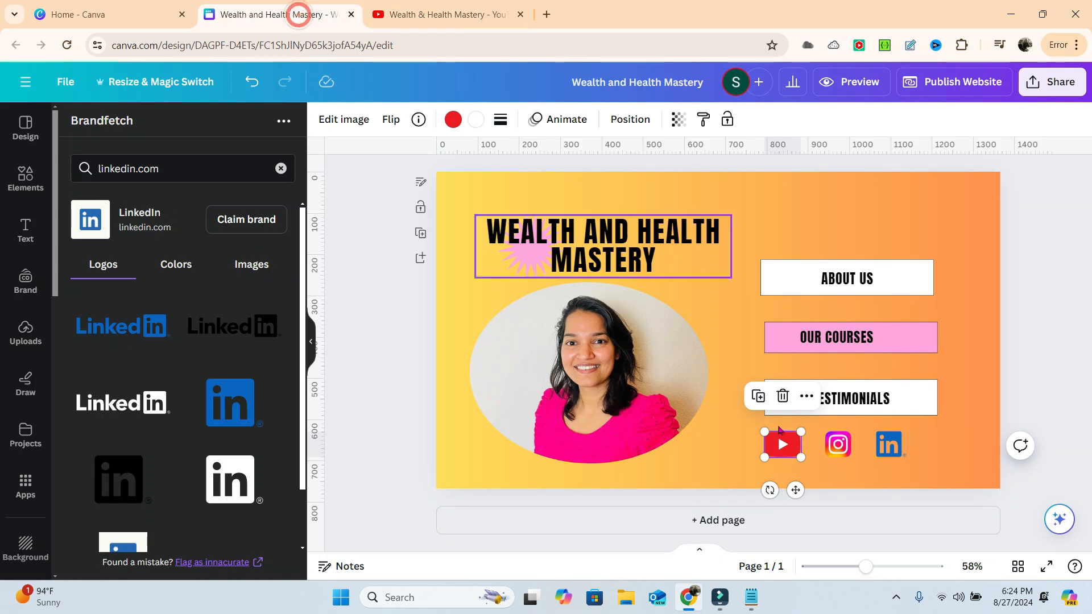
right_click(780, 452)
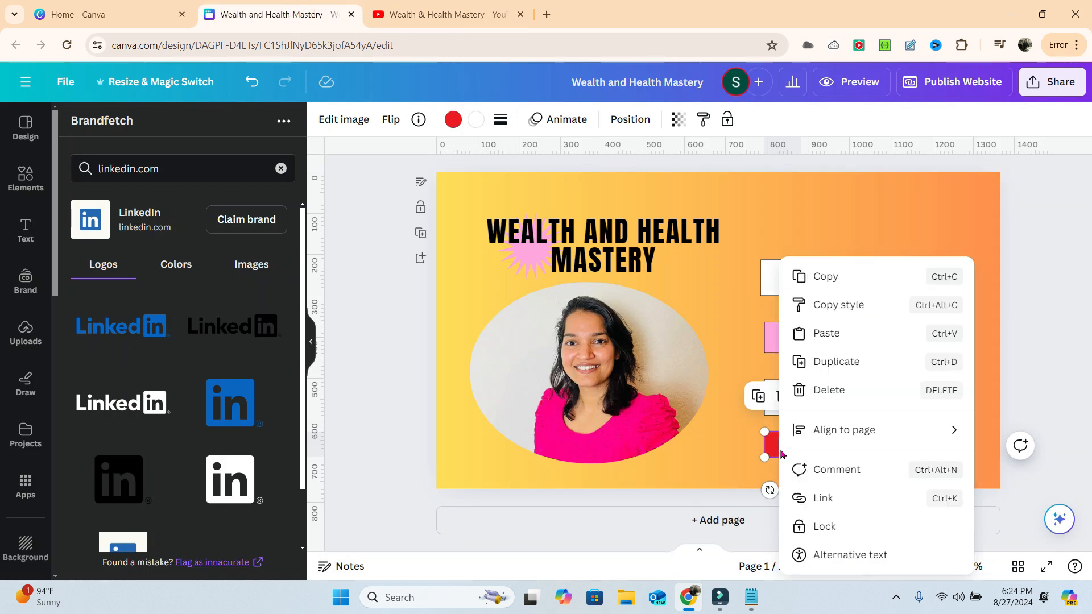
click(837, 501)
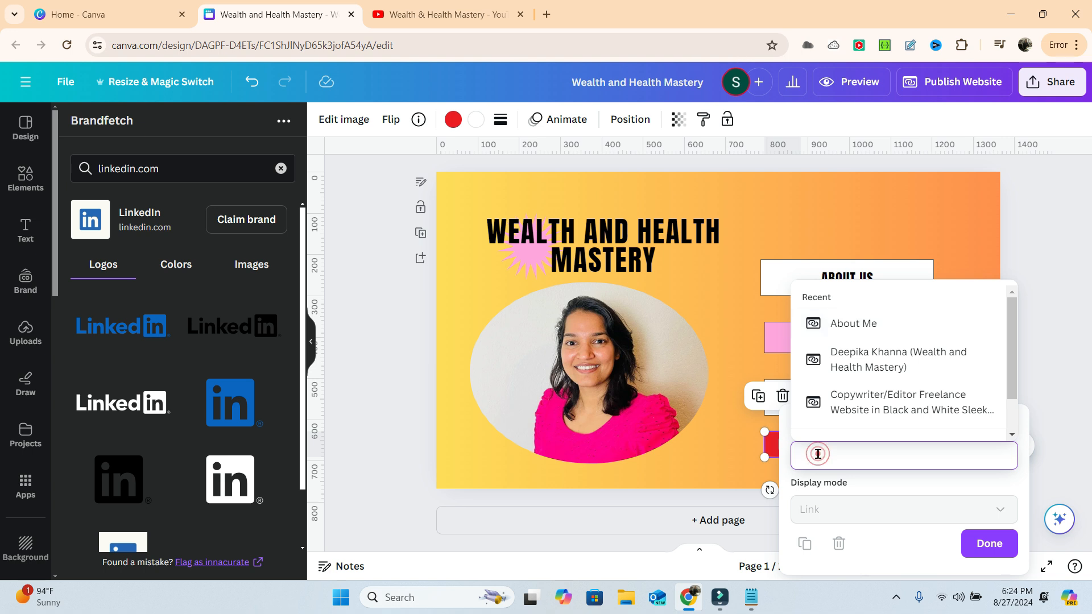
key(ctrl+v)
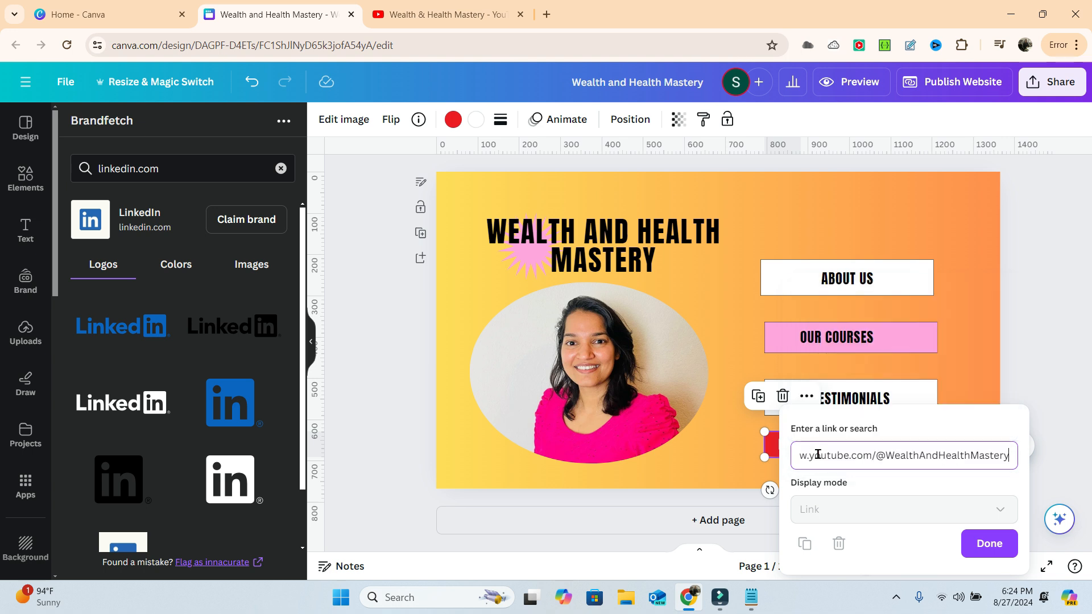
click(986, 545)
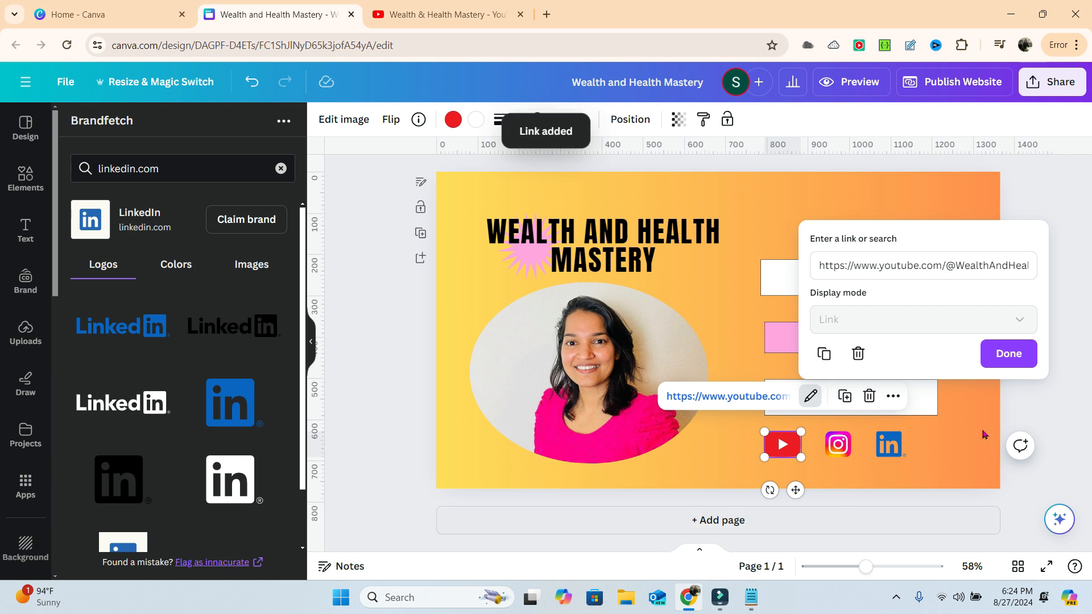
click(1003, 357)
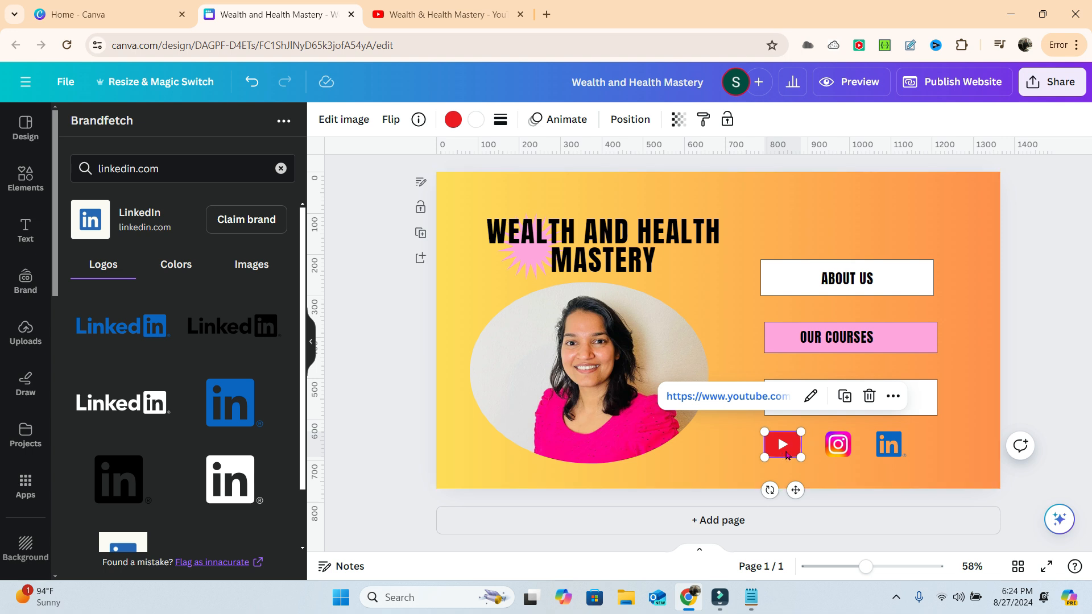
Step: Open Instagram in a new browser tab, go to the wealthandheathmastery profile and copy its web address
click(547, 17)
text(ins)
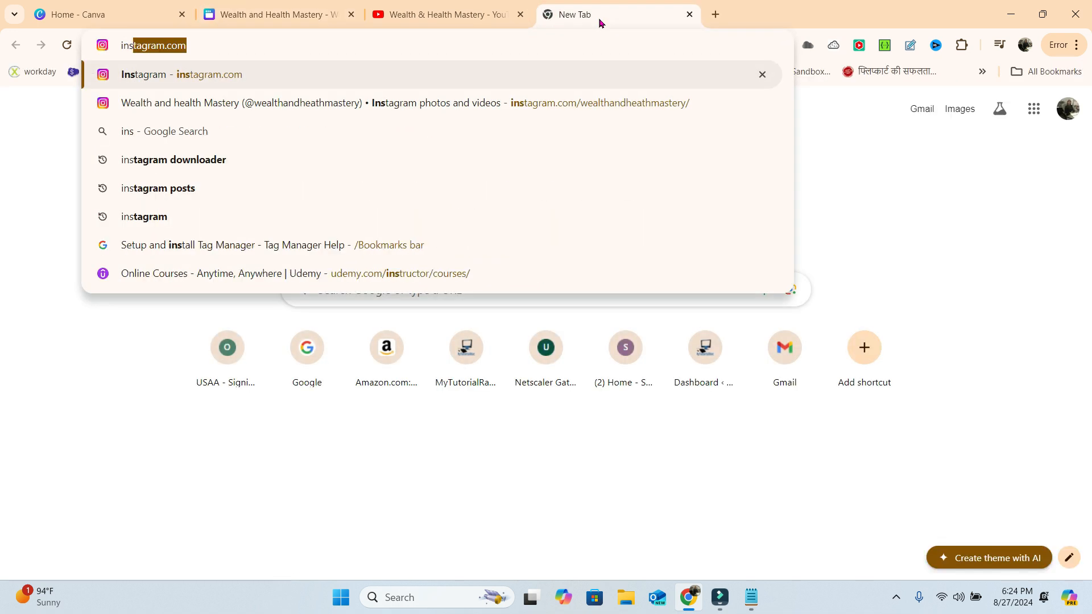
key(Return)
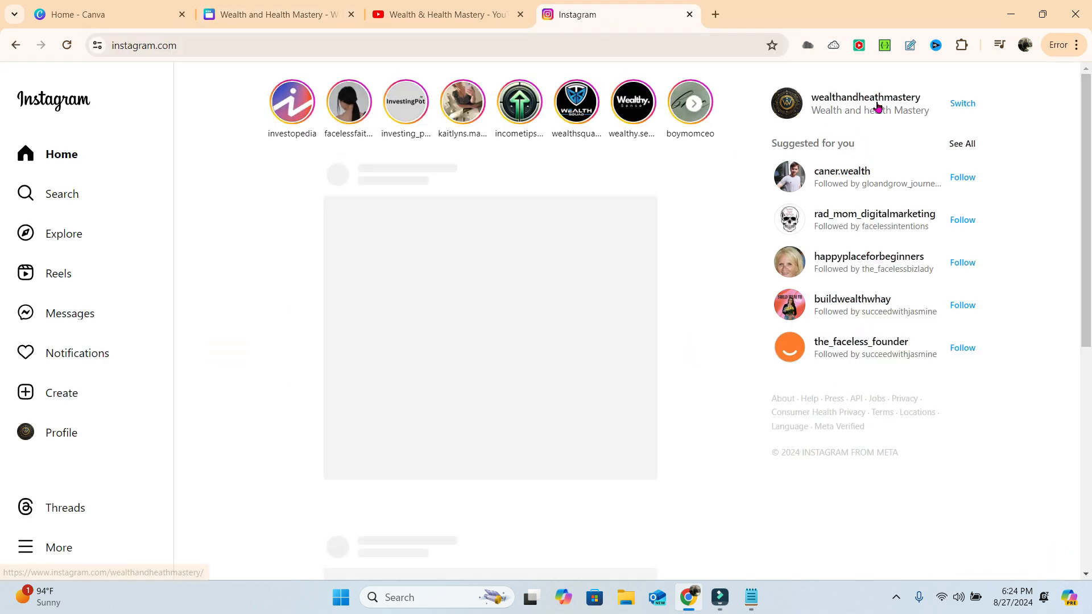
click(878, 107)
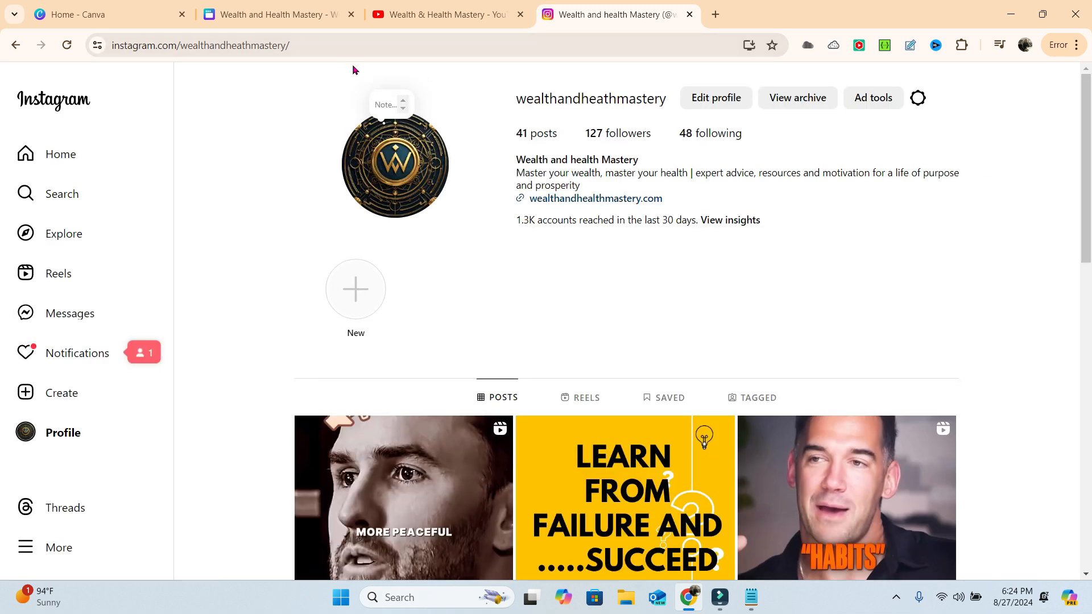
click(307, 45)
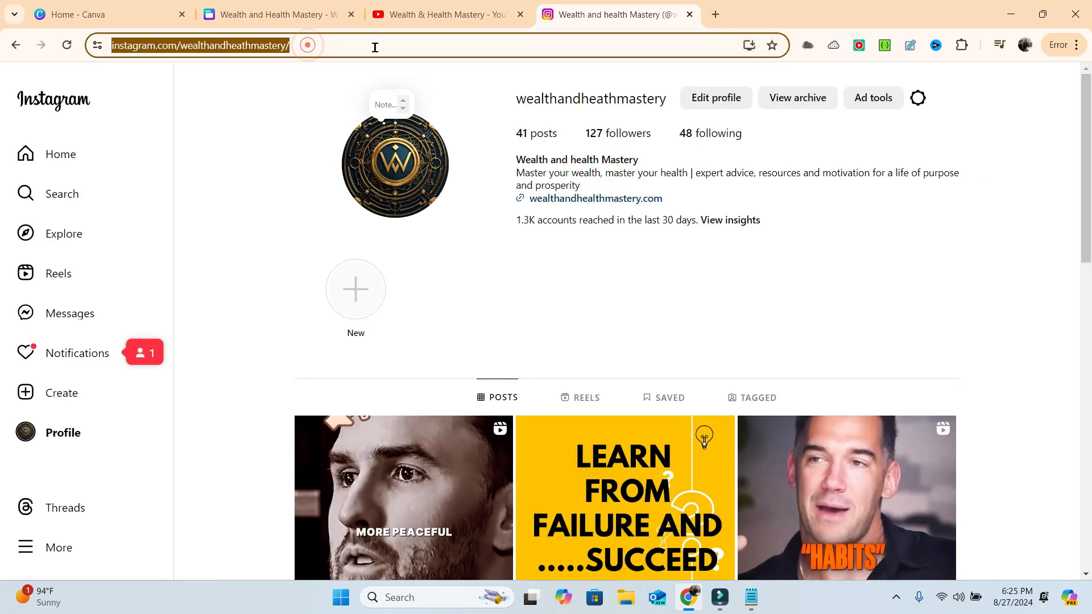
Step: Return to the Canva design and link the Instagram icon to the copied instagram.com/wealthandheathmastery/ address
click(432, 17)
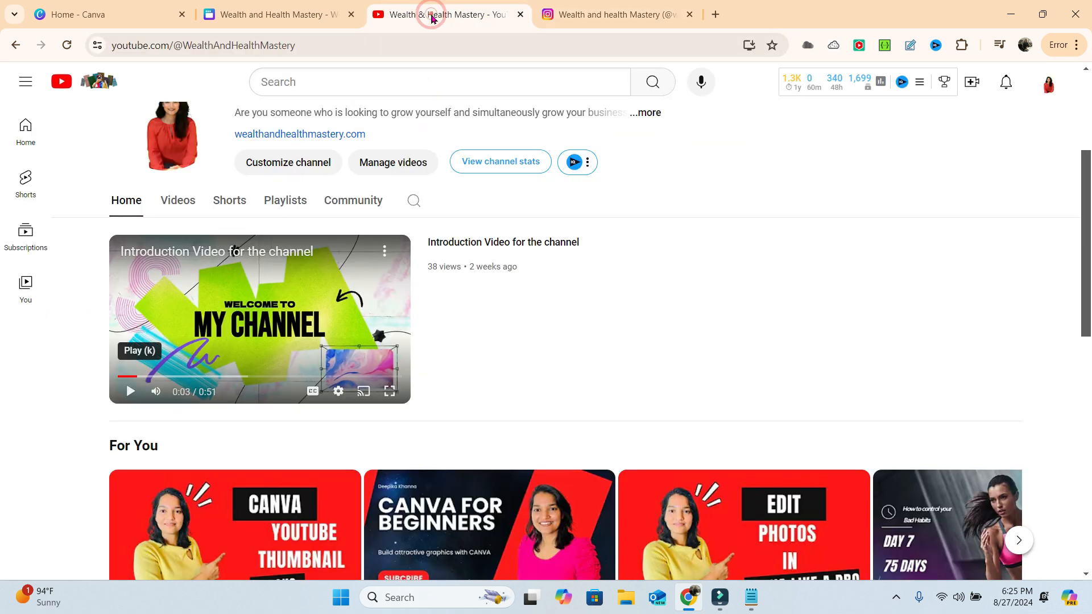
click(264, 16)
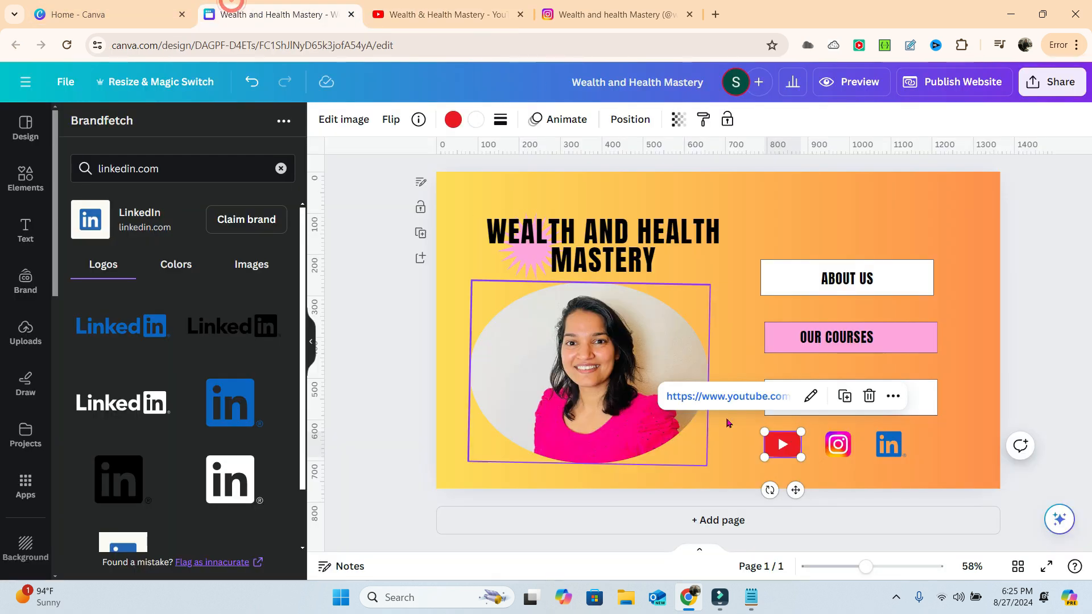
right_click(837, 450)
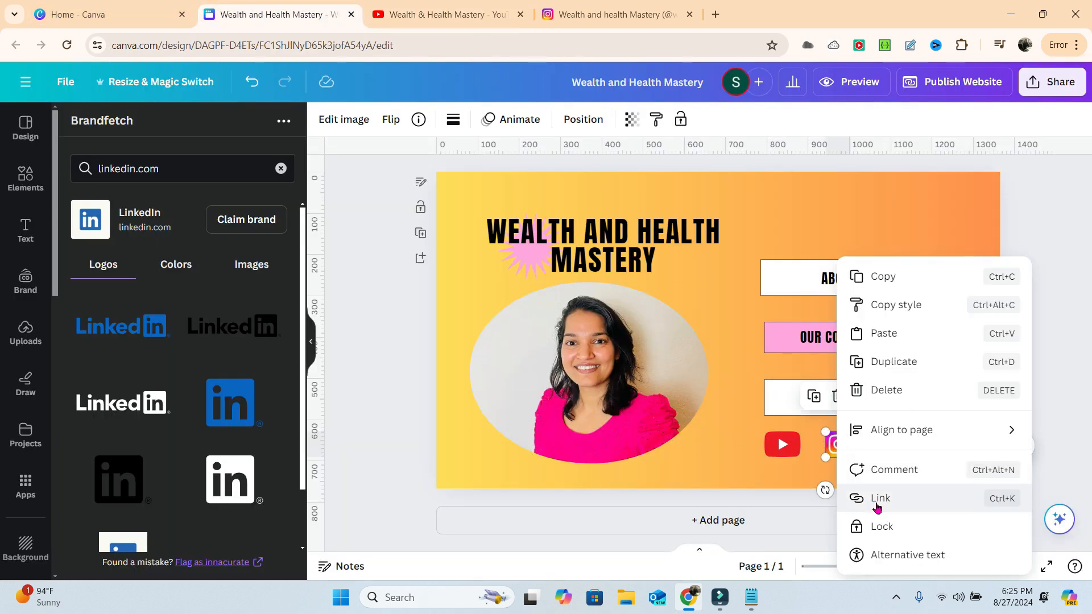
click(880, 498)
key(ctrl+v)
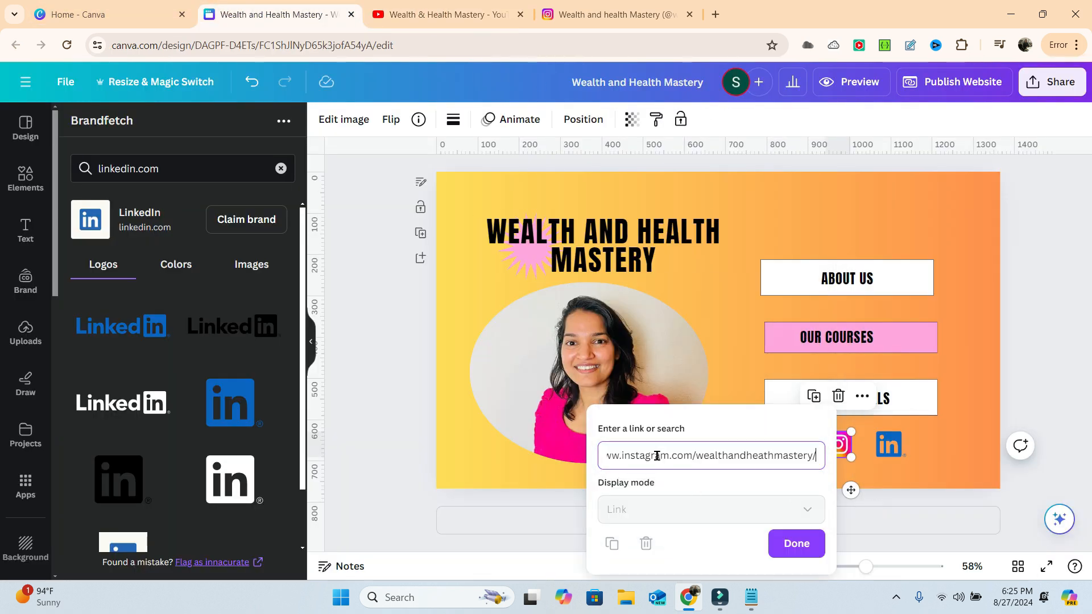
click(799, 545)
click(1043, 353)
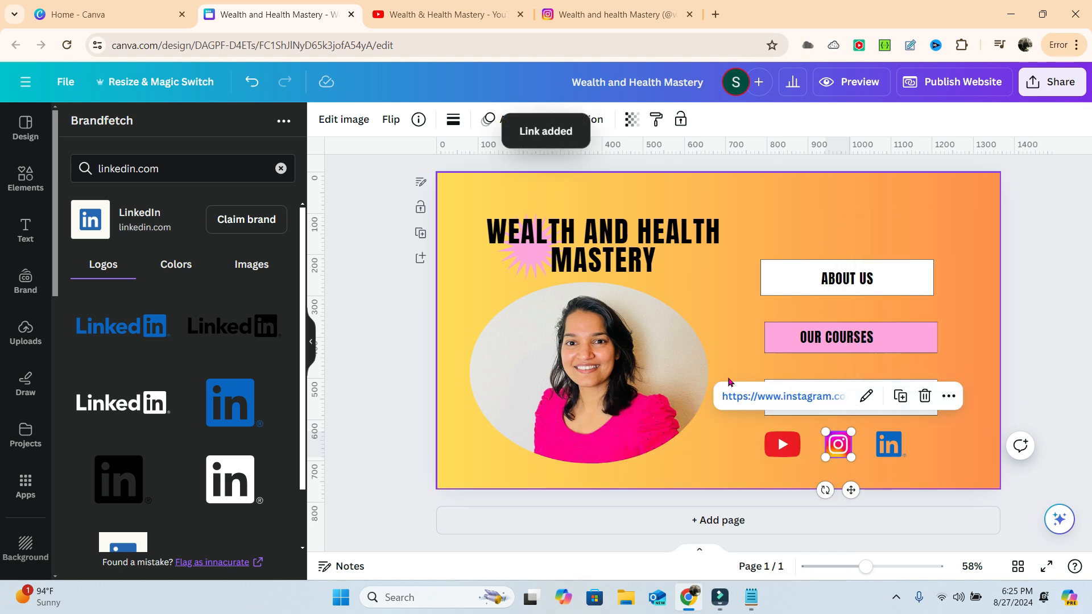
Step: Open LinkedIn in a new browser tab, go to the account's own profile page and copy its web address
click(890, 446)
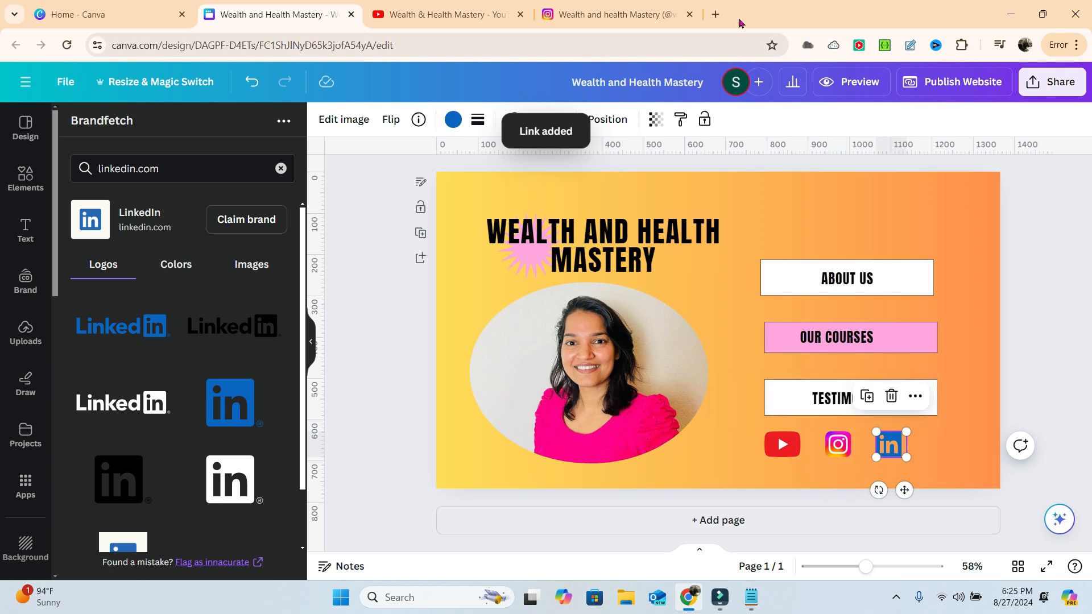
click(715, 15)
text(link)
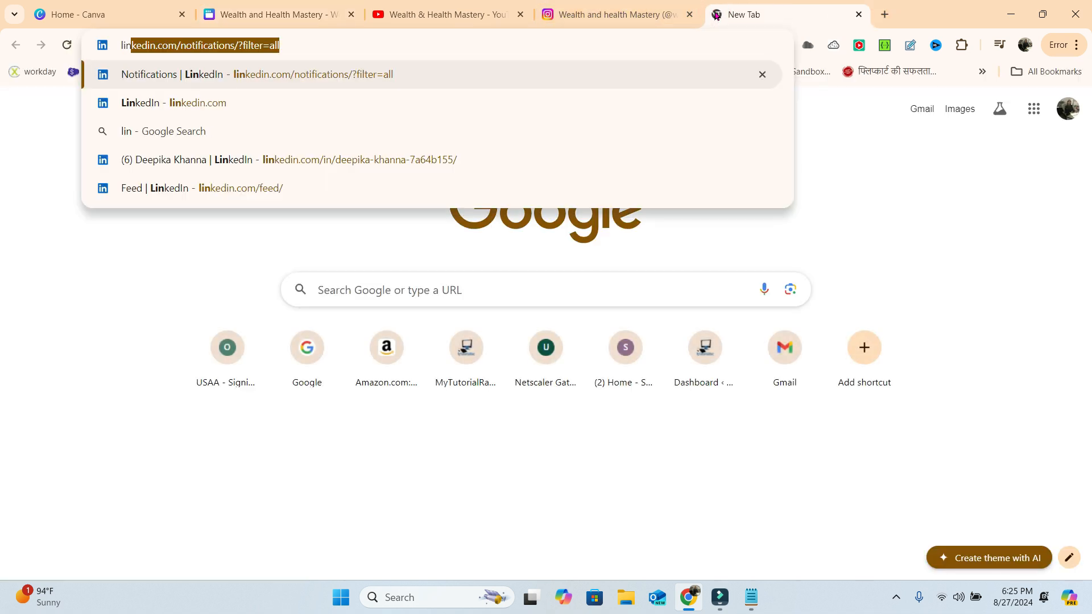
text(ed)
key(Return)
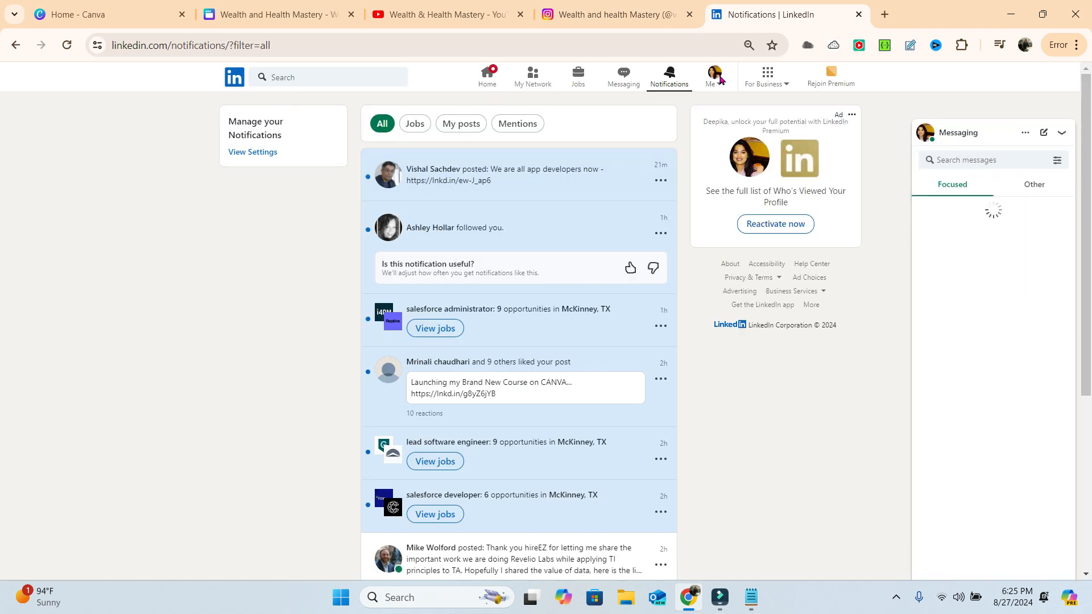
click(718, 78)
click(647, 173)
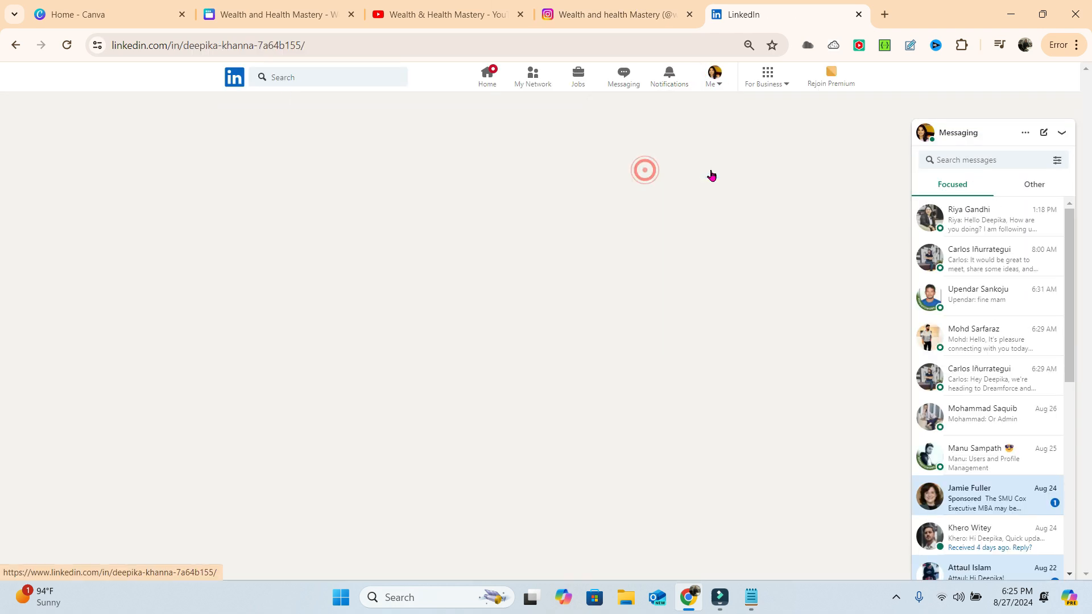
click(312, 45)
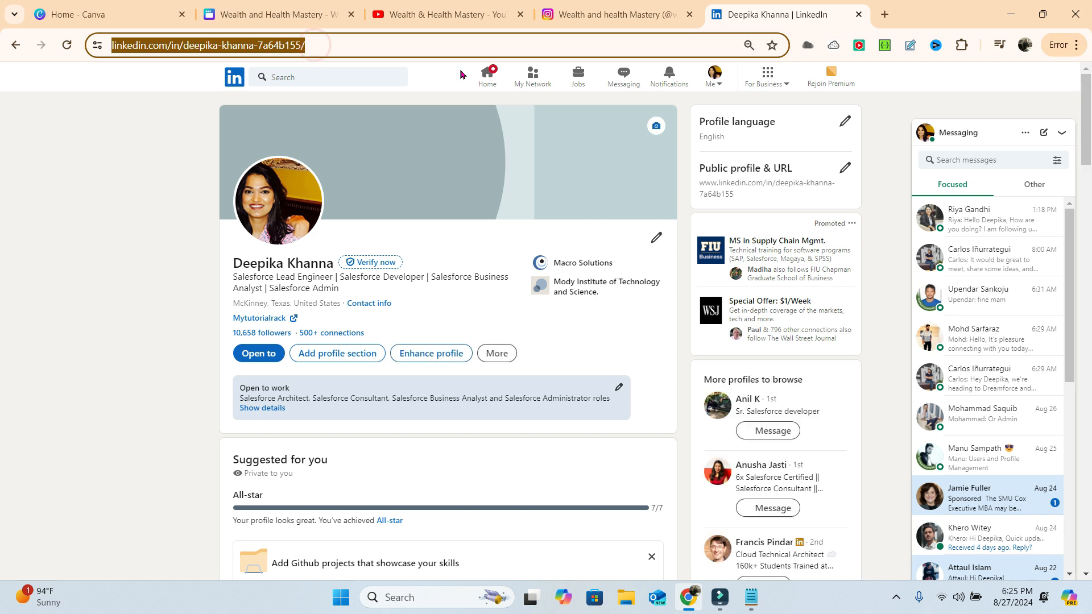
Step: Return to the Canva design and link the LinkedIn icon to the copied LinkedIn profile address
click(274, 15)
click(380, 6)
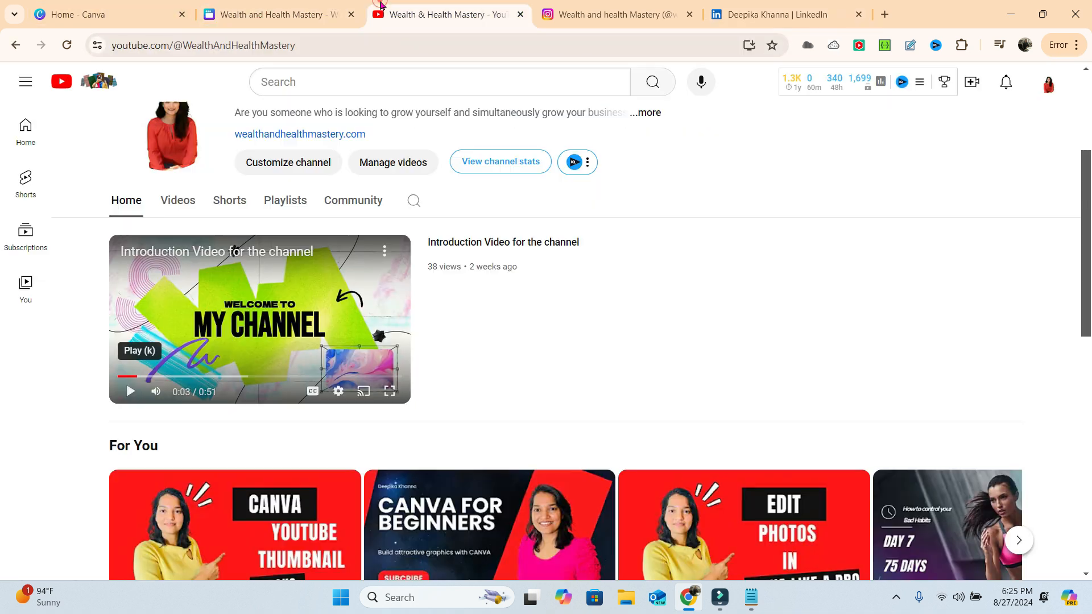
click(273, 14)
right_click(884, 445)
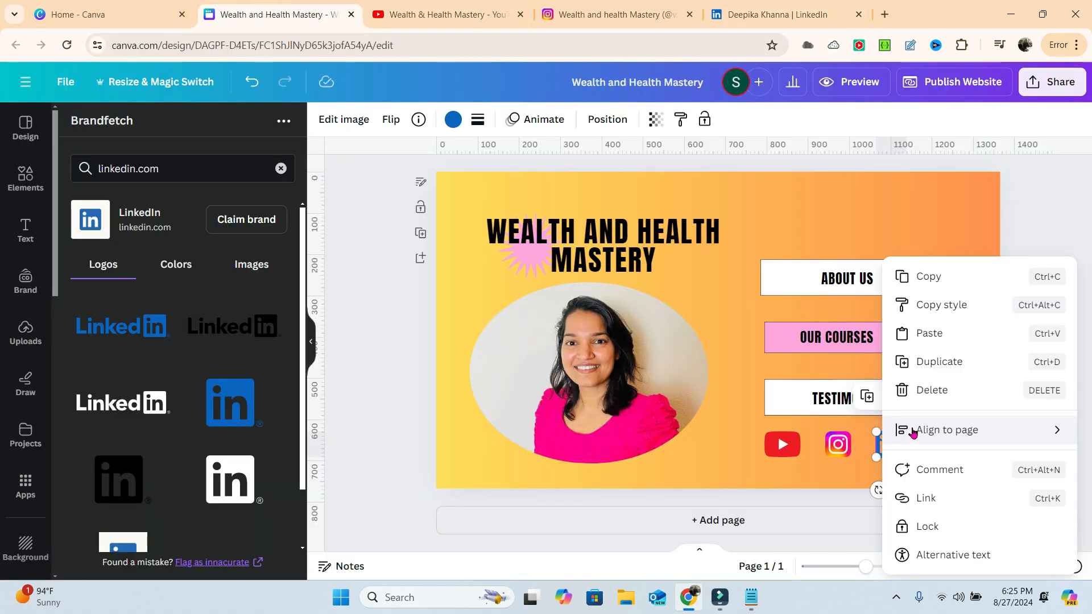
click(932, 500)
key(ctrl+v)
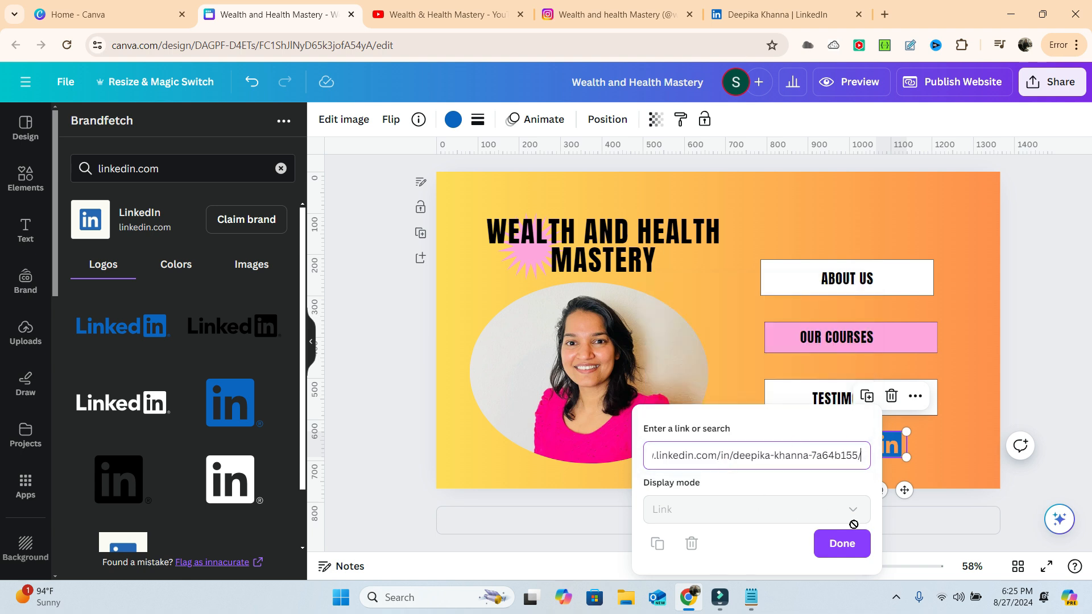
click(848, 543)
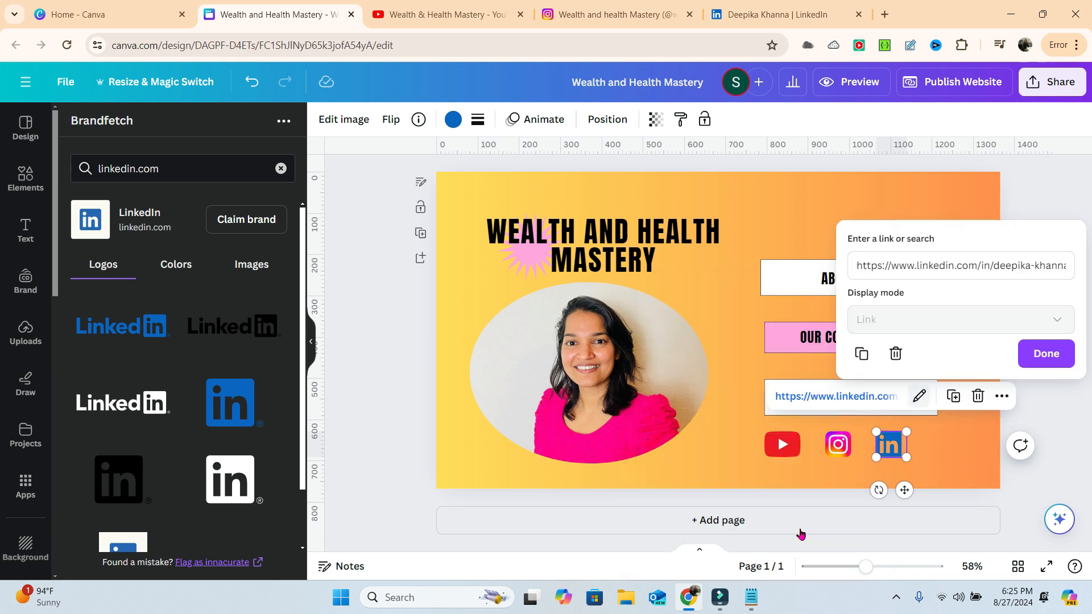
click(1046, 354)
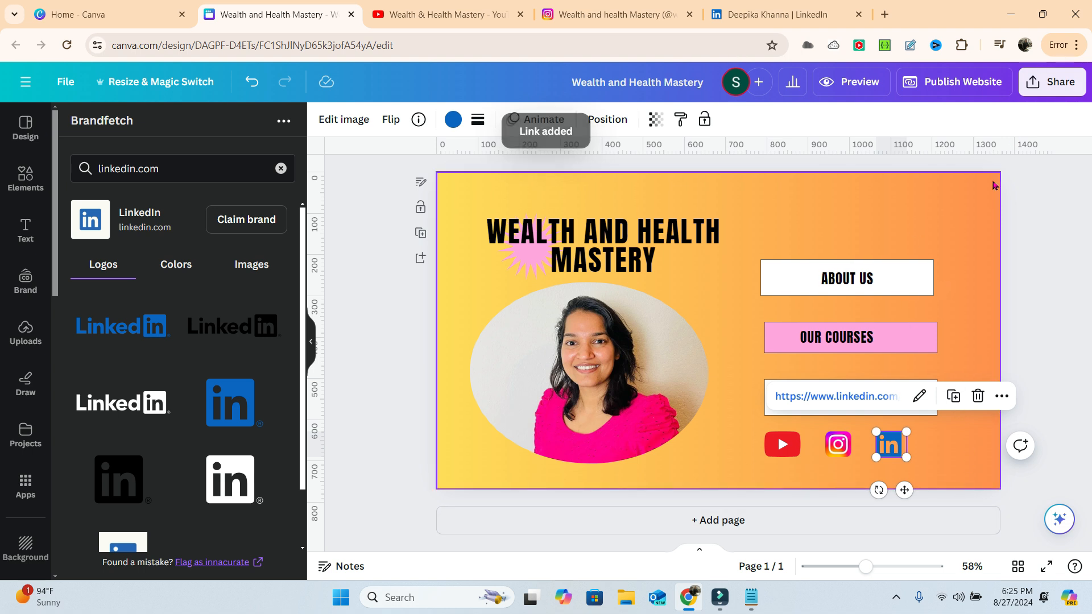
Step: Rename the design "Wealth And Health Mastery Website"
click(644, 81)
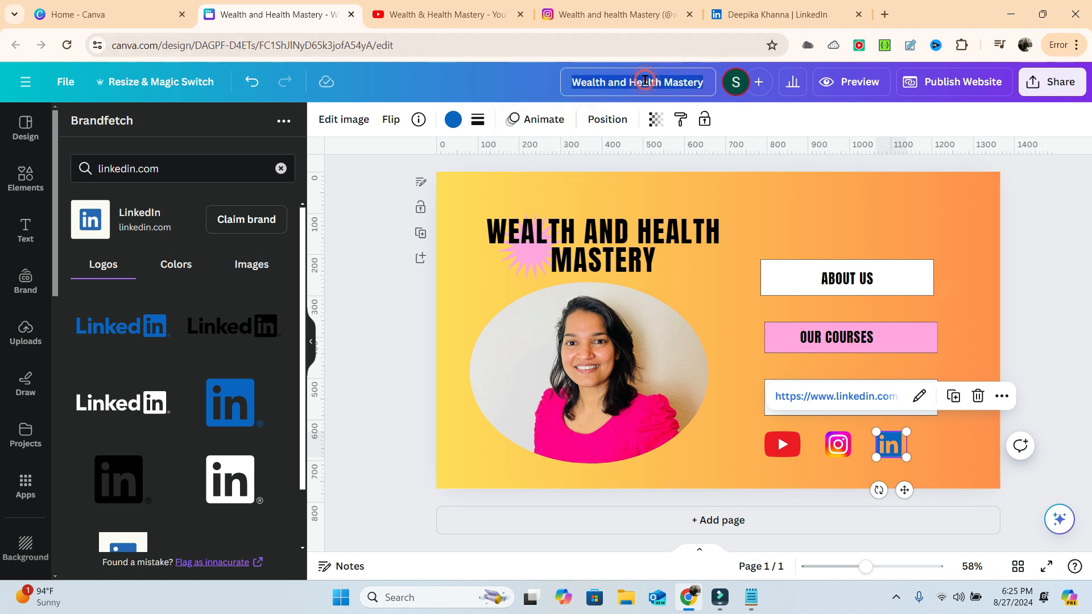
text(Wea)
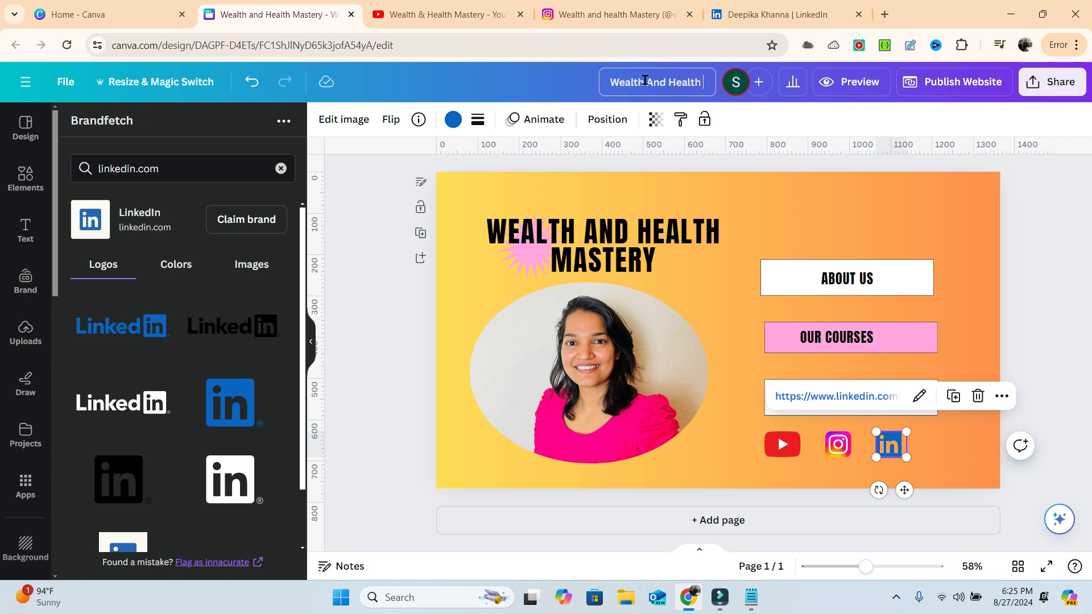
text( Website)
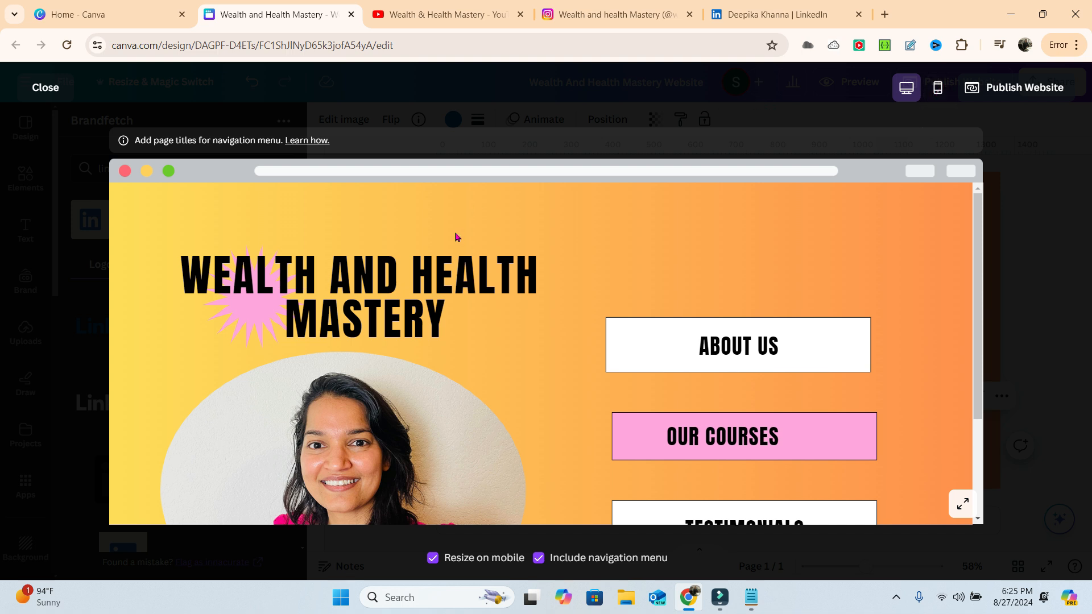
Step: Preview the website in desktop view and examine the page from the heading down to the social media icons
scroll(279, 337, down, 3)
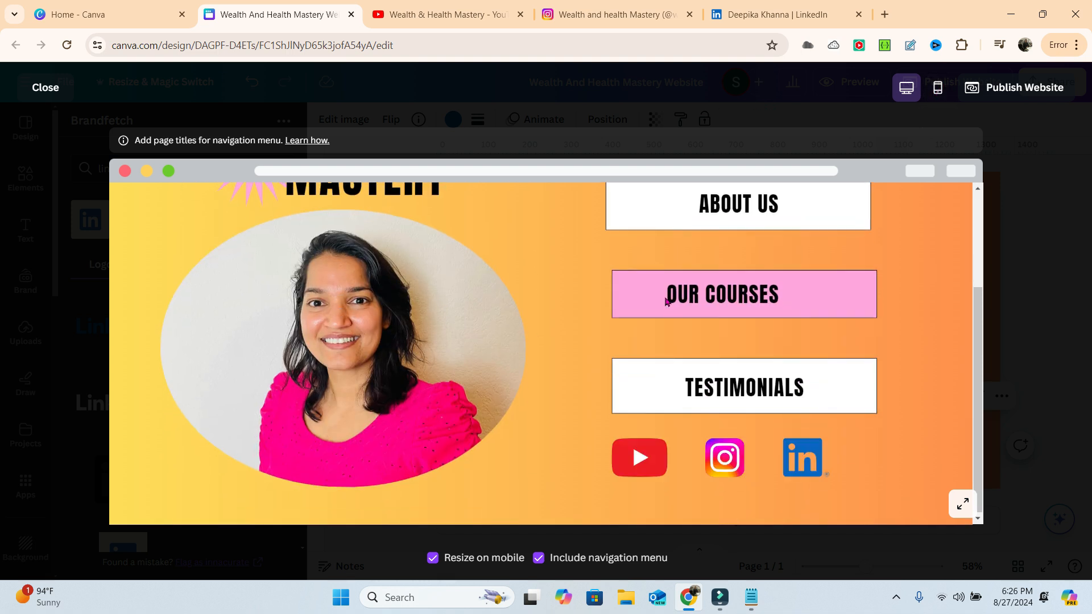
scroll(434, 312, up, 3)
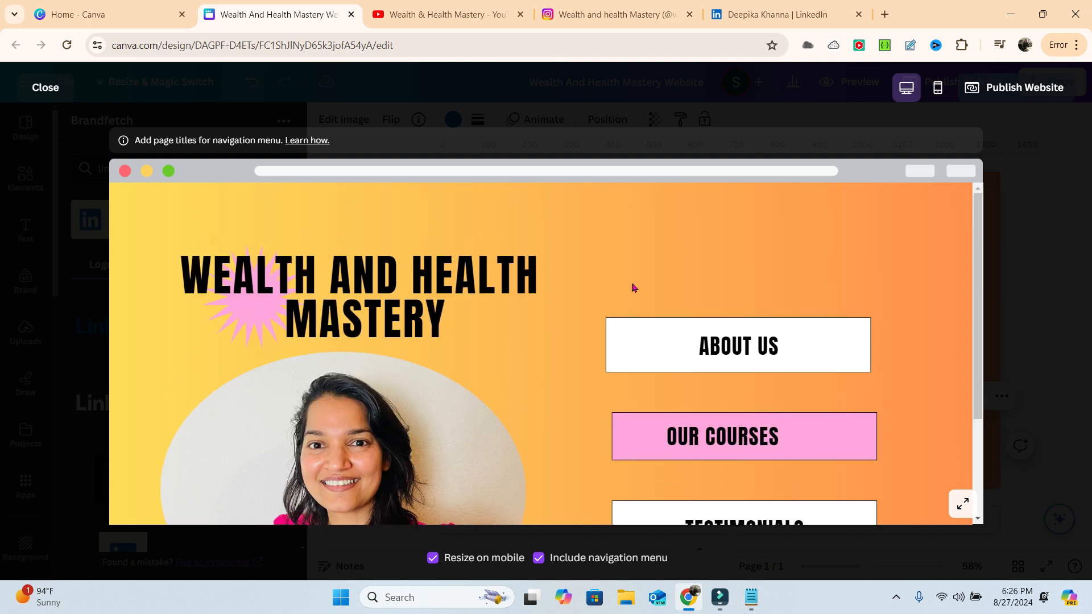
scroll(779, 376, down, 3)
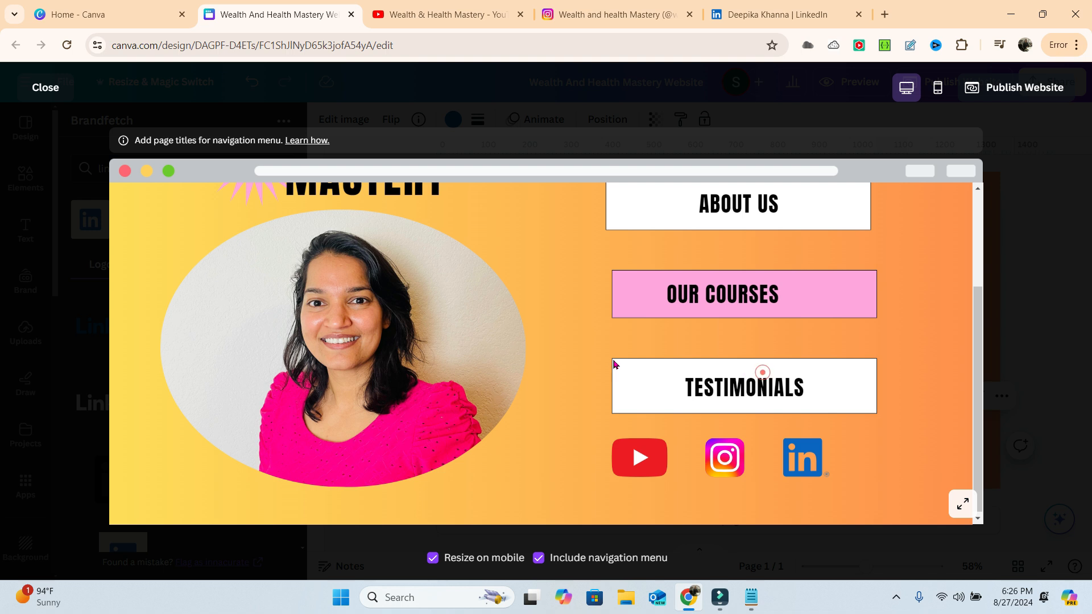
Step: Test the YouTube, Instagram and LinkedIn icon links in the preview, close the tabs they open, and exit the preview
click(635, 453)
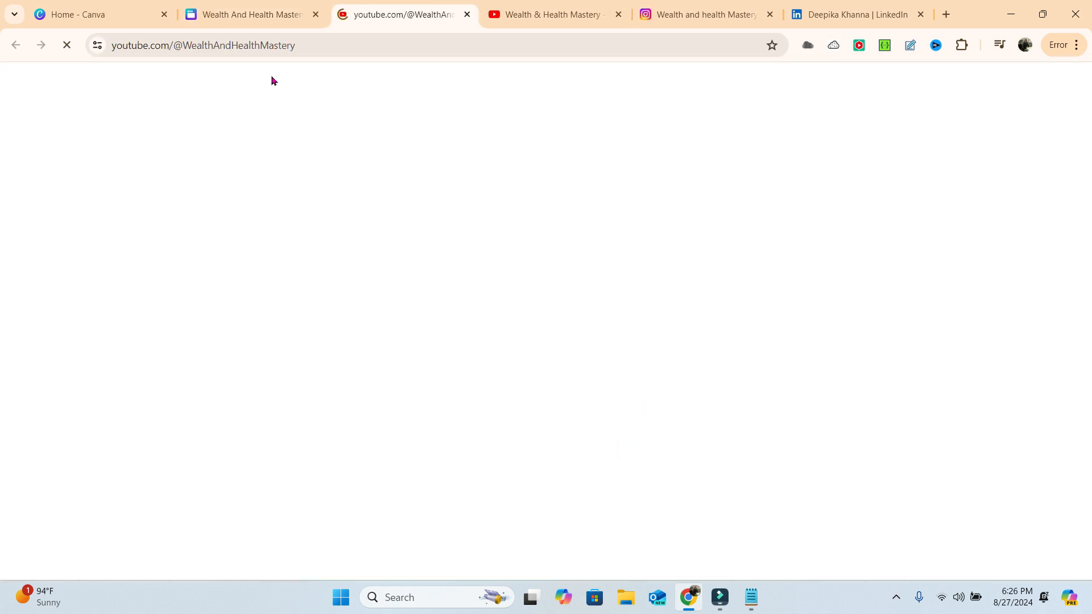
click(267, 12)
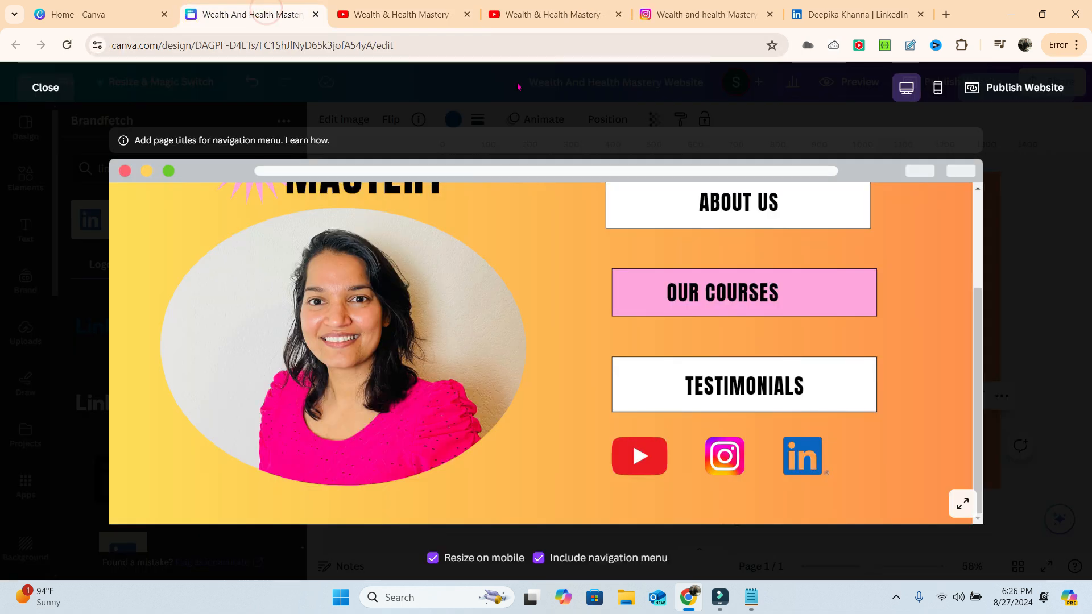
click(726, 454)
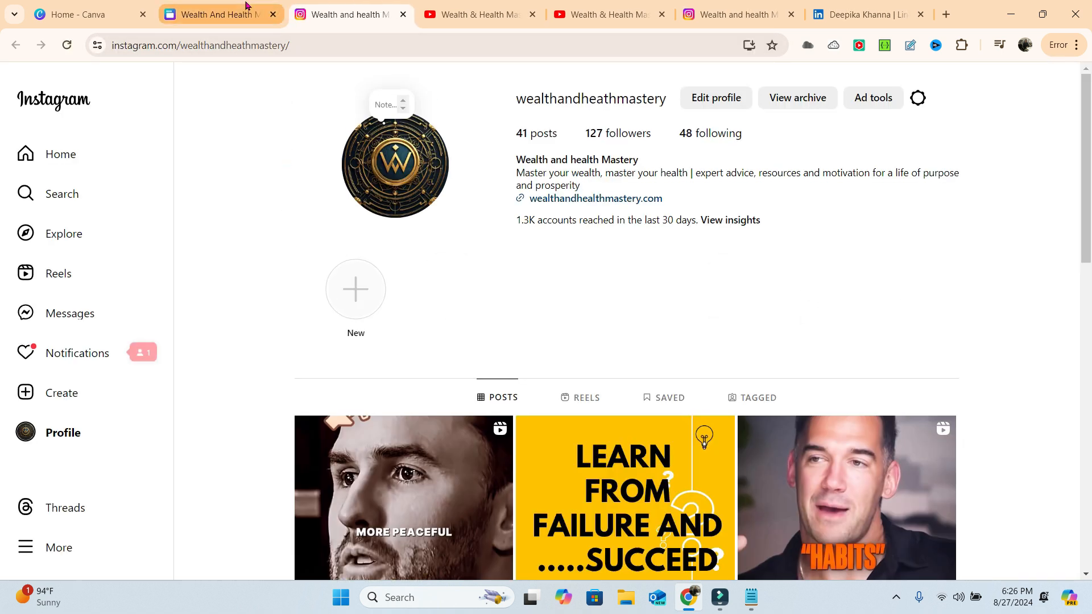
click(222, 5)
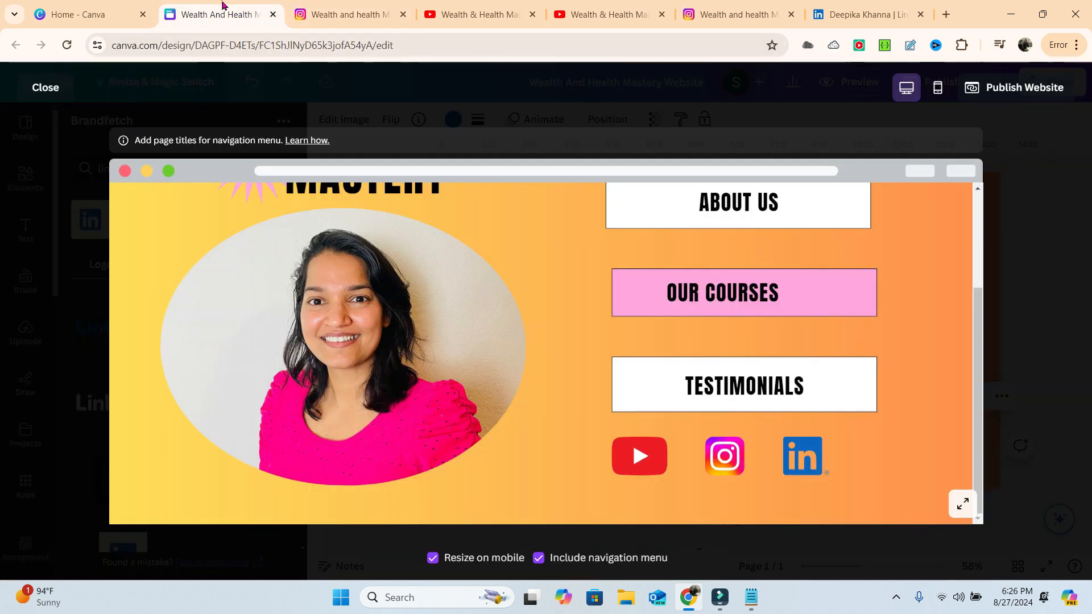
click(811, 462)
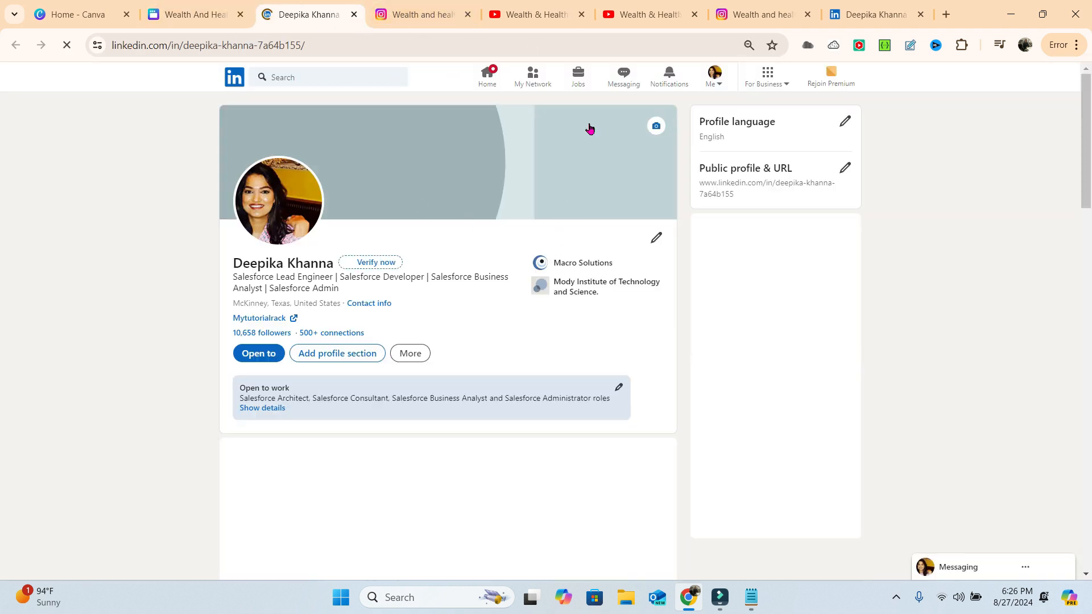
click(354, 16)
click(354, 14)
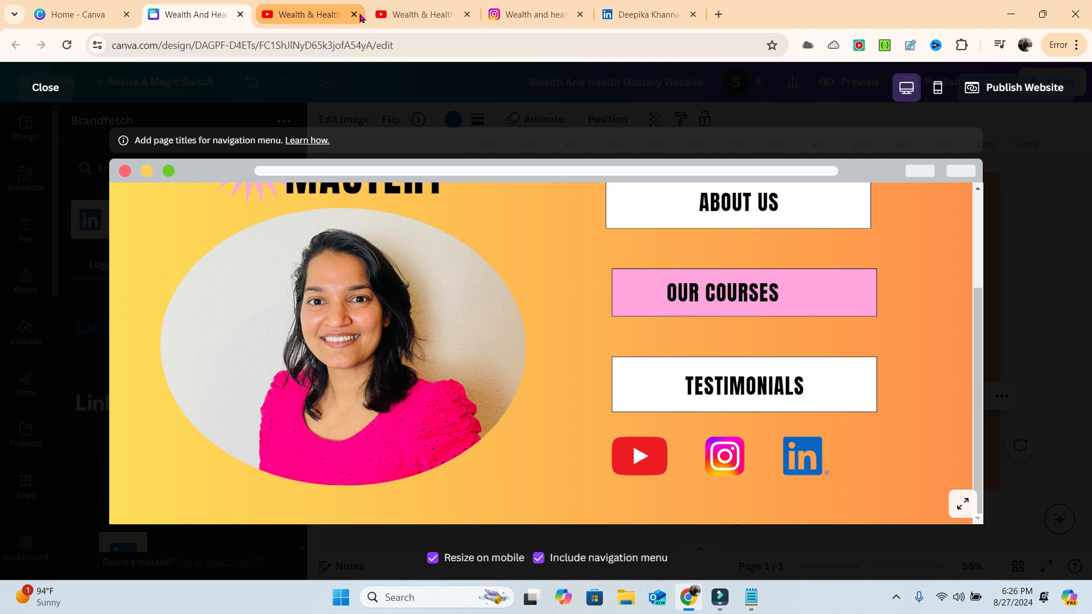
click(45, 87)
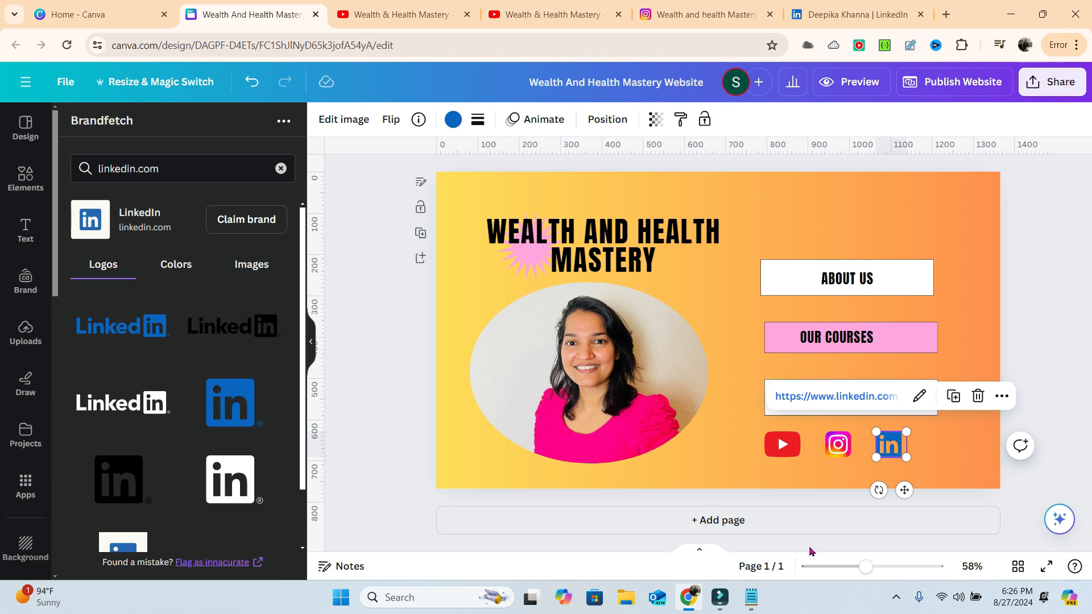
Step: Add a second page to the website and extend the first page's height slightly below the social media icons
click(726, 520)
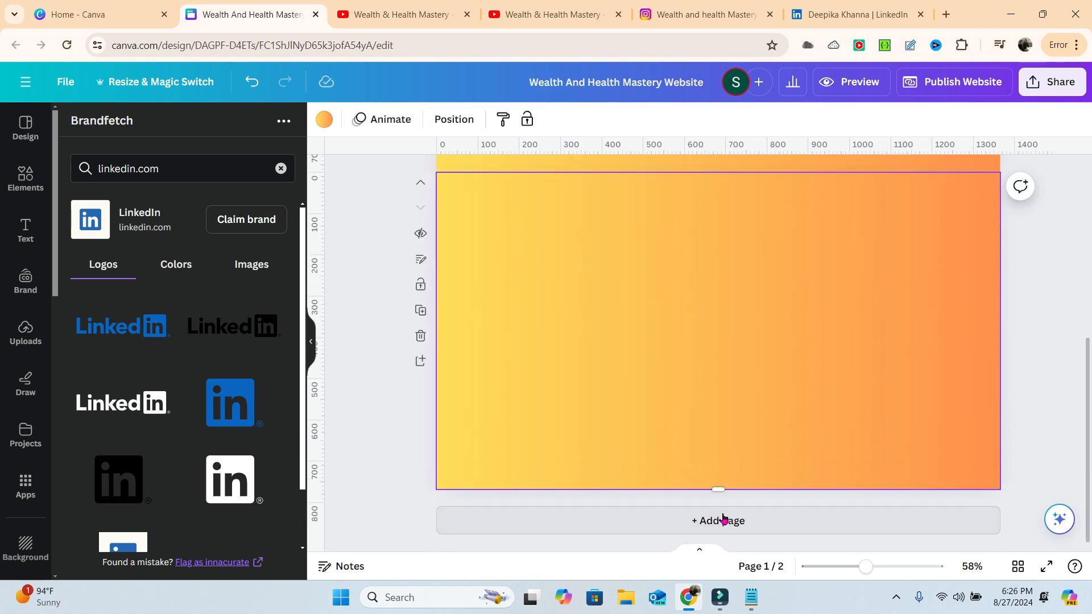
scroll(724, 518, up, 4)
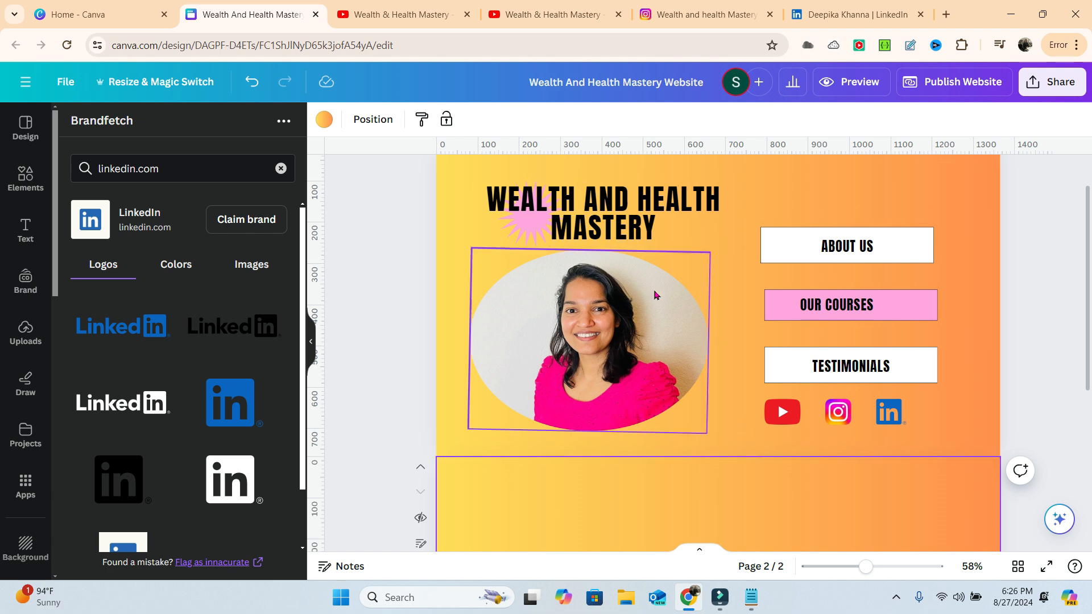
click(718, 442)
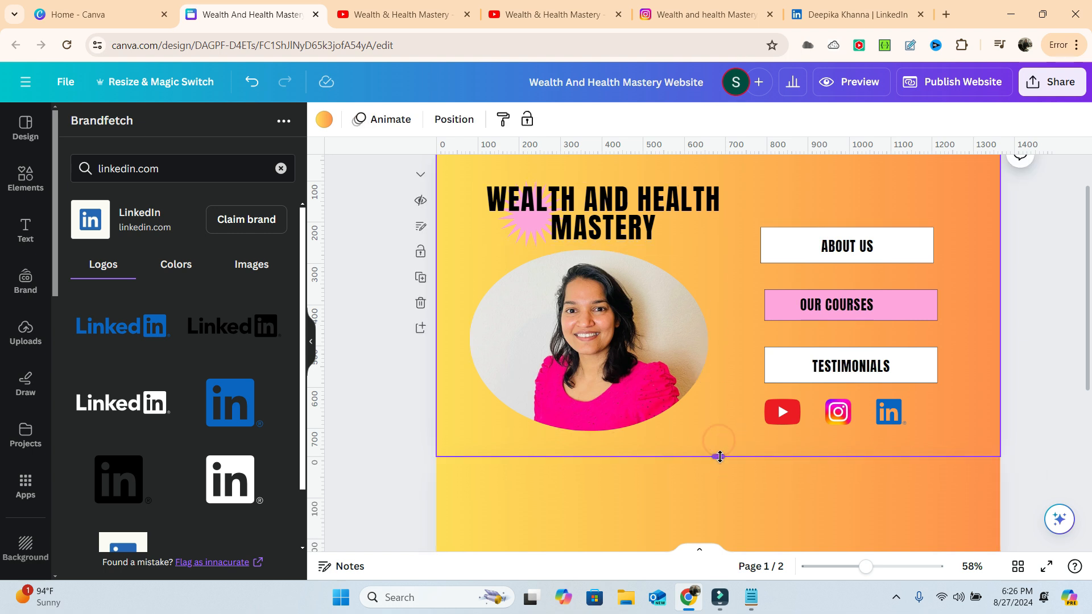
drag(720, 457, 722, 477)
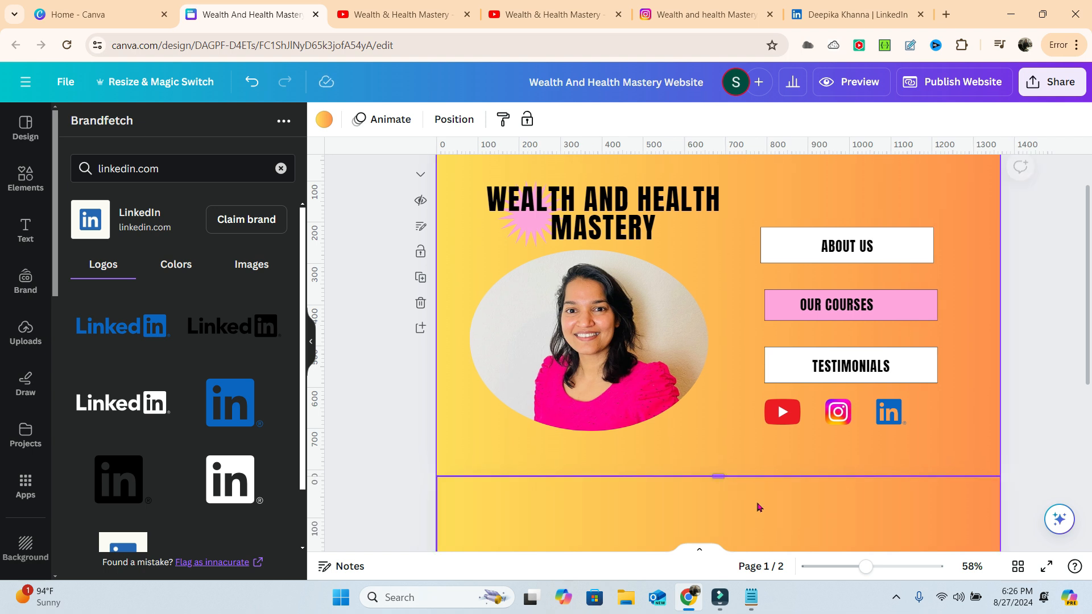
Step: Change the second page's background colour to white, undoing the colour change made to the wrong page
scroll(810, 493, down, 3)
scroll(718, 398, down, 3)
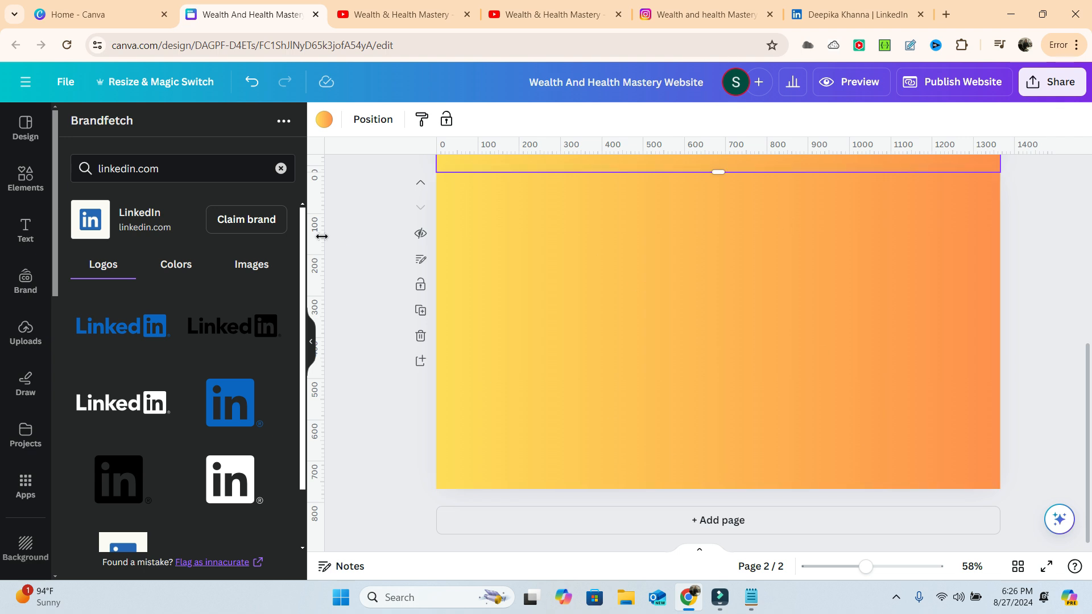
click(334, 120)
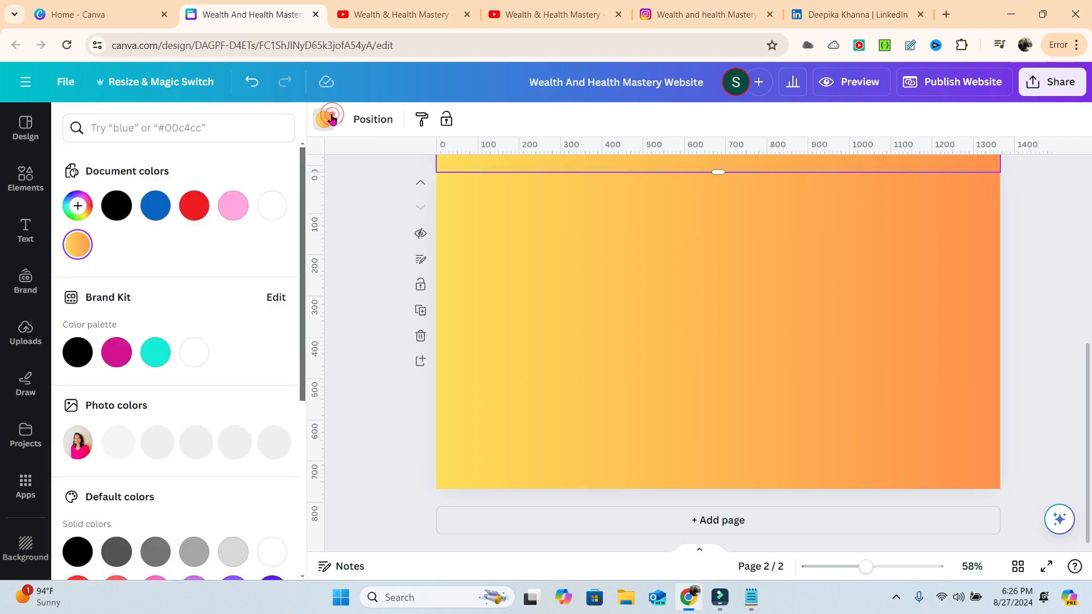
click(272, 210)
scroll(868, 488, up, 3)
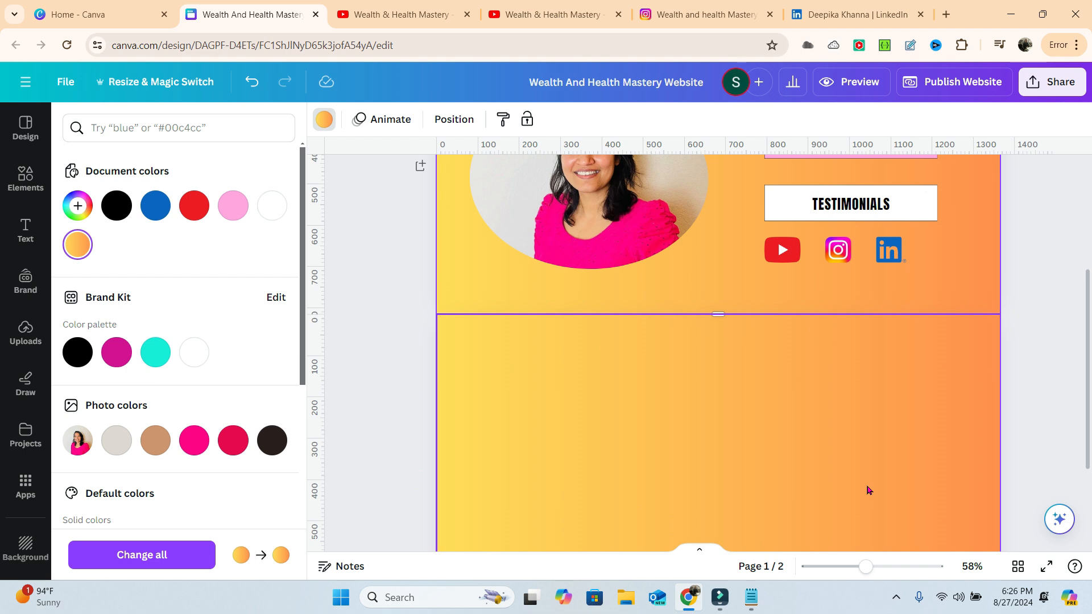
click(760, 442)
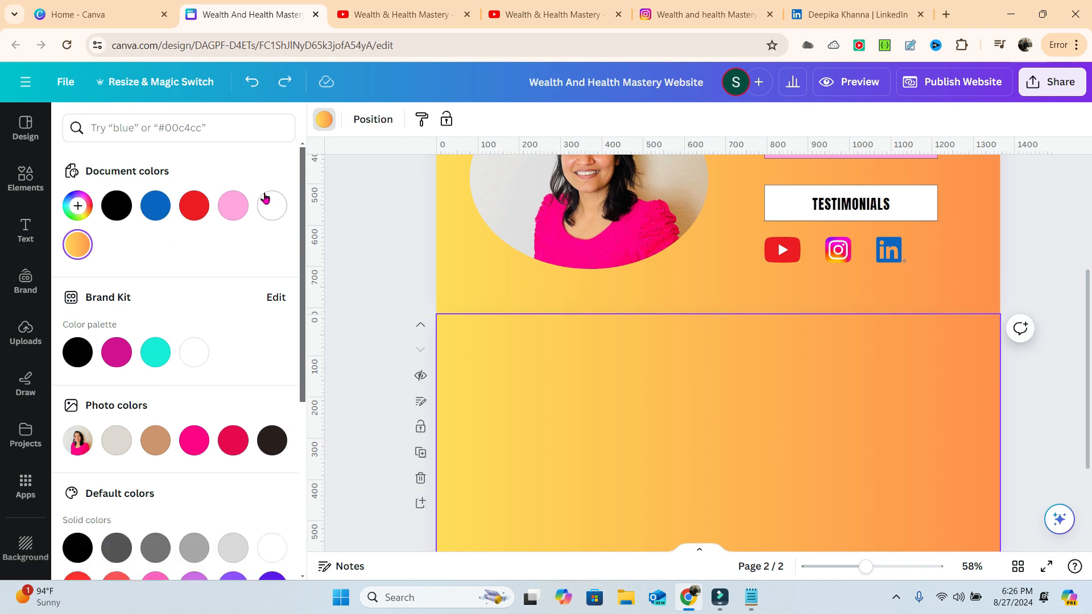
click(265, 200)
scroll(614, 495, up, 4)
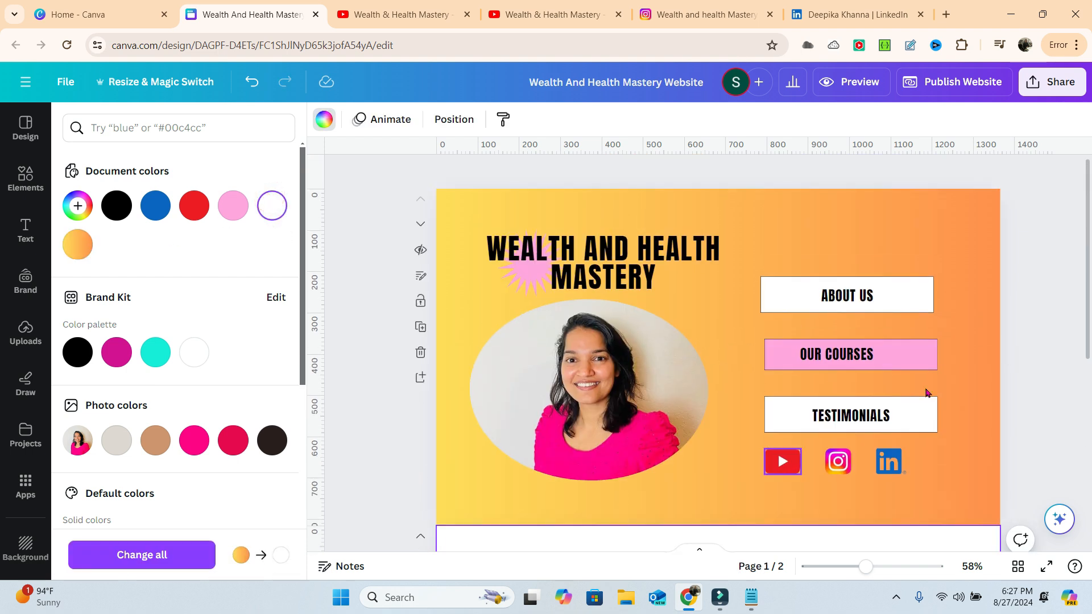
Step: Search the elements for "white yellow gradient" and set the first pale yellow gradient photo as the second page's background
scroll(591, 444, down, 6)
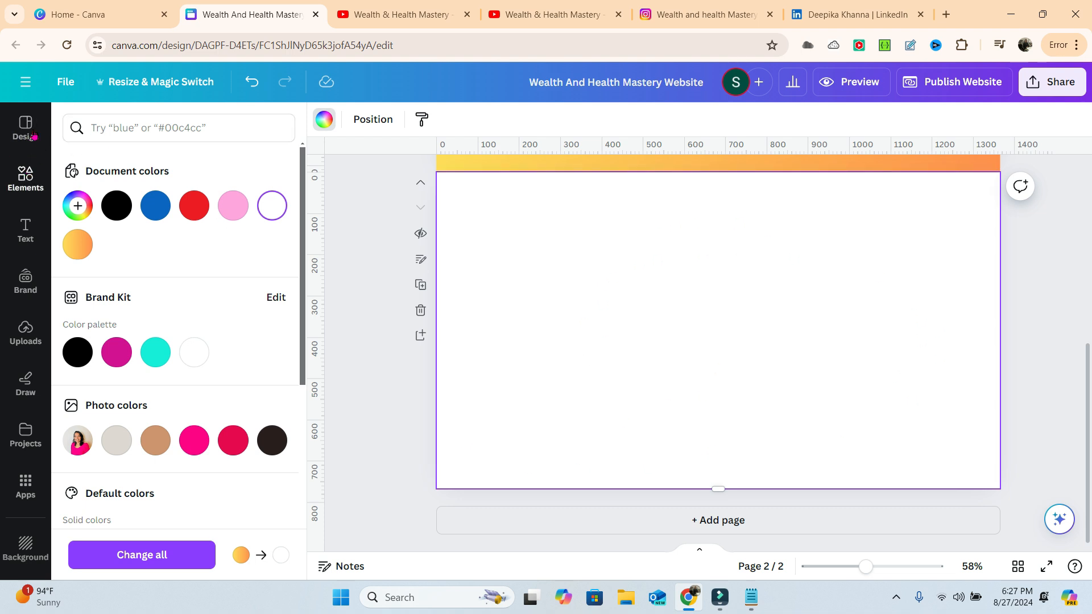
click(25, 178)
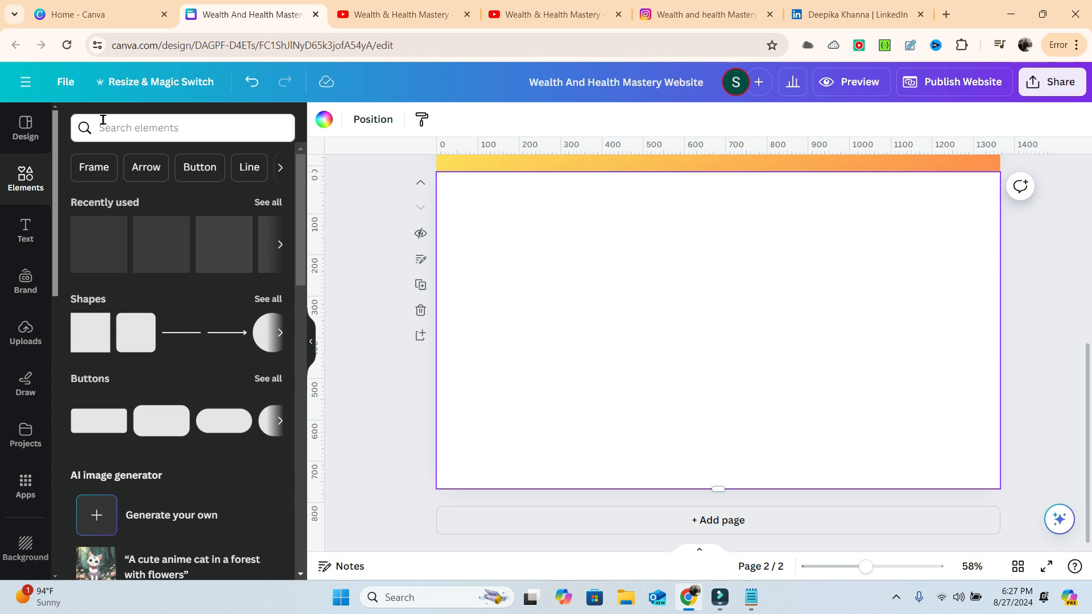
click(104, 119)
text(white yellow gradient)
key(Return)
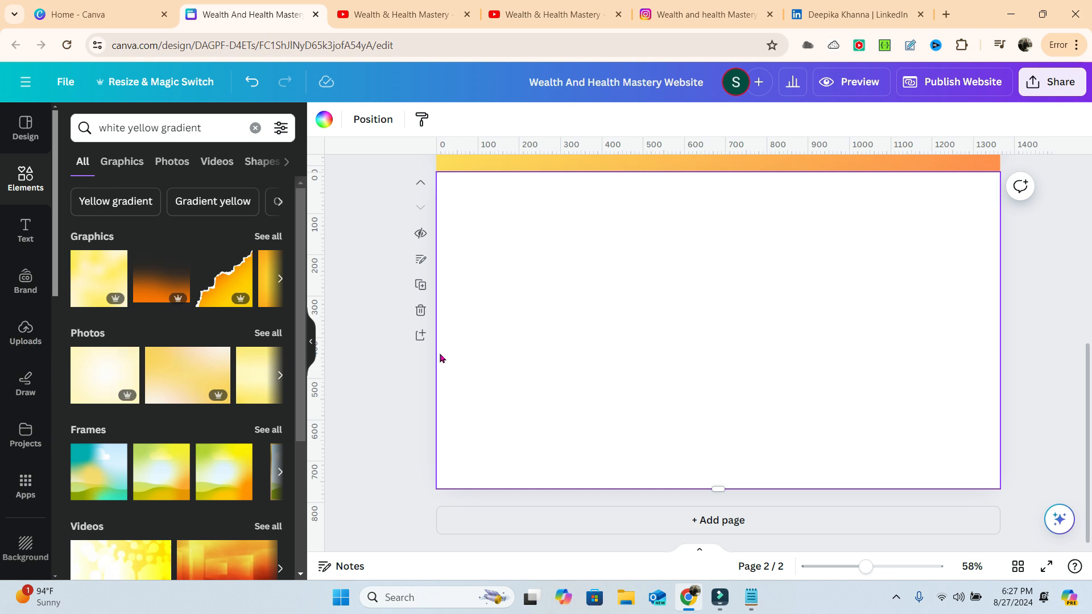
click(97, 378)
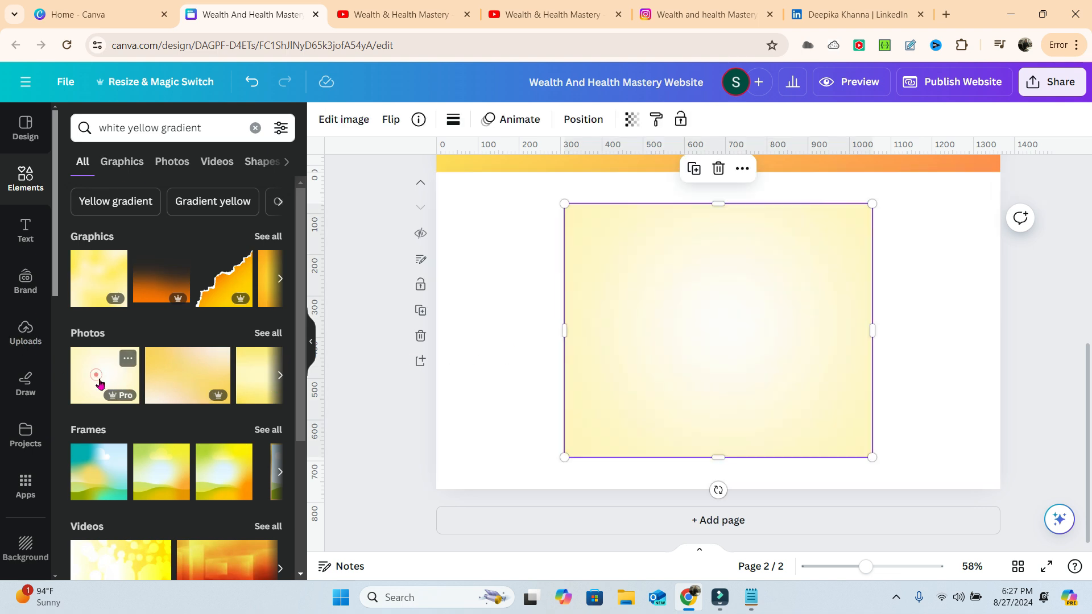
right_click(661, 329)
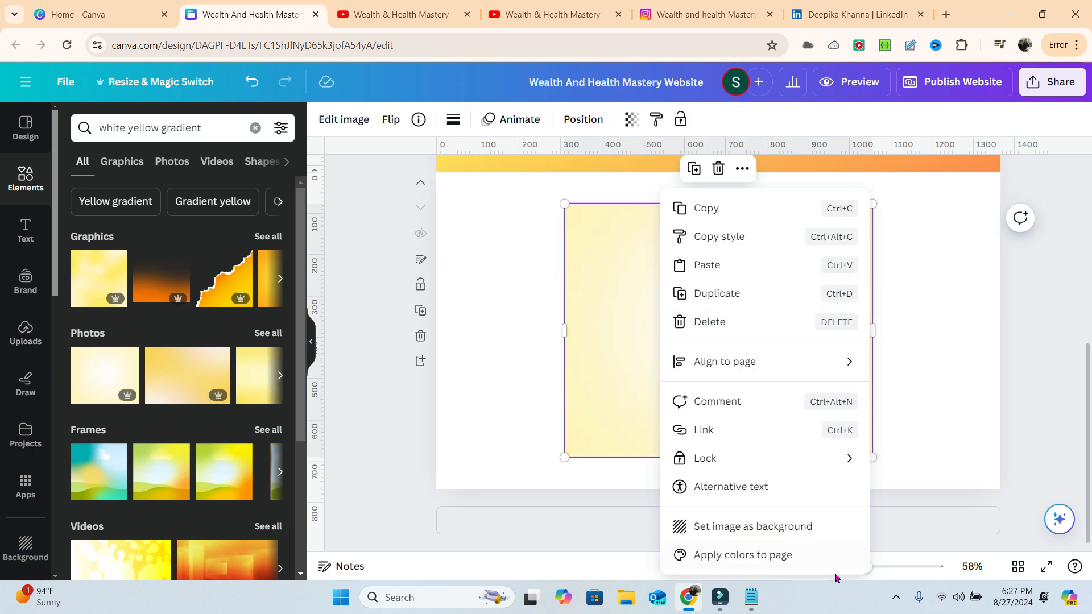
click(744, 528)
scroll(772, 413, up, 5)
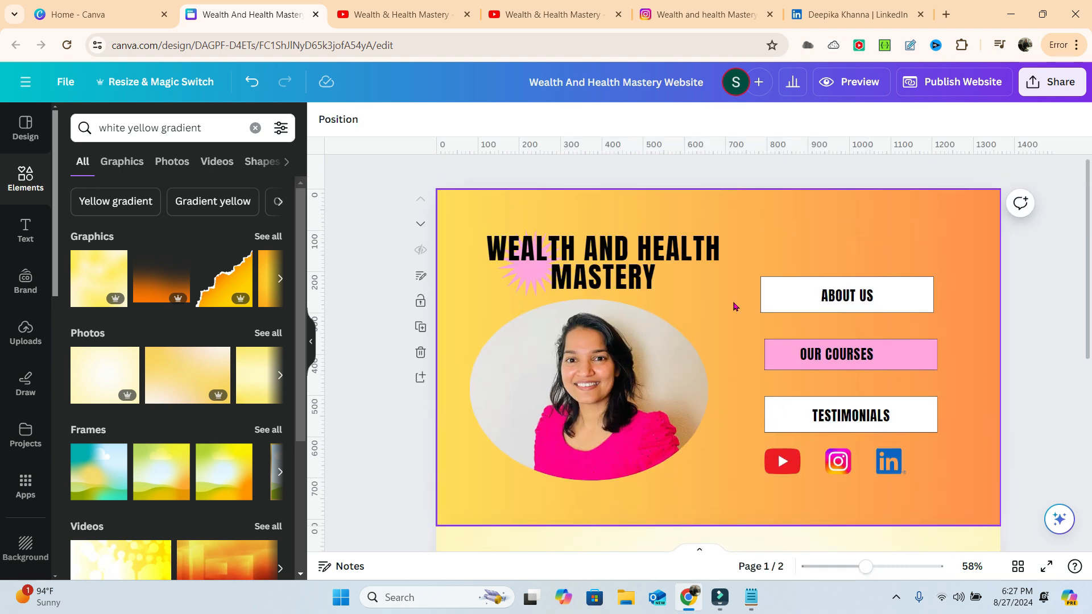
scroll(731, 304, down, 5)
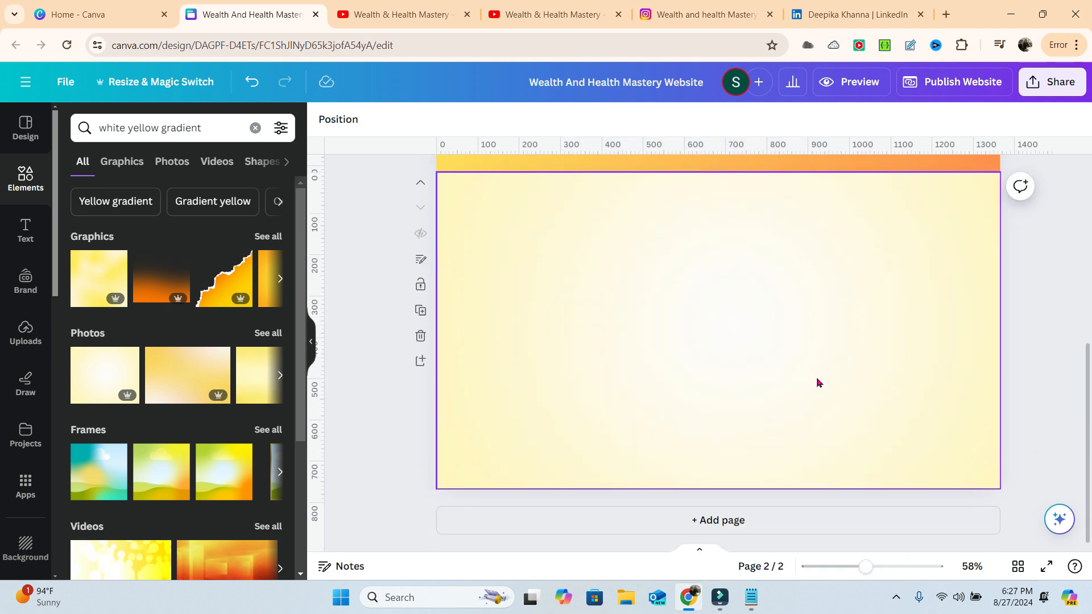
scroll(787, 305, up, 3)
scroll(995, 352, down, 3)
scroll(775, 363, up, 5)
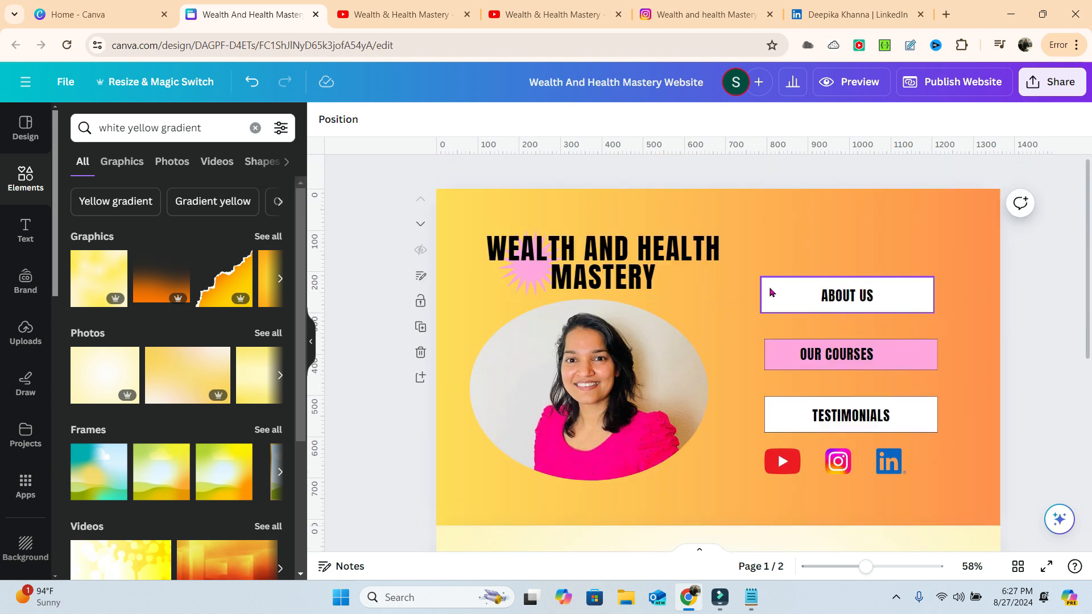
scroll(771, 292, down, 3)
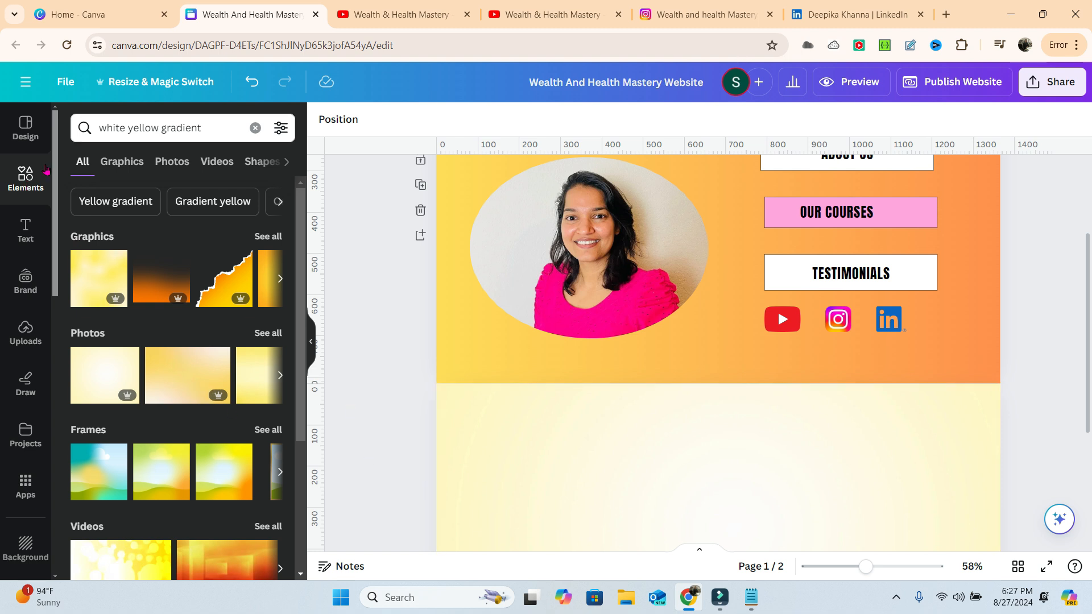
Step: Look through the current template's similar designs, go back and search the templates for "Business about us"
click(32, 126)
scroll(211, 398, down, 2)
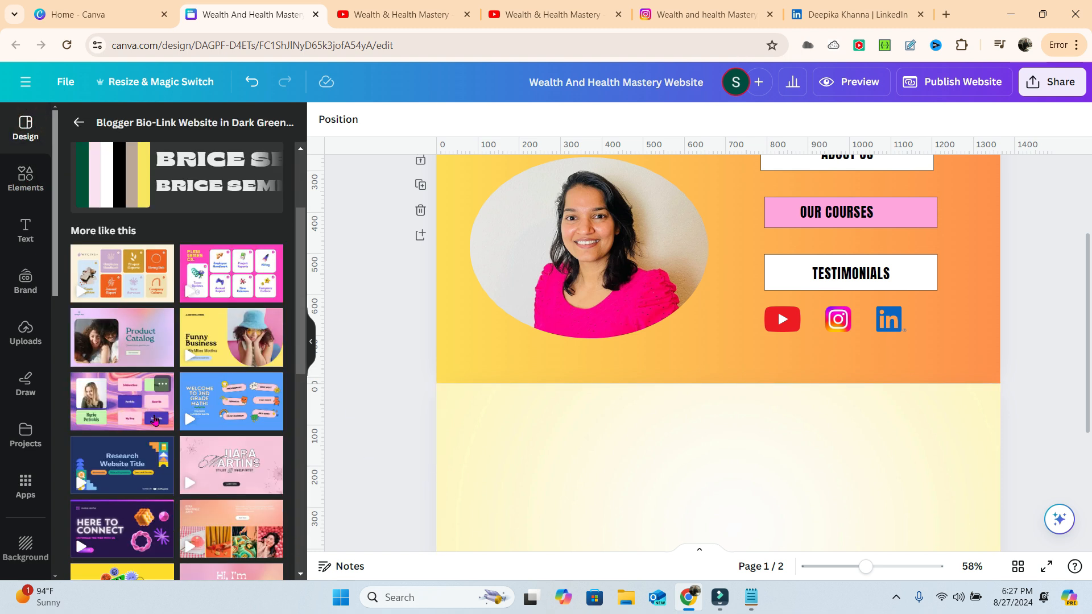
scroll(210, 419, down, 3)
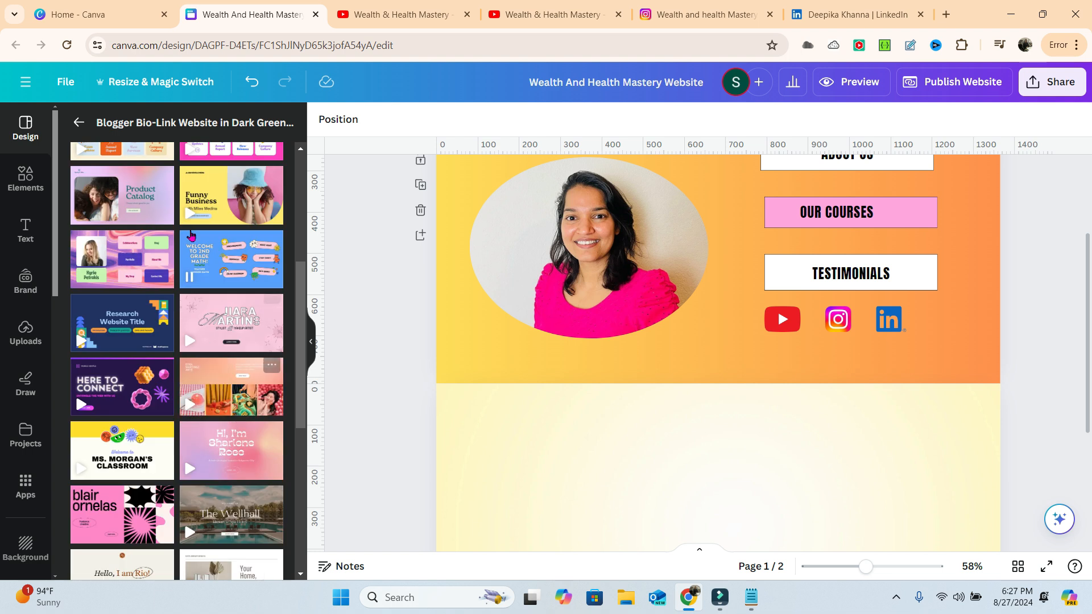
scroll(178, 246, up, 3)
scroll(178, 246, up, 3)
click(79, 122)
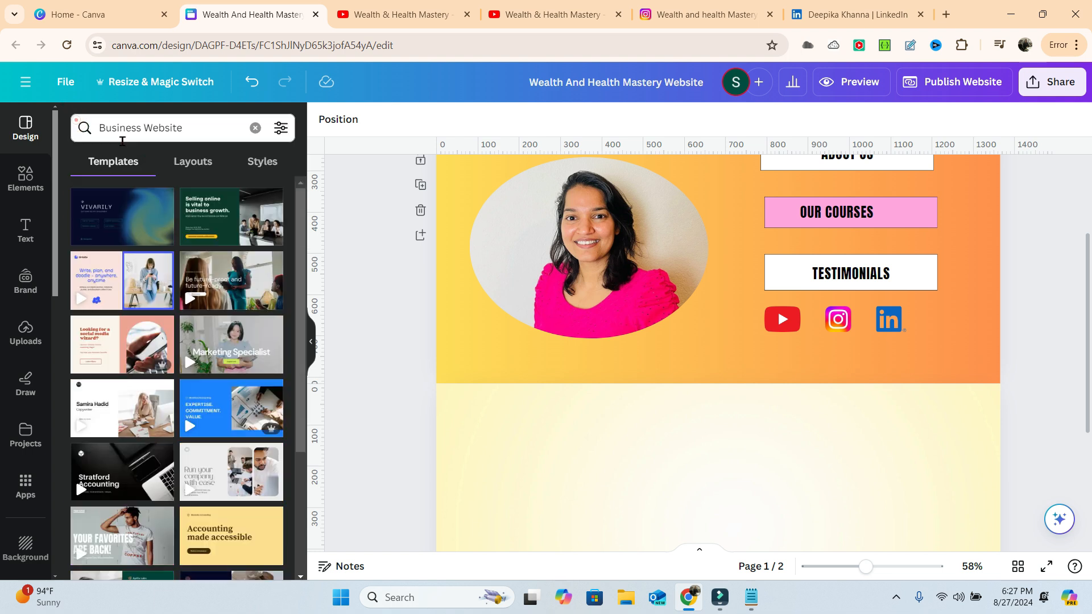
double_click(148, 129)
text(about us)
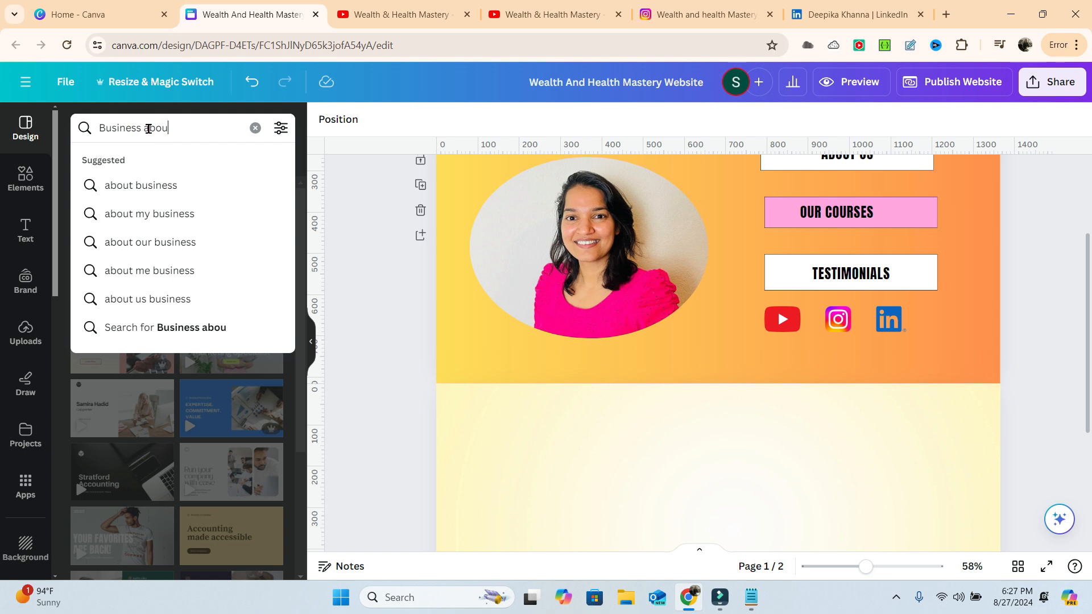
key(Return)
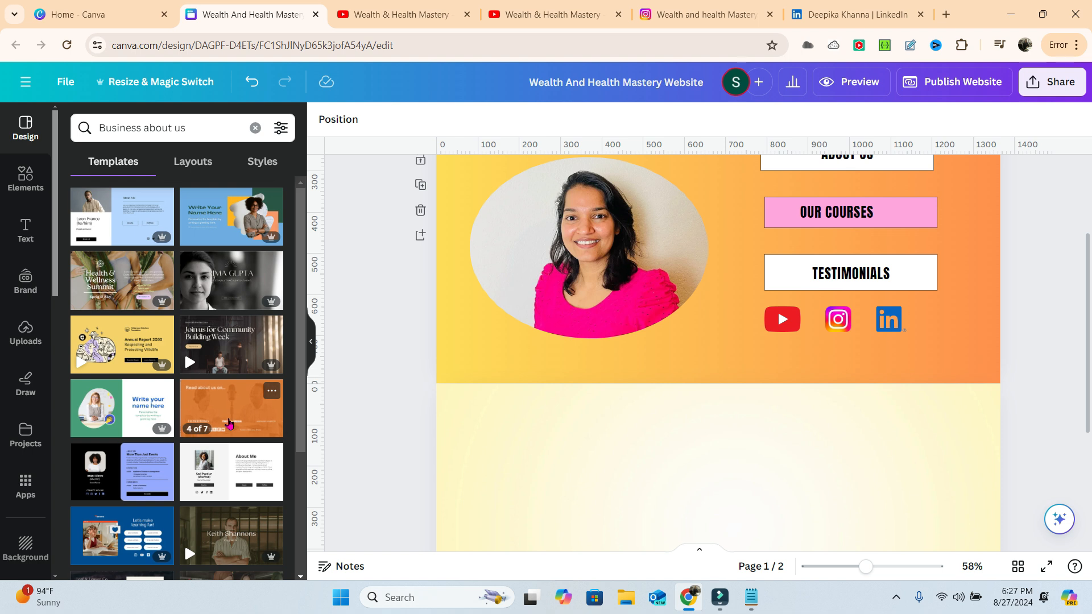
Step: Add a third page and apply the "All About Branding" page of the Grey Navy Orange Podcast website template to it
click(229, 424)
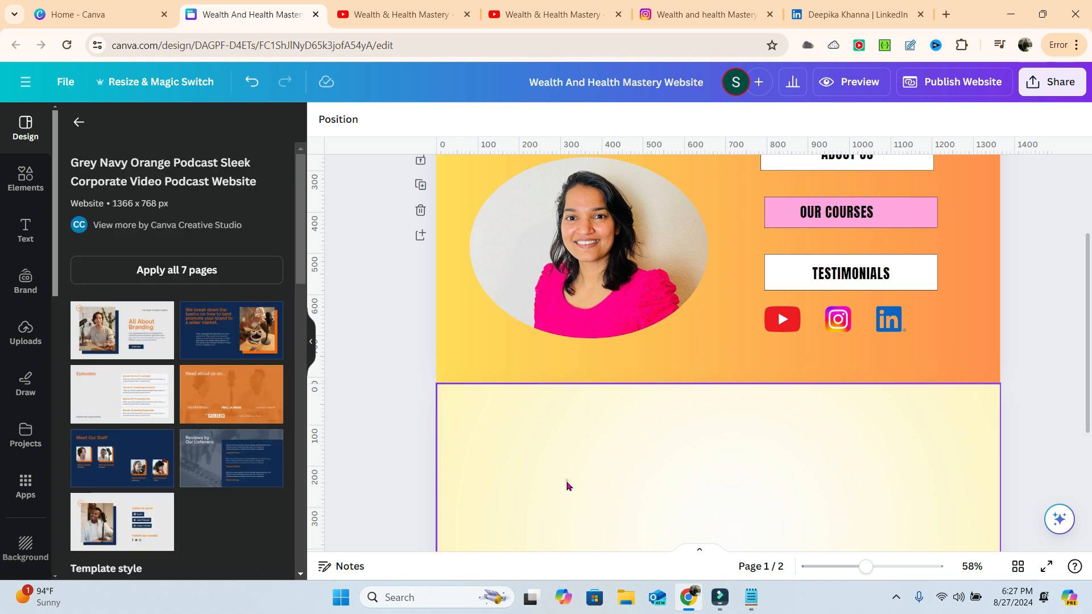
click(567, 481)
scroll(625, 501, down, 4)
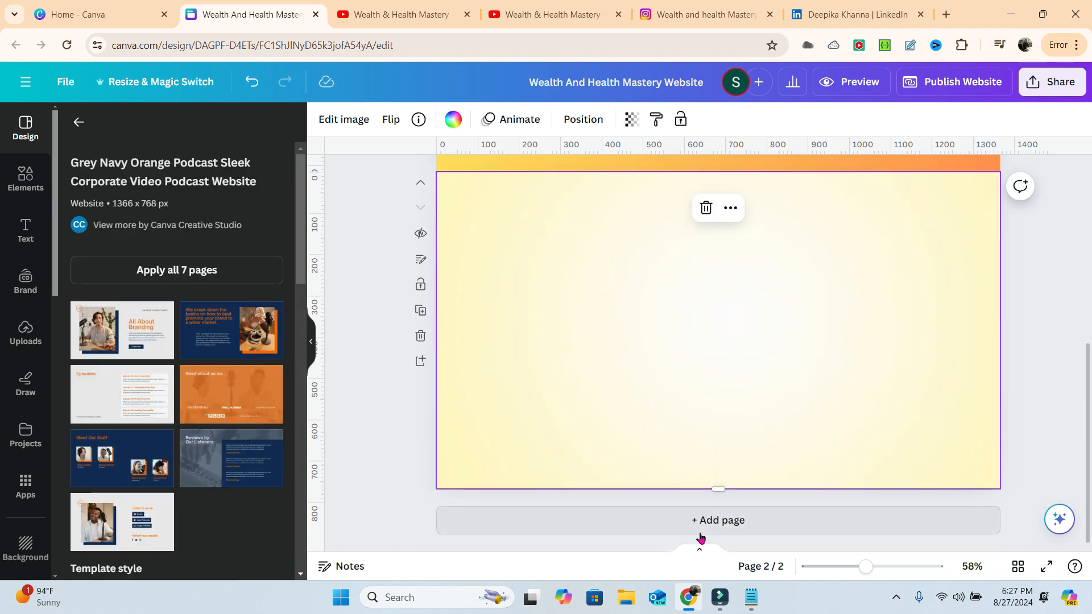
click(780, 534)
click(118, 343)
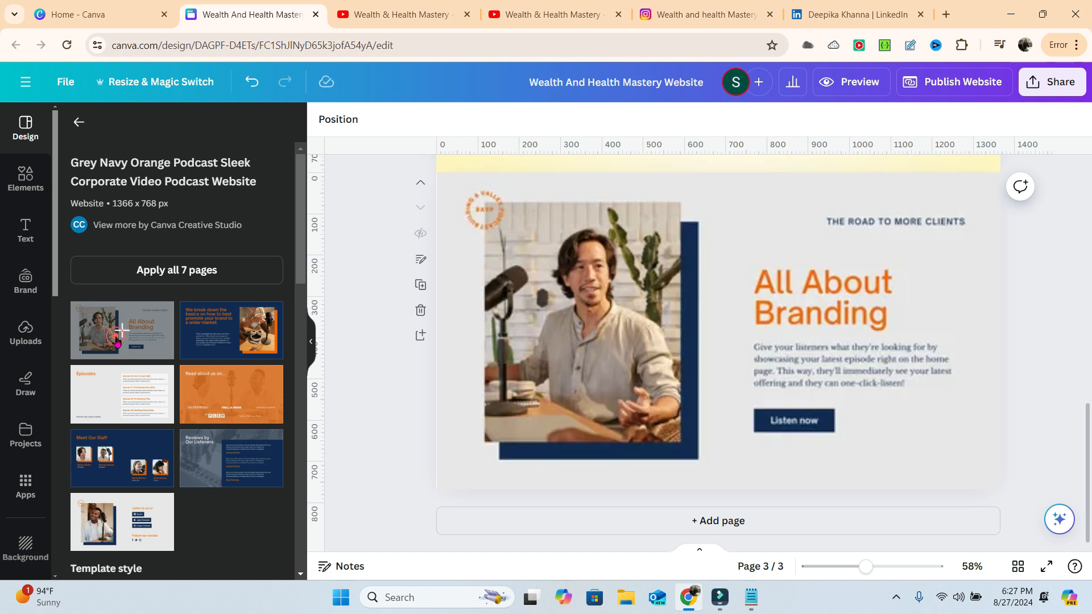
scroll(887, 461, up, 5)
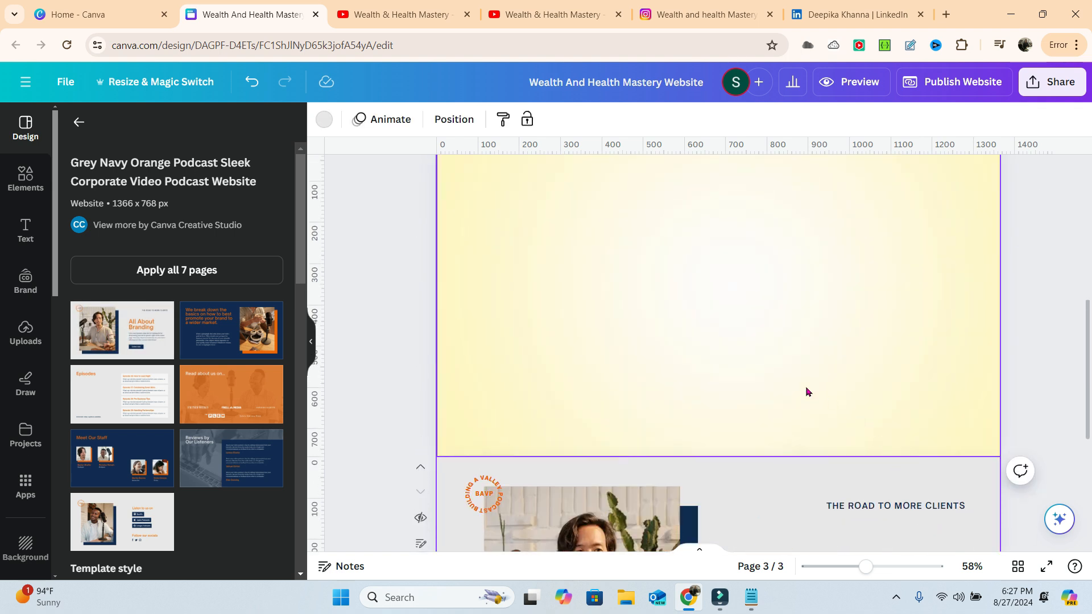
scroll(808, 392, up, 3)
scroll(708, 498, down, 5)
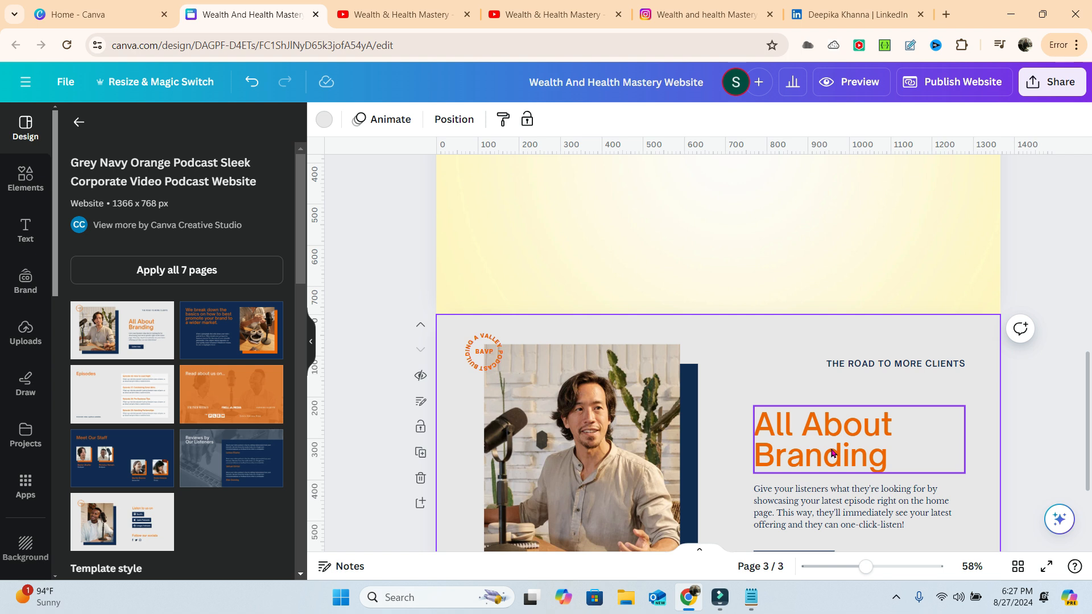
Step: Compare the home page, the blank second page and the podcast template on the third page
scroll(626, 344, up, 4)
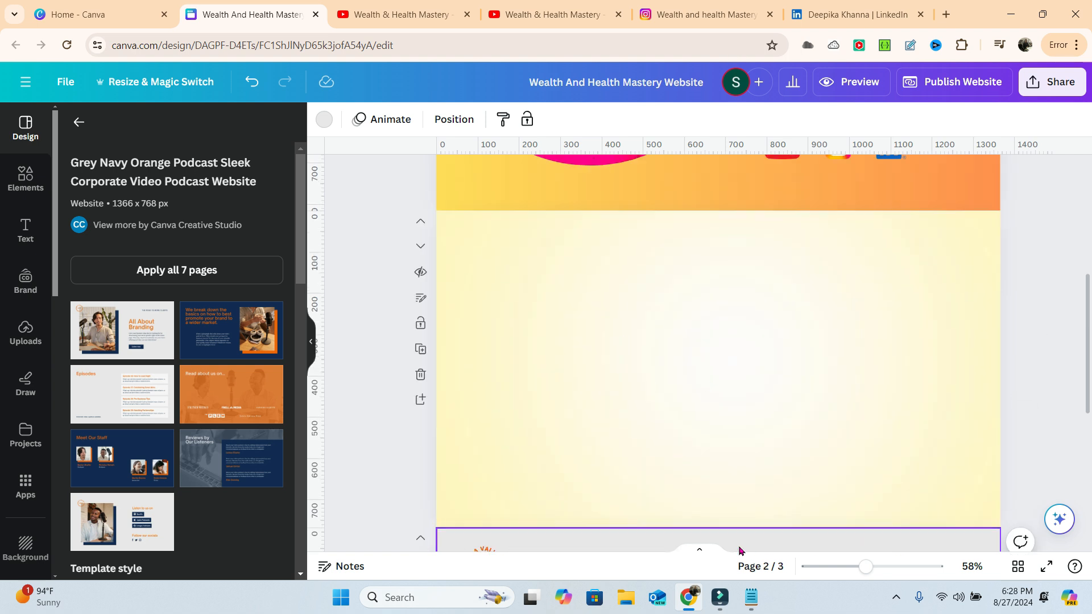
scroll(742, 512, down, 5)
scroll(794, 418, up, 4)
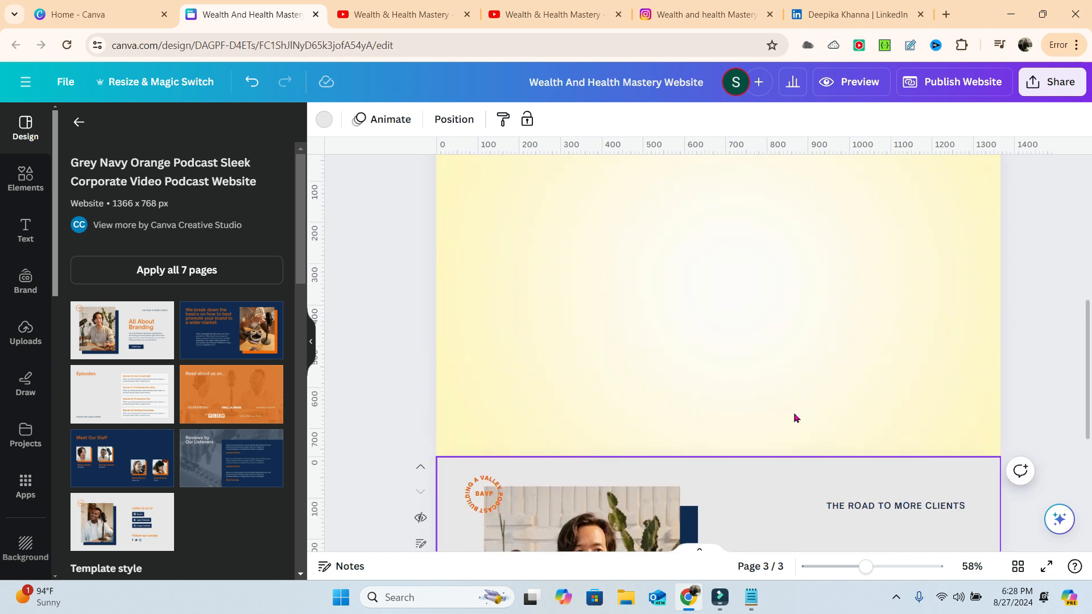
scroll(654, 377, up, 3)
scroll(683, 351, up, 5)
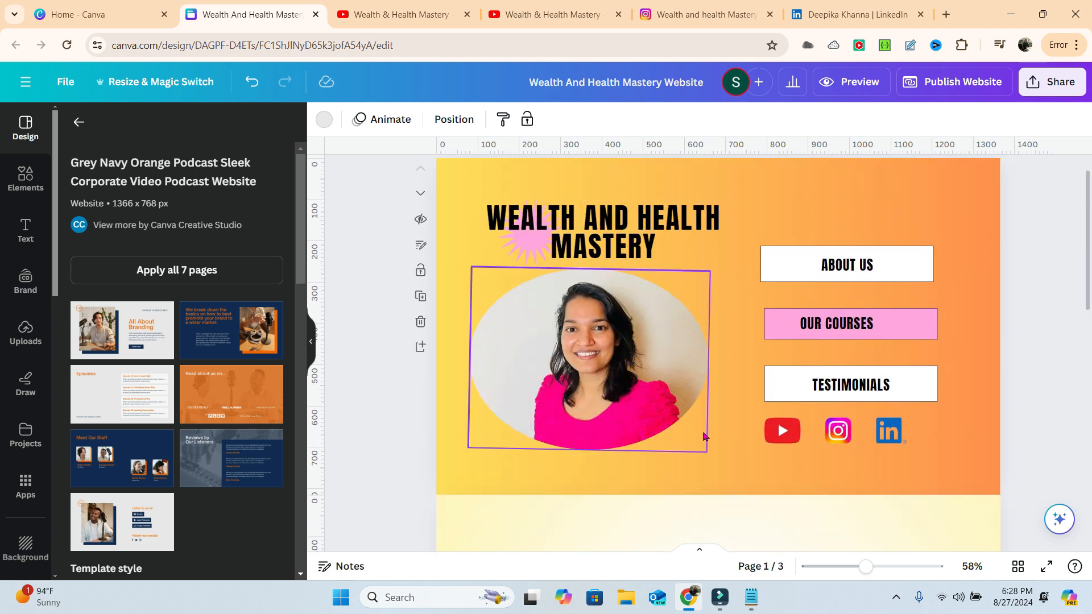
scroll(717, 455, down, 7)
scroll(827, 535, down, 5)
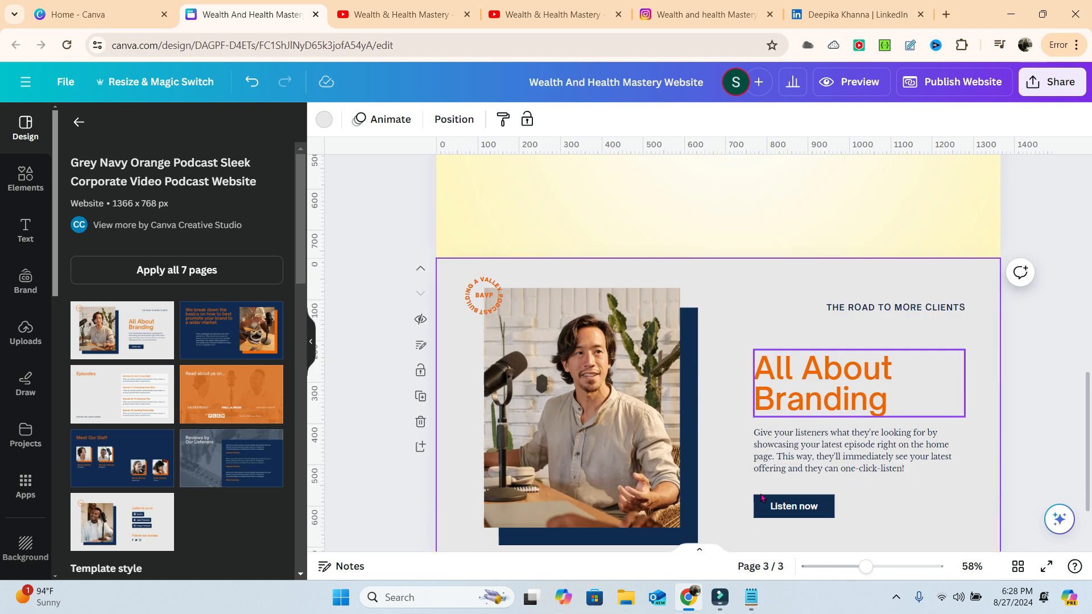
scroll(760, 494, up, 8)
scroll(760, 495, up, 2)
Step: Copy the home page's title onto the blank second page and change the copy's text to "ABOUT US"
click(549, 259)
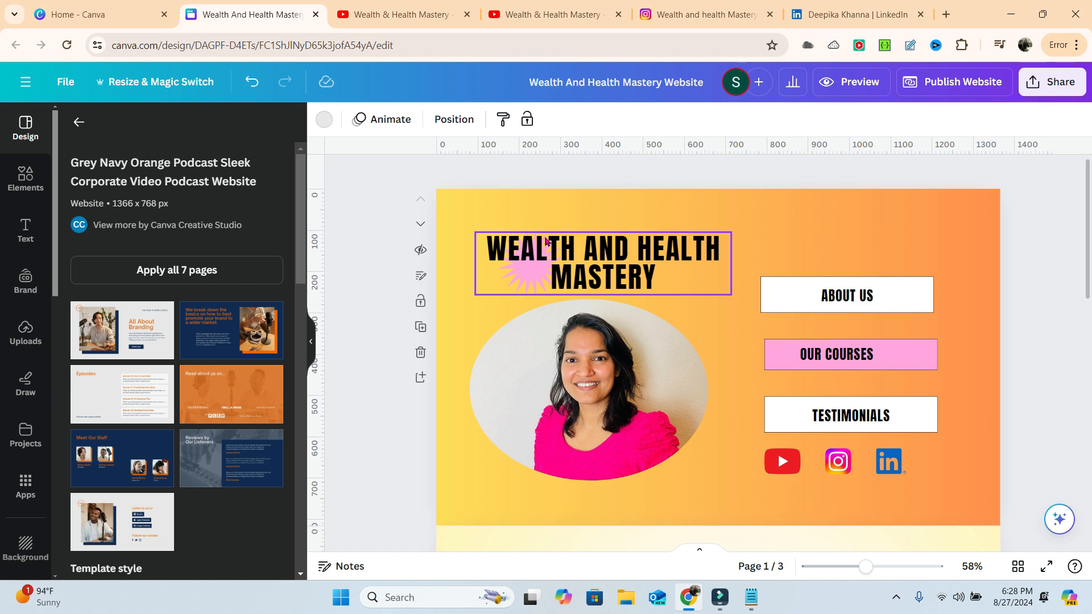
scroll(559, 265, down, 5)
click(544, 329)
text(WEALTH AND HEALTH MASTERY)
double_click(615, 315)
text(ABOUT US)
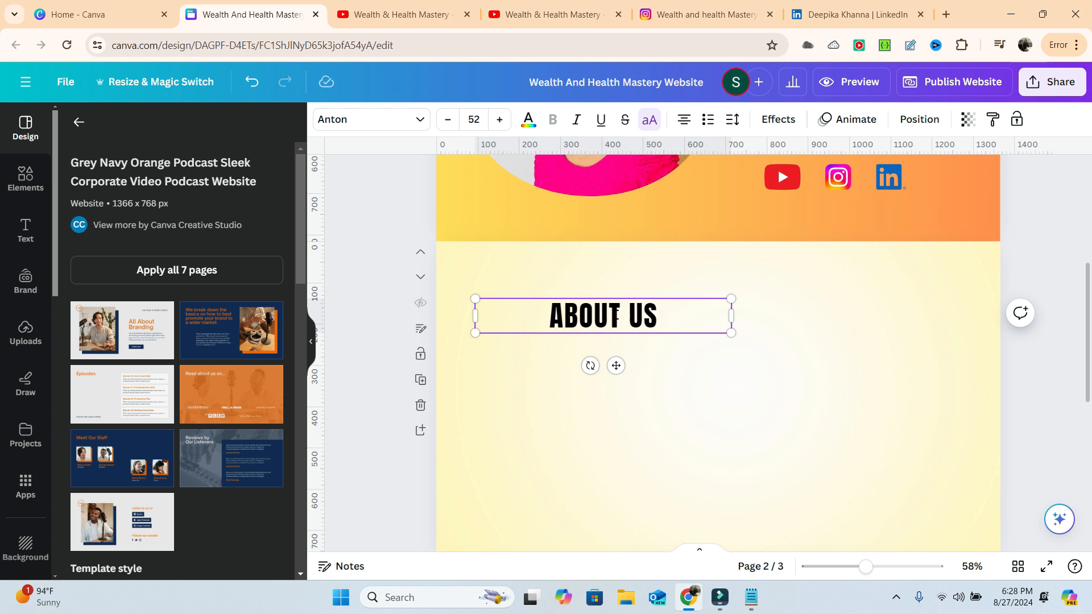
Step: Copy the podcast photo and its navy backing shape from page 3 onto the right half of the About Us page
click(646, 380)
scroll(704, 417, down, 6)
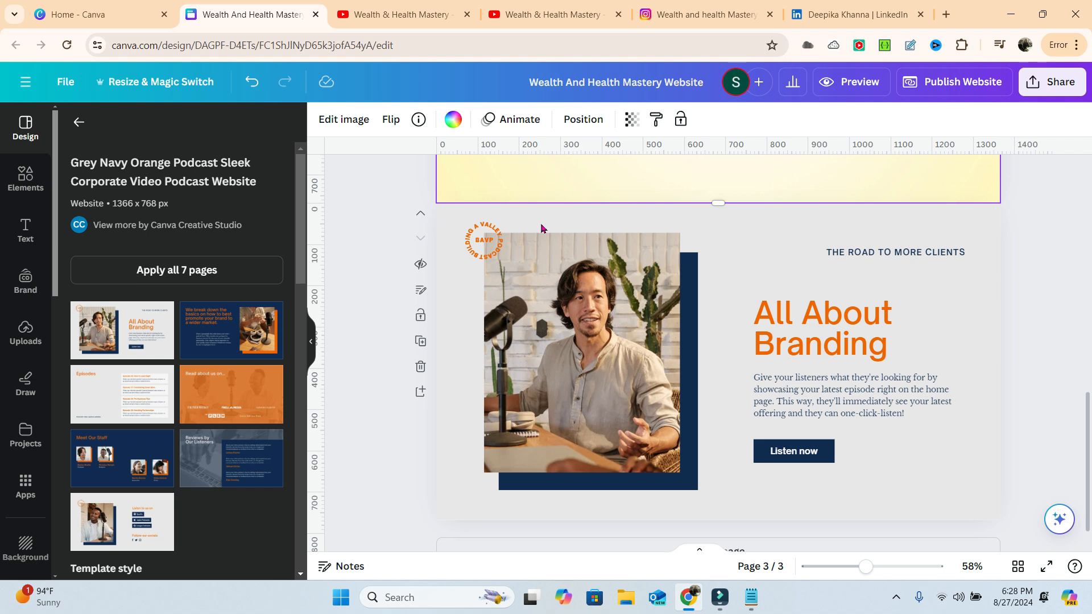
drag(538, 215, 673, 506)
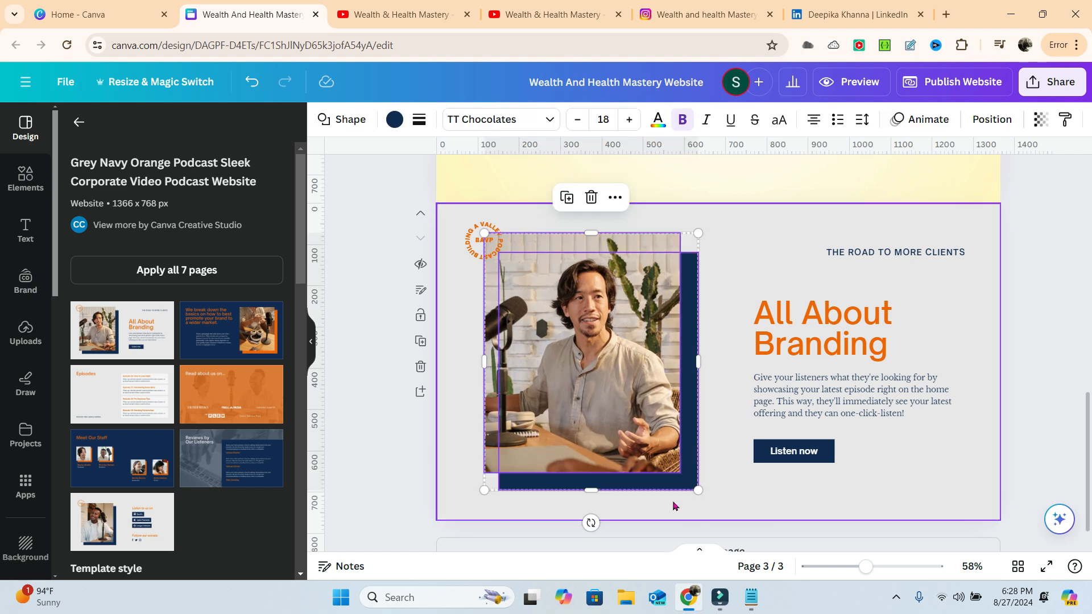
scroll(556, 283, up, 4)
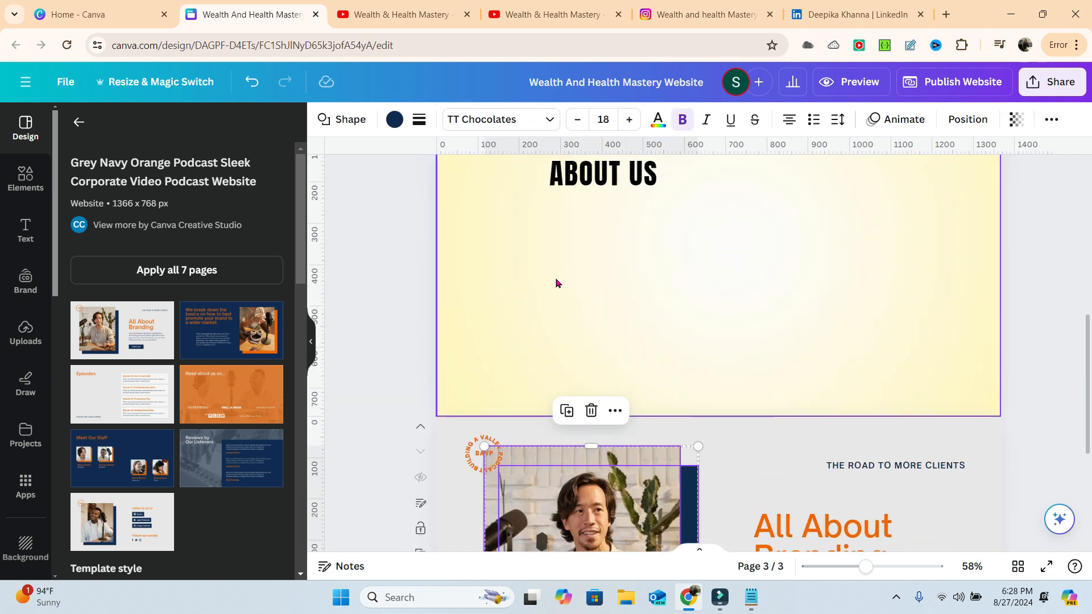
click(556, 283)
key(ctrl+v)
drag(599, 243, 848, 259)
click(1022, 310)
Step: Detach the podcast photo from its frame on the About Us page and delete the detached photo
scroll(1010, 338, up, 3)
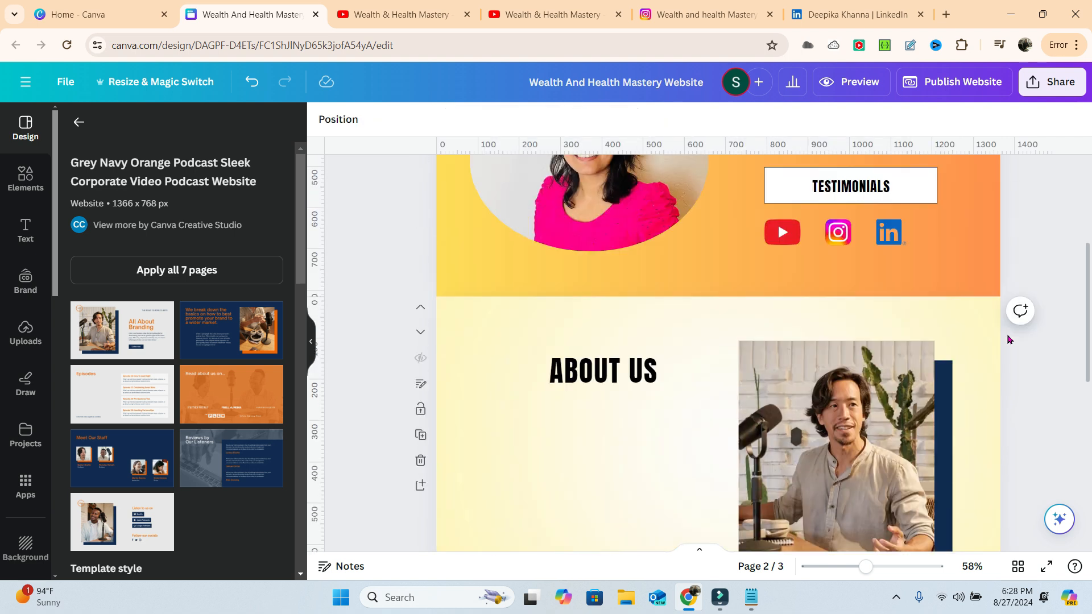
scroll(987, 341, down, 2)
double_click(821, 355)
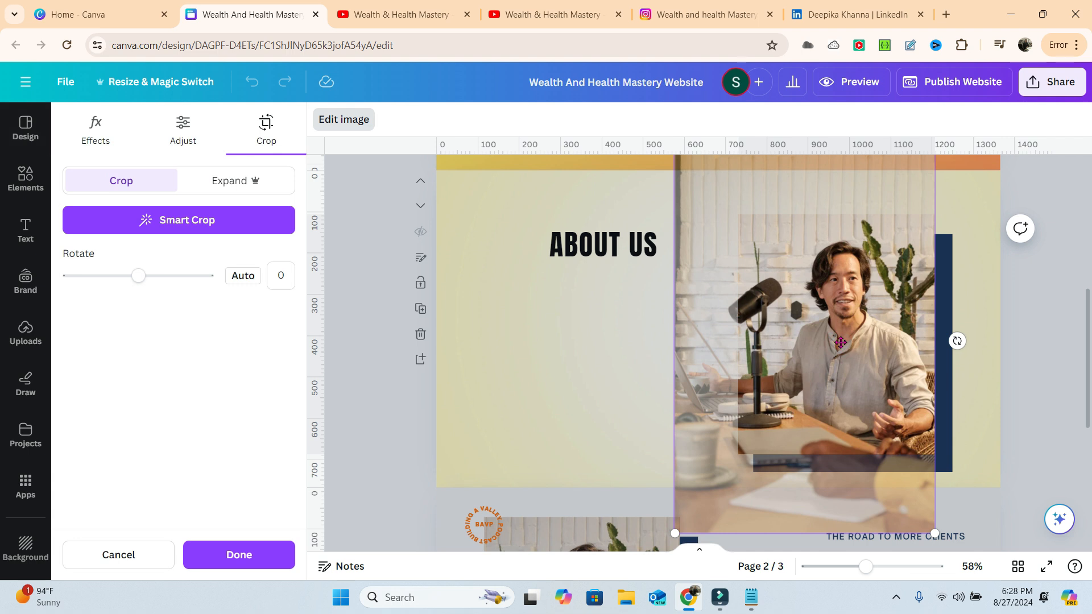
click(996, 395)
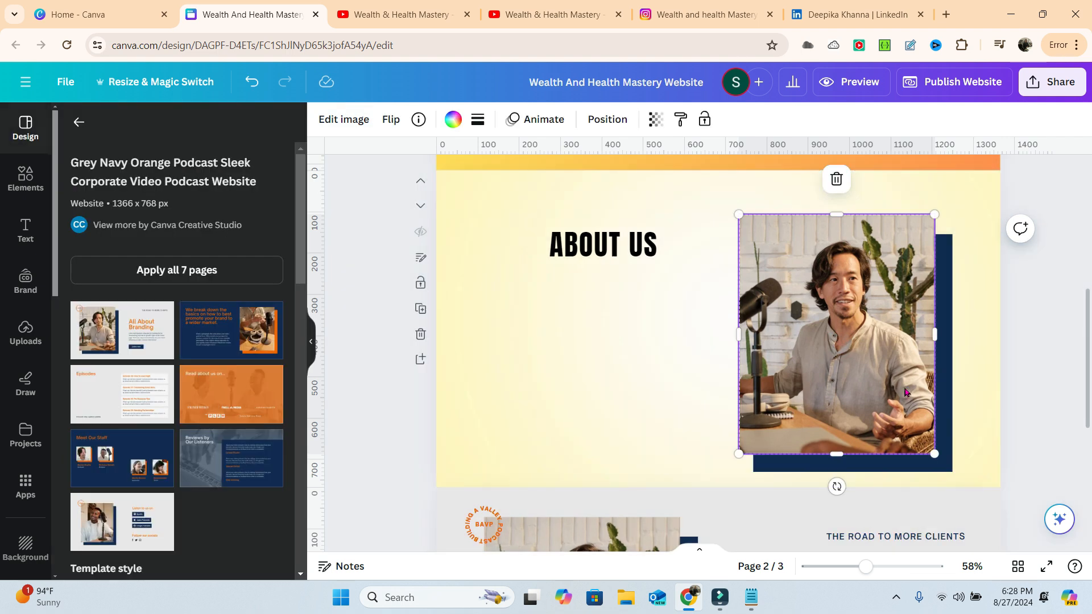
right_click(906, 392)
click(949, 528)
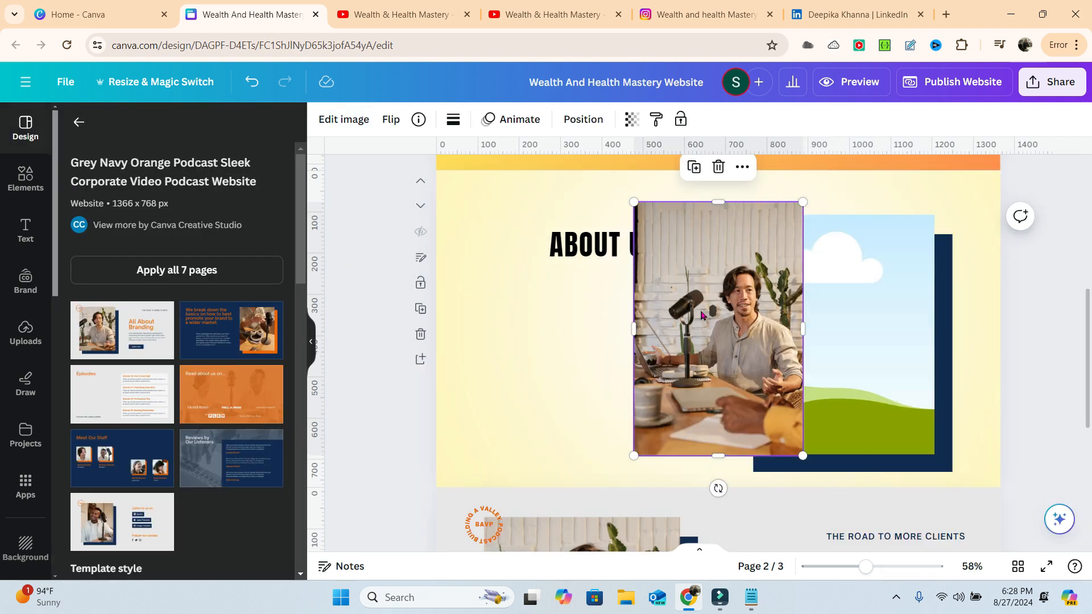
click(719, 167)
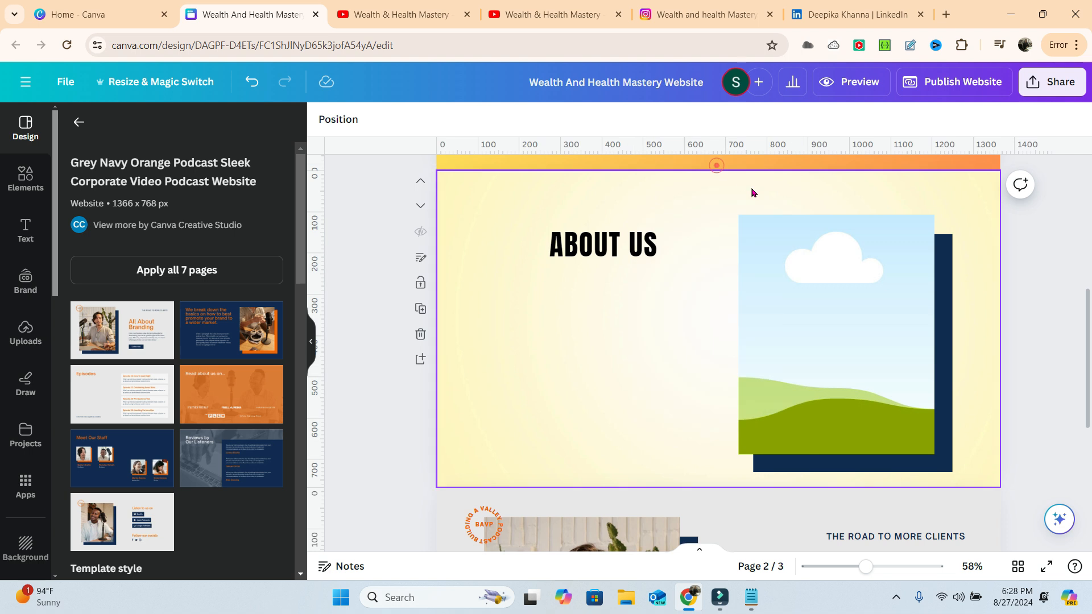
Step: Fill the empty frame on the About Us page with the uploaded portrait of the woman in the pink top
click(26, 336)
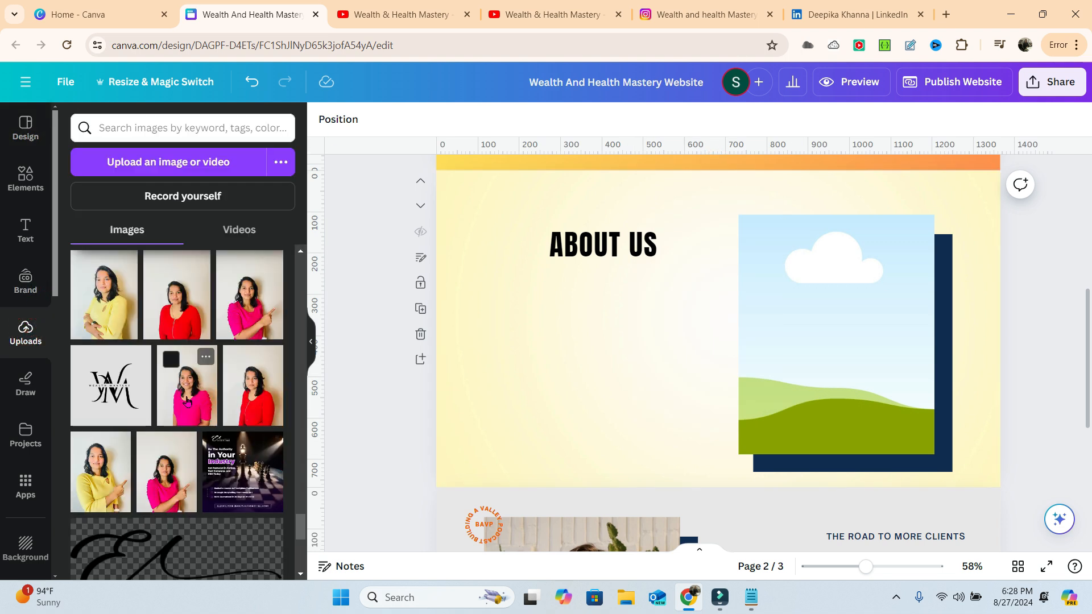
drag(187, 400, 715, 358)
drag(843, 363, 844, 363)
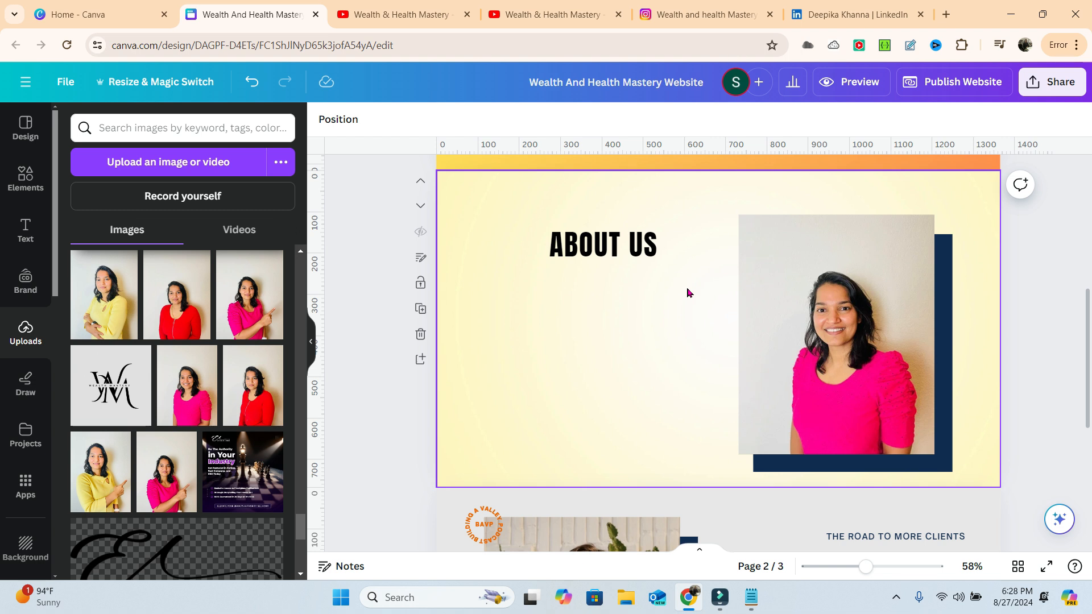
Step: Copy the template's body paragraph from page 3 to the About Us page and position it below the heading
scroll(732, 319, down, 4)
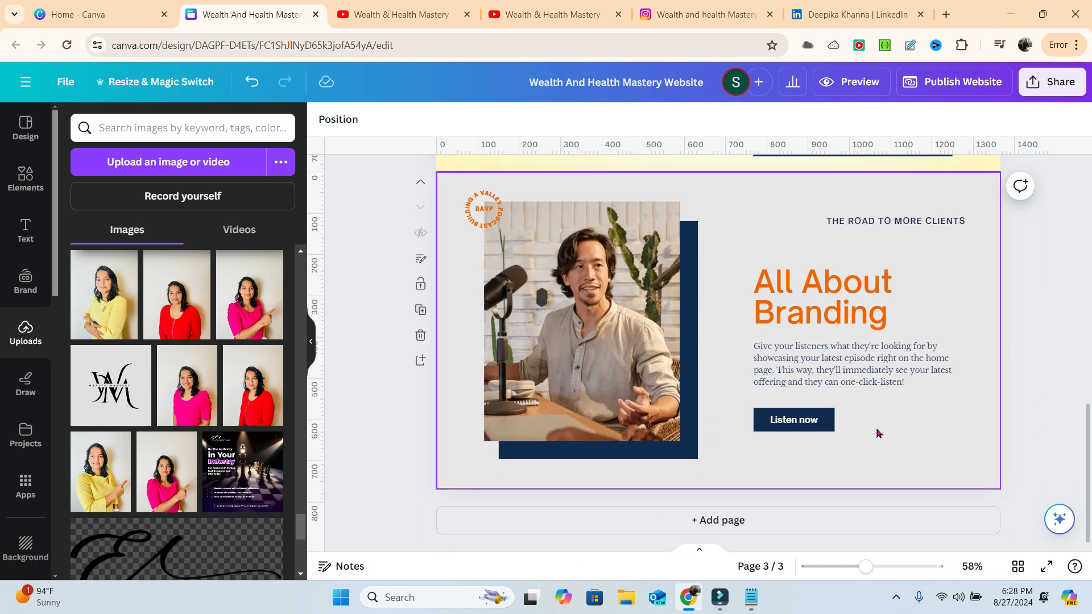
scroll(878, 435, up, 2)
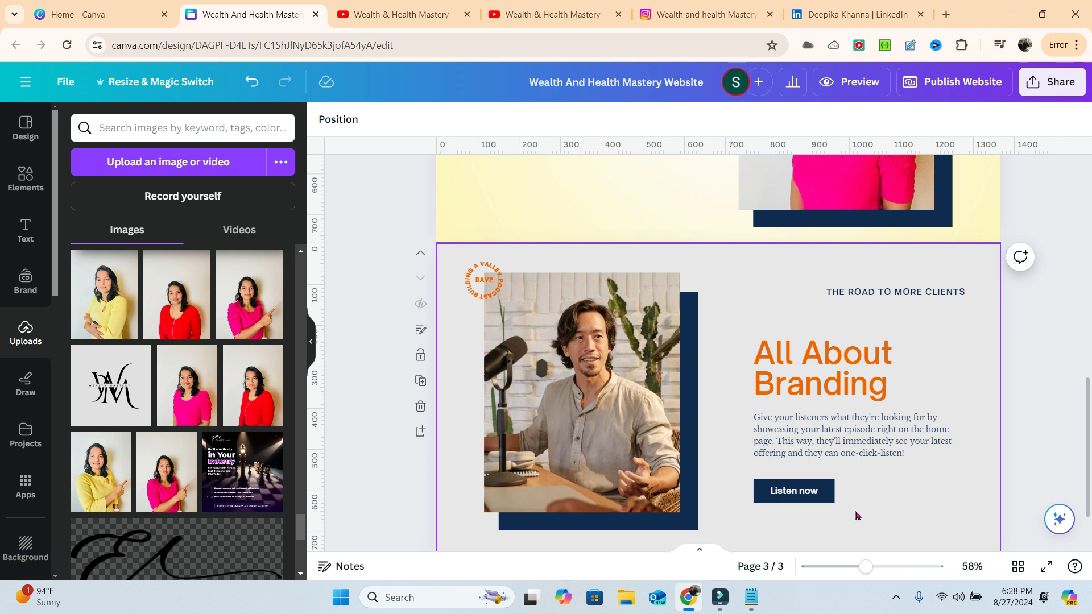
click(857, 516)
scroll(858, 516, up, 3)
scroll(876, 512, down, 5)
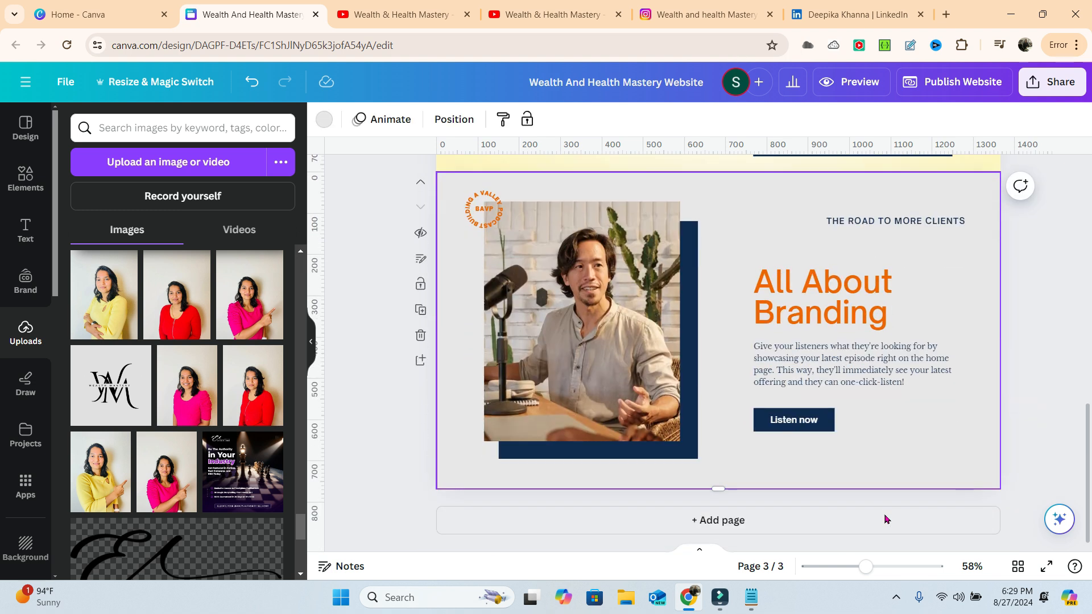
click(820, 379)
scroll(577, 301, up, 8)
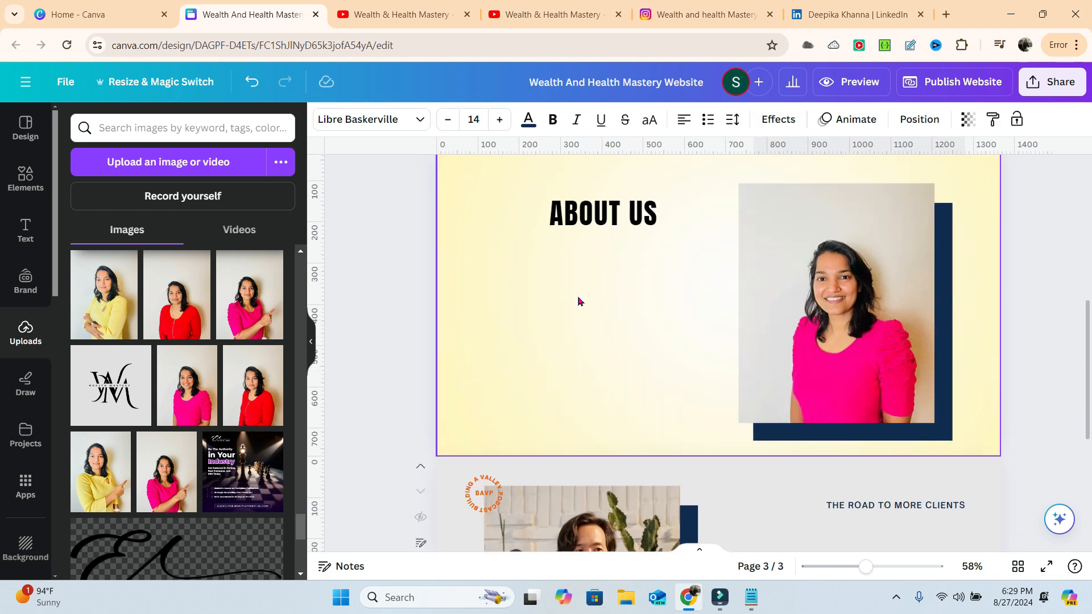
drag(873, 337, 622, 297)
scroll(652, 422, up, 4)
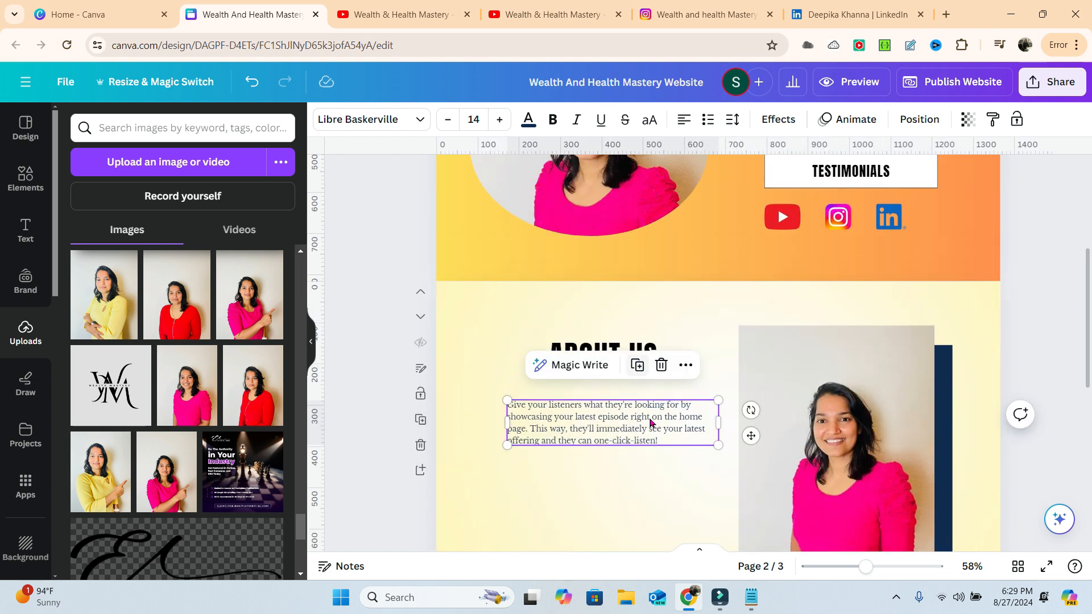
drag(648, 432, 626, 439)
Step: Change the font of the About Us paragraph to Anton
double_click(606, 422)
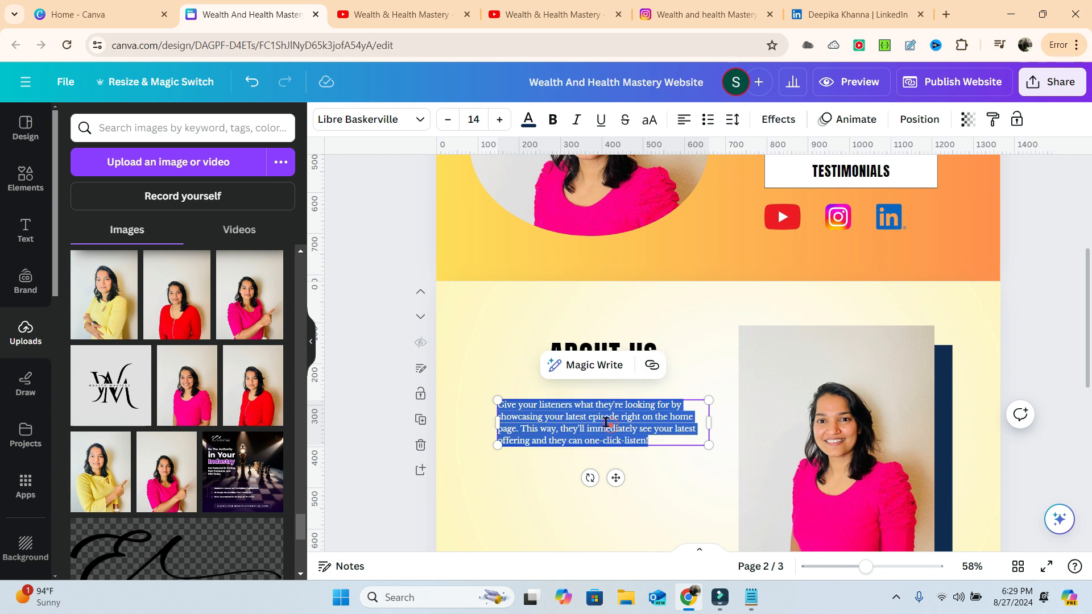
click(404, 120)
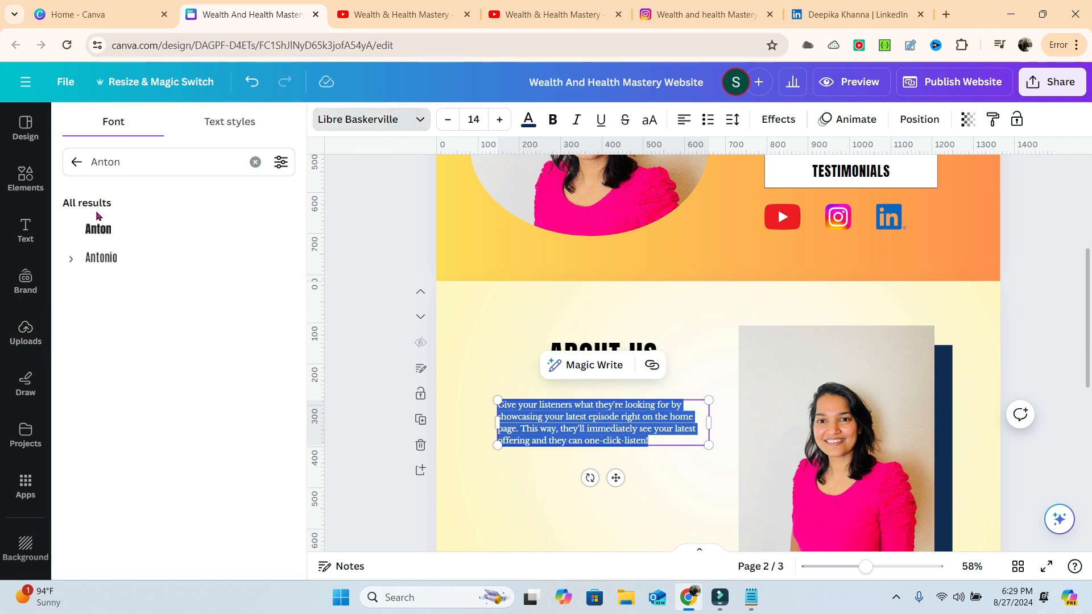
click(98, 229)
Step: Set the font size of the About Us paragraph to 25
scroll(614, 379, up, 5)
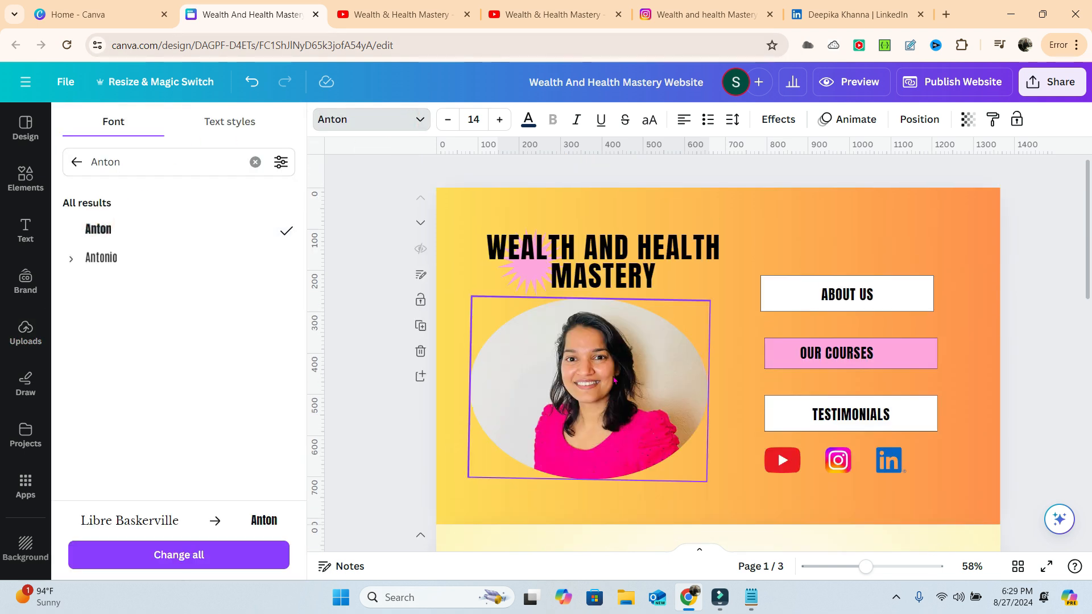
scroll(613, 377, down, 4)
scroll(611, 447, up, 4)
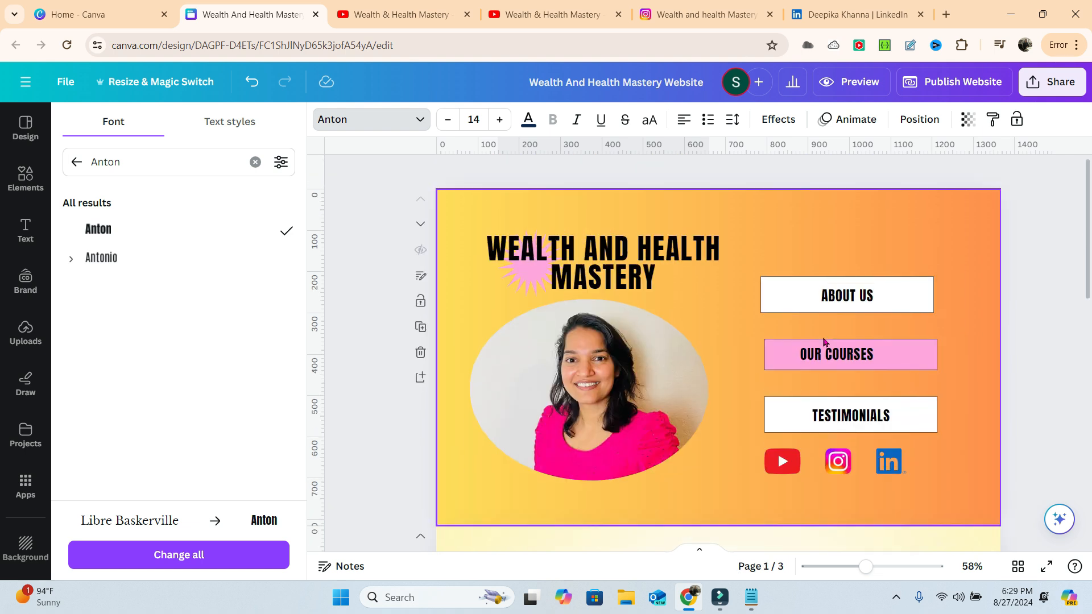
click(808, 300)
scroll(578, 432, down, 4)
click(577, 432)
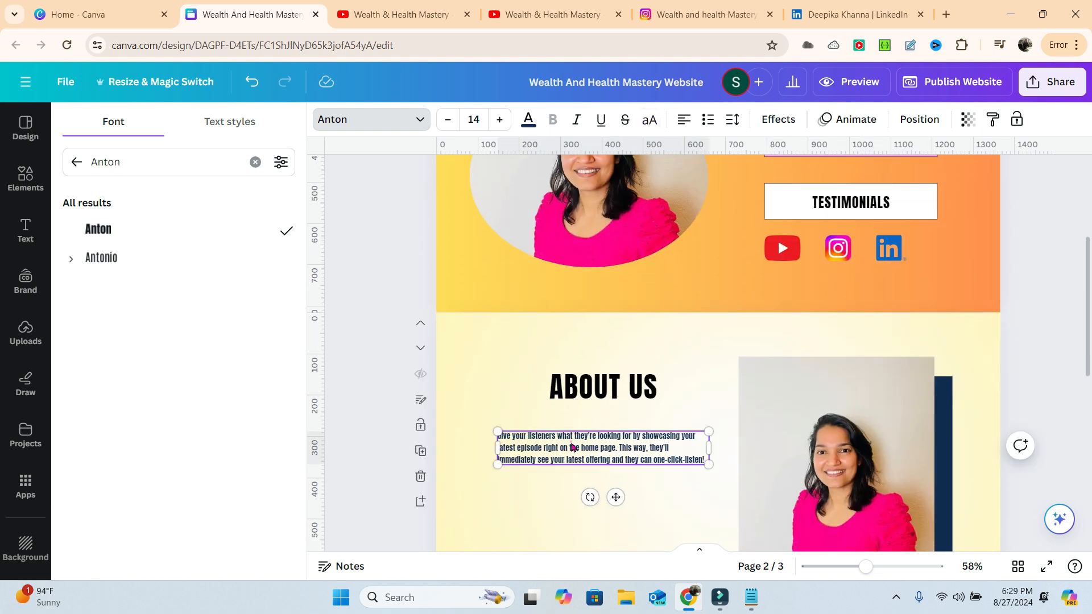
click(469, 117)
text(25)
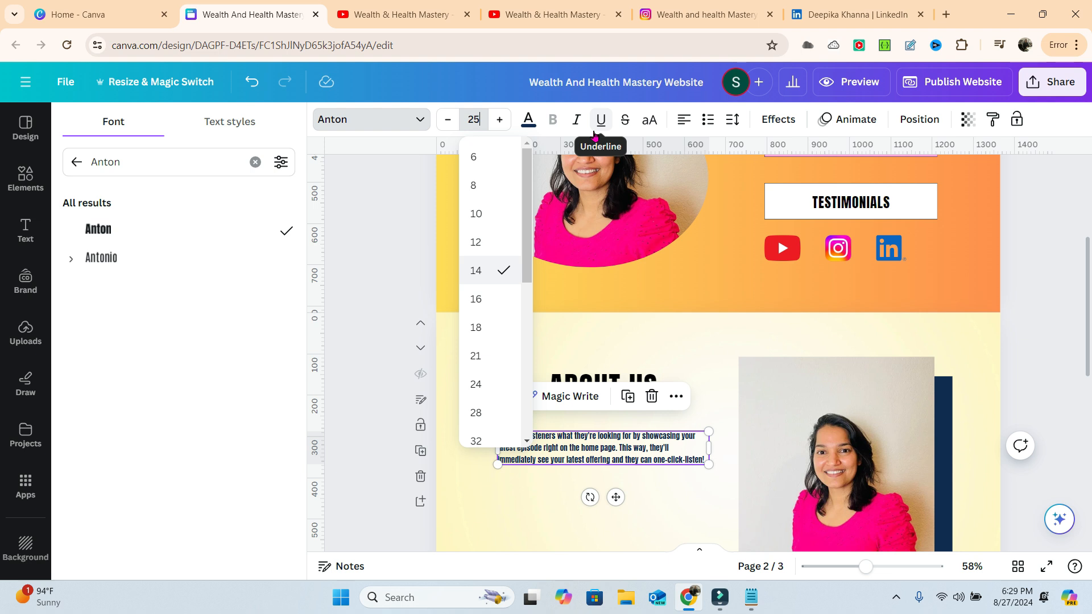
key(Return)
scroll(537, 446, down, 3)
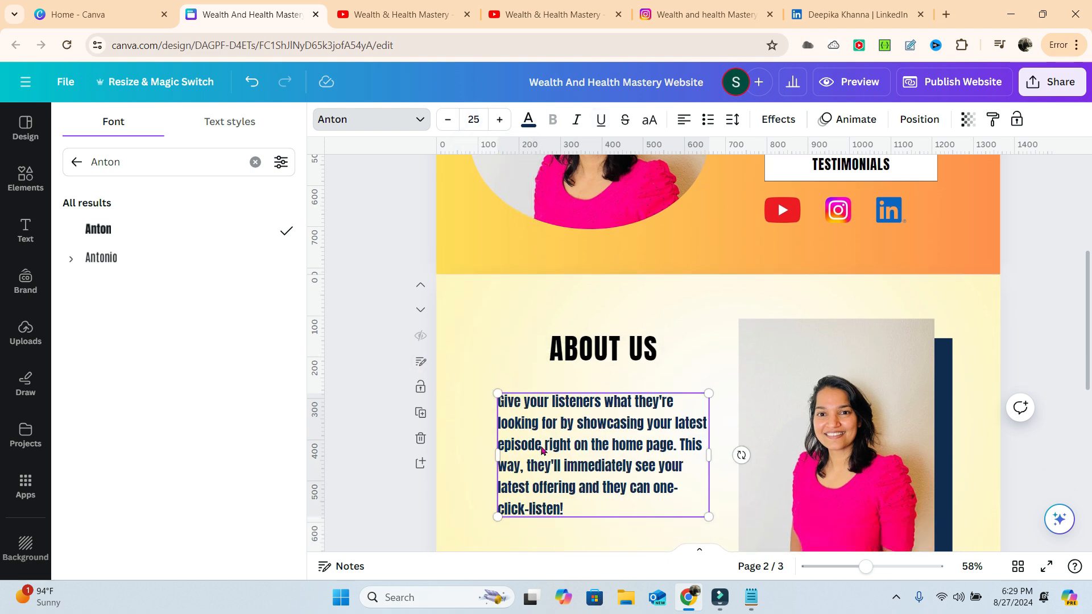
click(537, 446)
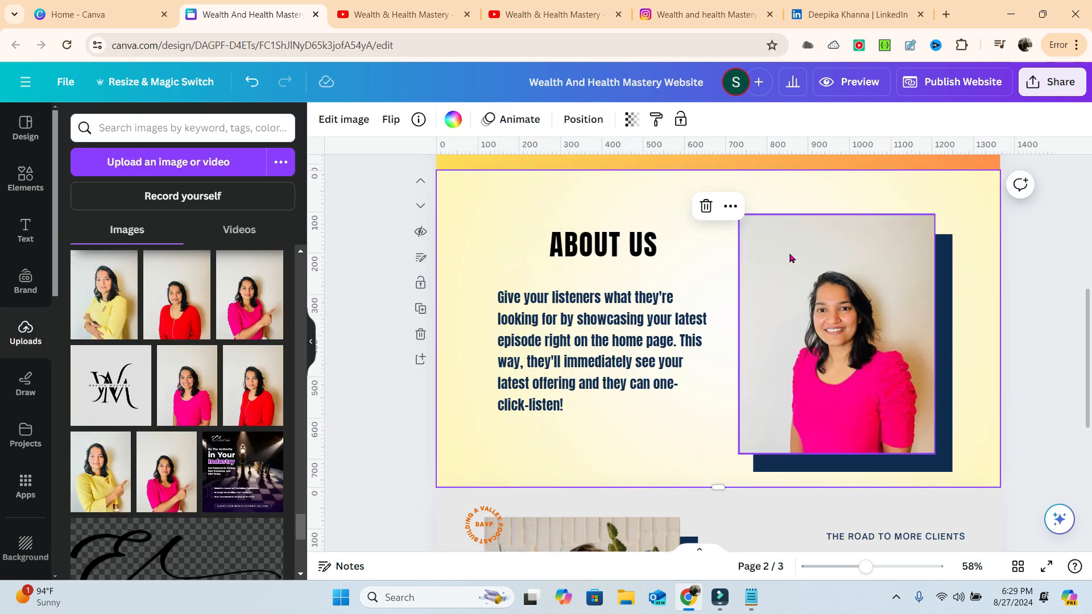
Step: Review the home page's navigation buttons alongside the heading, paragraph and portrait of the About Us section
scroll(765, 353, up, 8)
scroll(772, 259, down, 8)
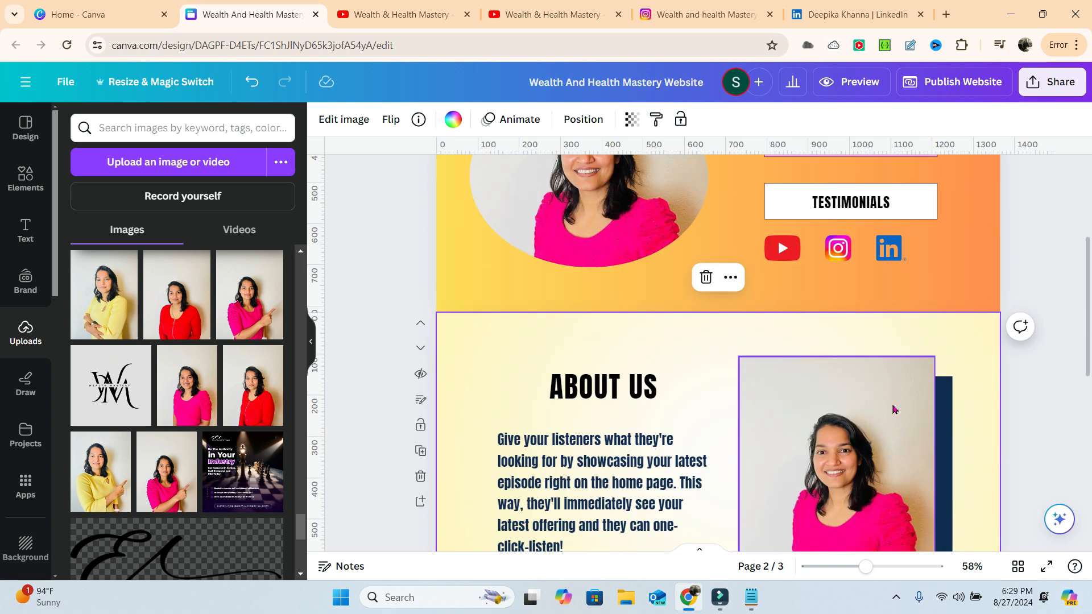
scroll(841, 334, up, 3)
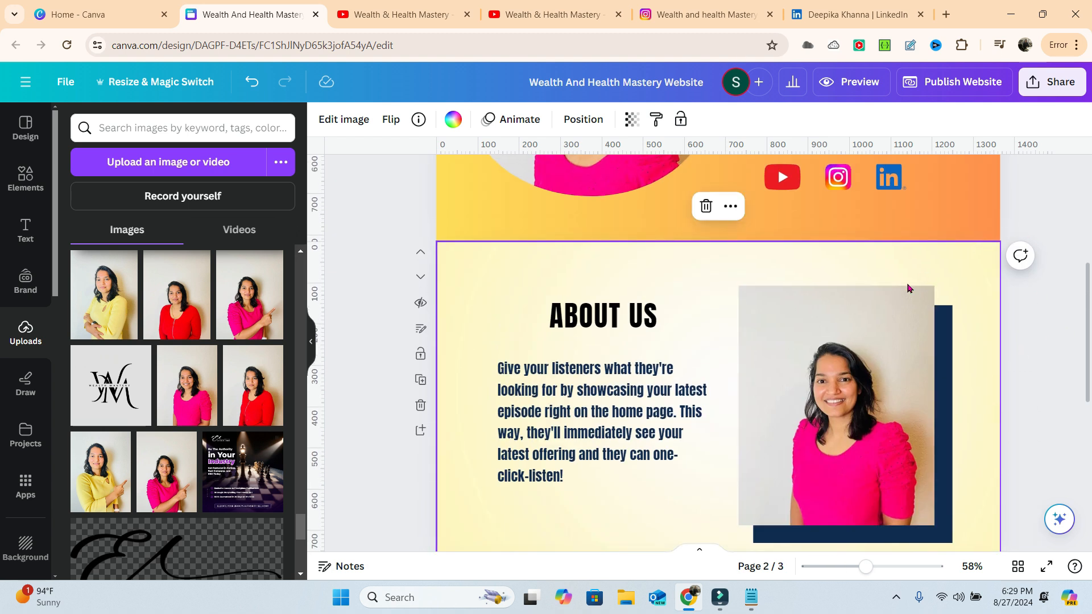
scroll(907, 288, up, 4)
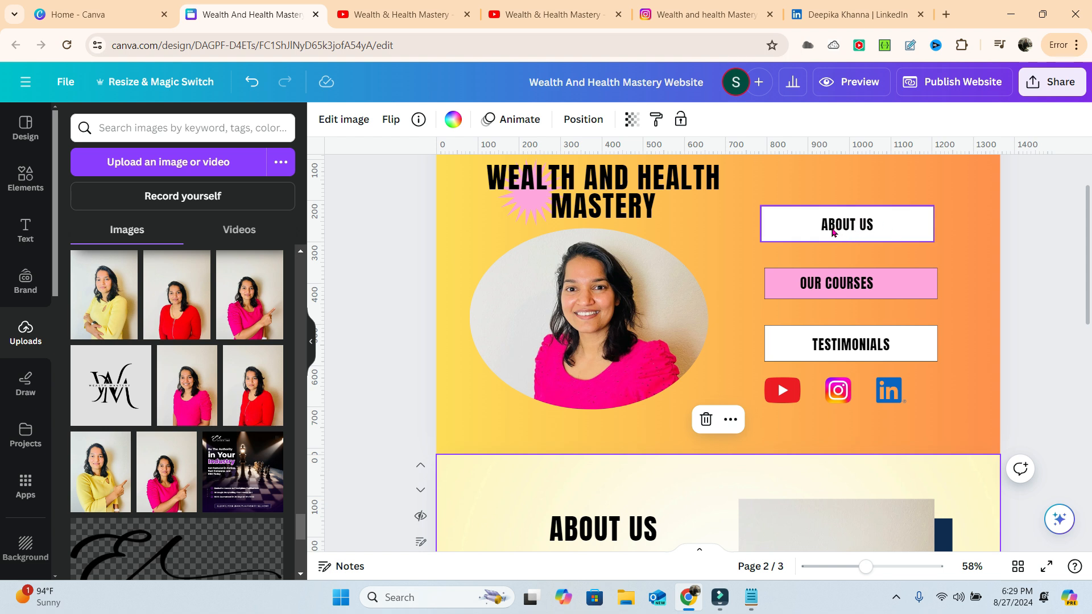
scroll(641, 422, down, 1)
scroll(640, 417, down, 2)
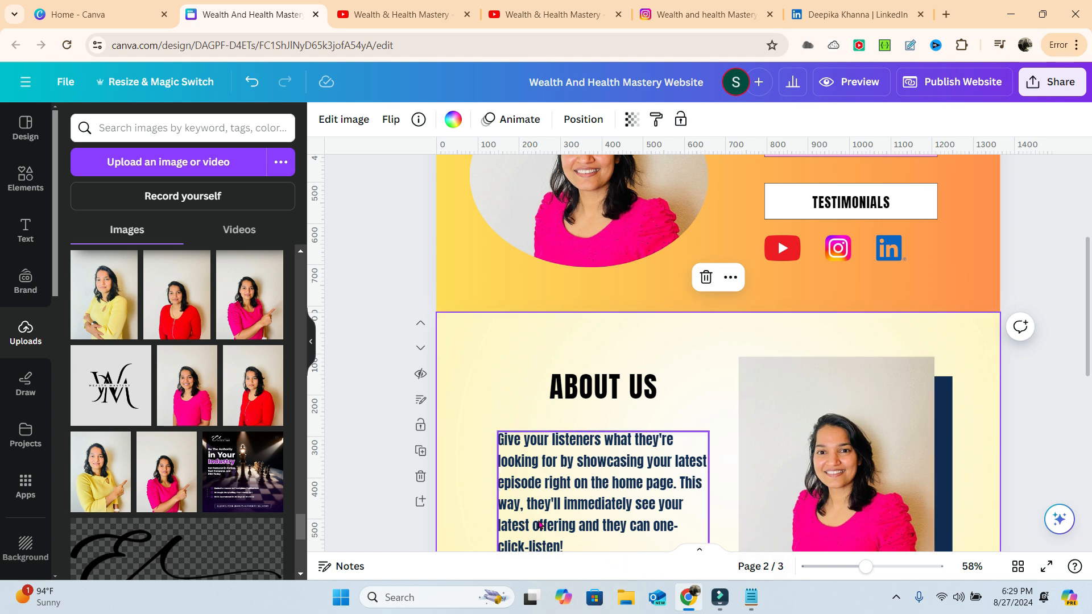
scroll(794, 512, up, 2)
scroll(795, 512, up, 2)
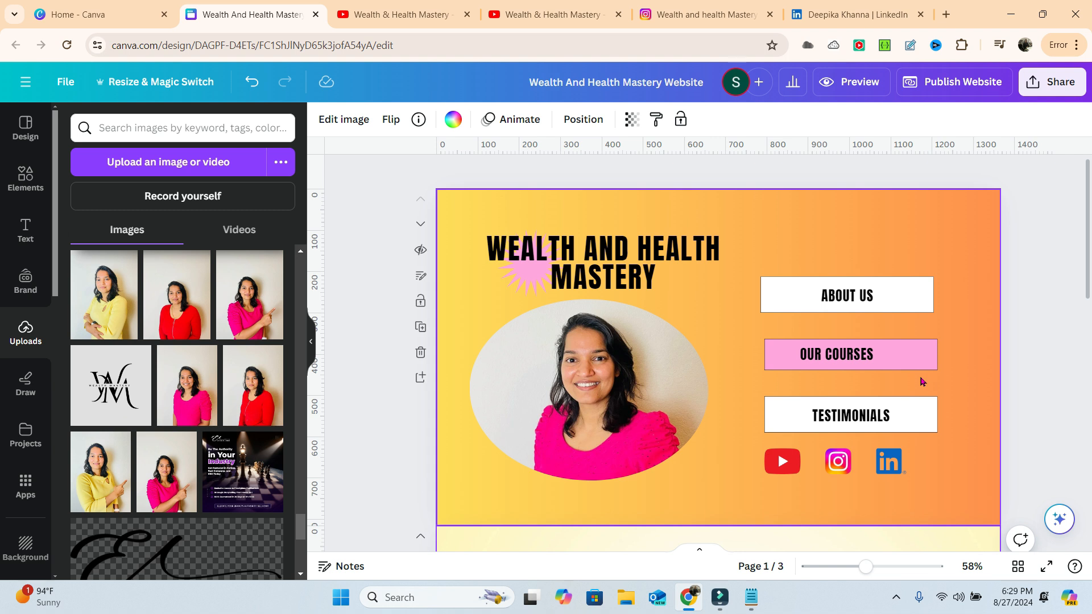
scroll(893, 414, down, 3)
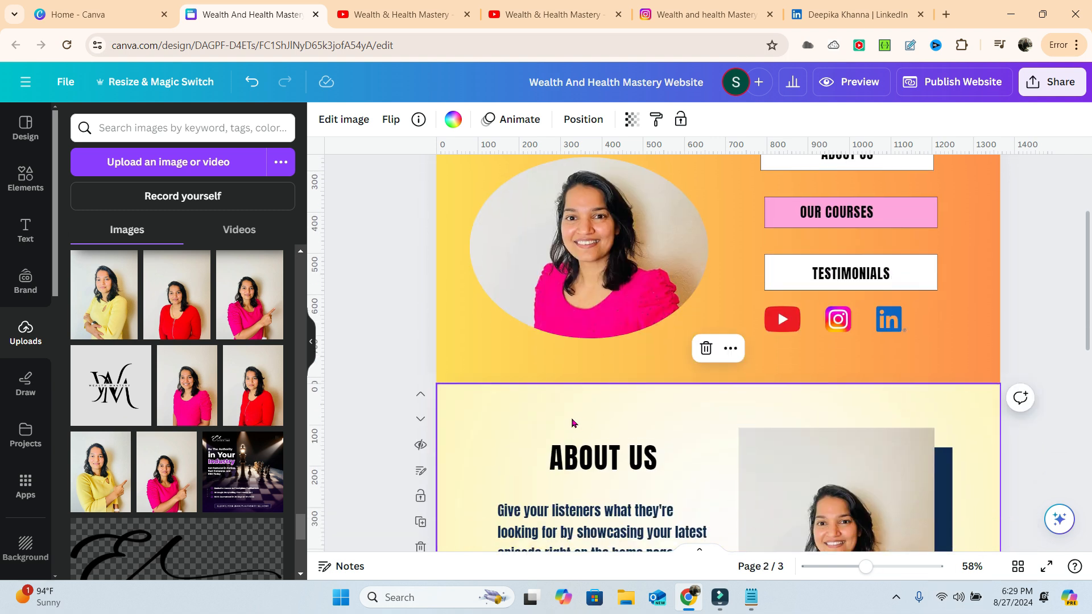
Step: Show all pages as a grid and name the first page Home
scroll(571, 417, down, 3)
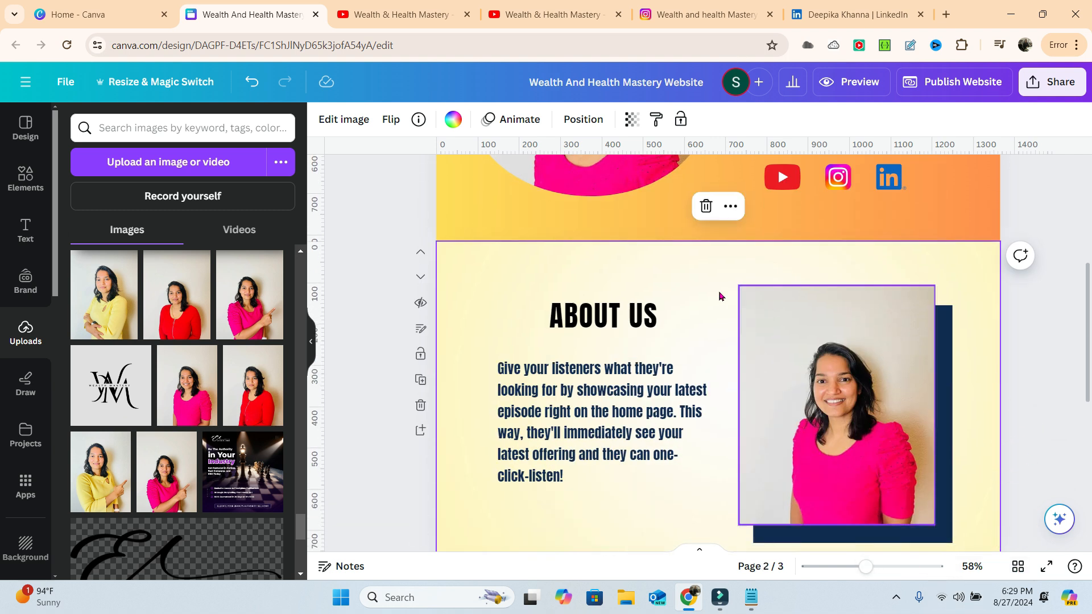
scroll(777, 295, up, 3)
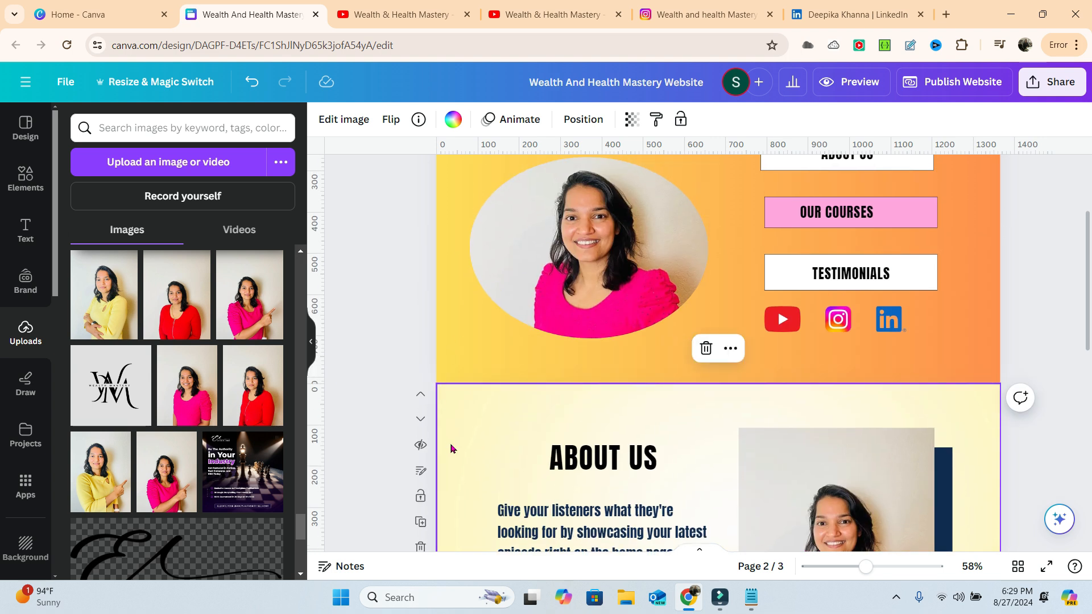
click(1016, 569)
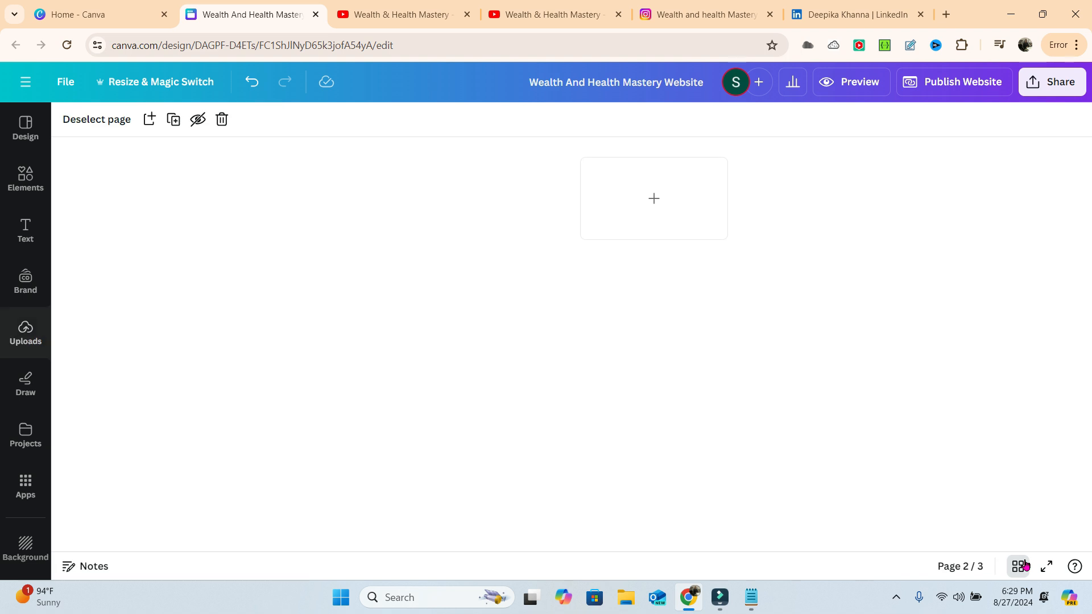
click(136, 255)
click(175, 257)
text(Home)
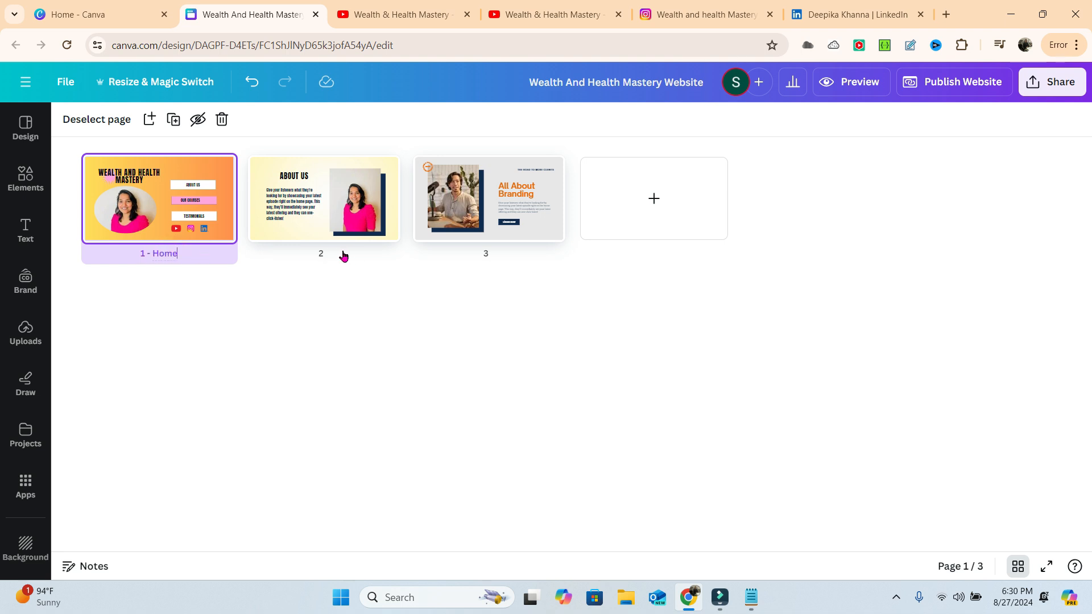
Step: Name the second page About Us
click(346, 255)
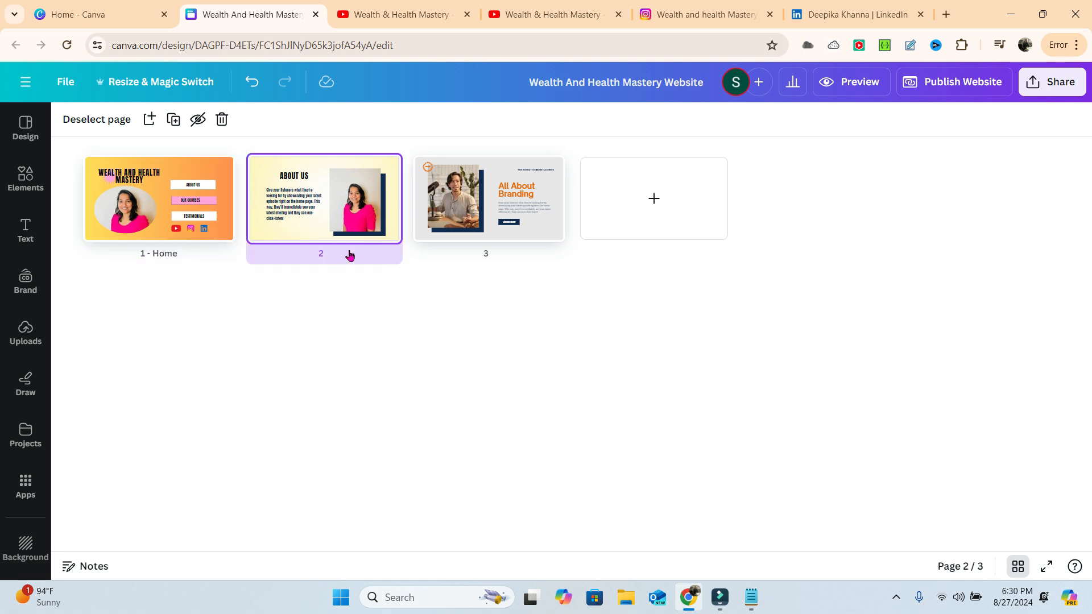
click(338, 252)
text(About Us)
click(518, 259)
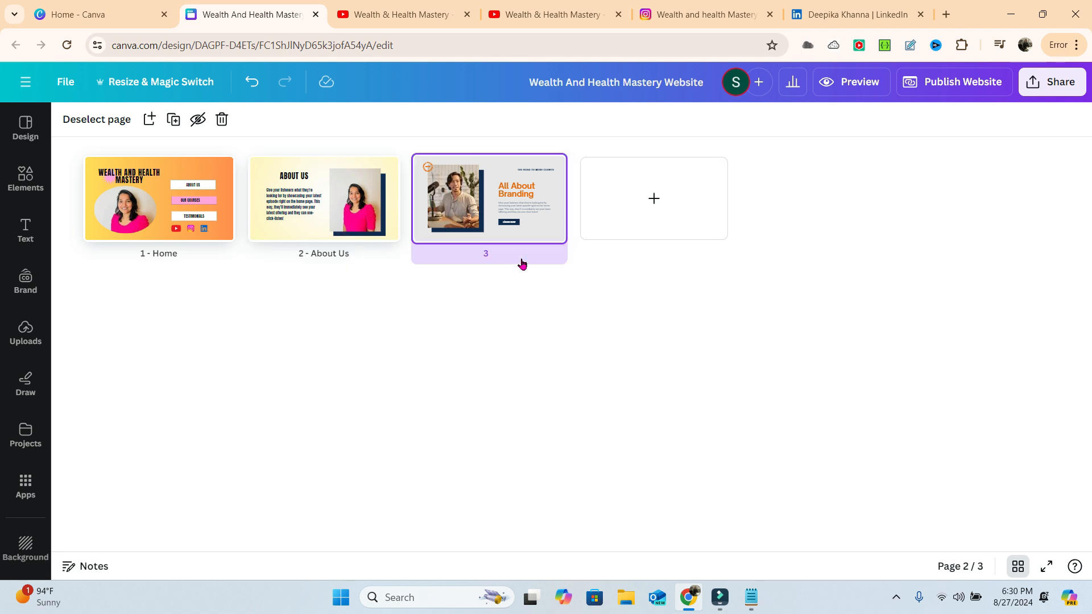
click(507, 255)
mouse_move(489, 208)
click(159, 226)
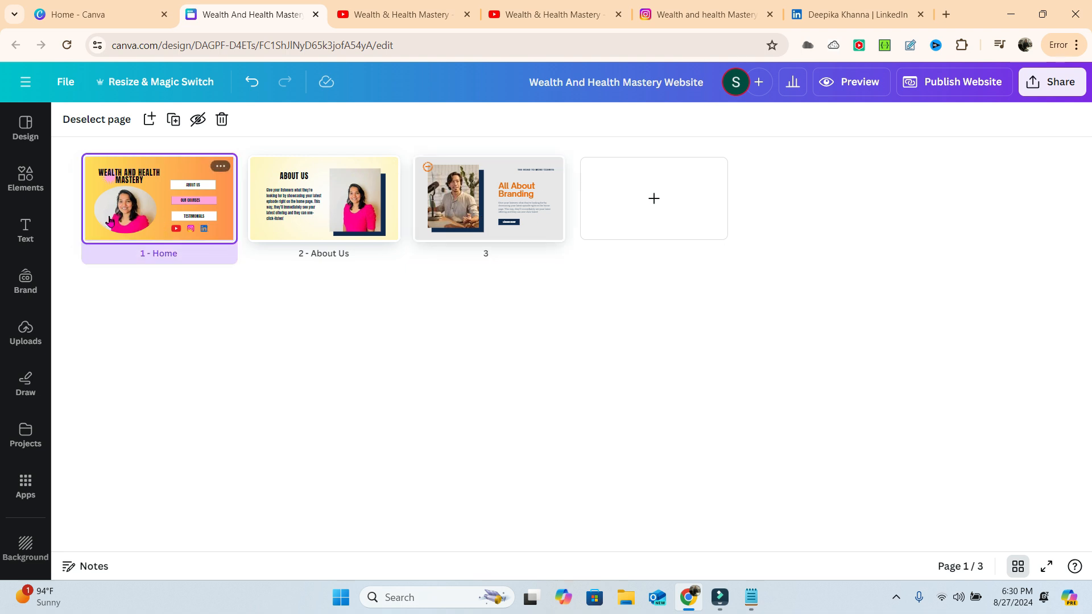
click(1047, 567)
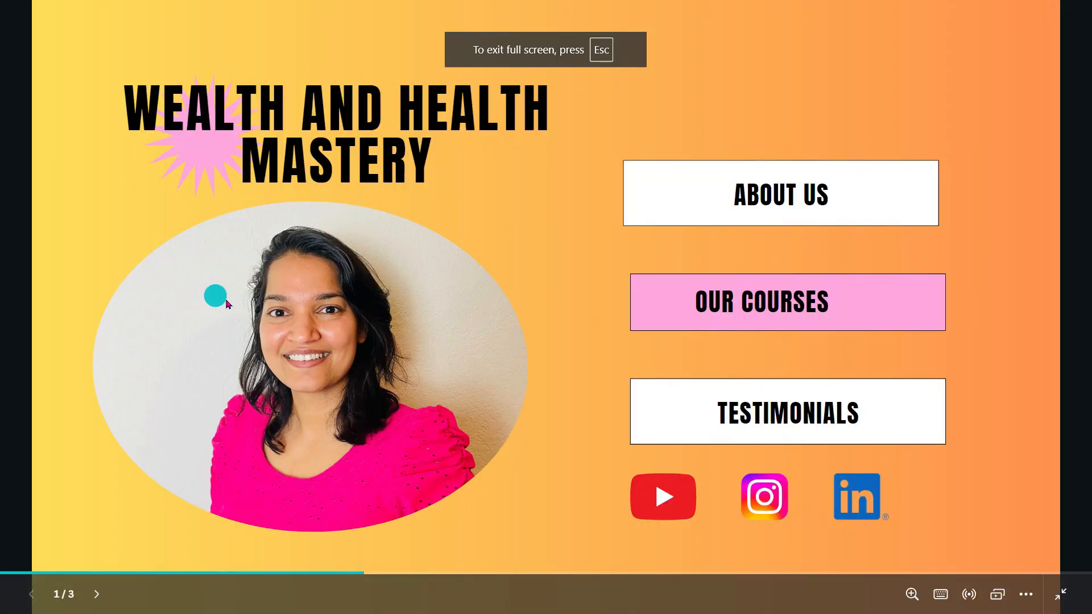
click(1059, 593)
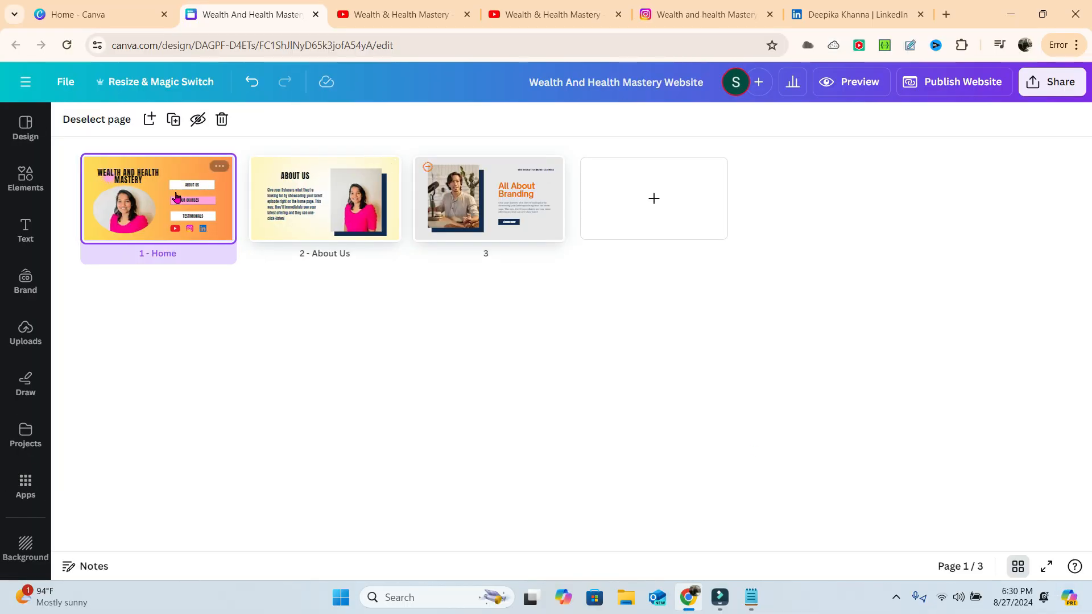
Step: Link the home page's About Us button text to the document page 2 - About Us
click(23, 126)
scroll(843, 371, down, 5)
scroll(842, 371, up, 6)
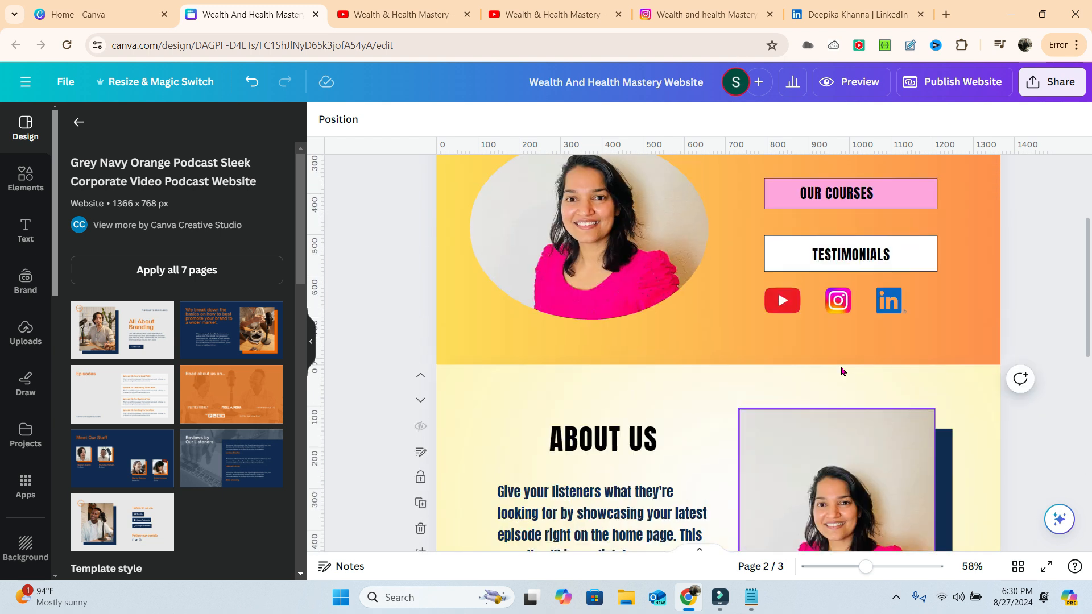
click(841, 305)
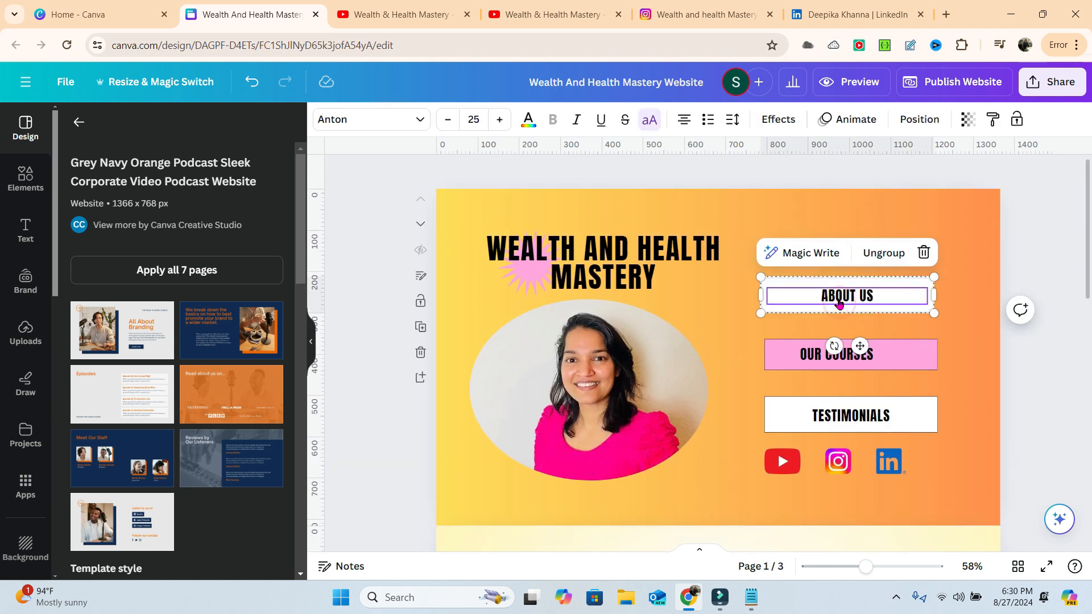
right_click(839, 306)
click(934, 434)
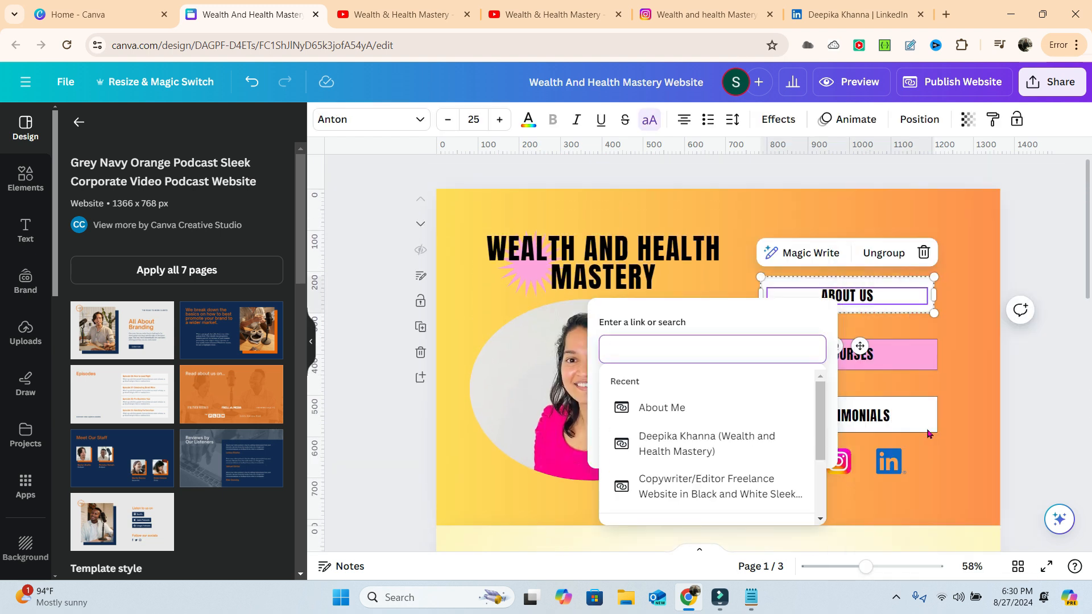
drag(821, 411, 823, 445)
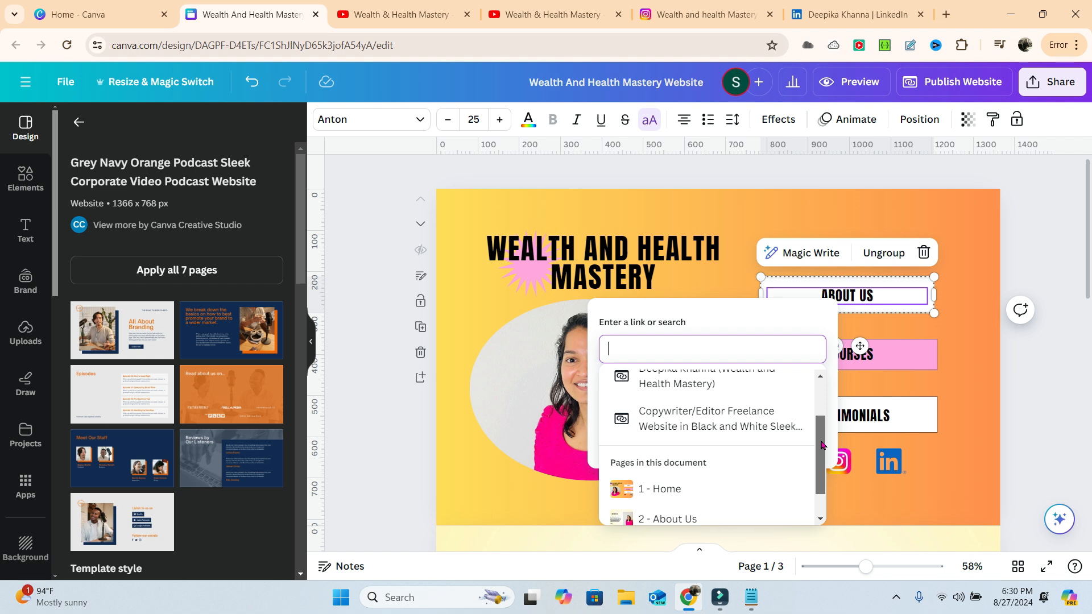
drag(822, 445, 822, 465)
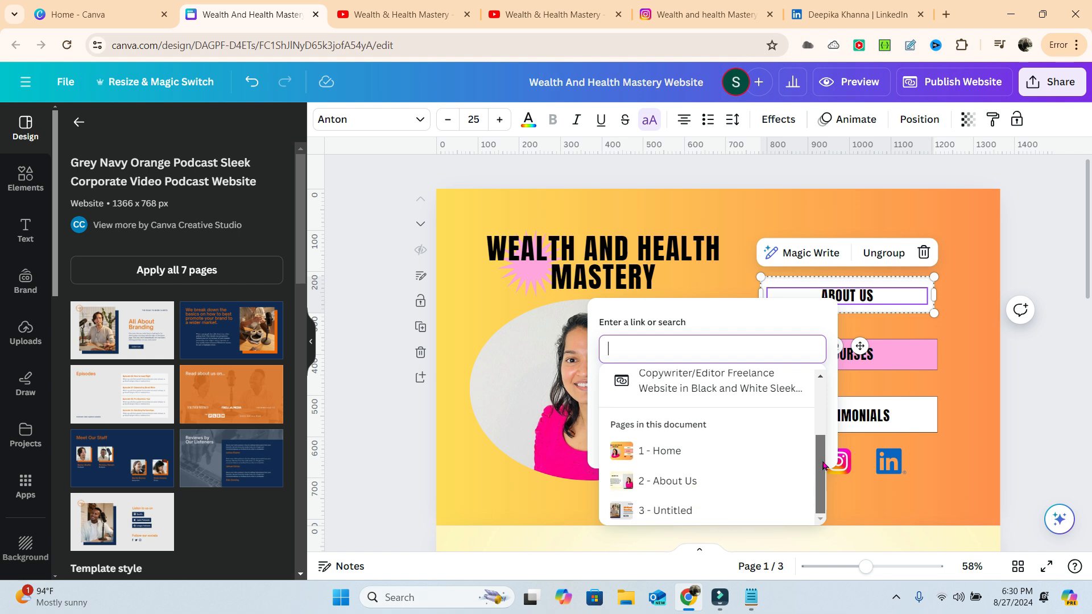
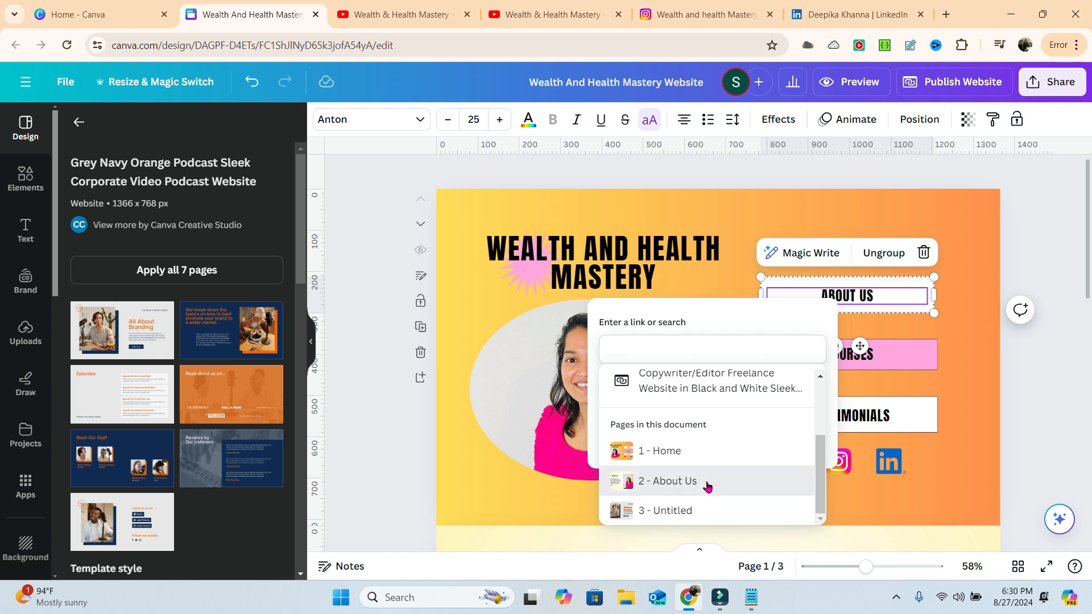
click(681, 482)
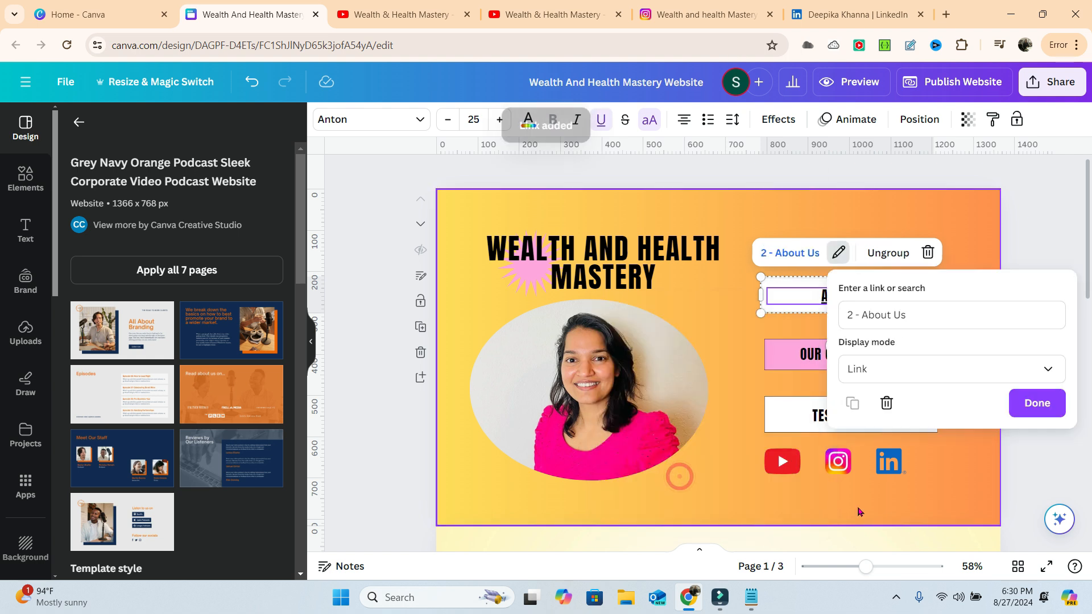
click(1037, 403)
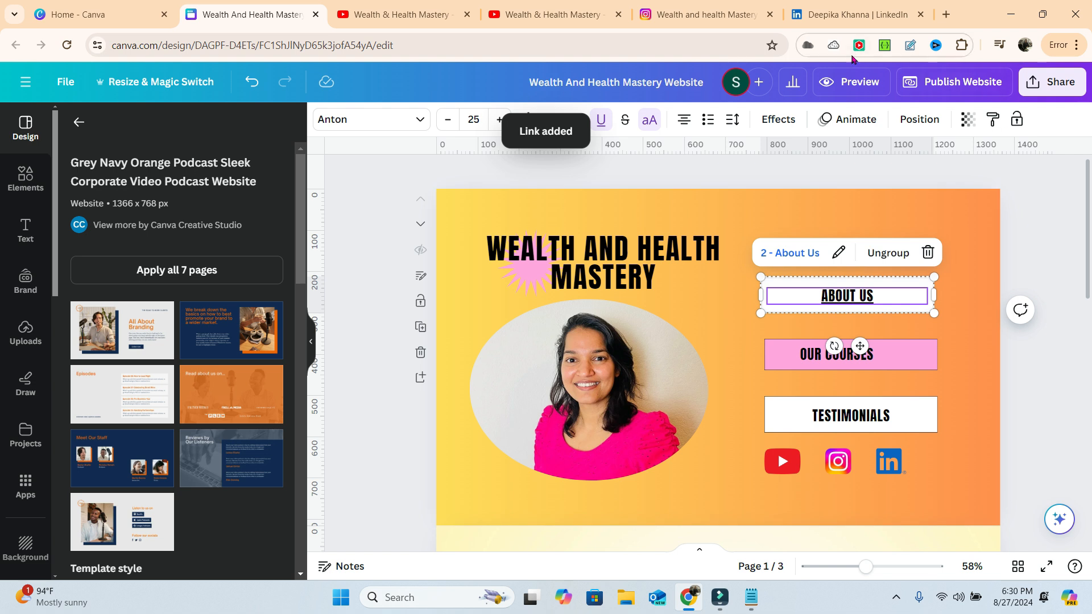
Step: Preview the website and test both the linked About Us button and the About Us entry in the navigation menu
click(859, 83)
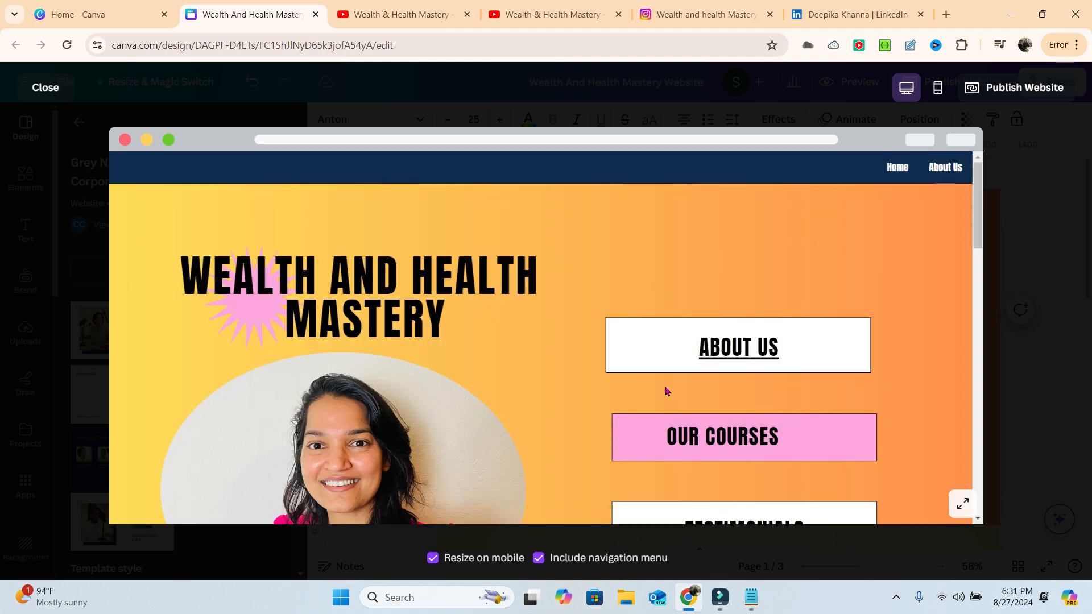
scroll(569, 390, down, 3)
scroll(796, 412, up, 2)
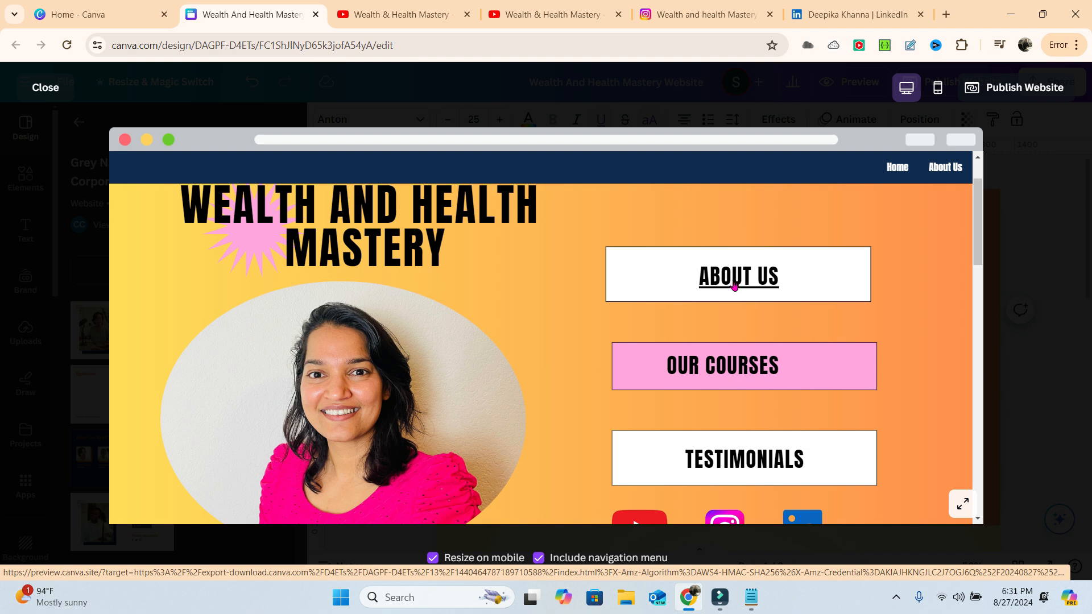
click(745, 278)
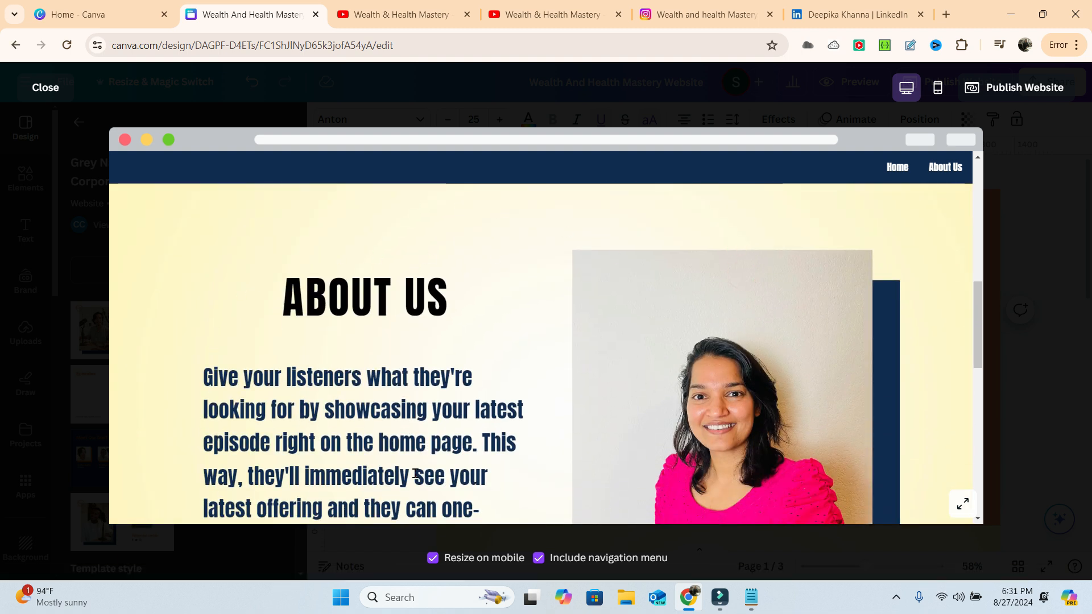
scroll(687, 363, up, 10)
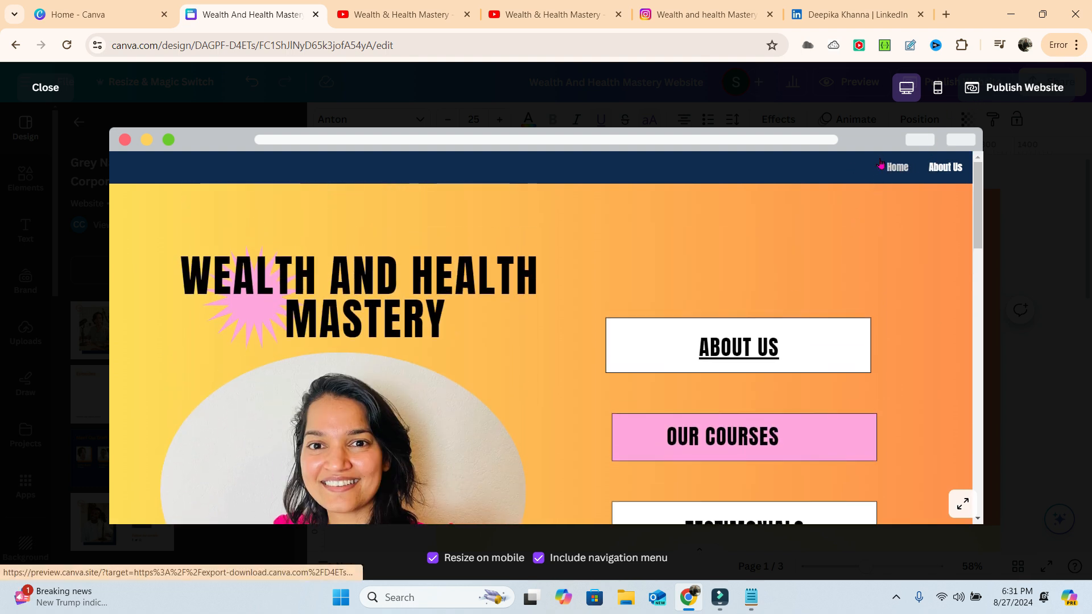
click(946, 167)
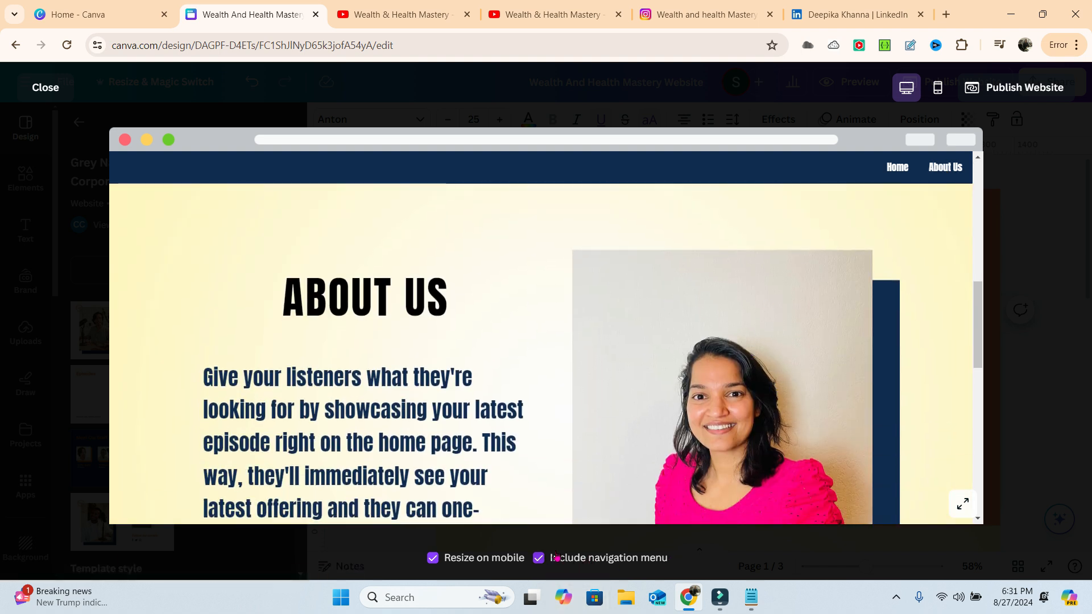
Step: Compare the website preview with the navigation menu excluded and included
click(538, 558)
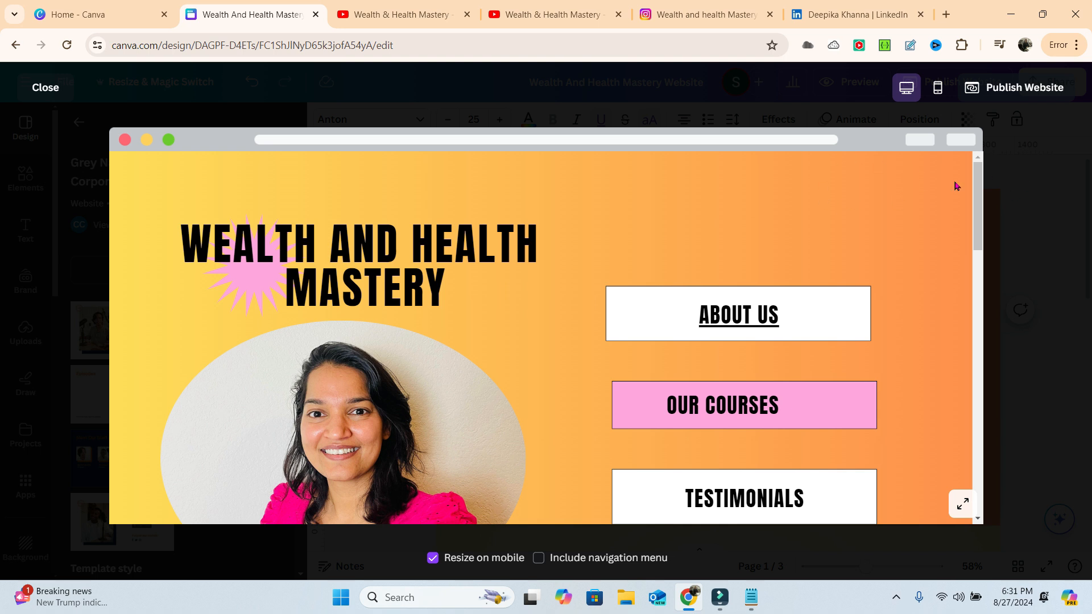
click(544, 561)
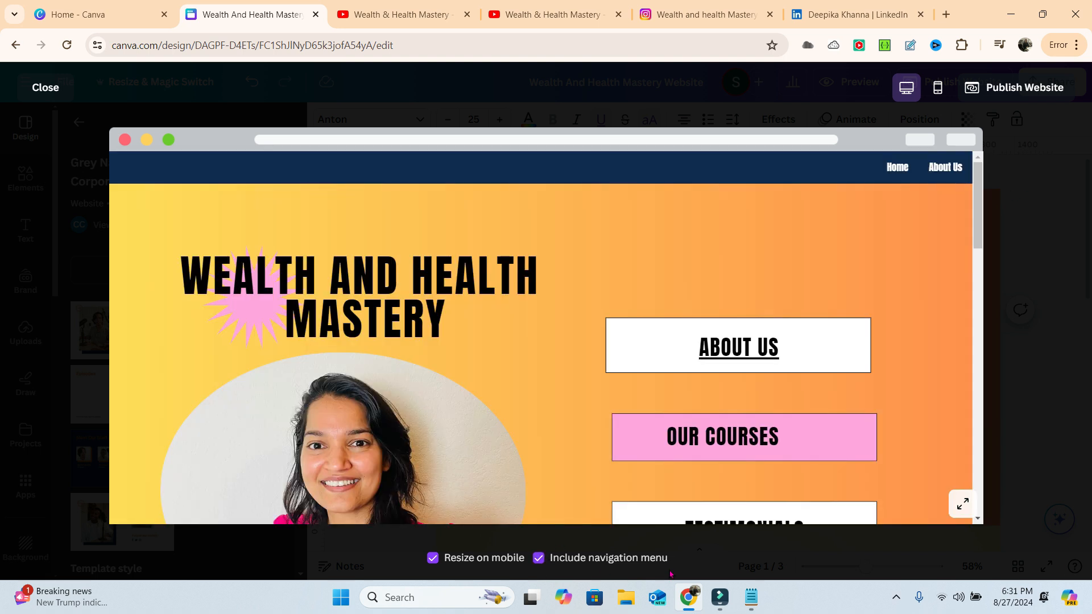
click(538, 559)
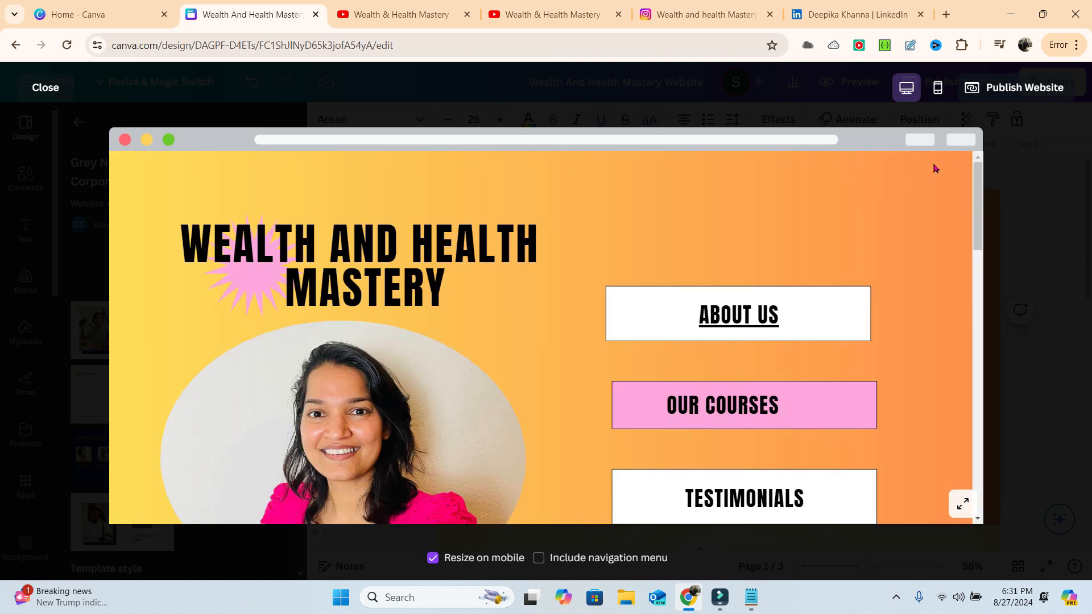
click(539, 559)
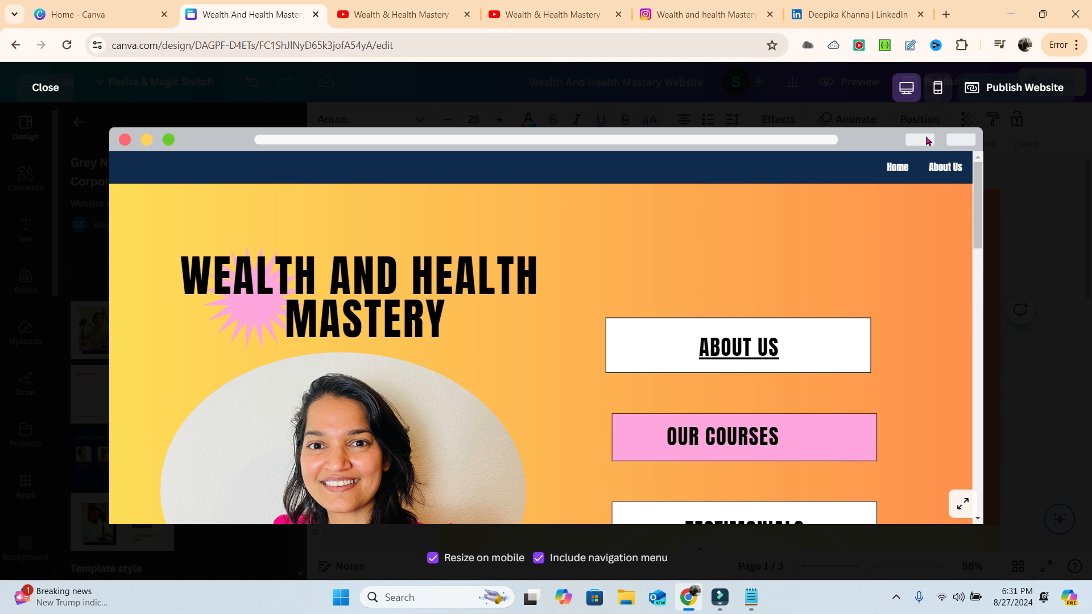
Step: Check the website's mobile preview through all its sections, then close the preview
click(942, 87)
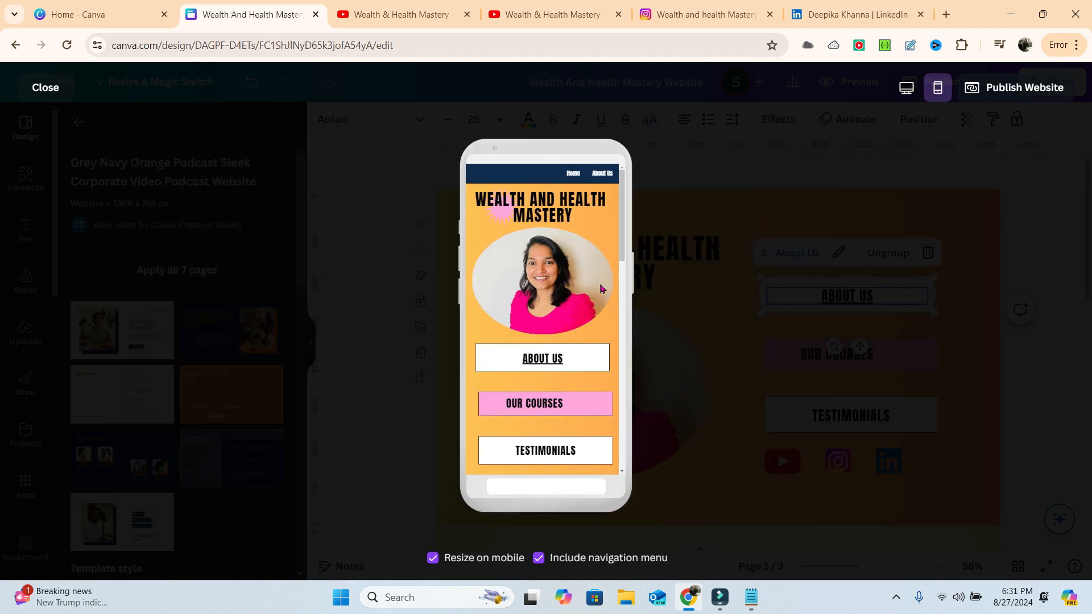
scroll(567, 287, down, 12)
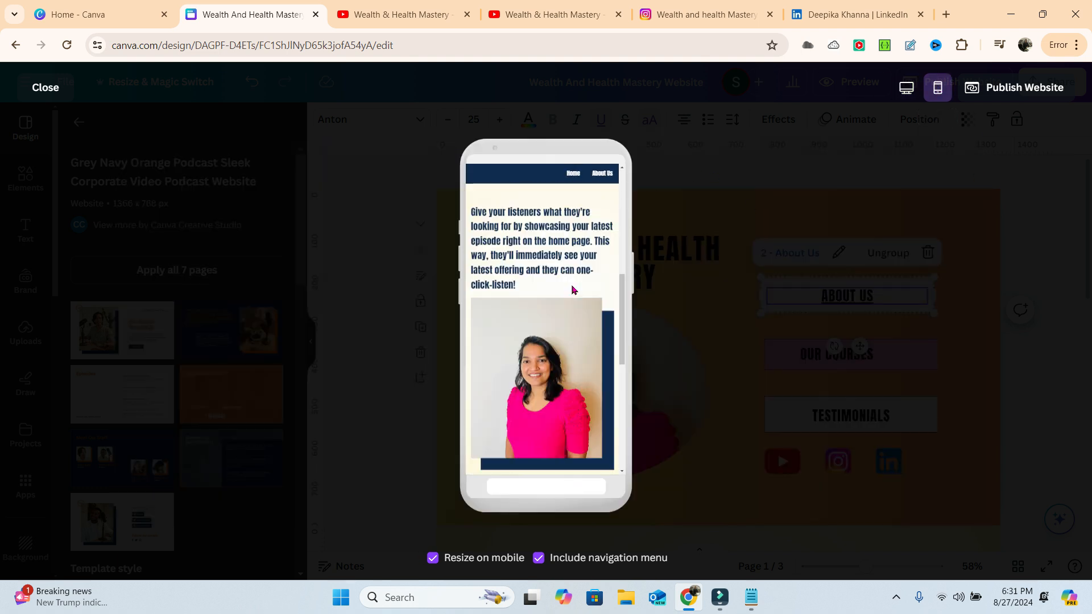
scroll(573, 290, down, 2)
scroll(573, 320, up, 15)
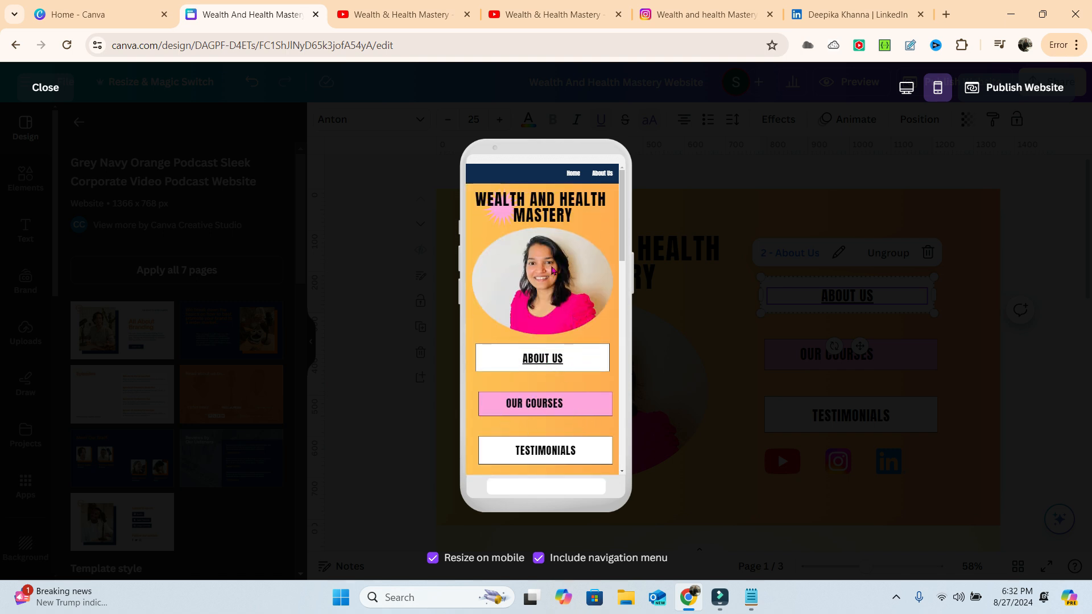
scroll(580, 404, down, 10)
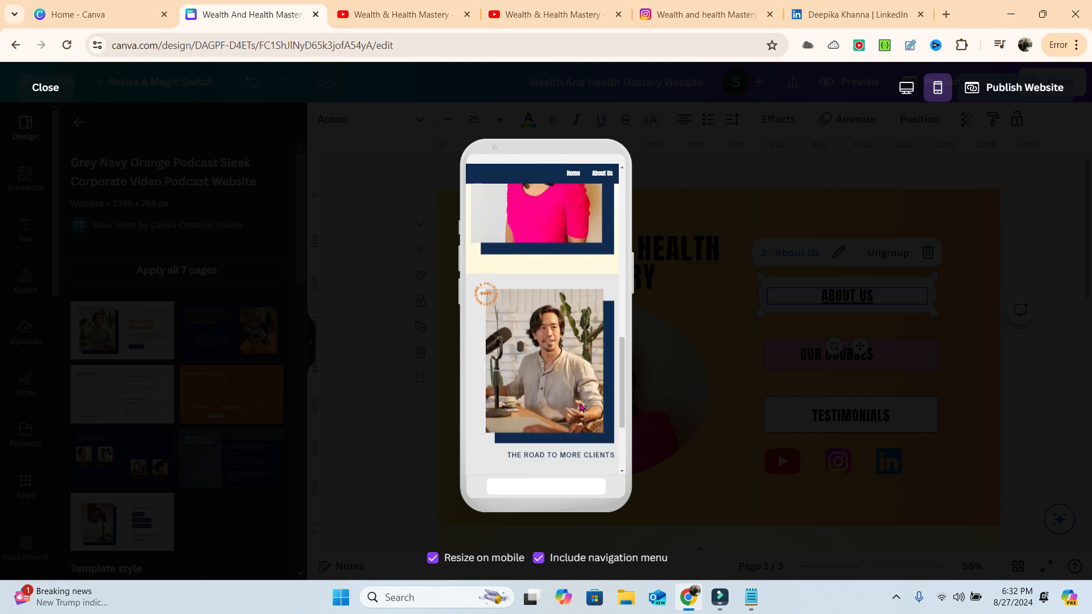
scroll(580, 406, down, 3)
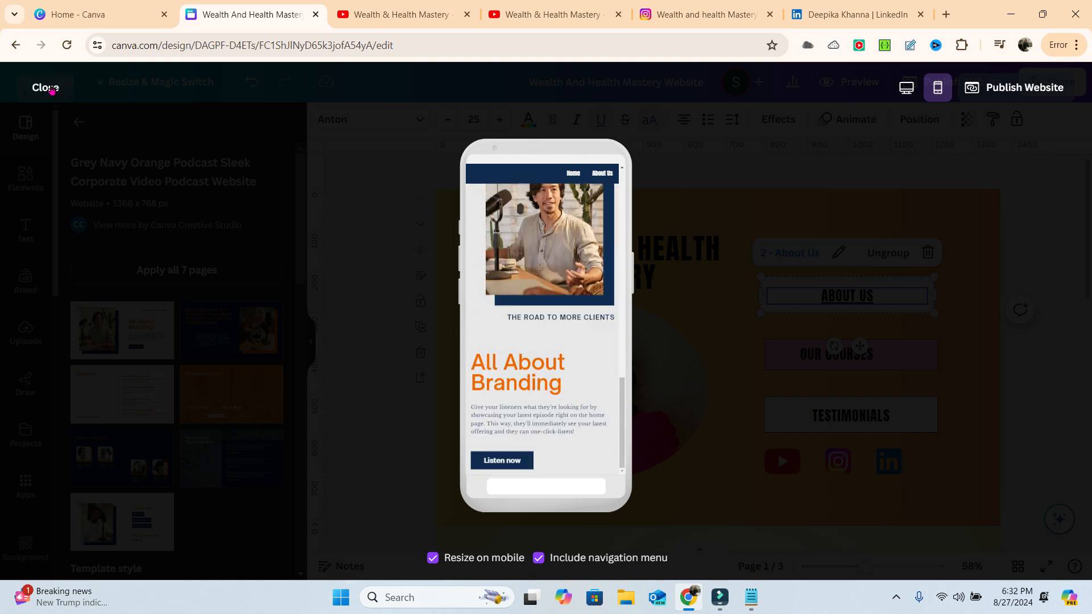
click(45, 87)
Step: Delete the leftover All About Branding template page, page 3
scroll(773, 458, down, 4)
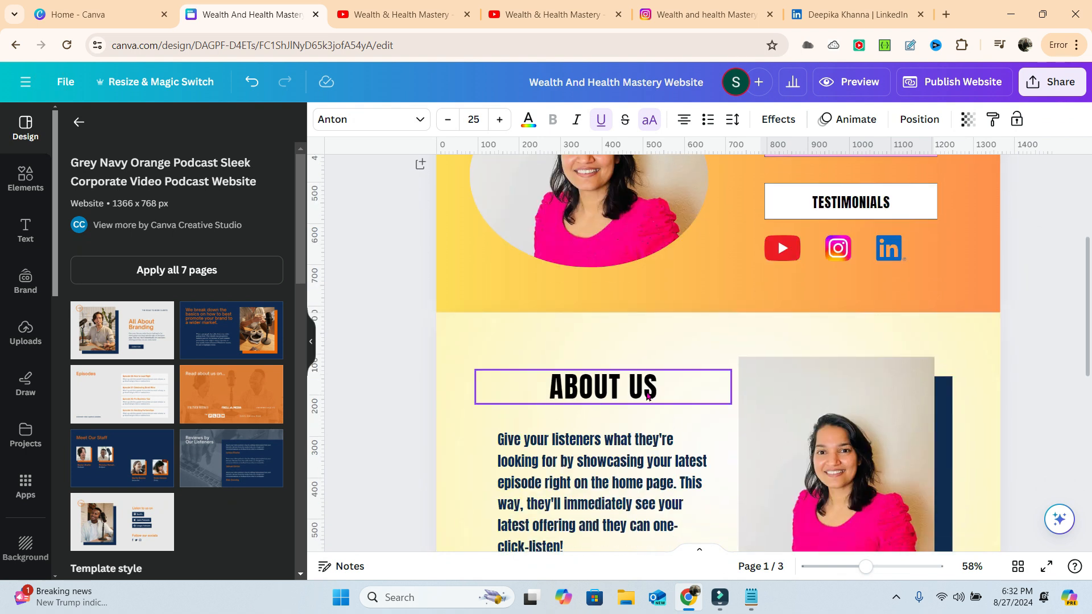
scroll(648, 397, down, 5)
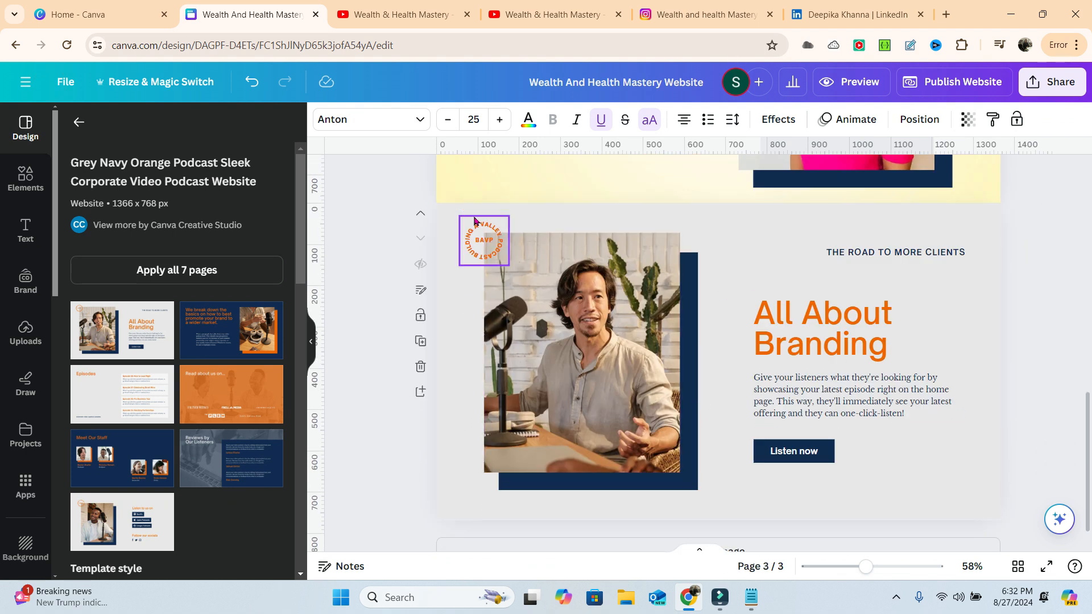
click(462, 267)
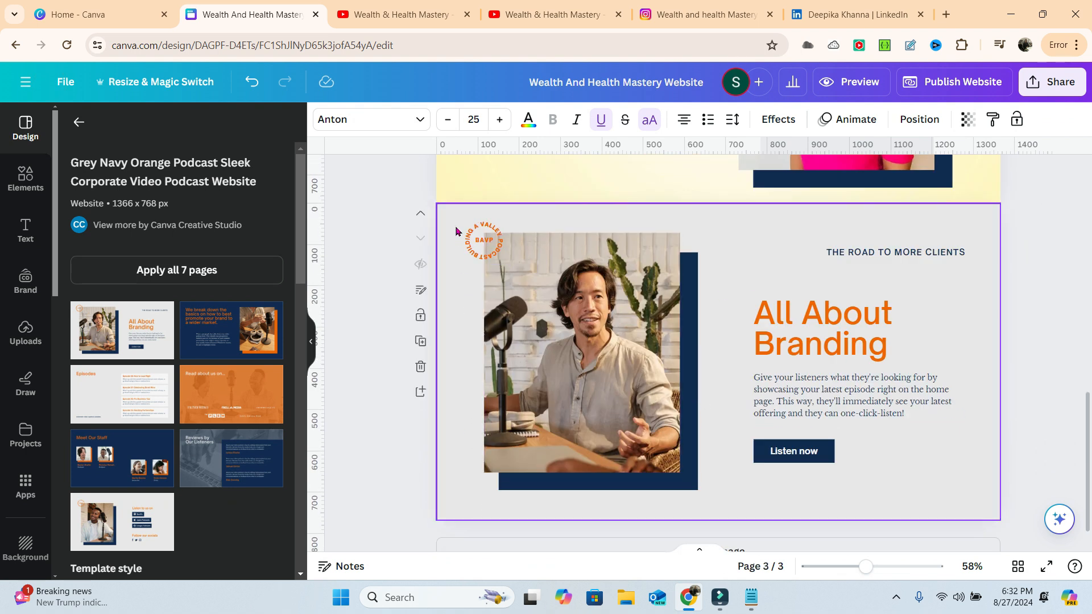
click(420, 367)
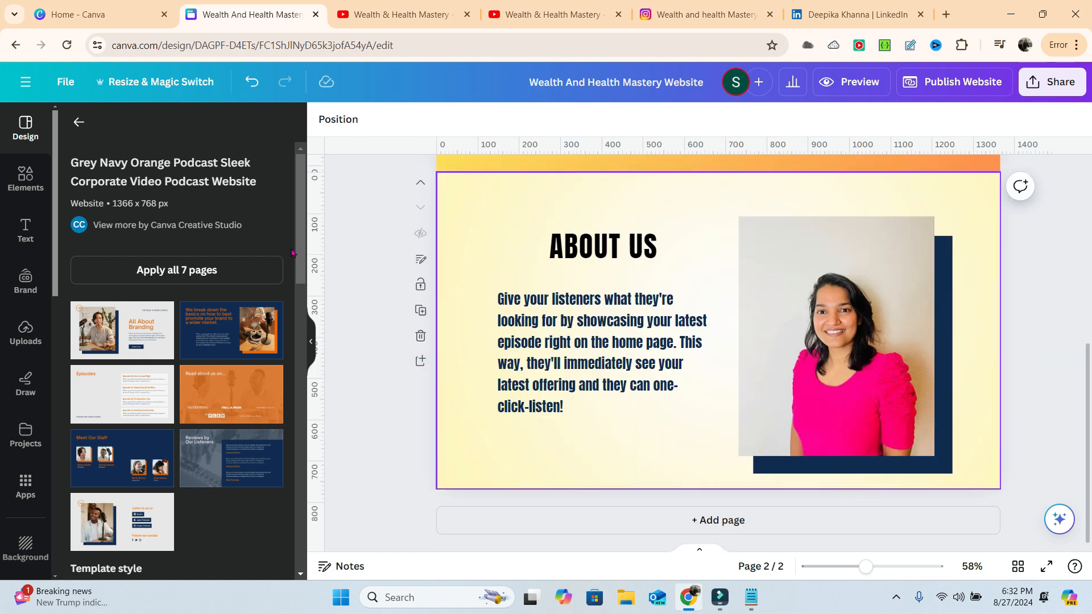
Step: Add a blank third page below the About Us section and compare it with the pages above
click(768, 530)
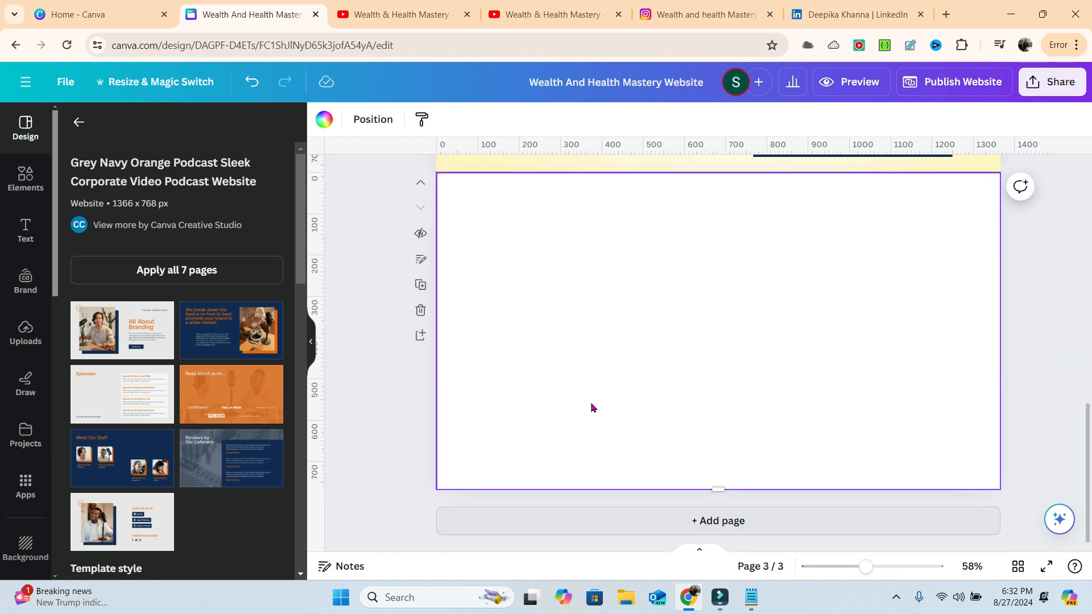
scroll(597, 363, up, 15)
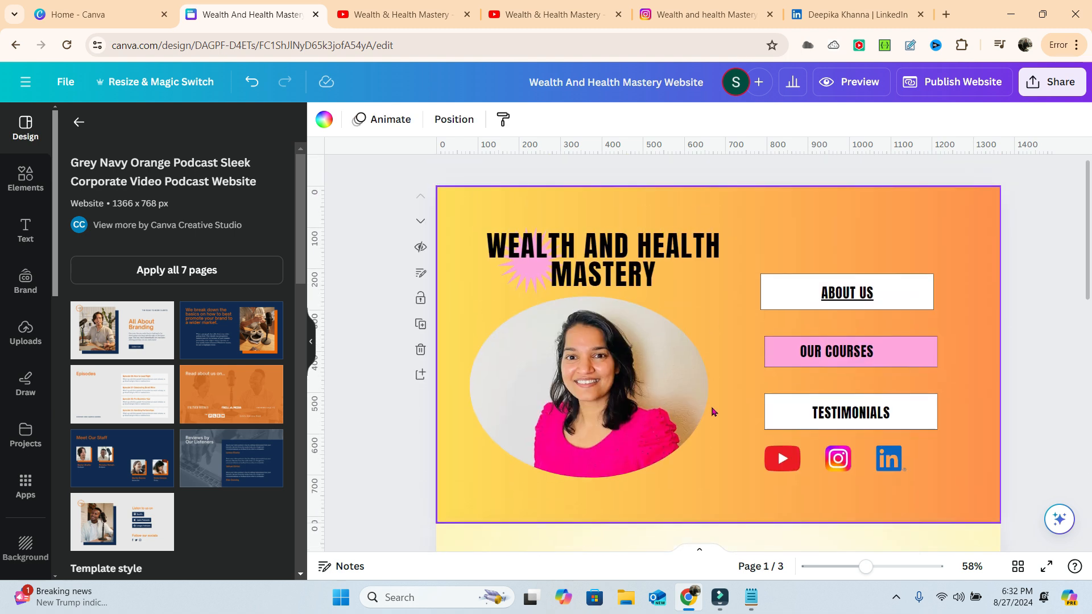
scroll(712, 409, down, 5)
scroll(687, 363, down, 4)
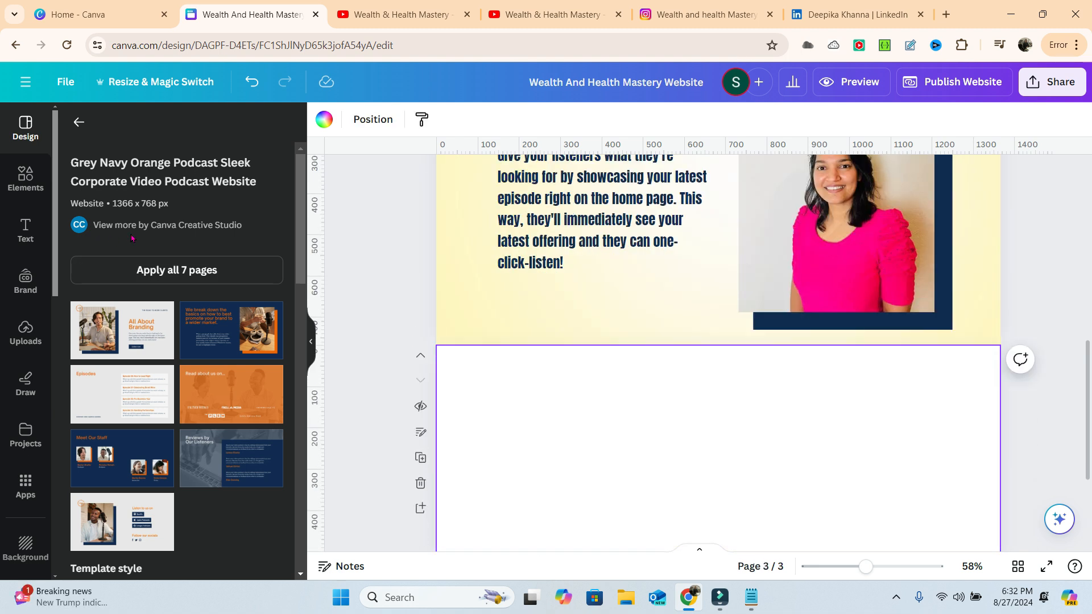
Step: Try a gold gradient photo from the white yellow gradient results as the background of the blank page 3
click(34, 186)
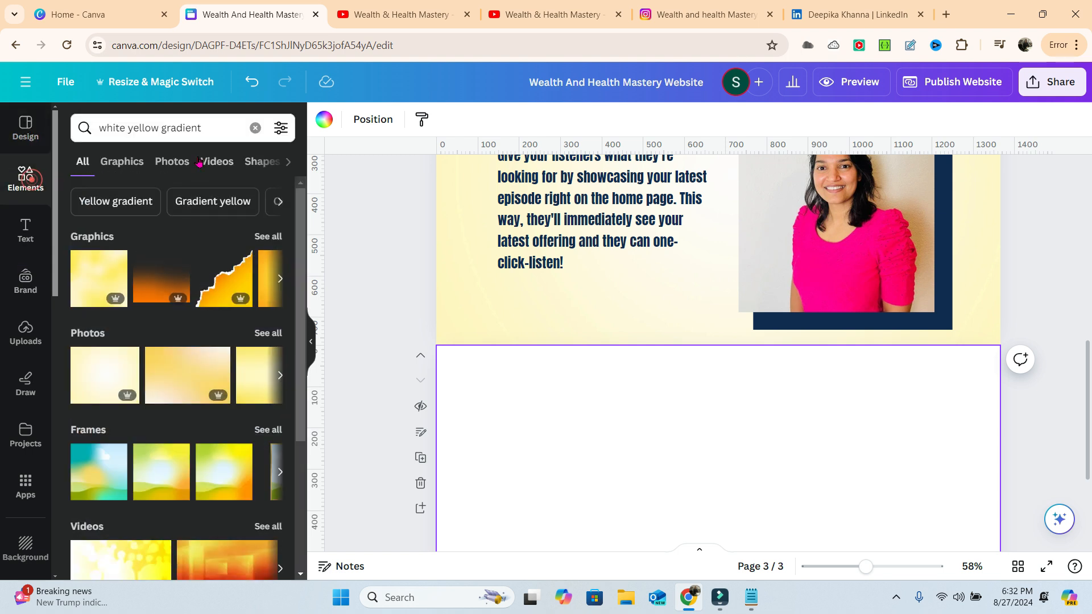
click(279, 376)
click(280, 377)
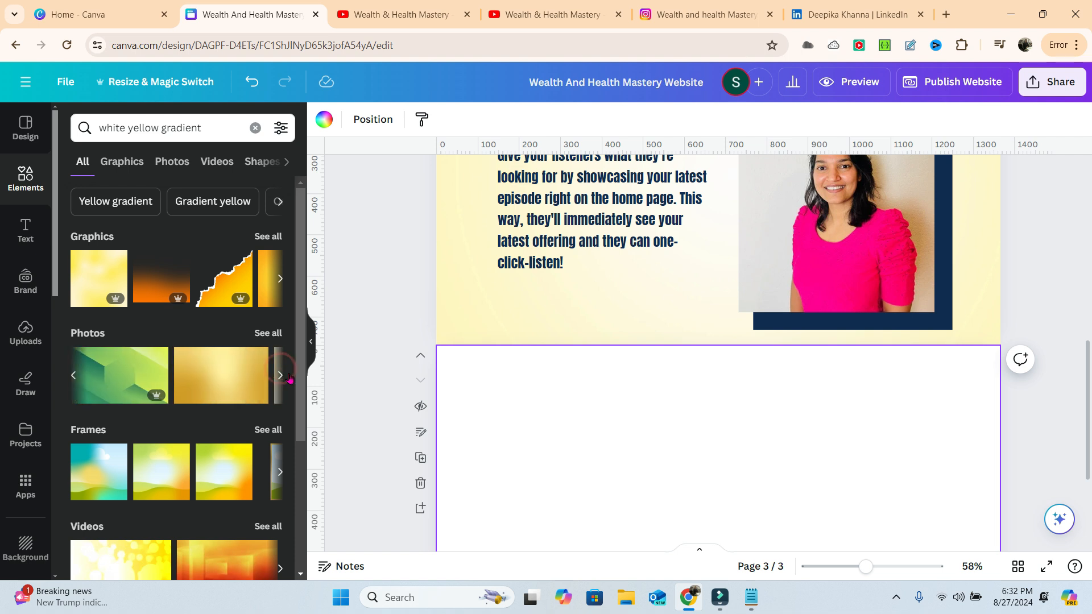
click(226, 381)
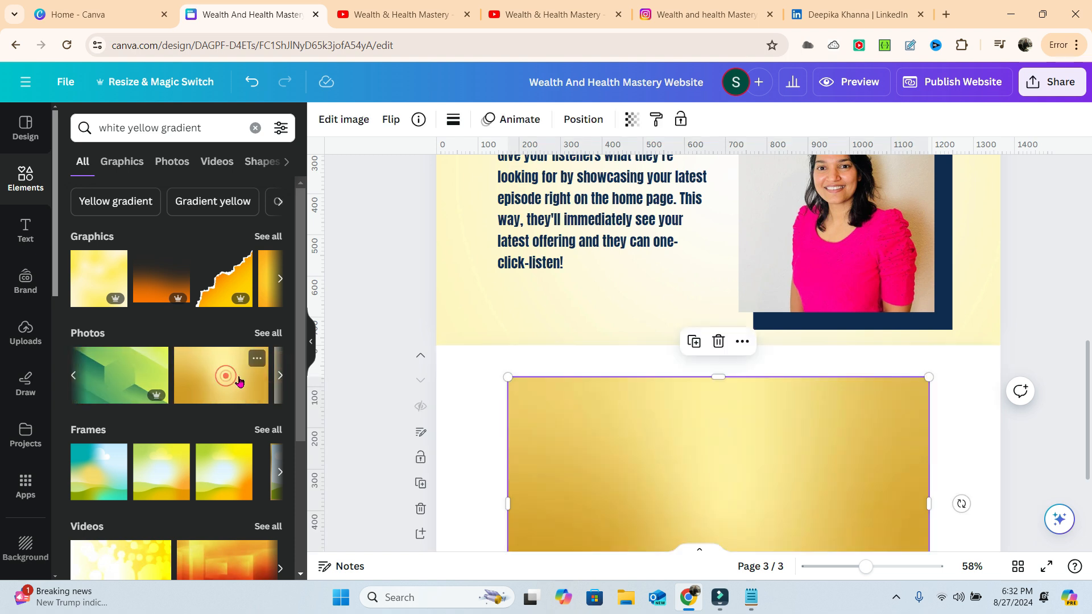
scroll(705, 449, down, 3)
right_click(673, 401)
click(794, 546)
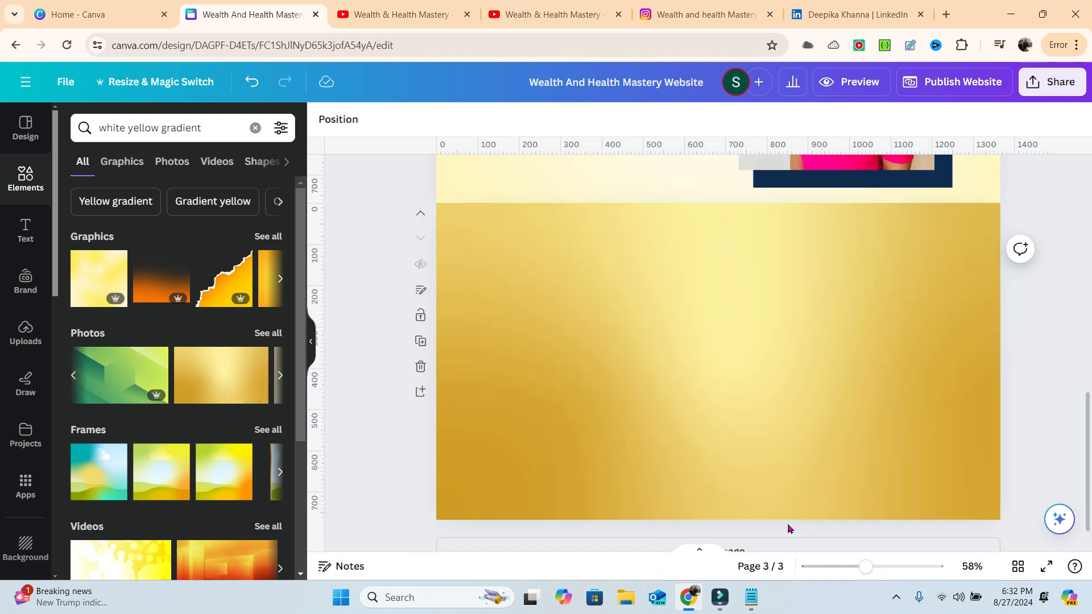
Step: Delete the gold gradient background from page 3
scroll(685, 496, up, 5)
scroll(684, 490, down, 4)
click(672, 472)
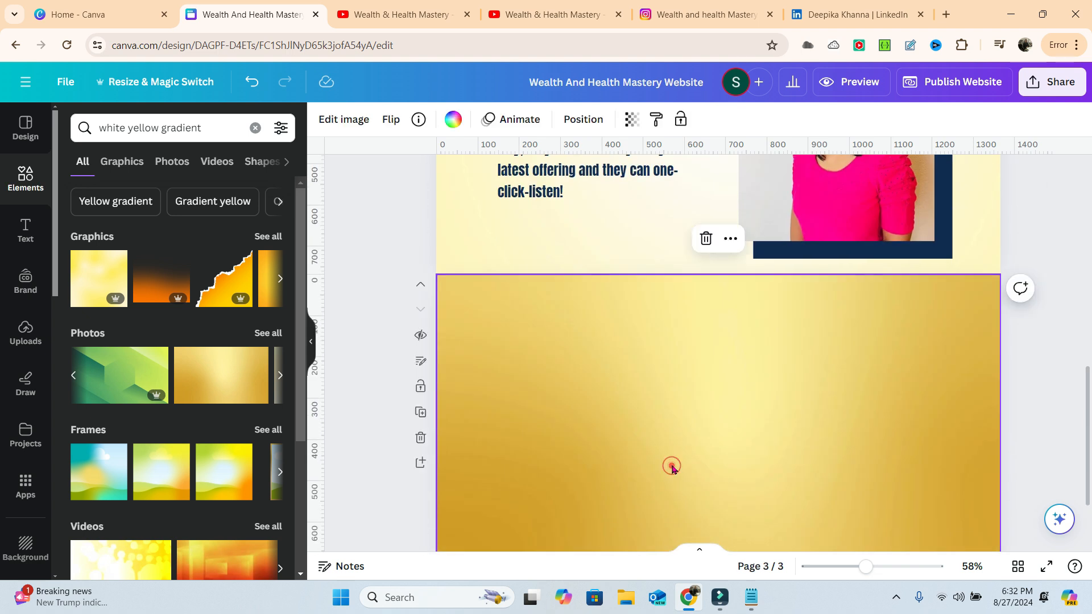
click(706, 238)
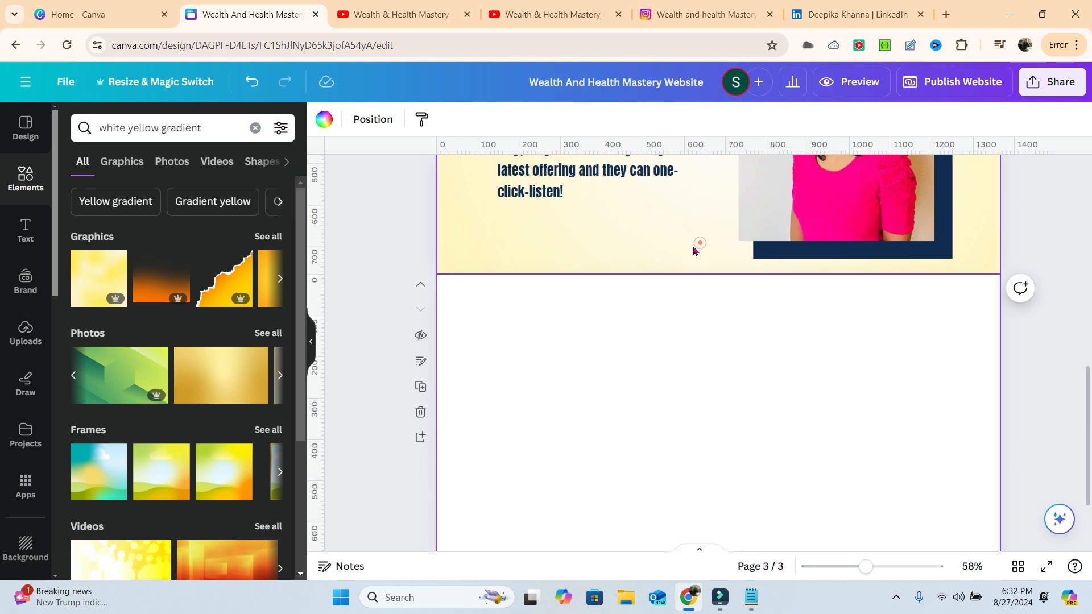
Step: Look through the Business Website templates and search for "products Website" templates instead
scroll(654, 432, down, 2)
click(28, 141)
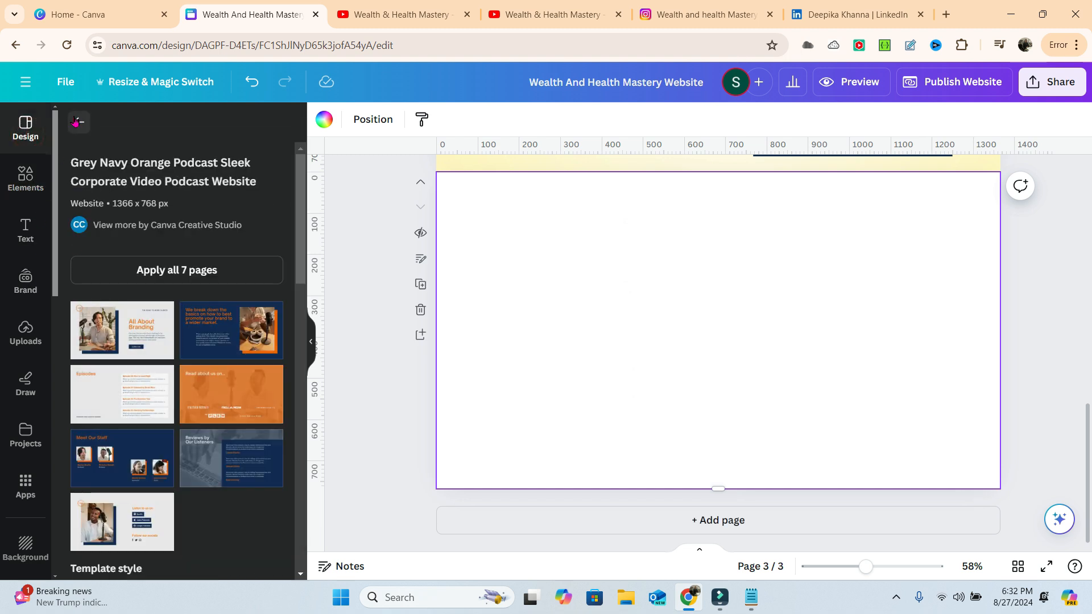
click(76, 121)
scroll(82, 374, down, 5)
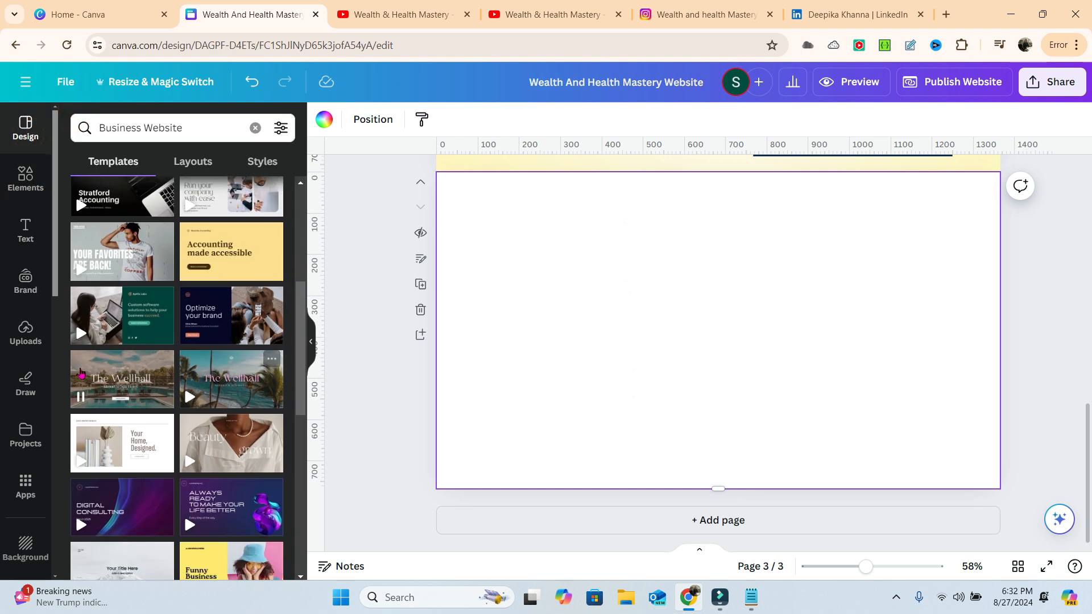
scroll(81, 373, down, 8)
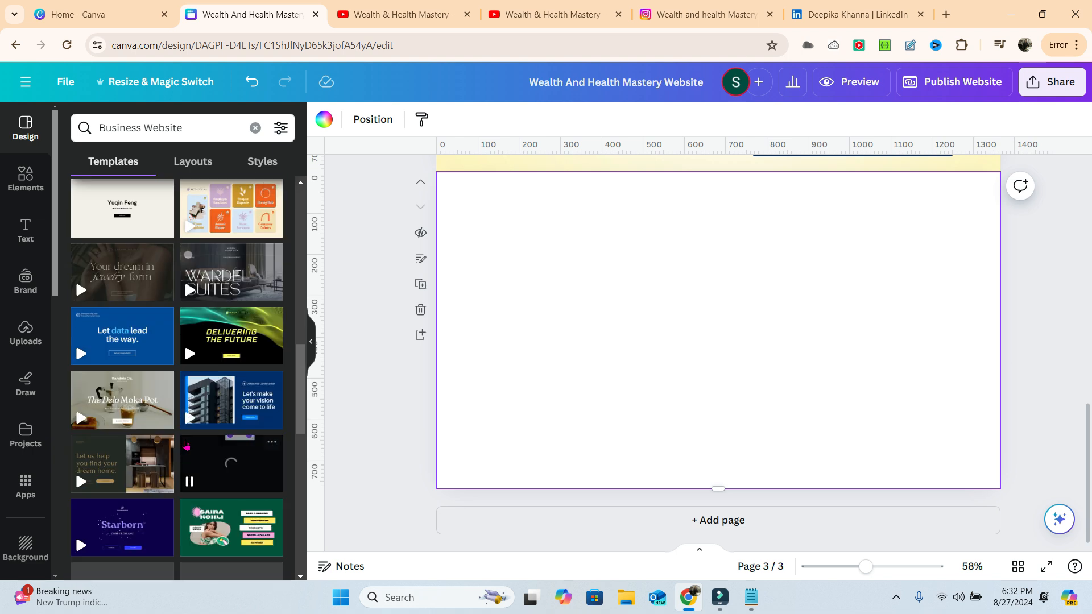
scroll(187, 446, down, 5)
click(174, 121)
double_click(126, 129)
text(product)
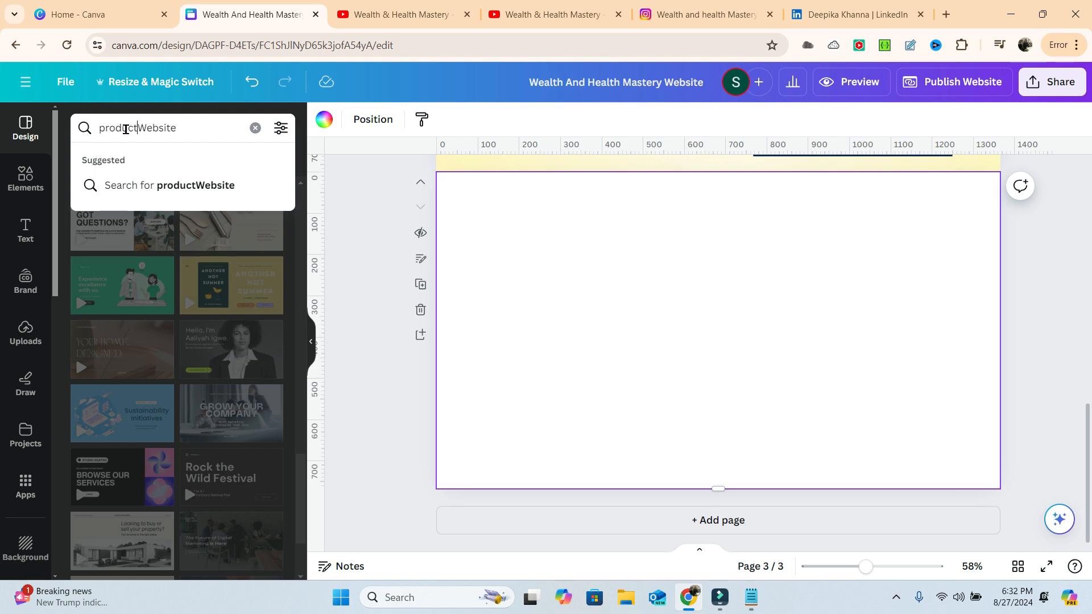
key(Return)
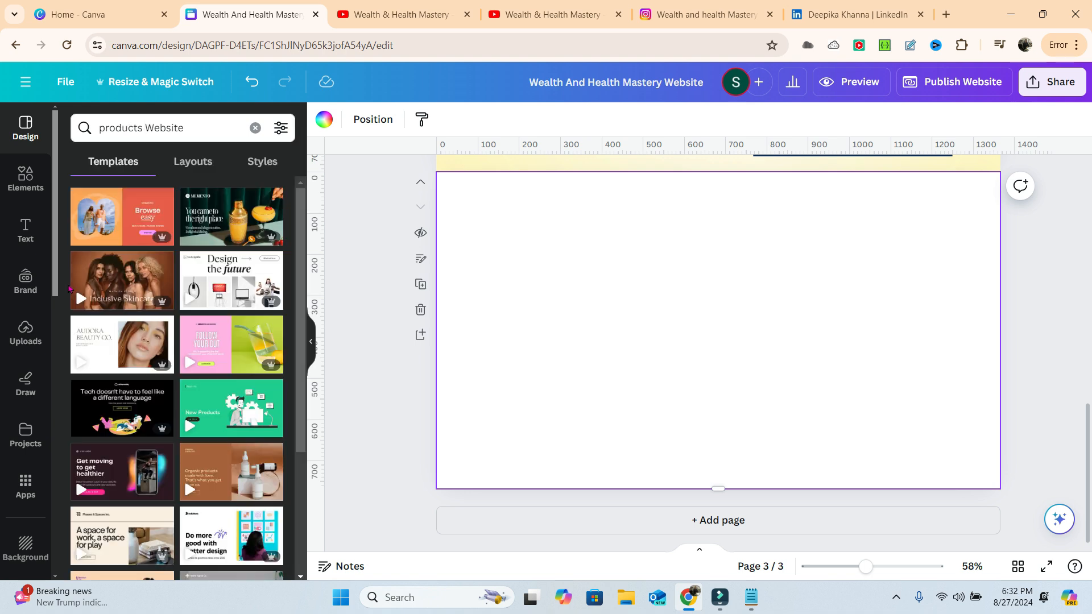
Step: Apply the Product Features page of the Products and Services Website template to the blank page 3
scroll(121, 293, down, 1)
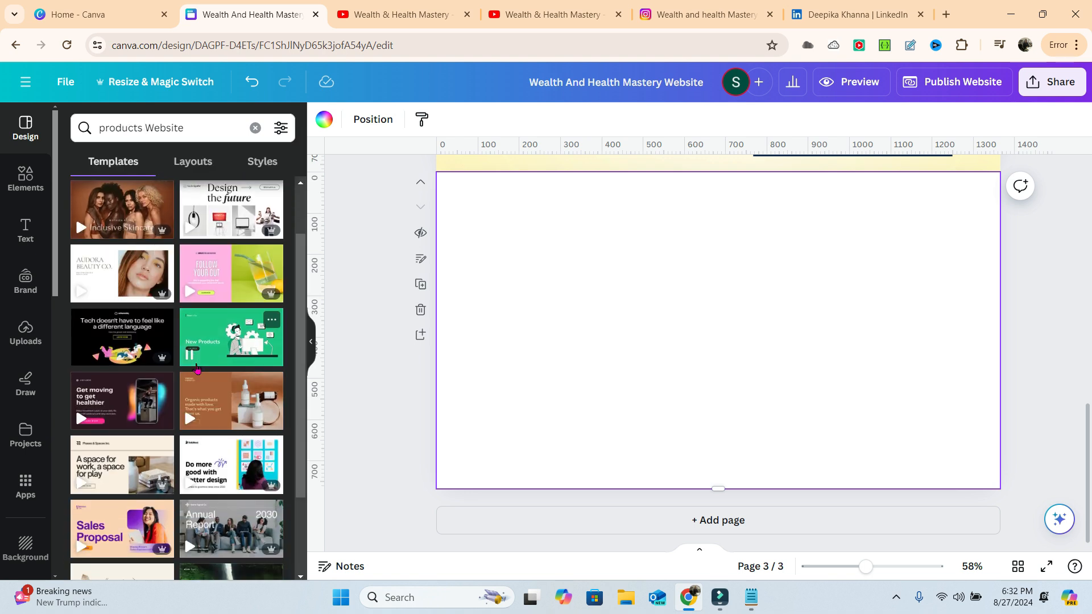
click(209, 359)
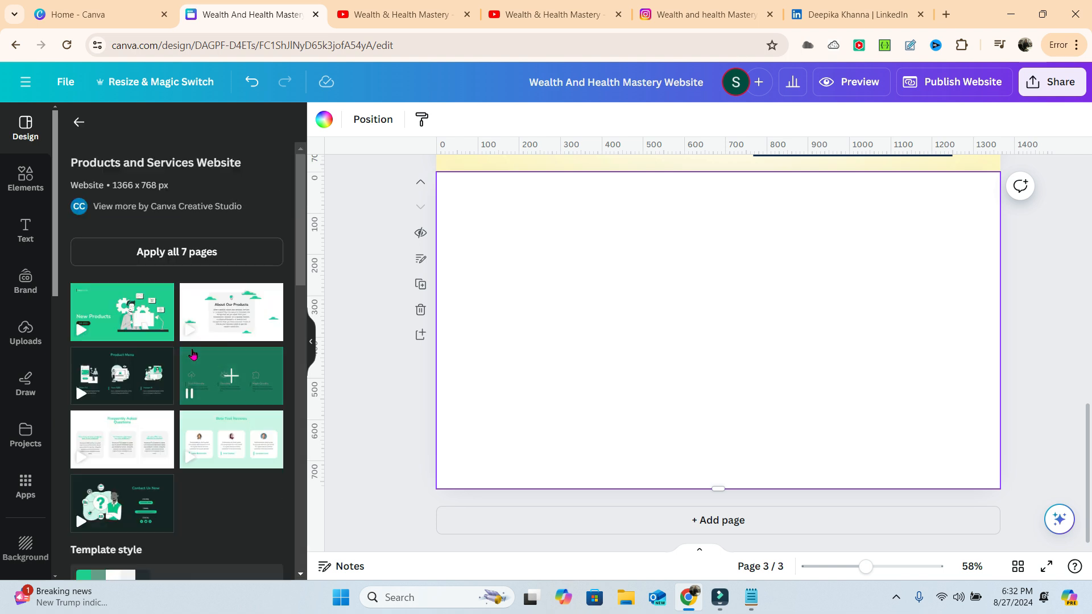
click(231, 376)
scroll(171, 398, down, 1)
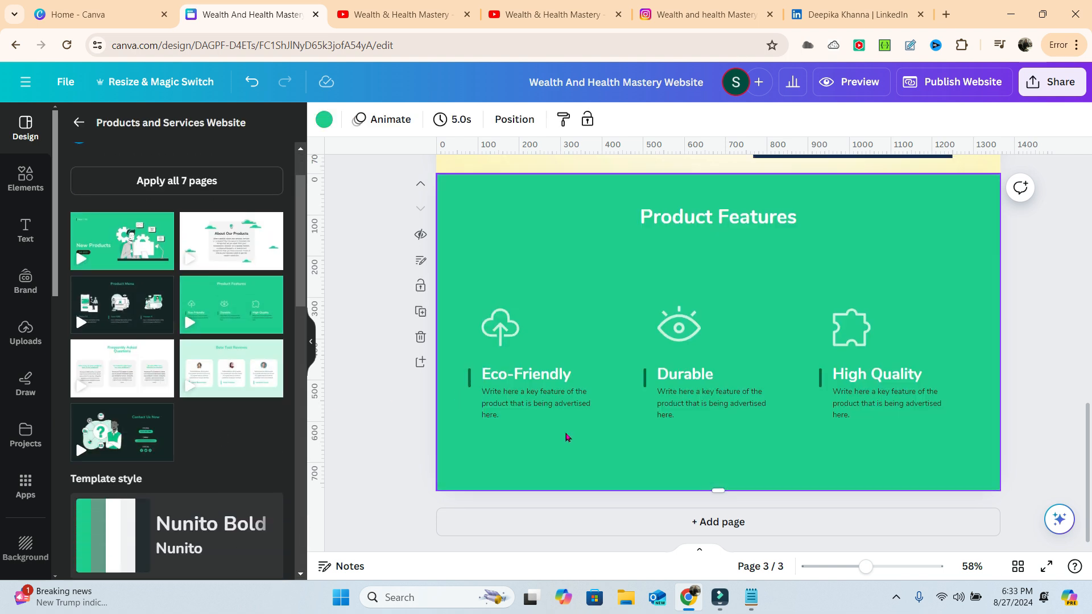
scroll(804, 391, up, 5)
scroll(784, 392, down, 4)
click(324, 118)
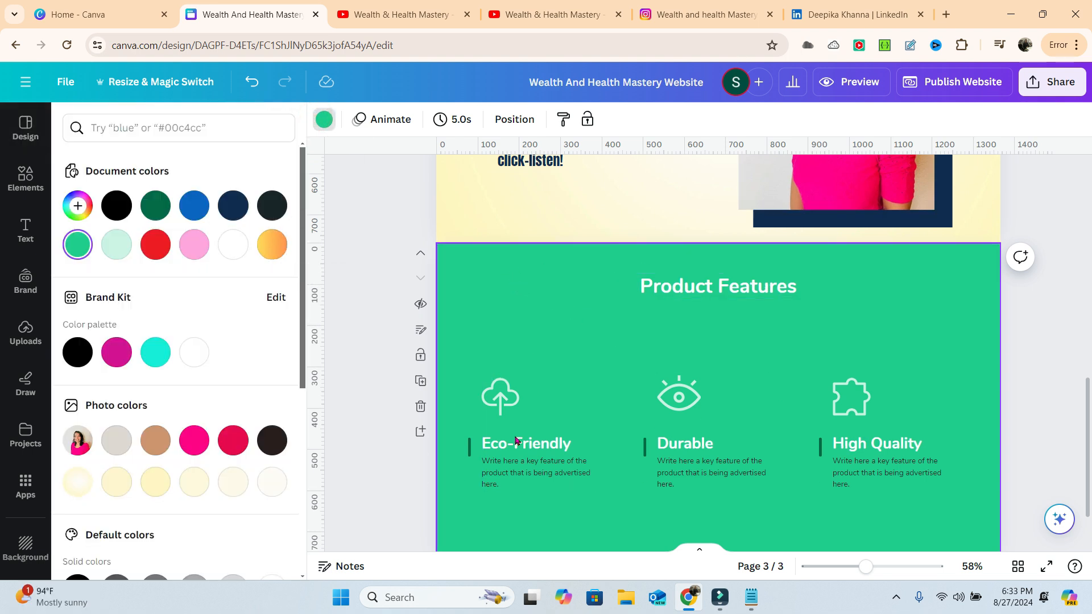
scroll(625, 443, up, 5)
scroll(641, 421, down, 5)
Step: Replace the Product Features heading with "Our Courses" and set its font to Anton
click(694, 293)
double_click(694, 293)
text(Our Courses)
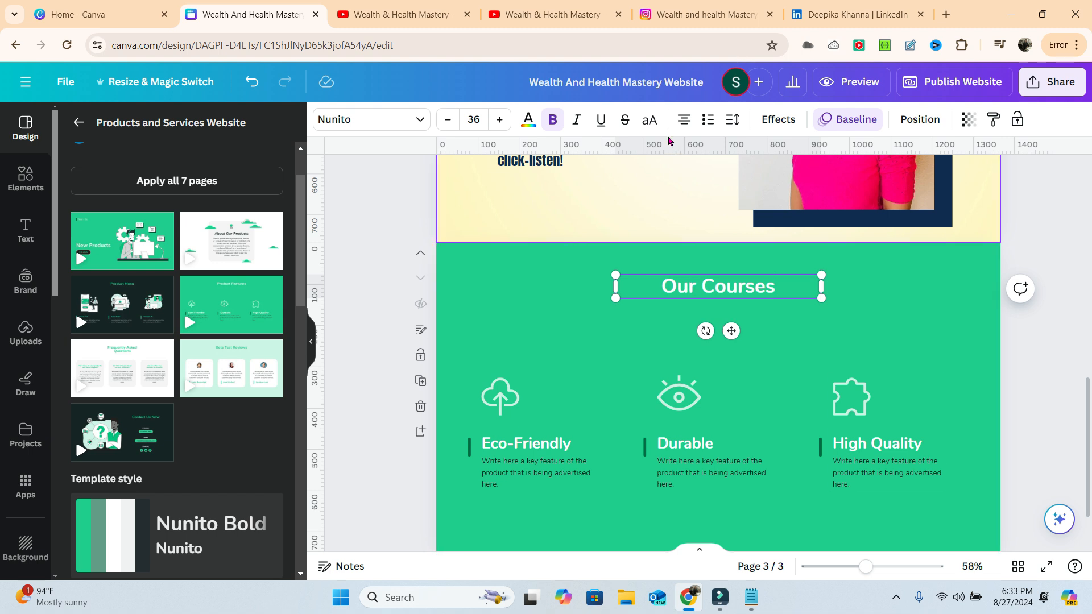
scroll(799, 398, up, 2)
scroll(814, 343, down, 2)
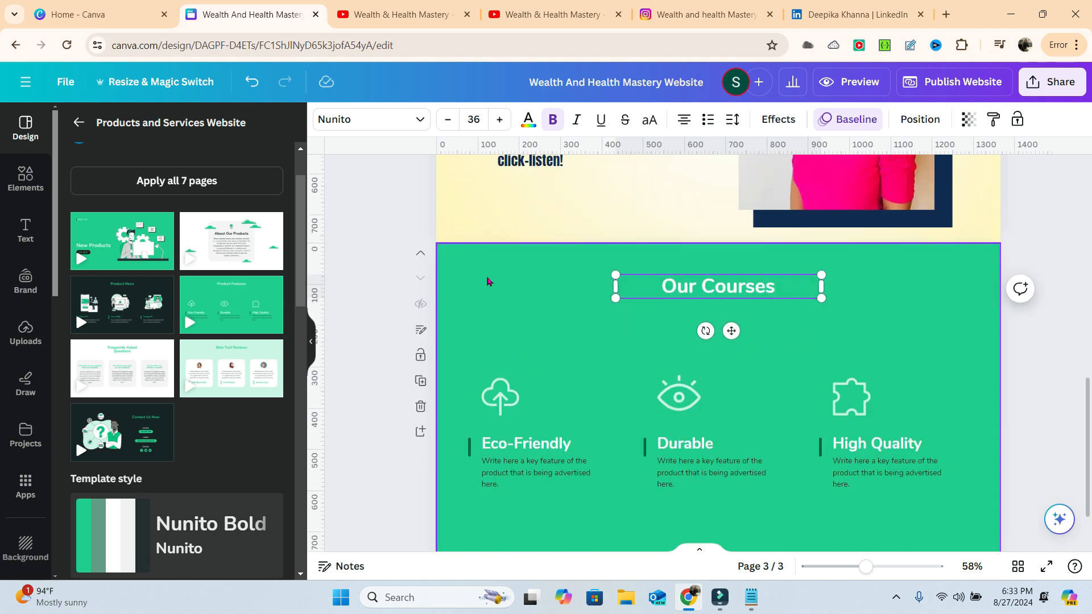
triple_click(738, 289)
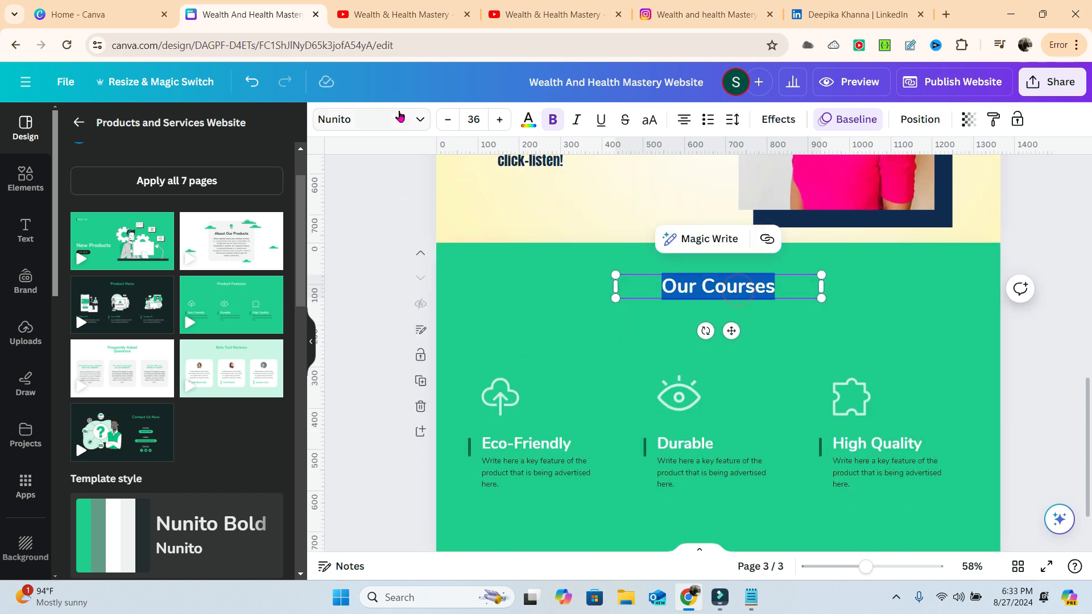
click(400, 116)
click(99, 228)
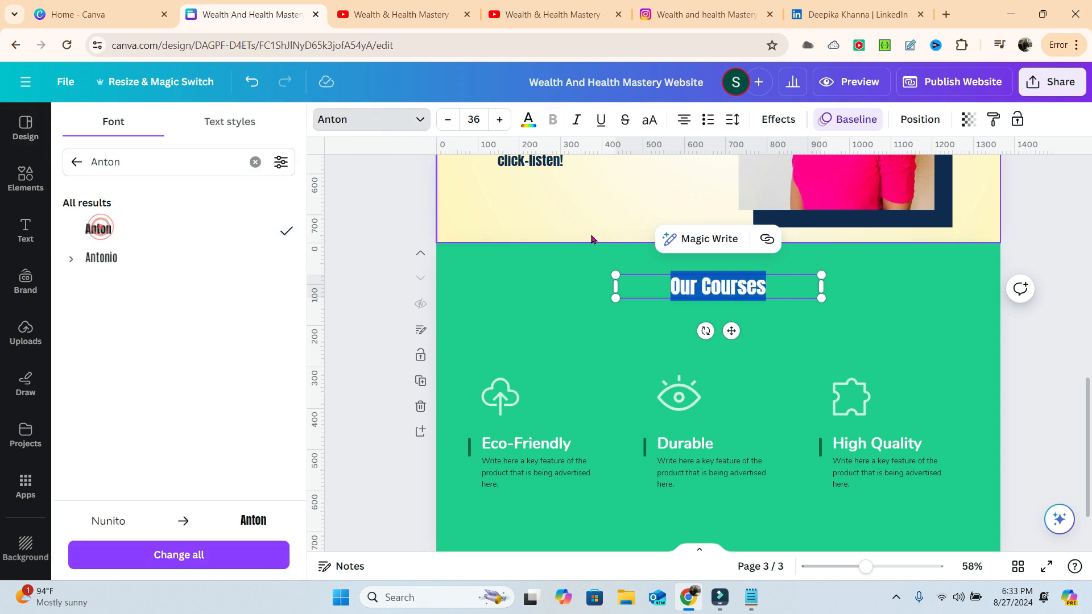
Step: Set the text color of the three feature blocks and the Our Courses heading to dark #182527
click(467, 345)
drag(458, 299, 943, 510)
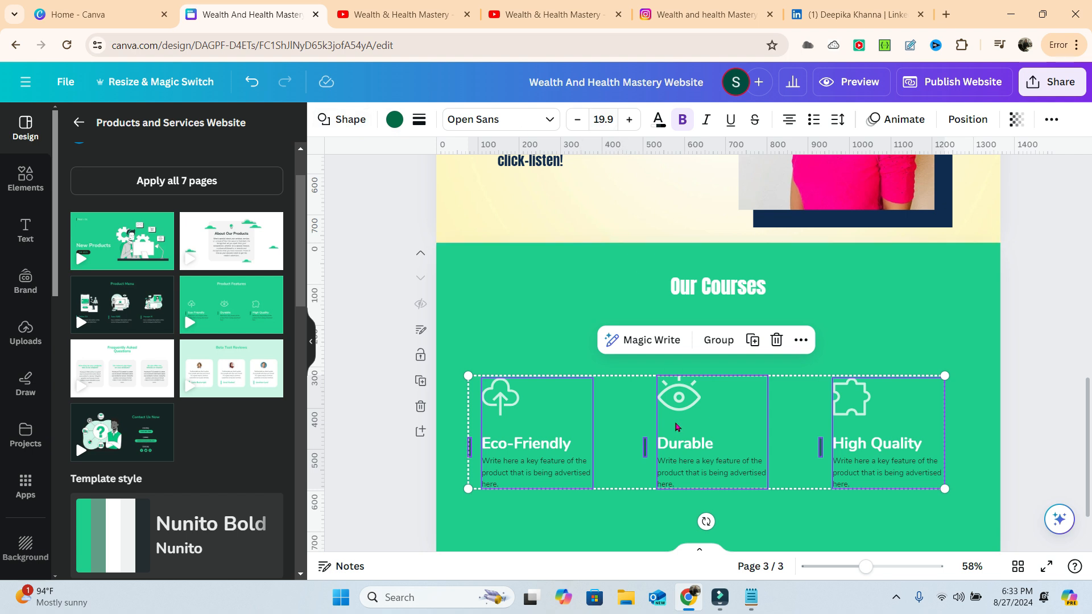
click(658, 120)
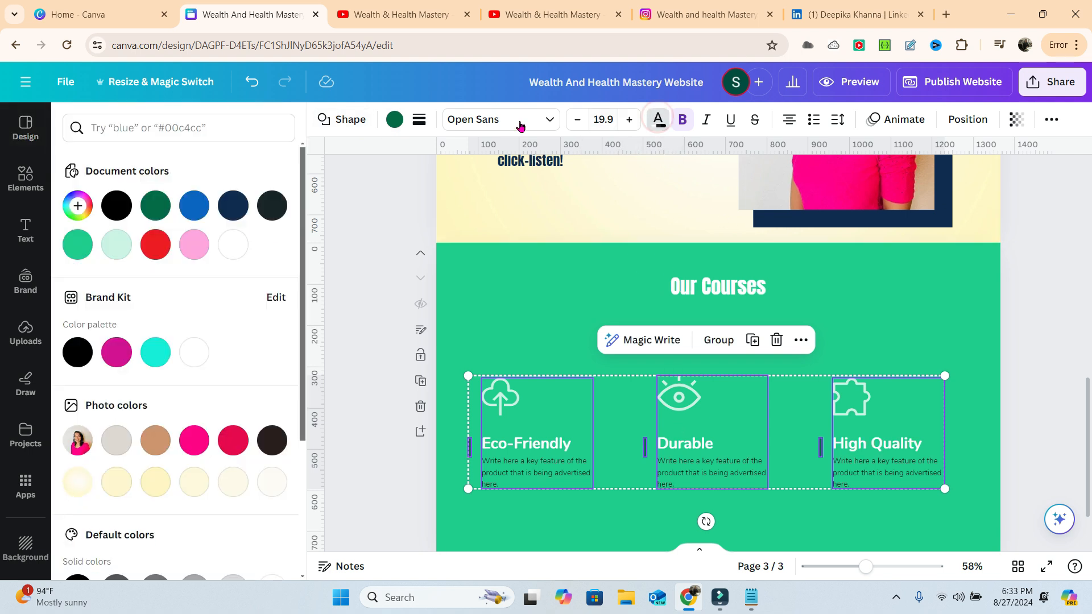
click(273, 208)
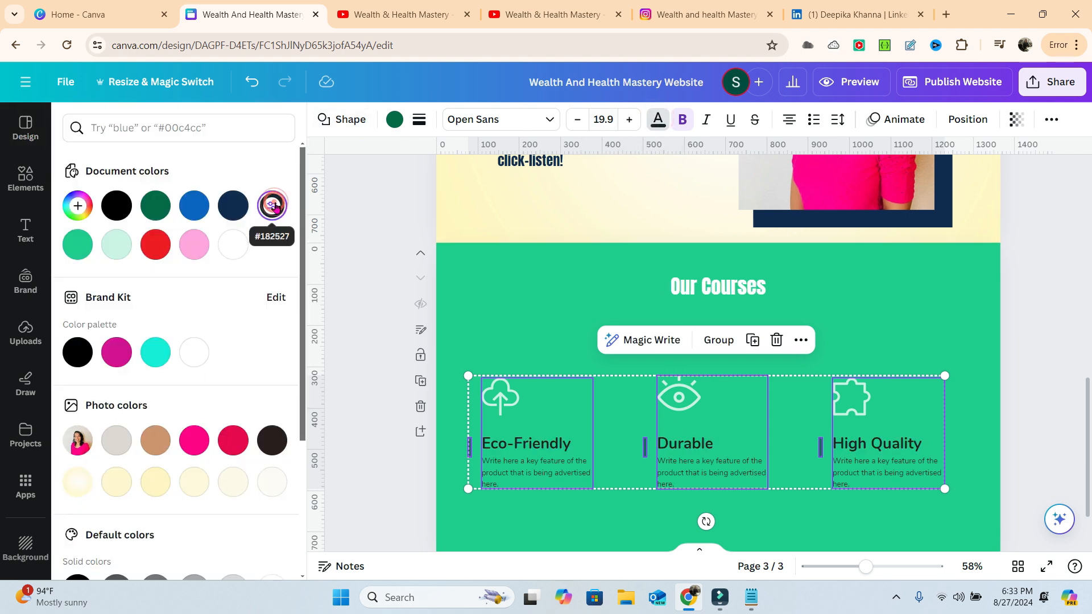
click(718, 287)
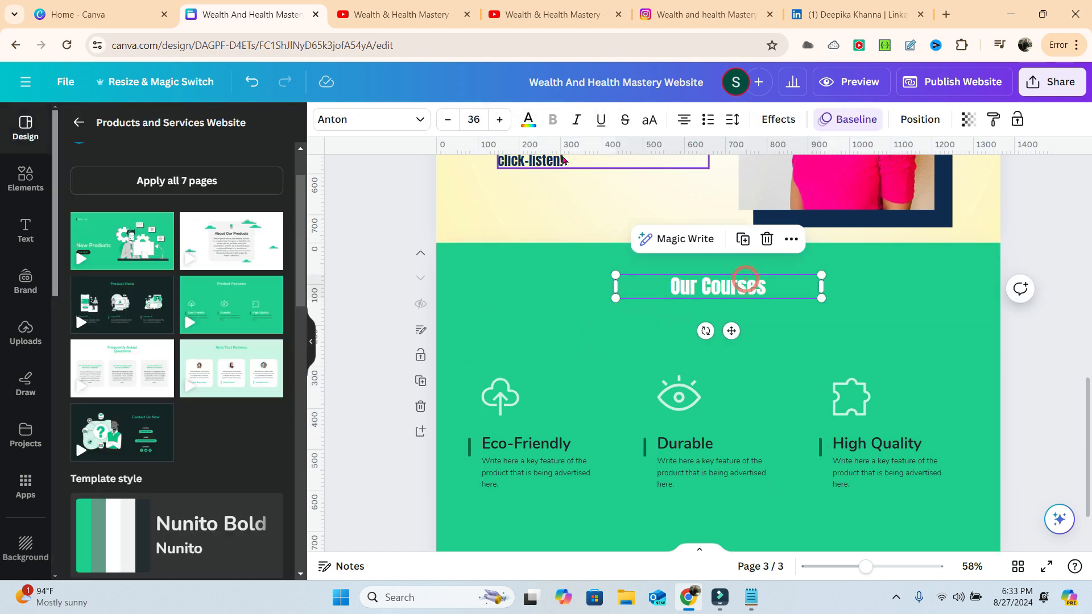
click(529, 120)
click(274, 208)
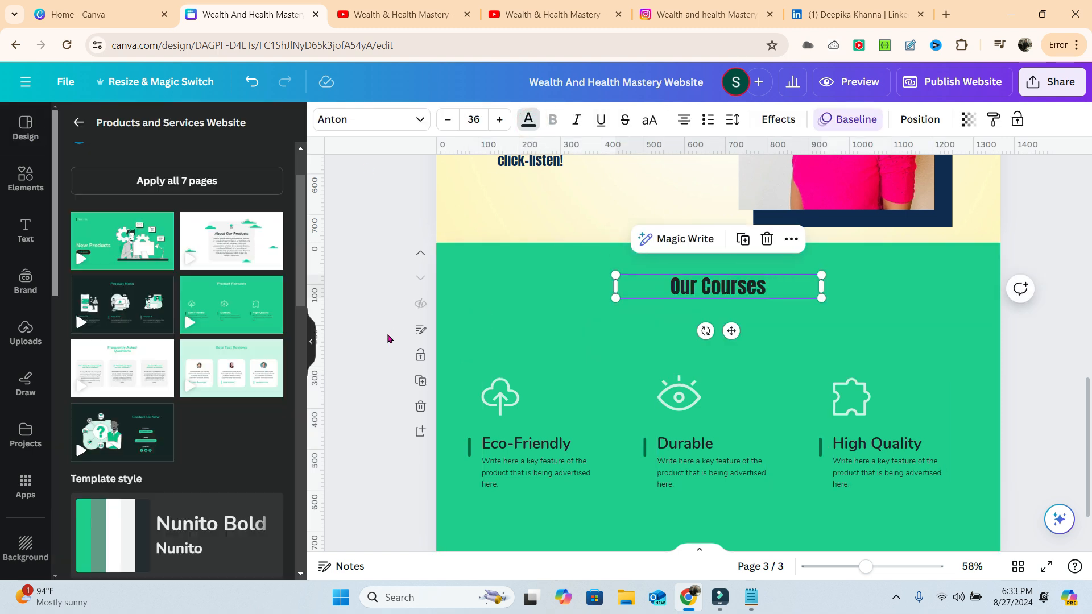
Step: Change the Our Courses page background to white and compare it with the pages above
click(454, 276)
click(318, 120)
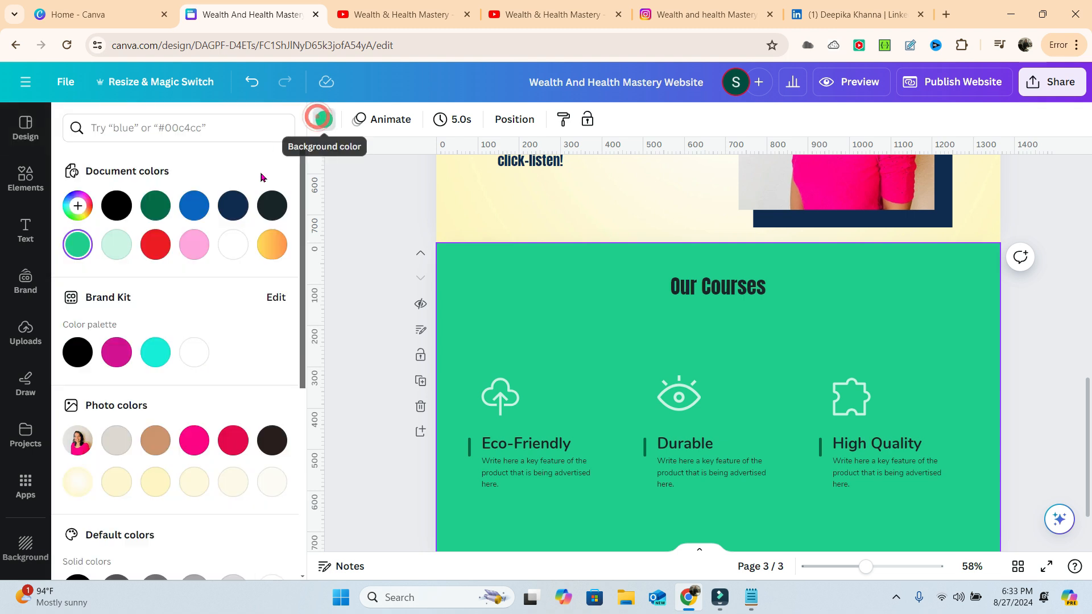
click(233, 245)
scroll(535, 421, up, 4)
scroll(537, 441, up, 4)
scroll(615, 369, down, 6)
scroll(693, 530, down, 3)
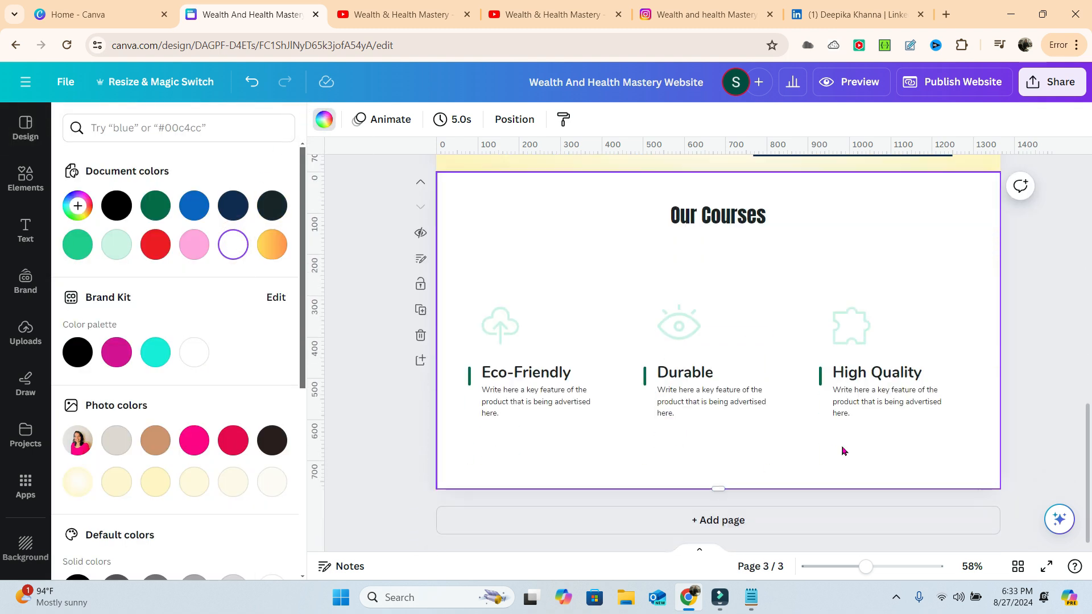
Step: Recolor the cloud, eye and puzzle icons on the Our Courses page to Yellow #ffde59
click(500, 321)
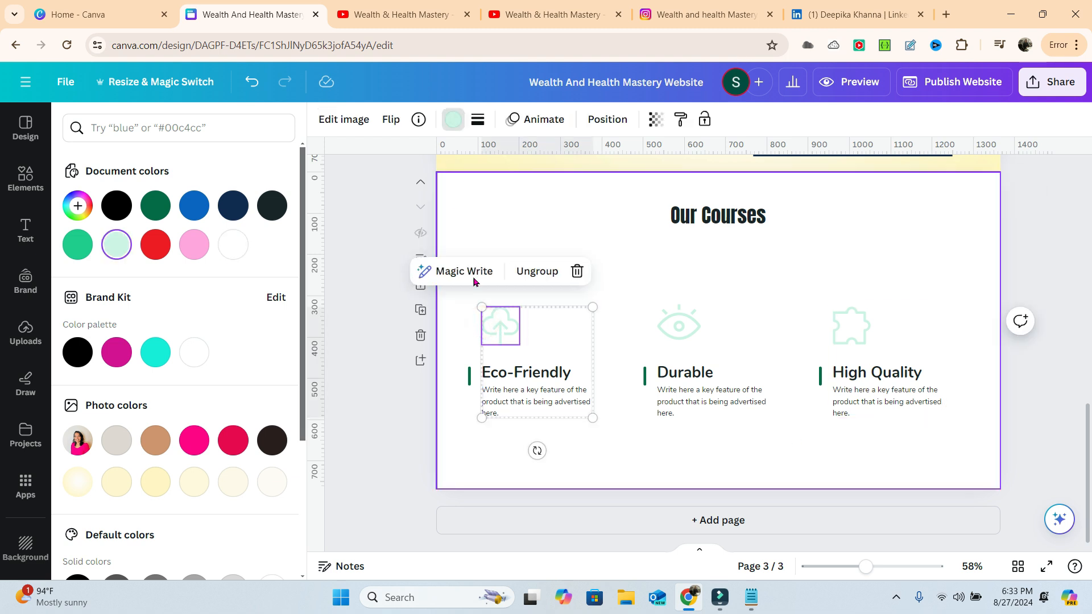
click(447, 122)
click(447, 122)
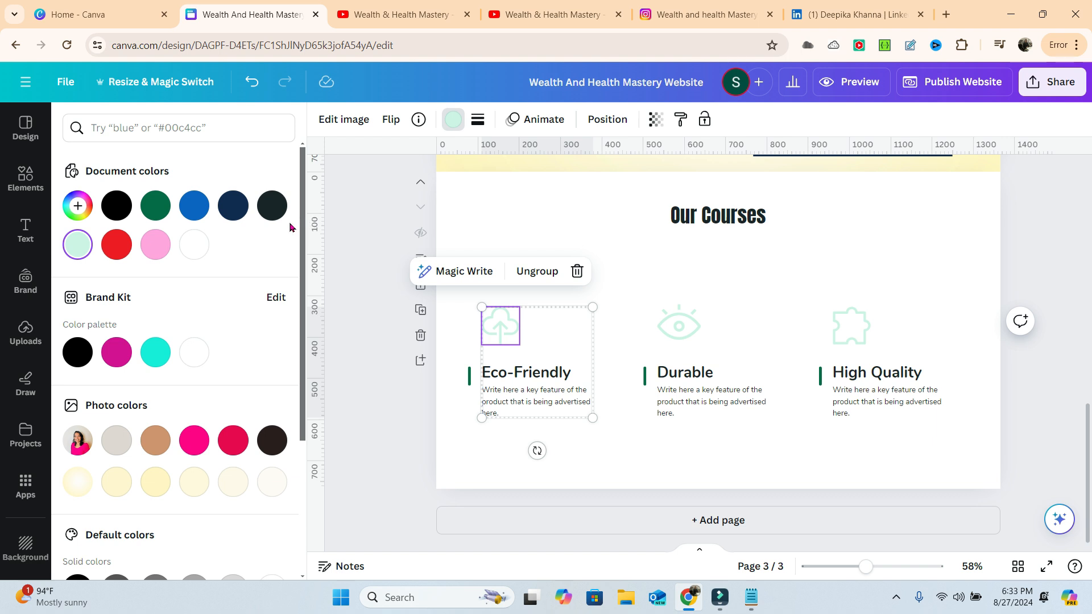
scroll(209, 475, down, 3)
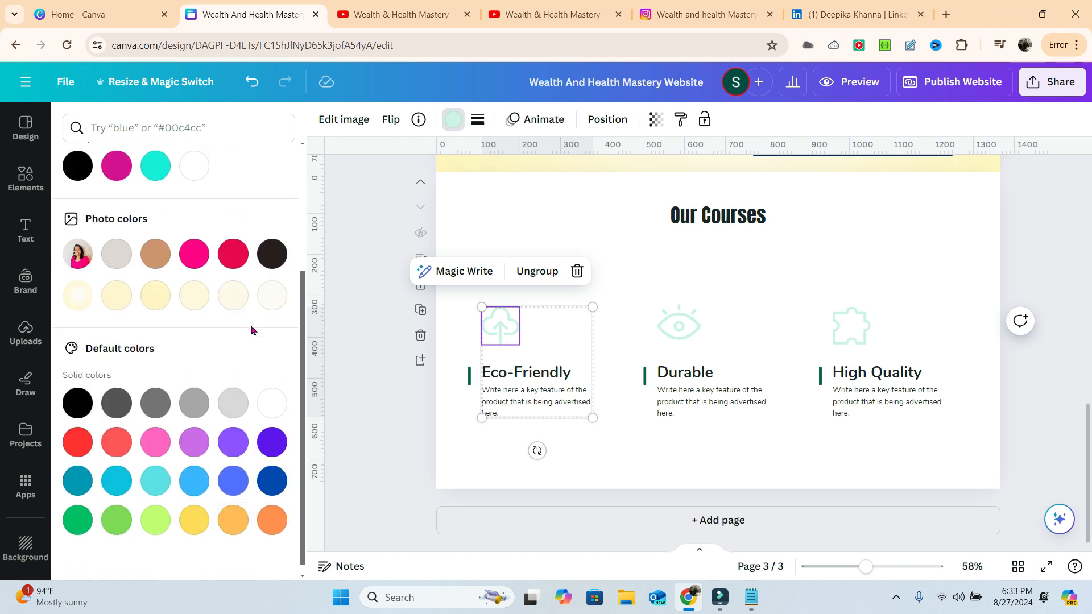
scroll(233, 258, up, 3)
scroll(239, 375, down, 1)
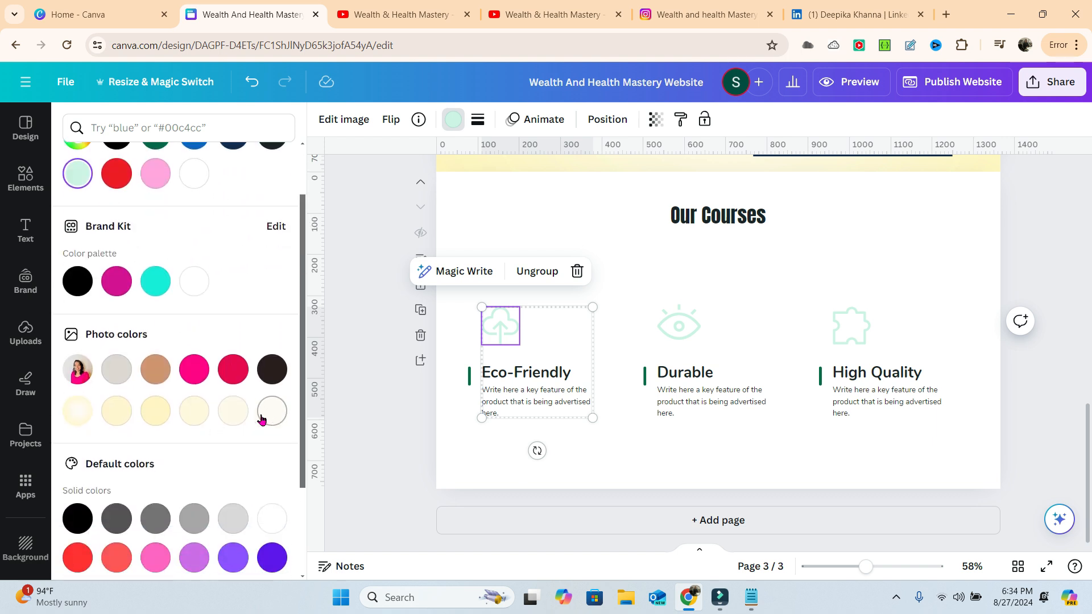
scroll(239, 421, down, 2)
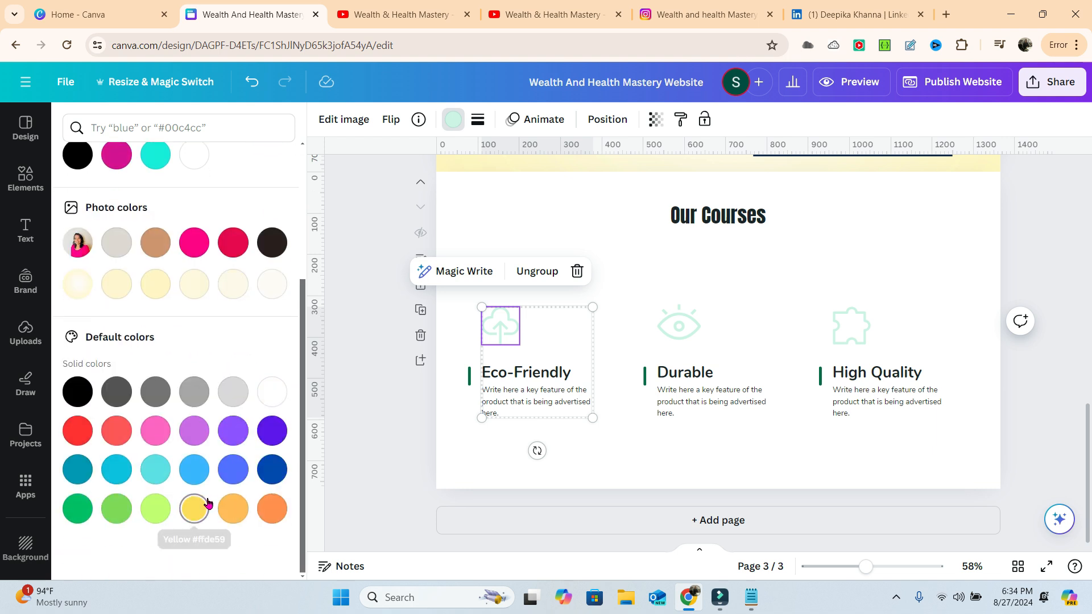
click(208, 503)
click(679, 324)
click(208, 508)
click(838, 327)
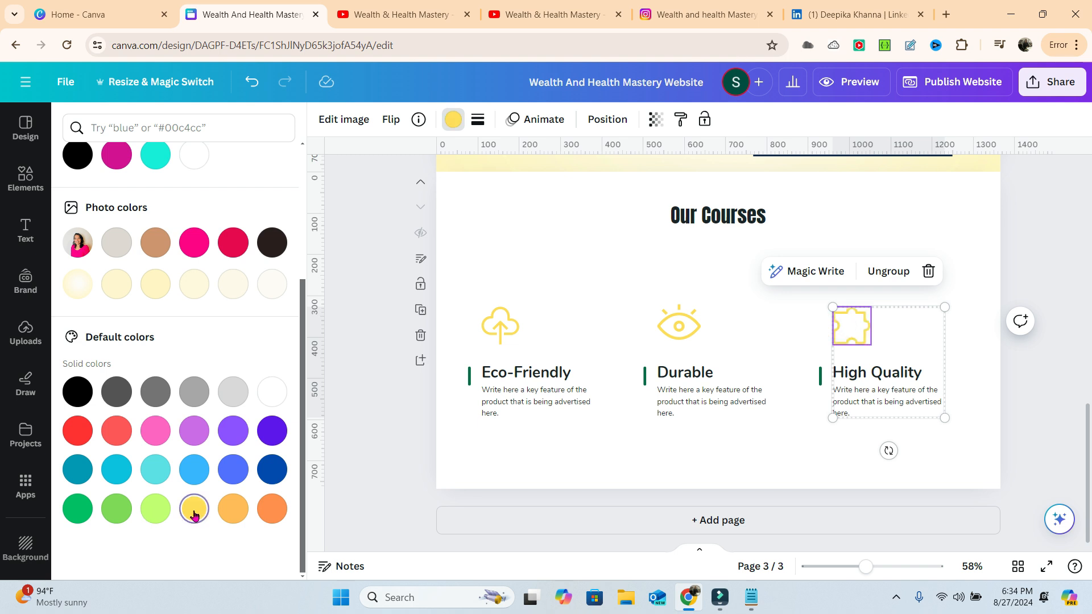
Step: Check the home page title's font size and set the Our Courses heading to the same size, 52
click(719, 216)
scroll(682, 251, up, 2)
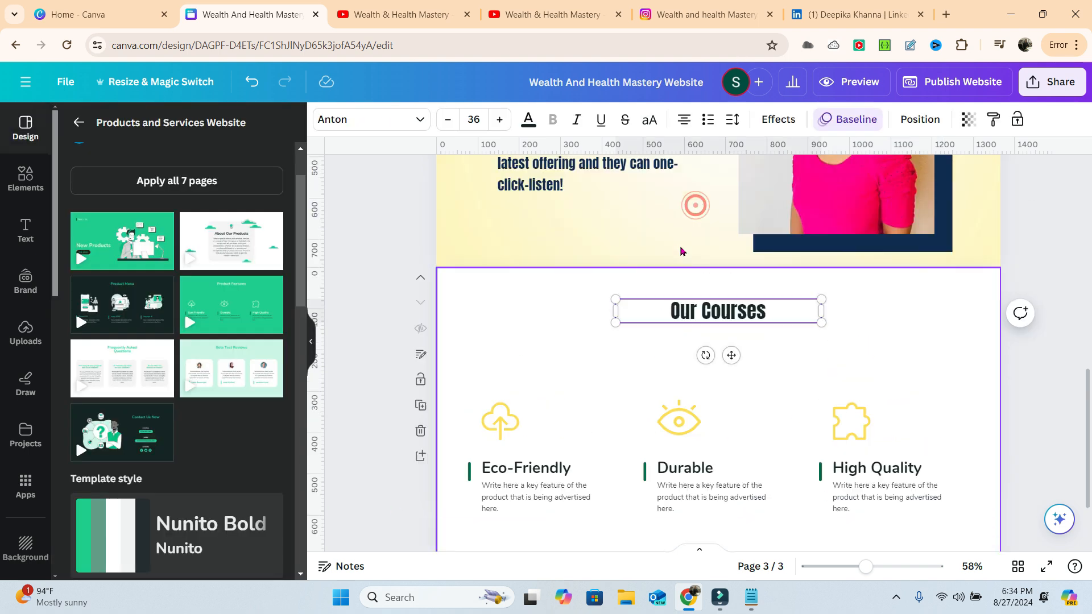
scroll(682, 251, up, 10)
click(657, 250)
click(657, 250)
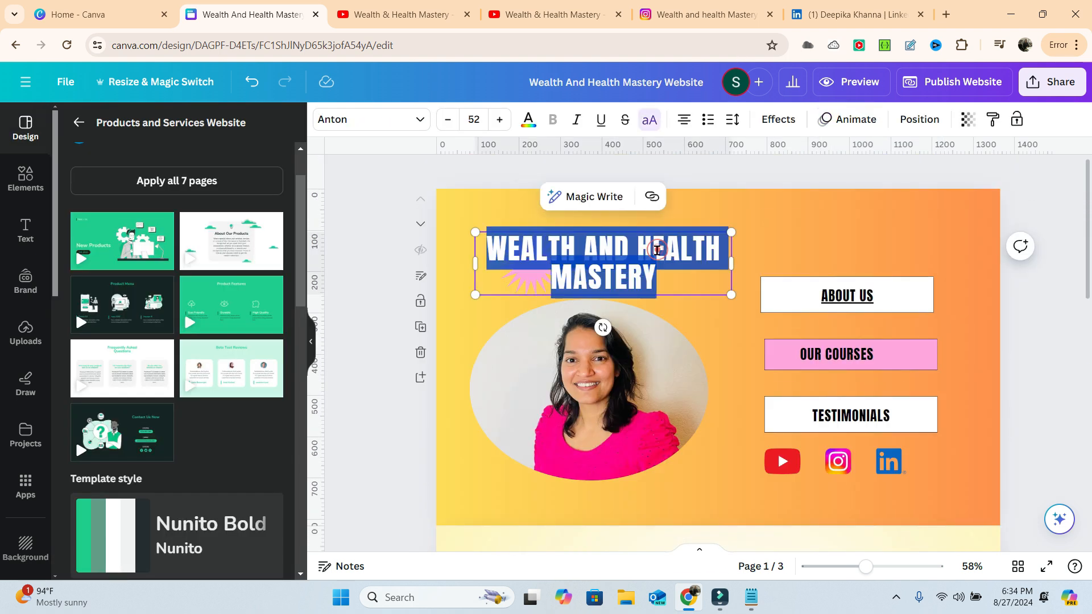
scroll(713, 382, down, 10)
click(714, 381)
click(713, 381)
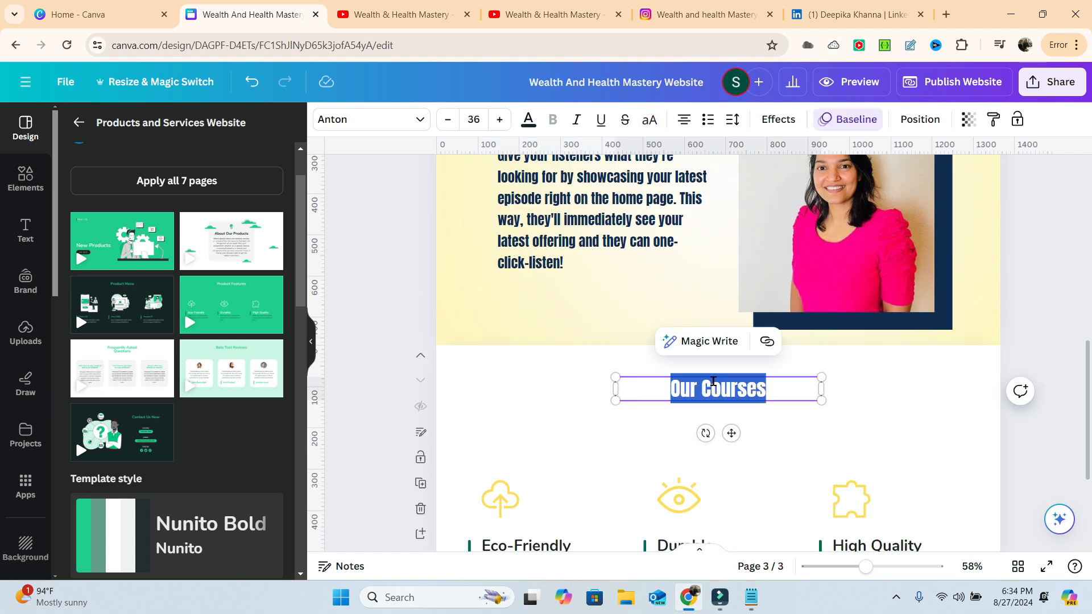
click(474, 119)
text(52)
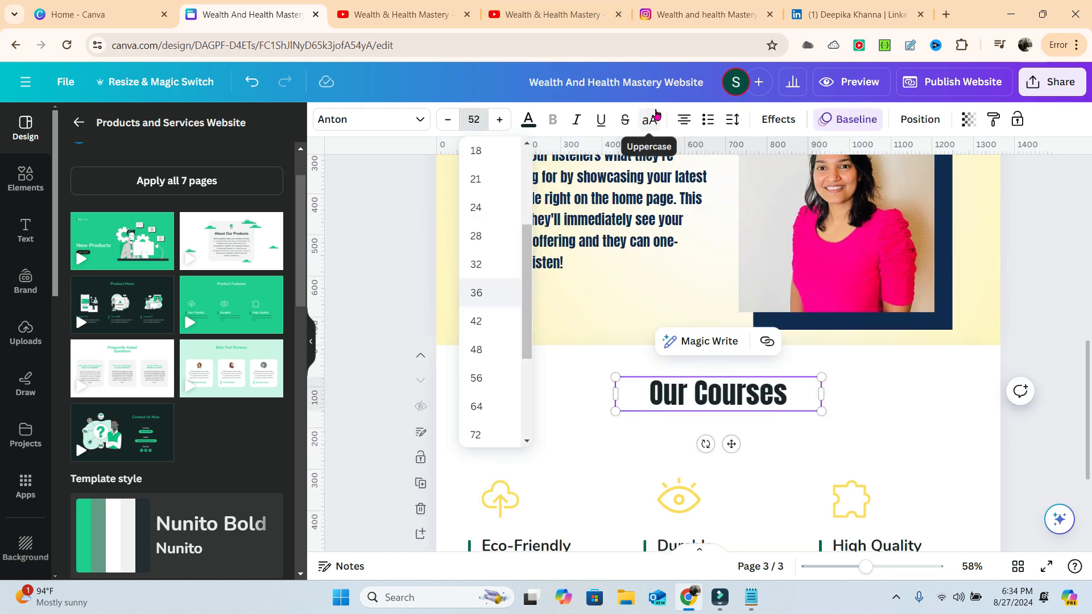
key(Return)
Step: Center the Our Courses heading horizontally on its page
click(878, 448)
click(781, 407)
drag(781, 407, 771, 407)
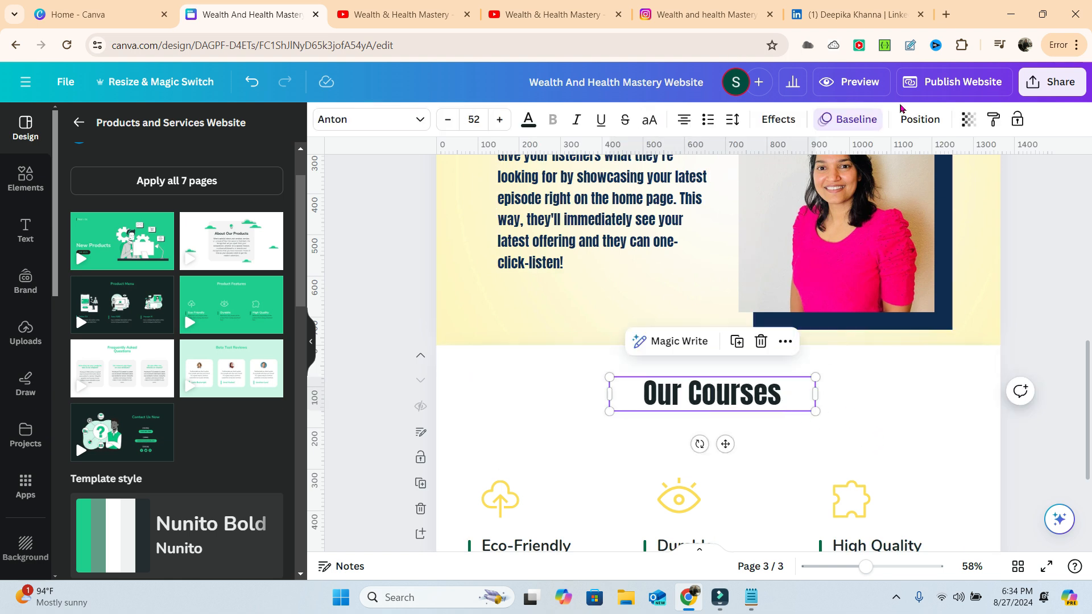
click(912, 123)
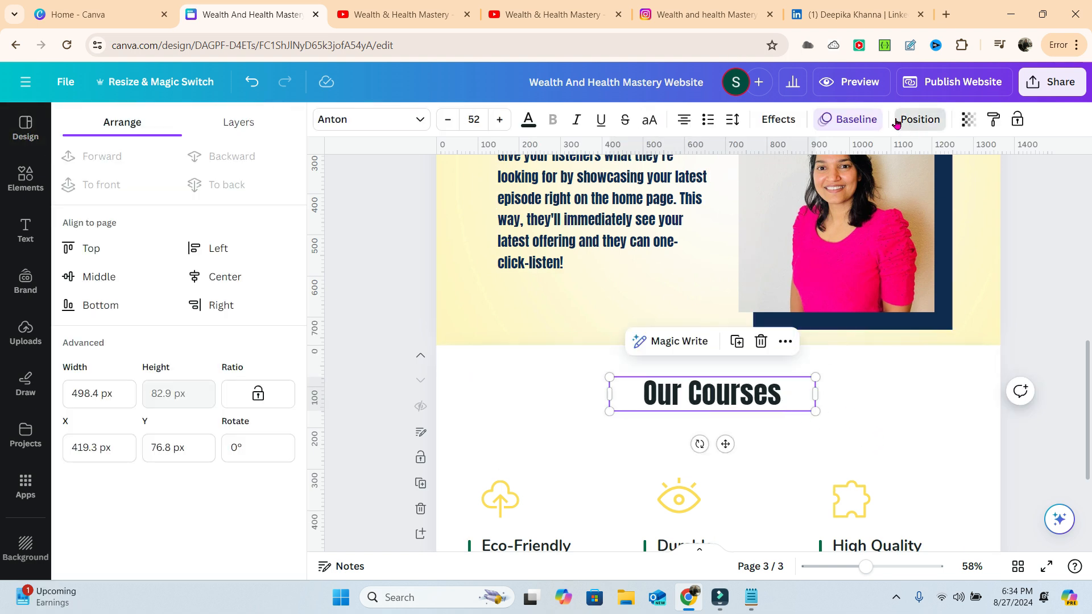
click(217, 277)
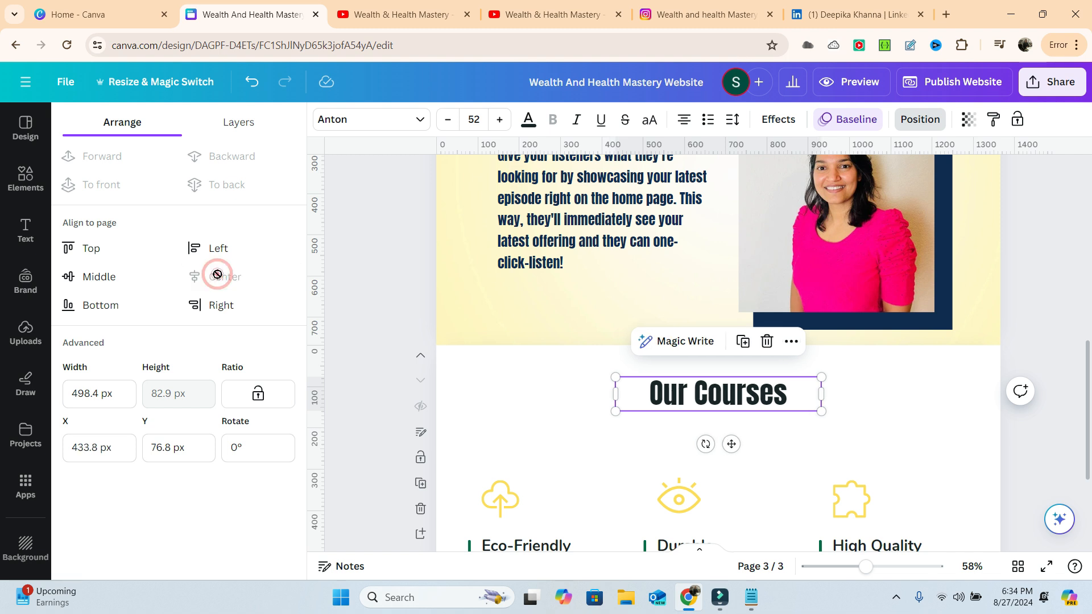
click(329, 331)
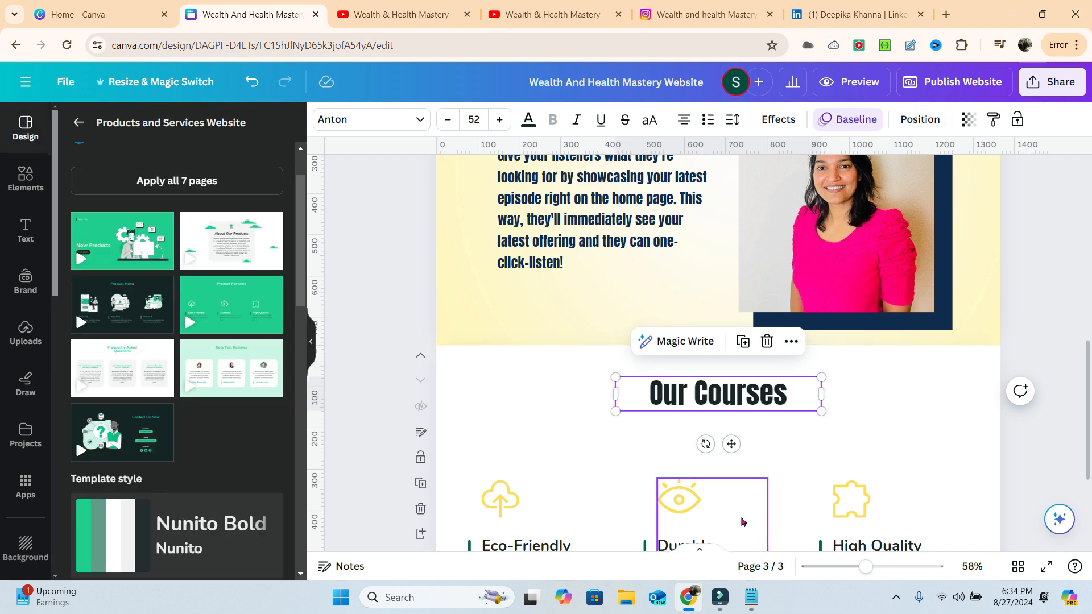
scroll(720, 378, down, 3)
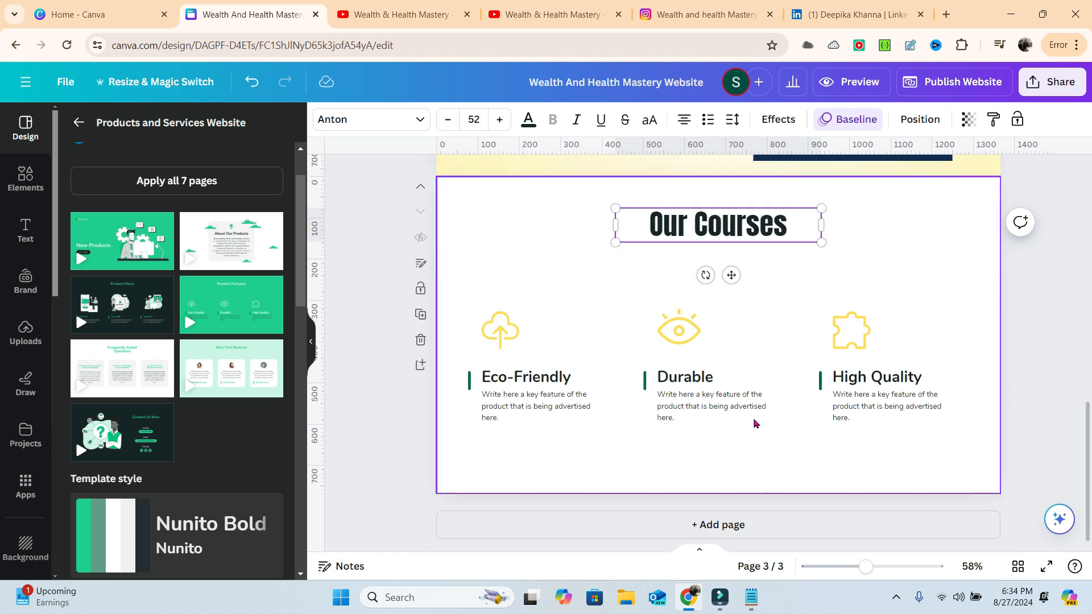
Step: Retitle the Eco-Friendly block "Canva 101" and the Durable block "Advanced Canva"
click(542, 371)
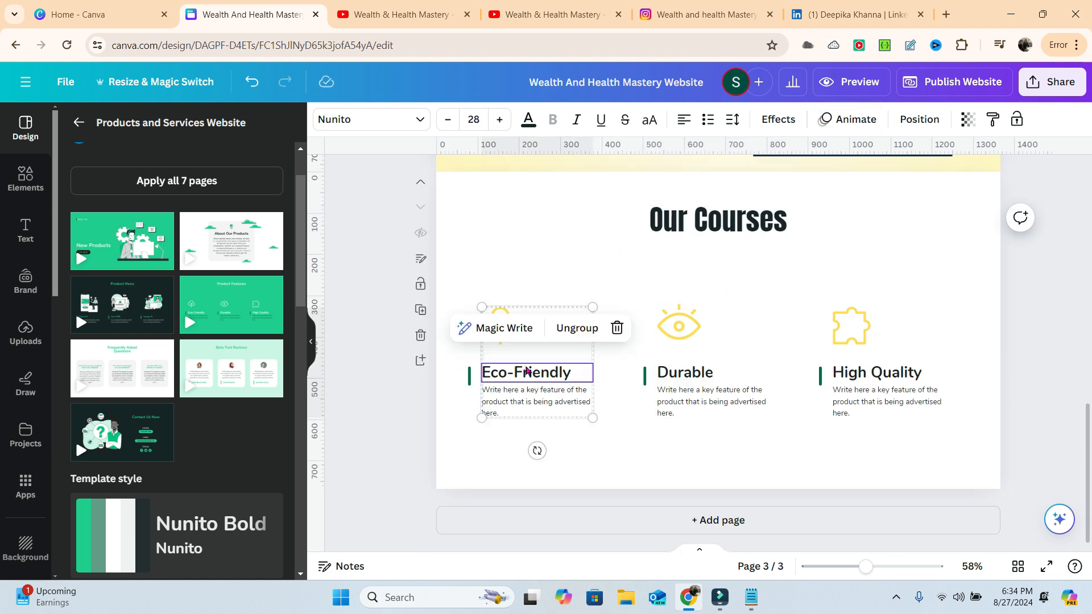
double_click(543, 370)
text(Canva)
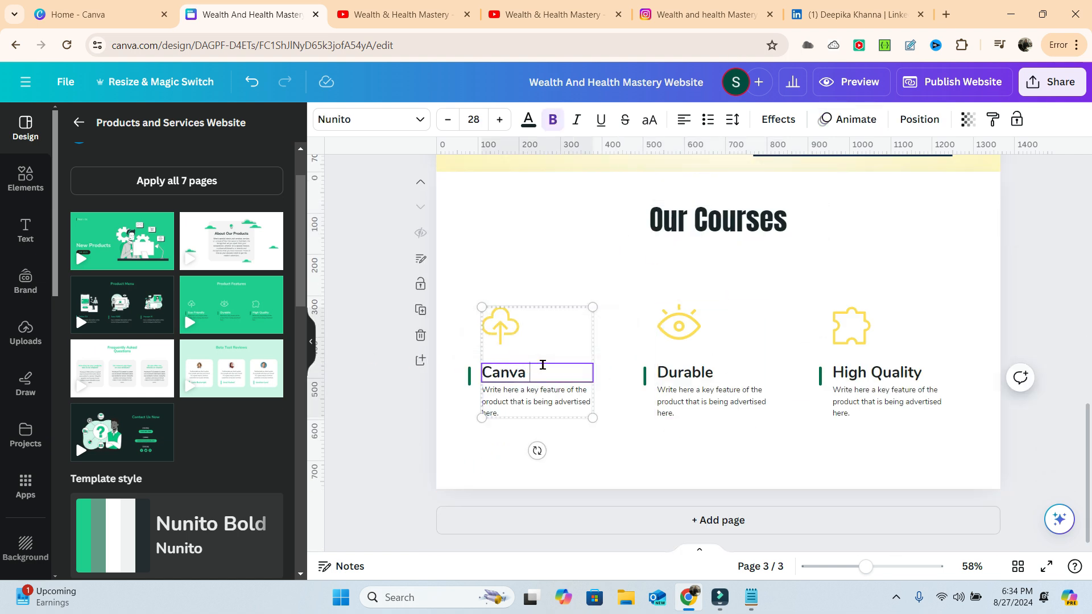
text( 101)
click(693, 370)
double_click(692, 369)
text(Advance)
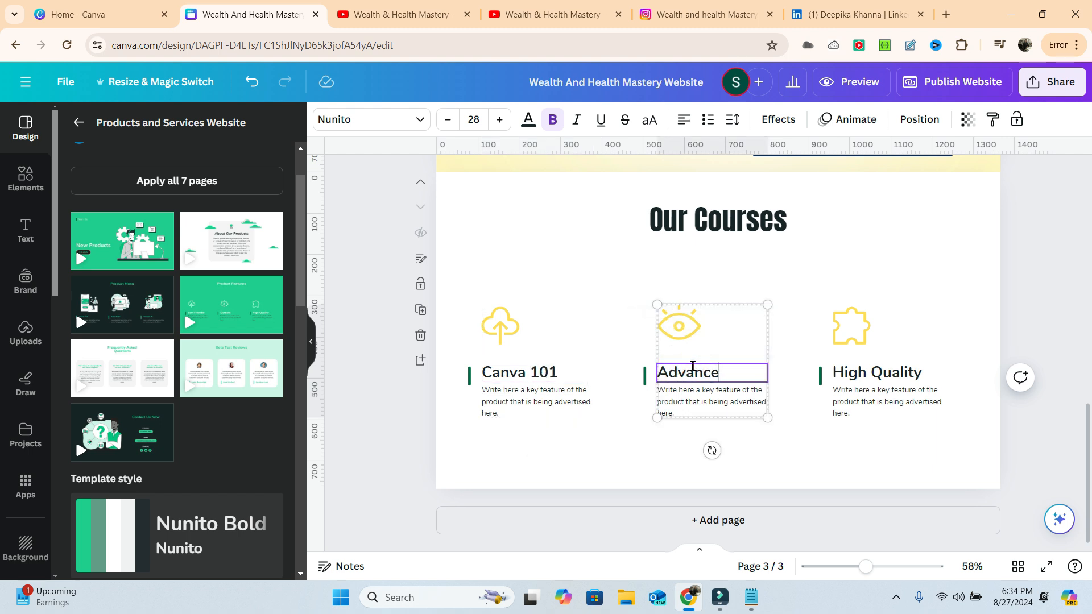
text(d Canva)
Step: Replace the High Quality block's title with "Intermediate Canva"
click(876, 373)
double_click(877, 373)
key(BackSpace)
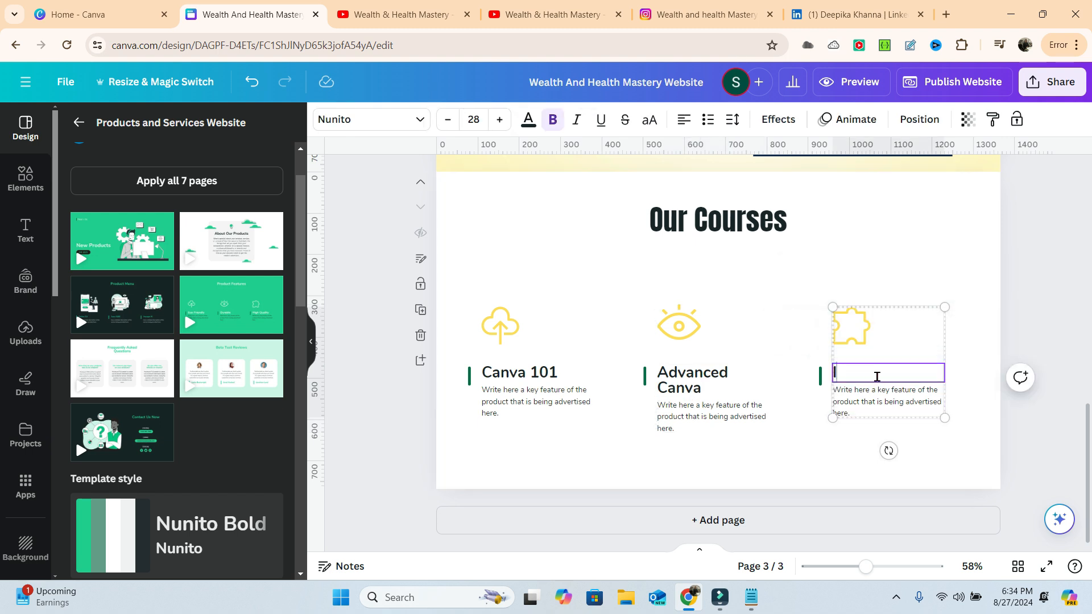
text(Intermediate )
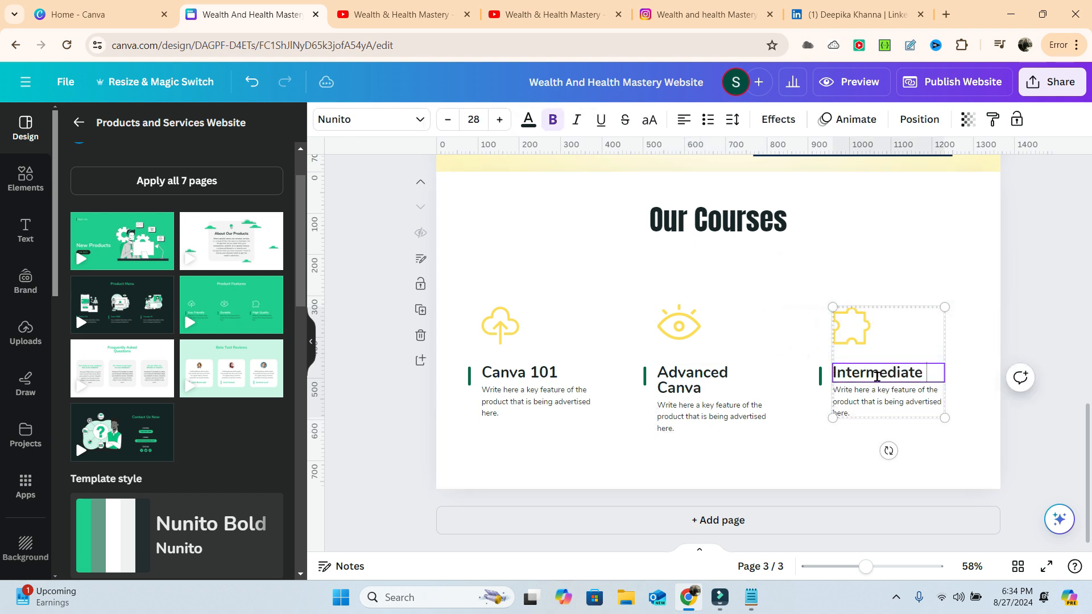
text(Canva)
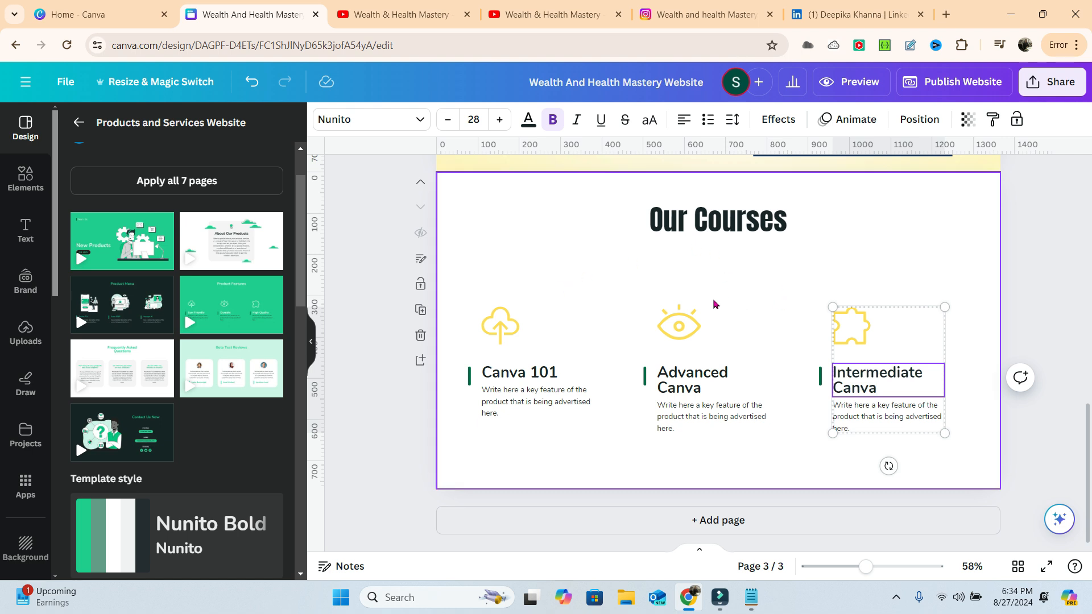
Step: Name the third page "Courses" in the page overview and return to the page editing view
click(704, 233)
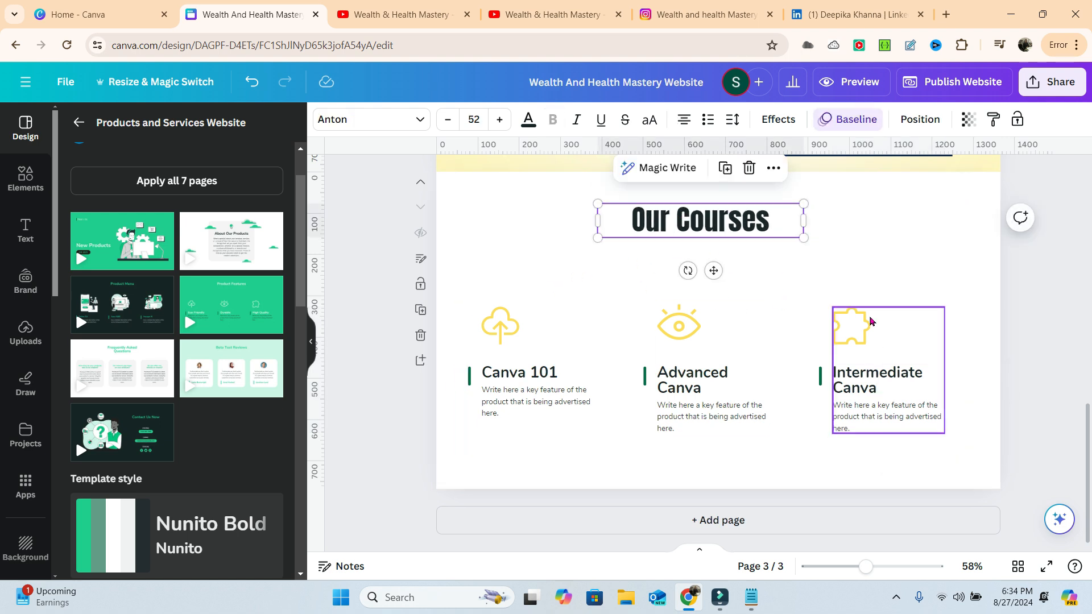
scroll(761, 459, up, 12)
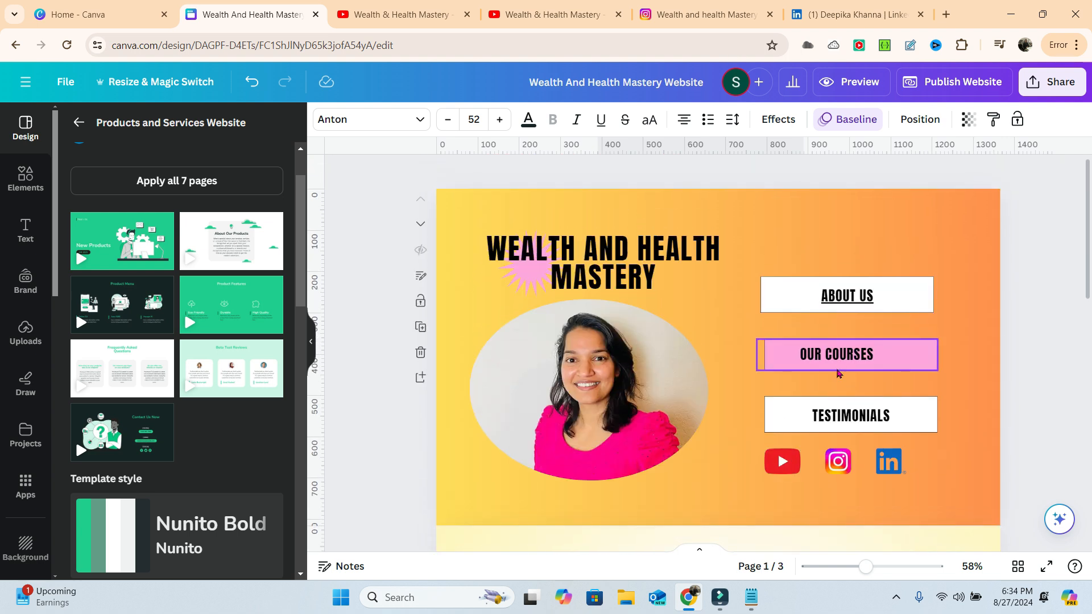
scroll(847, 369, down, 12)
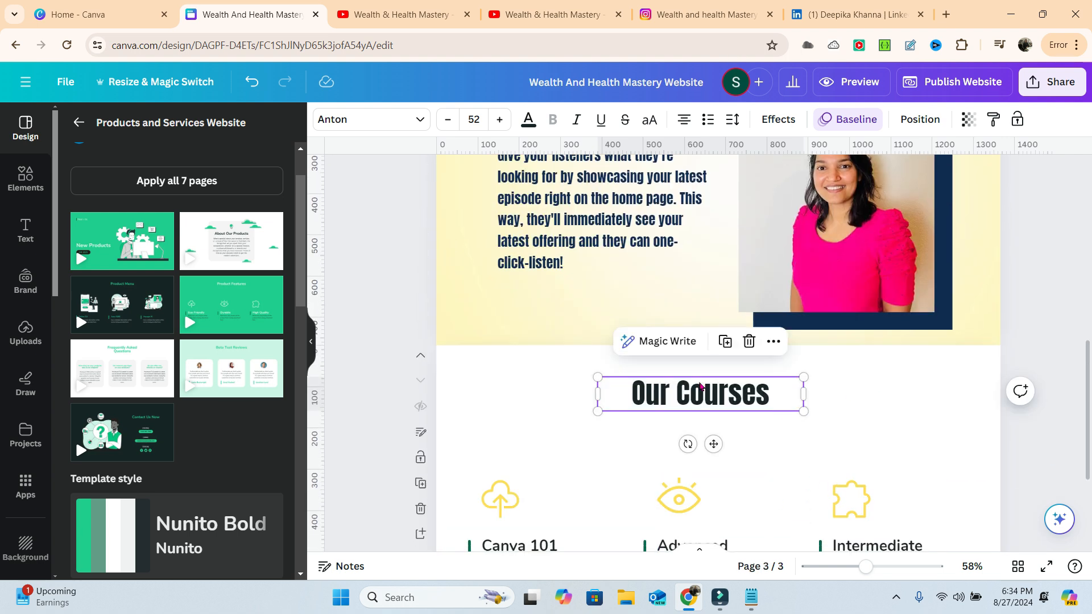
scroll(905, 519, down, 3)
click(1028, 566)
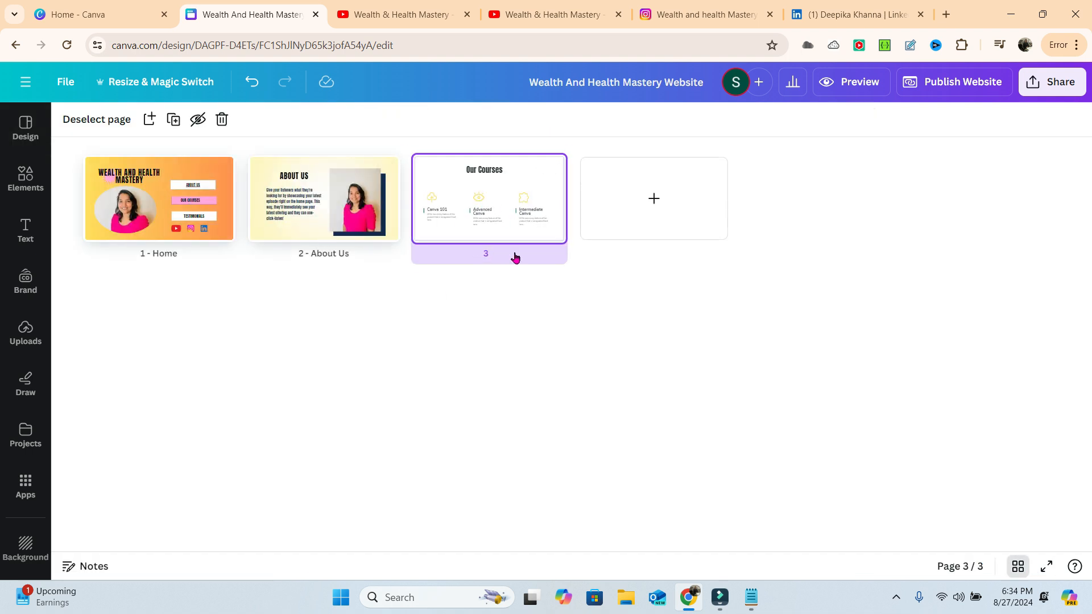
text(Courses)
click(31, 137)
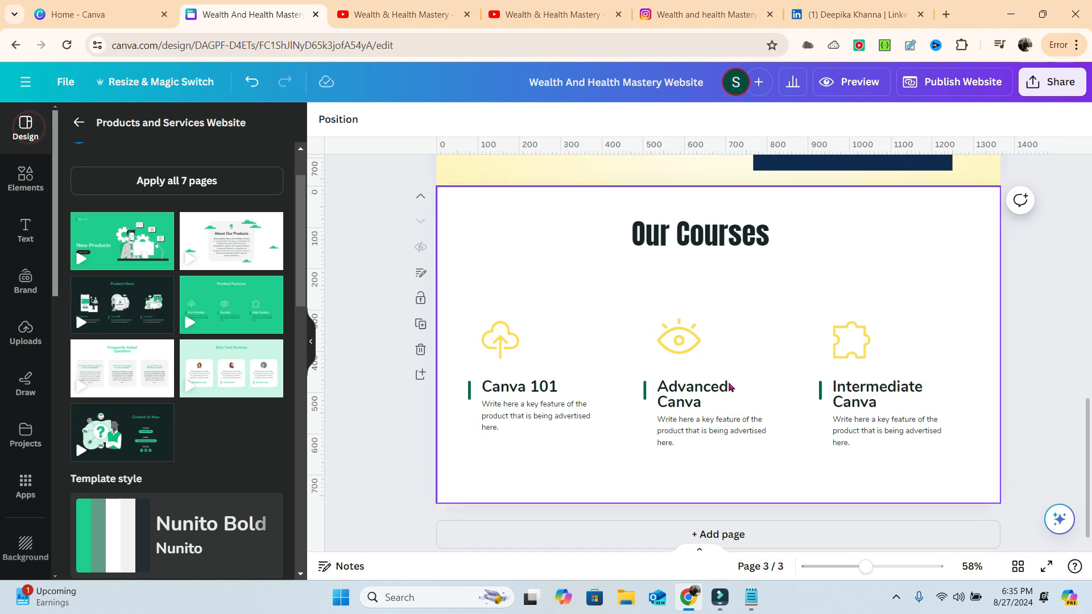
Step: Link the Our Courses button on the home page to the page "3 - Courses"
scroll(861, 341, up, 10)
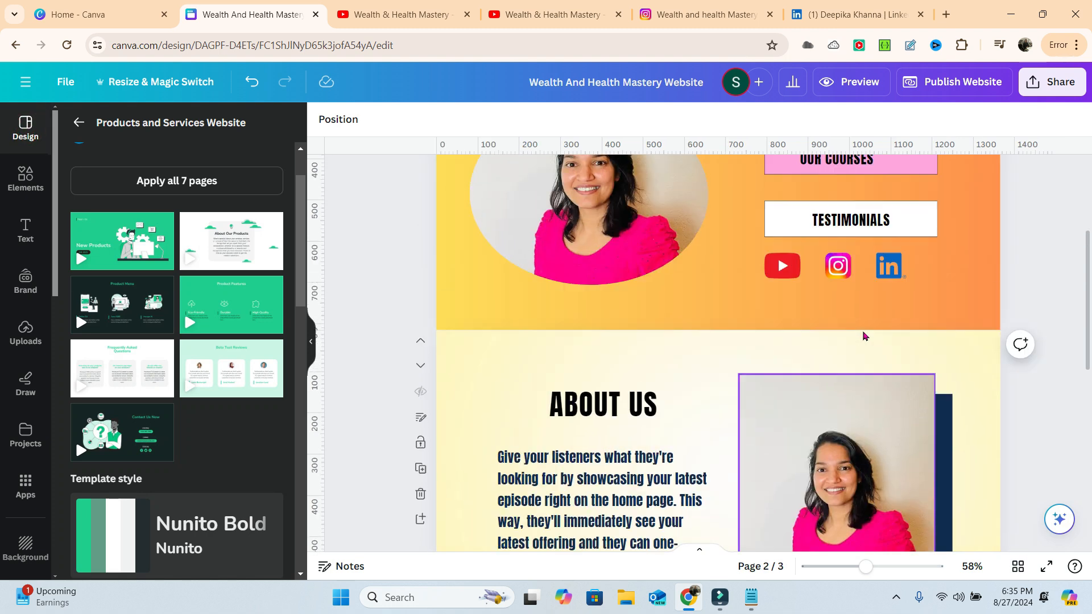
click(866, 325)
right_click(874, 328)
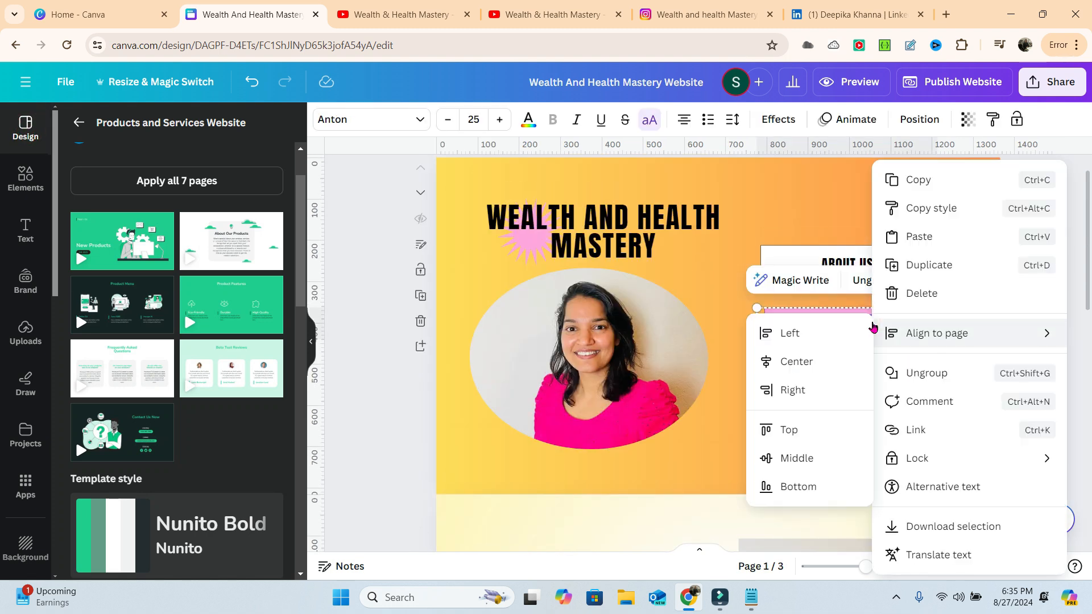
click(951, 431)
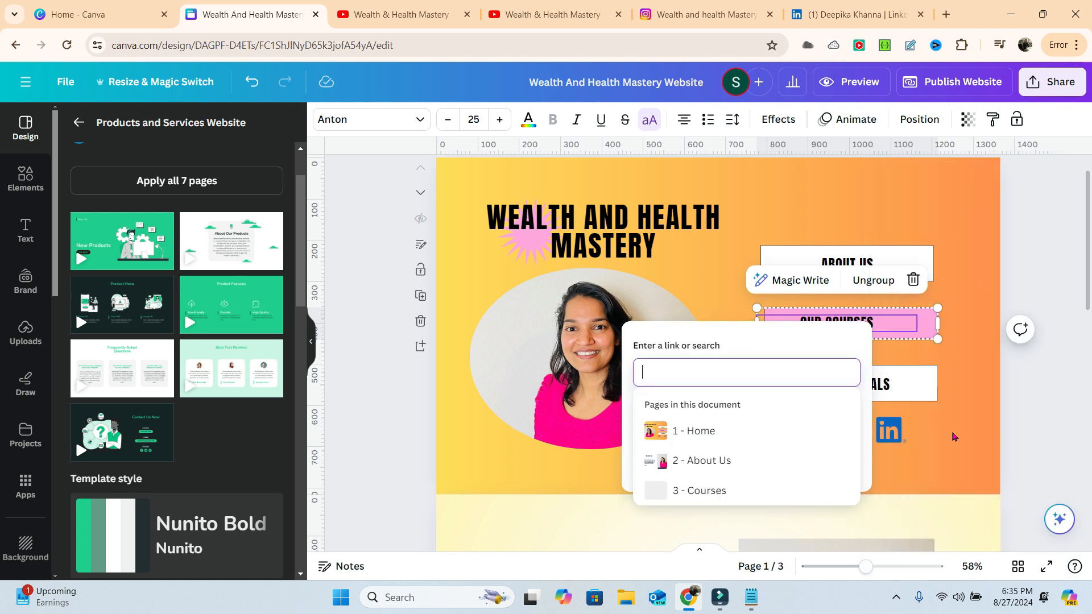
drag(853, 426, 855, 499)
click(713, 534)
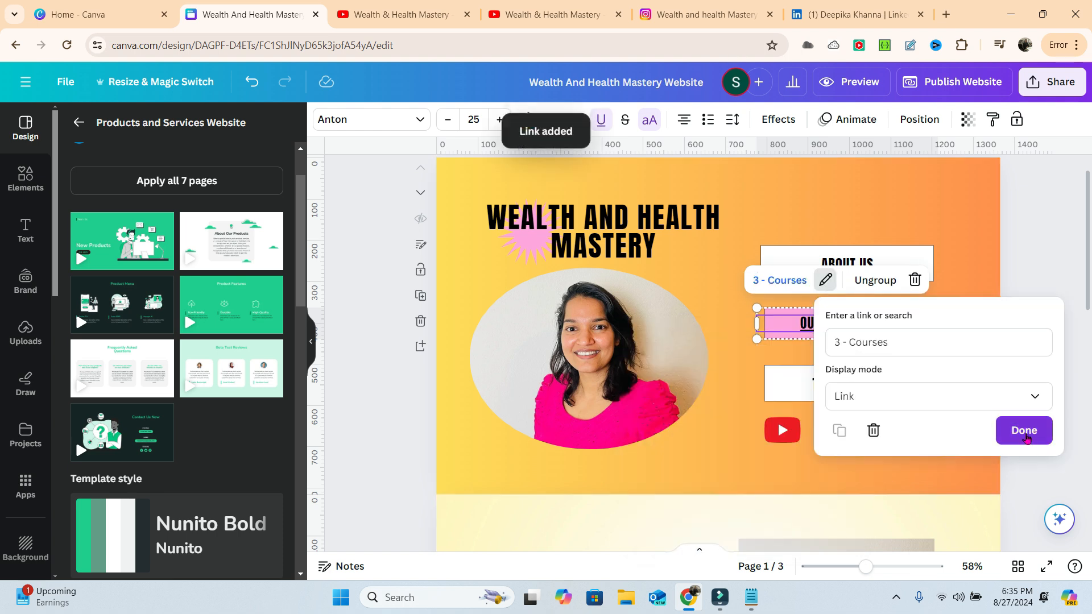
click(1025, 432)
scroll(949, 430, down, 5)
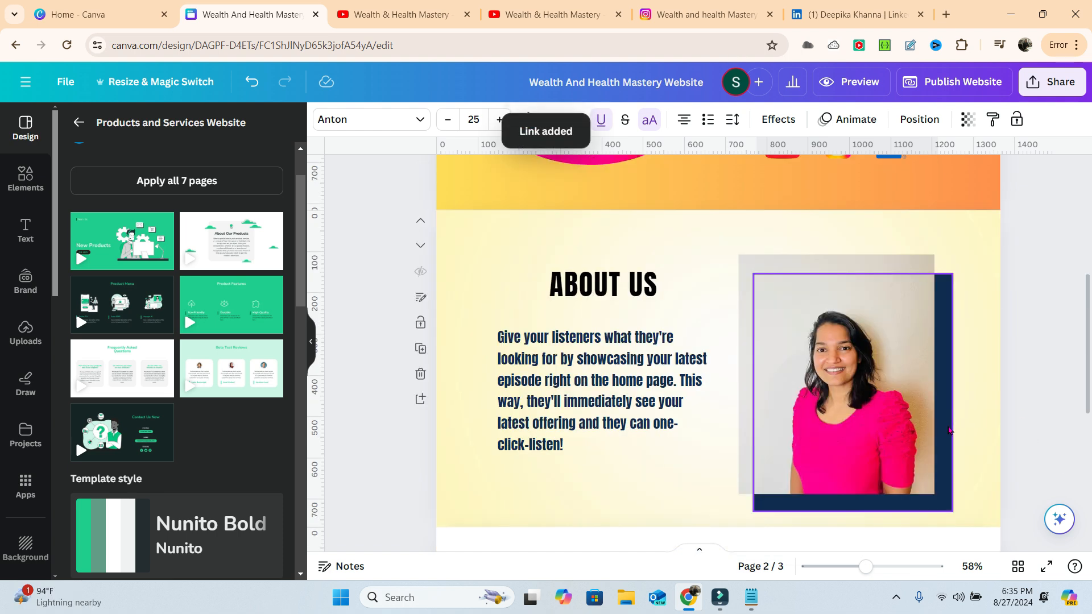
scroll(949, 430, down, 3)
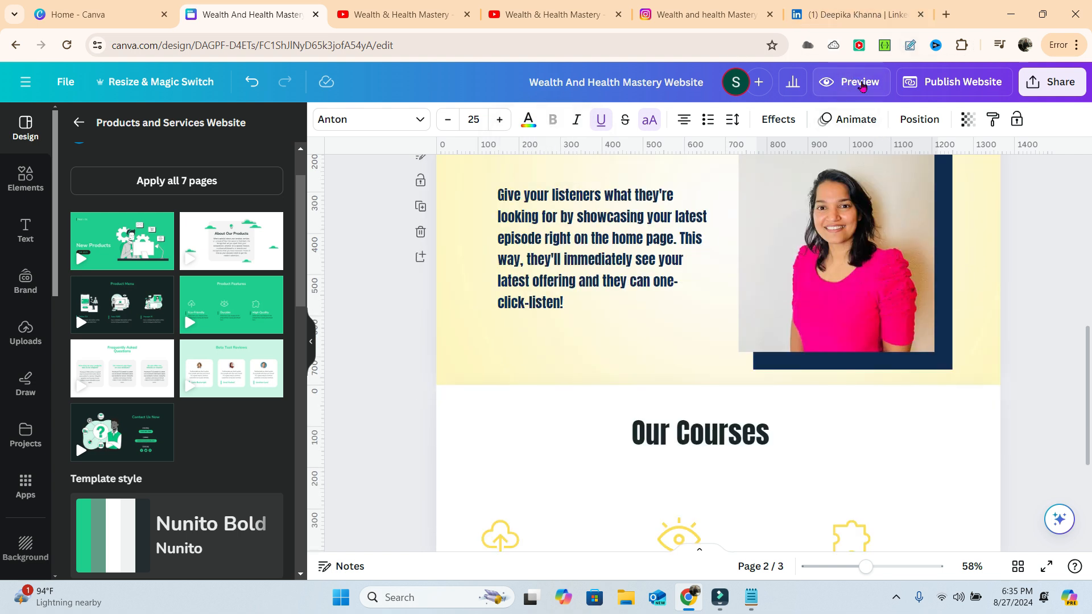
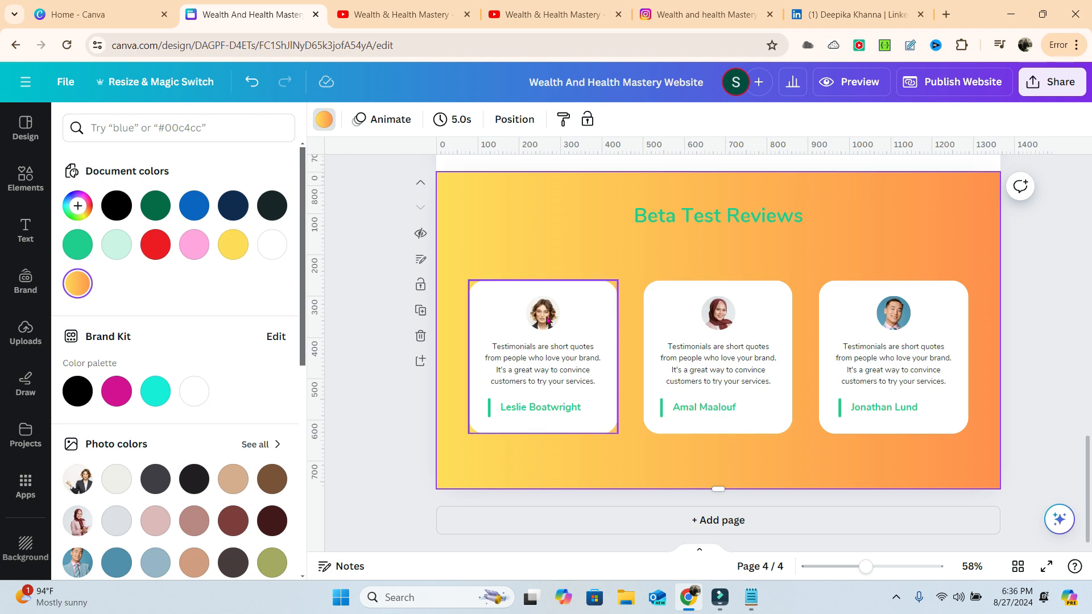
click(723, 318)
double_click(722, 317)
click(919, 318)
double_click(907, 316)
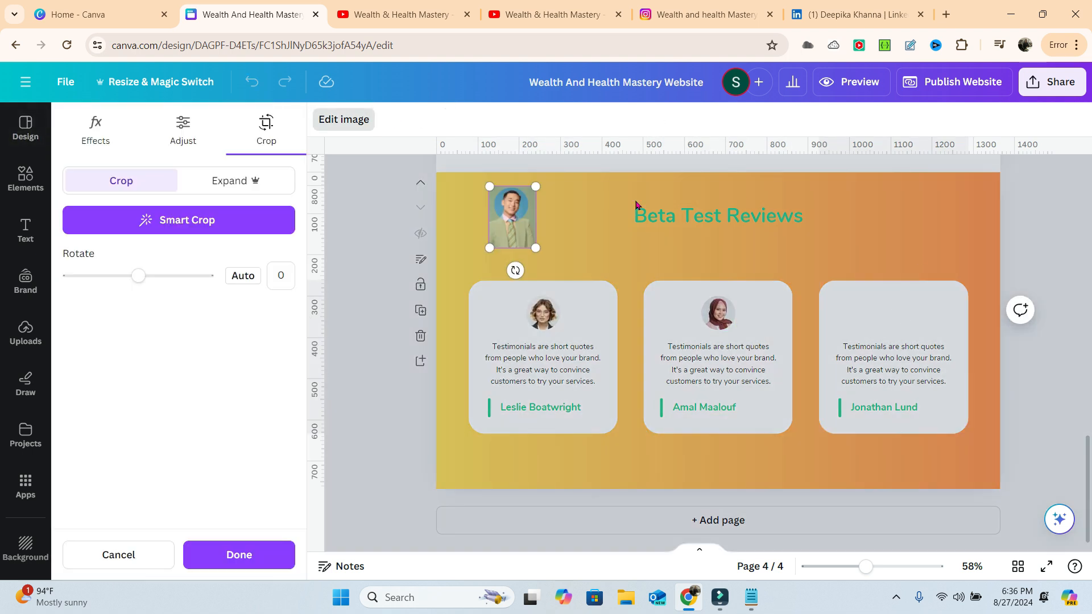
click(391, 292)
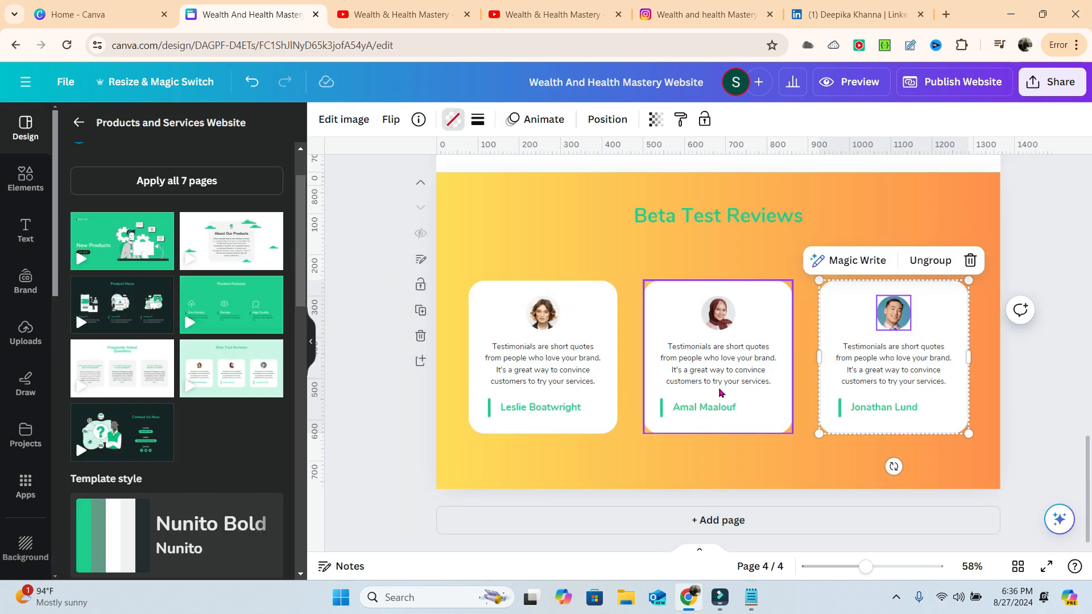
Step: Set the Beta Test Reviews heading's font to Anton and its color to the dark navy document color
click(659, 215)
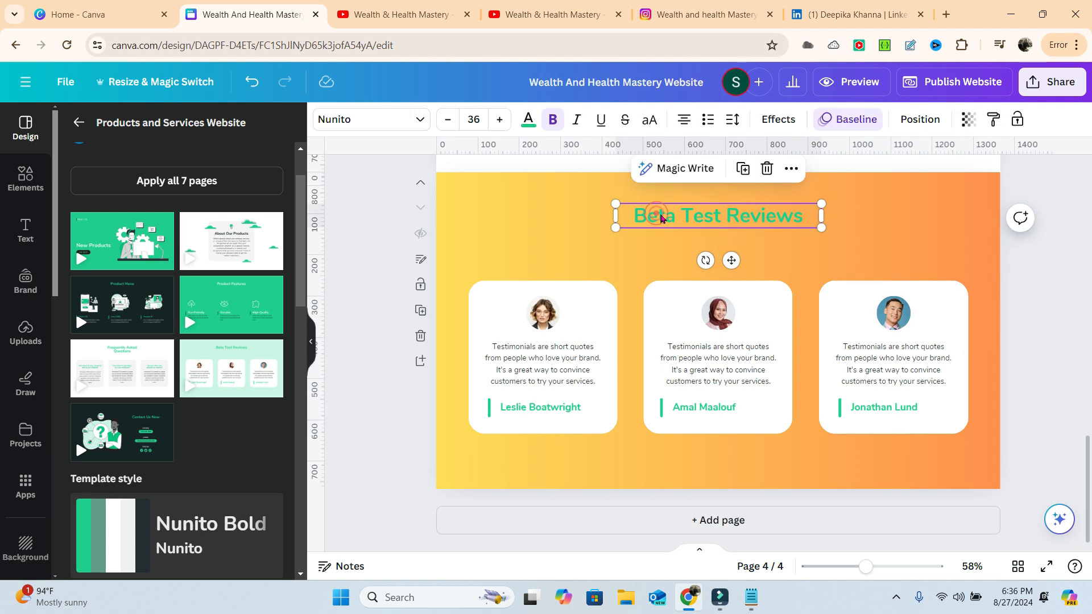
click(357, 122)
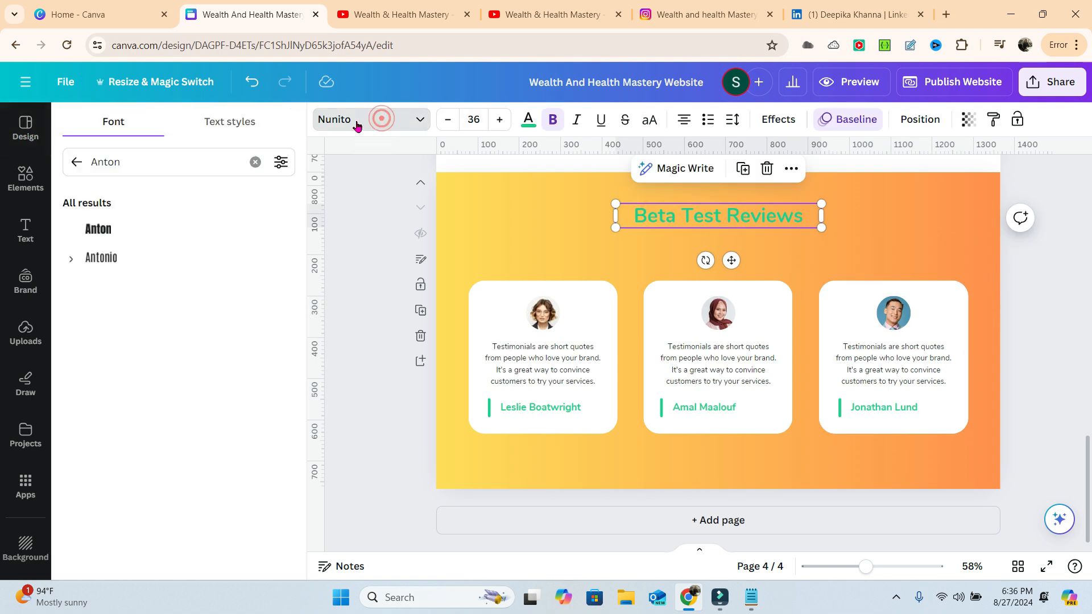
click(117, 223)
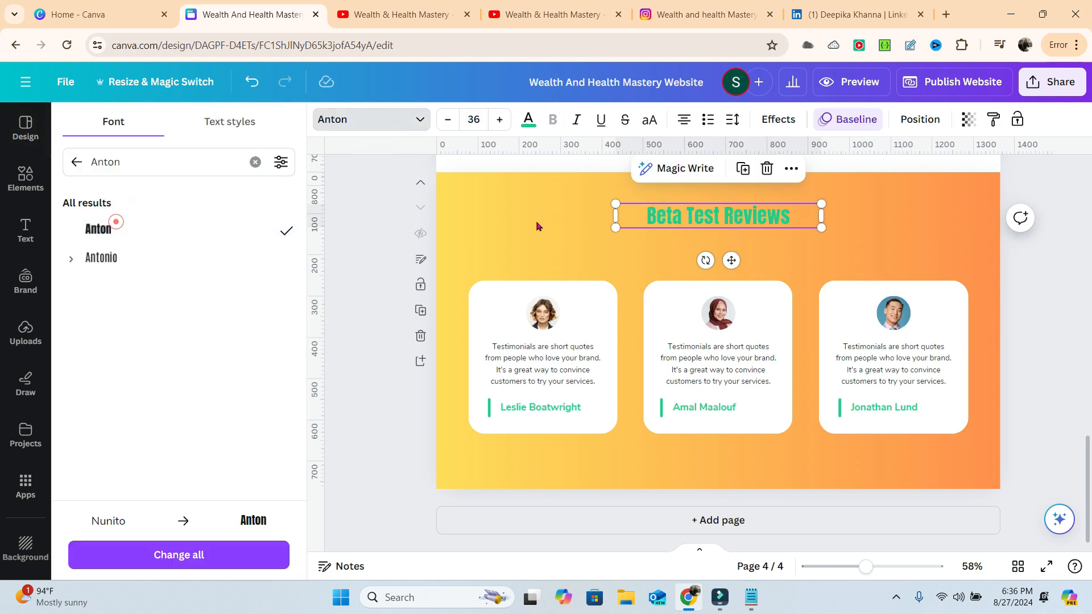
click(527, 121)
click(233, 206)
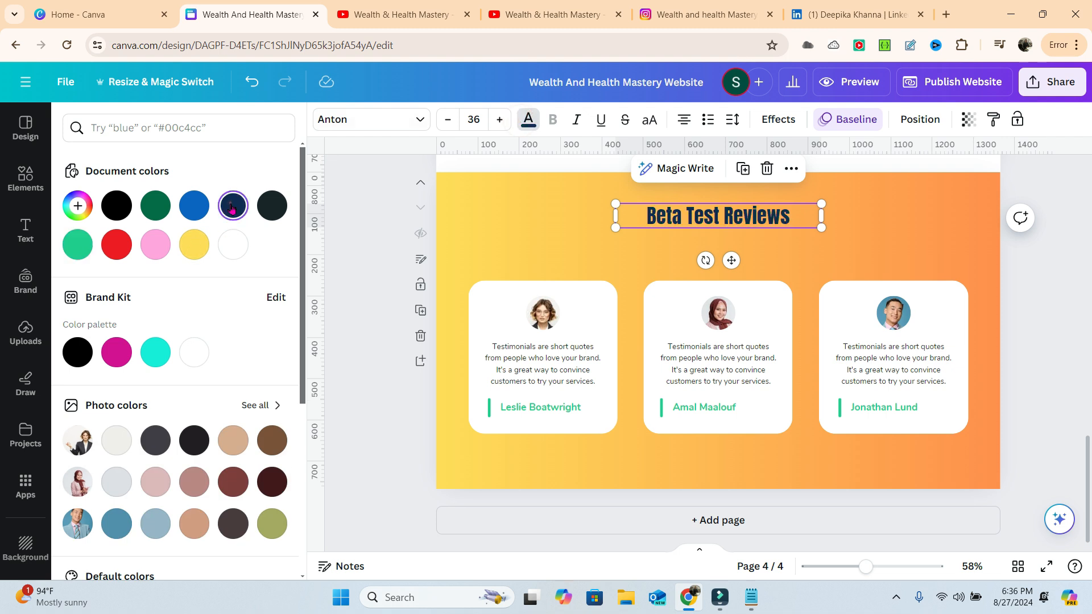
Step: Open the testimonial texts in the second and third review cards for editing
click(548, 333)
click(355, 274)
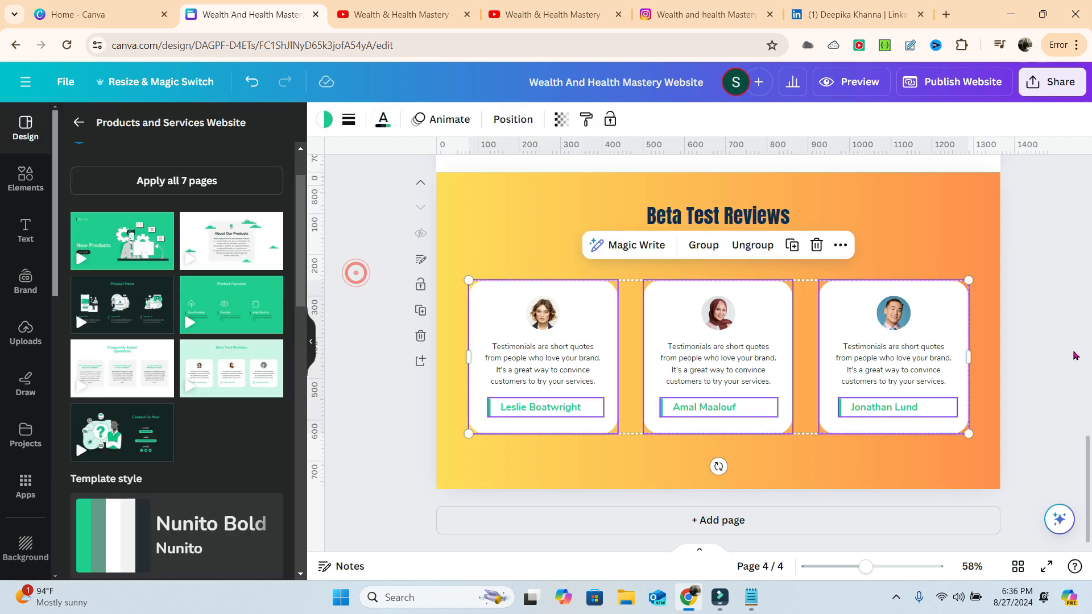
double_click(715, 370)
double_click(923, 362)
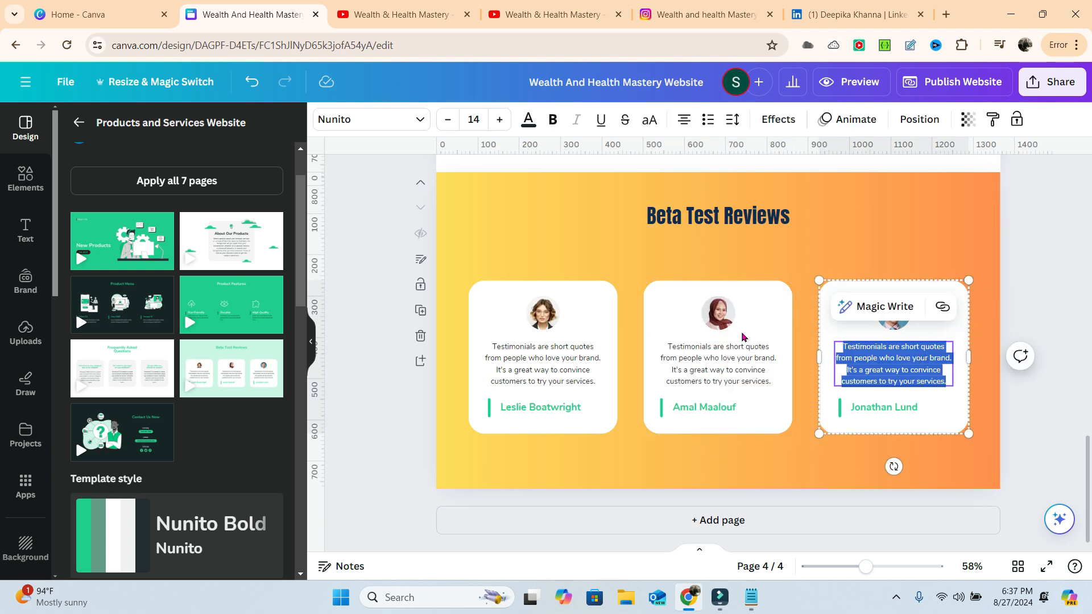
Step: Check the links attached to the YouTube, Instagram and LinkedIn icons on the home page
scroll(916, 319, up, 6)
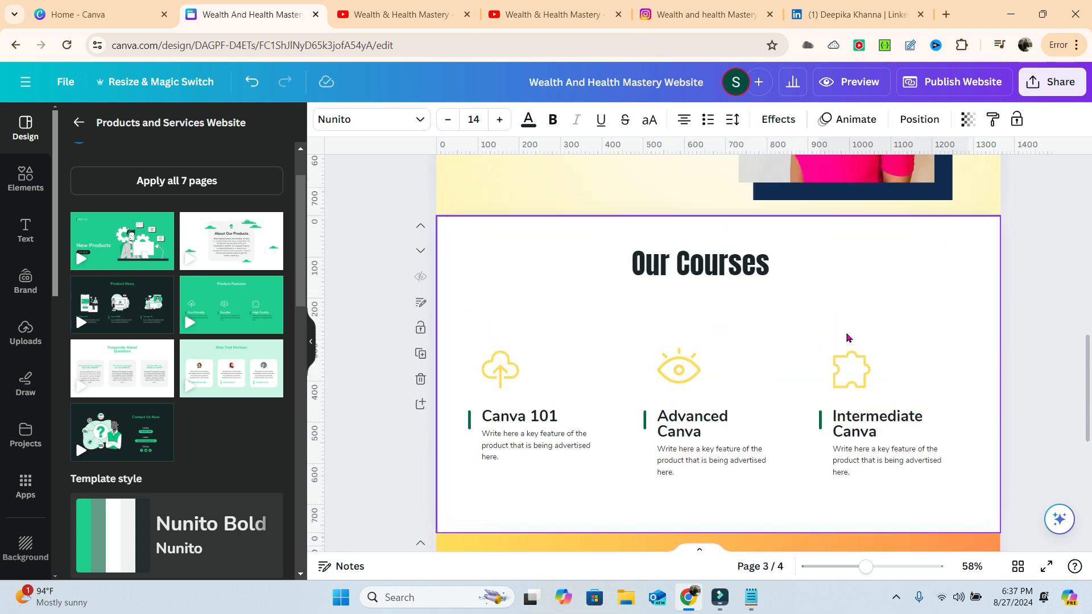
scroll(846, 338, up, 4)
scroll(829, 381, down, 6)
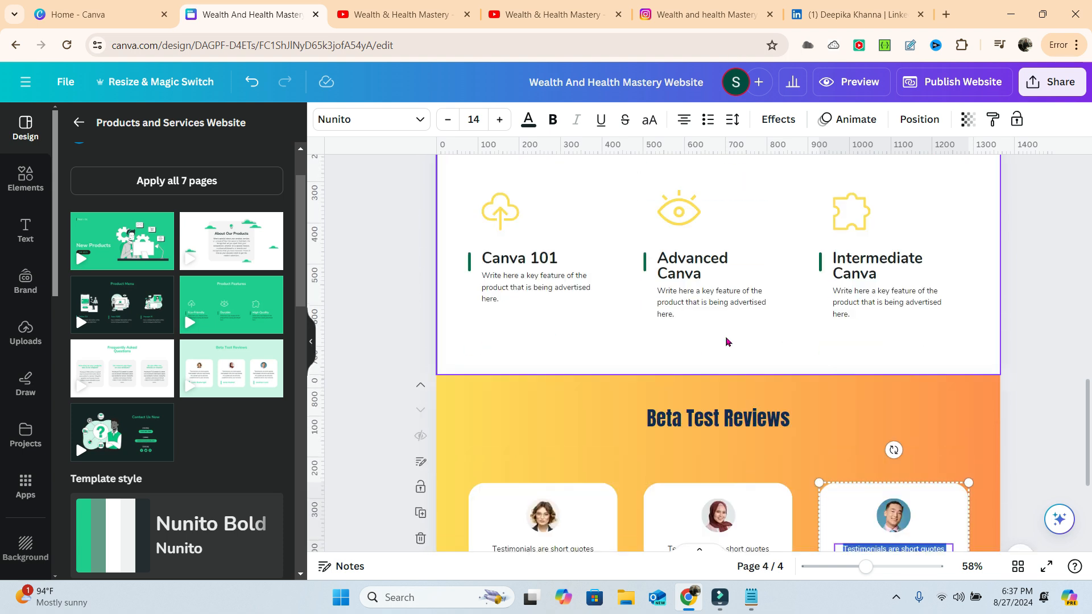
scroll(728, 344, down, 3)
scroll(845, 370, up, 10)
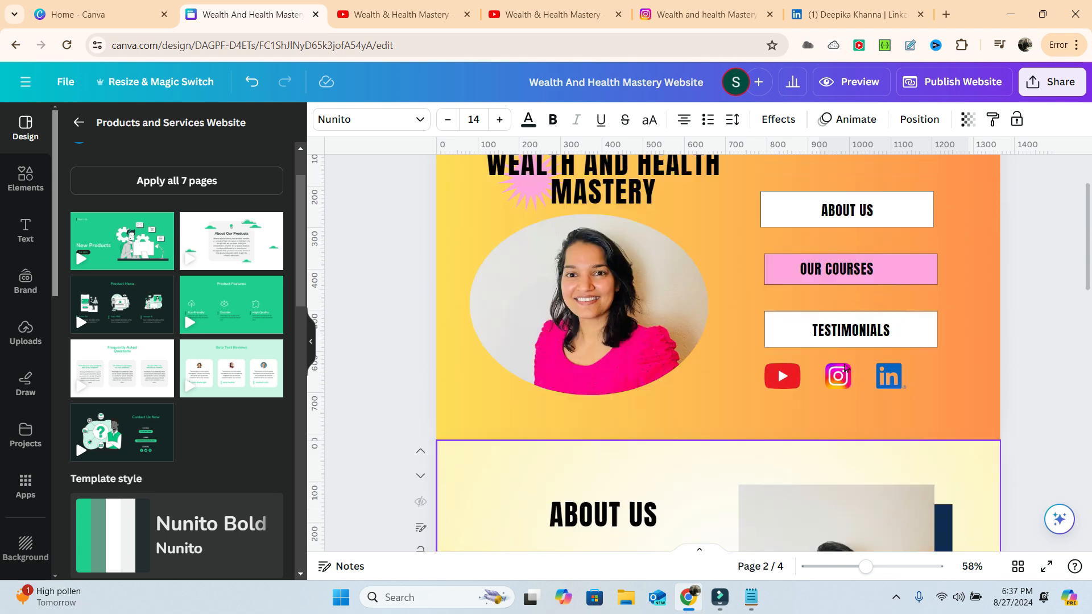
scroll(853, 372, up, 2)
scroll(1001, 438, down, 3)
click(784, 323)
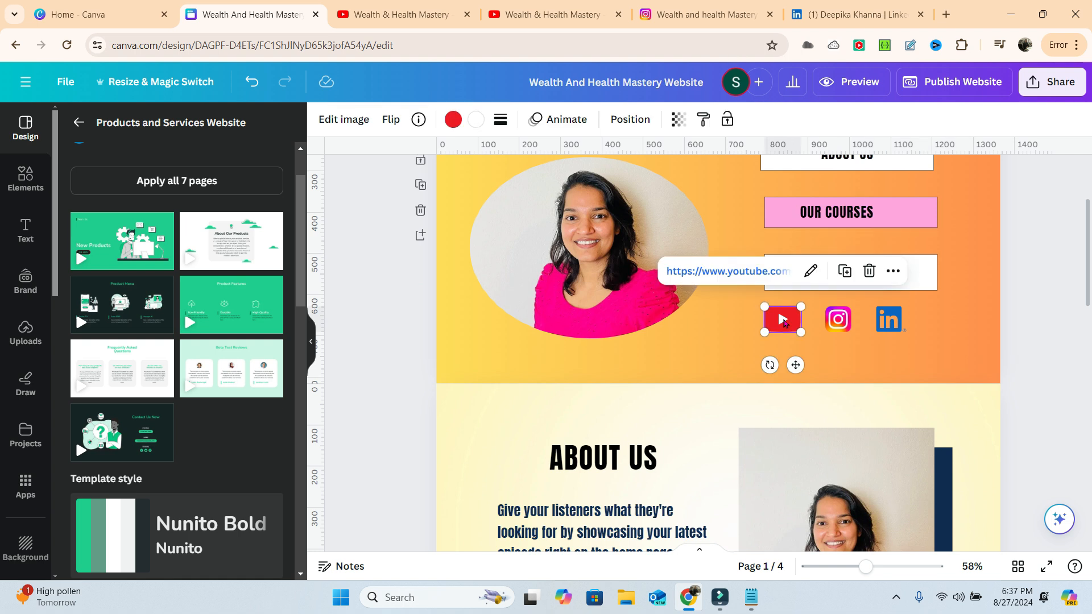
click(840, 324)
click(900, 326)
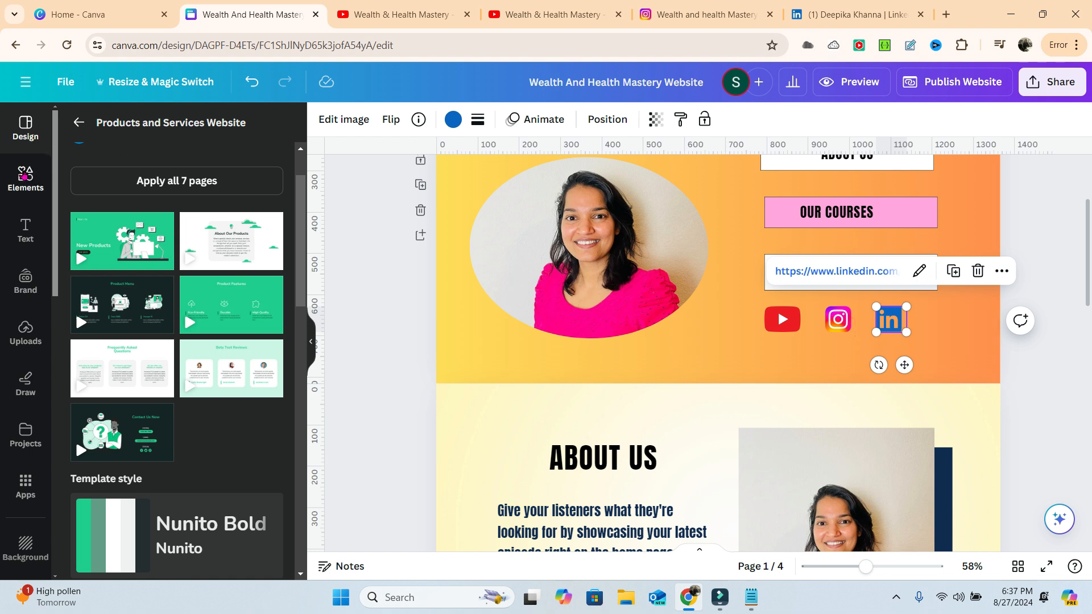
click(851, 344)
Step: Apply the Rise photo animation to the YouTube, Instagram and LinkedIn icons on the home page together
click(779, 316)
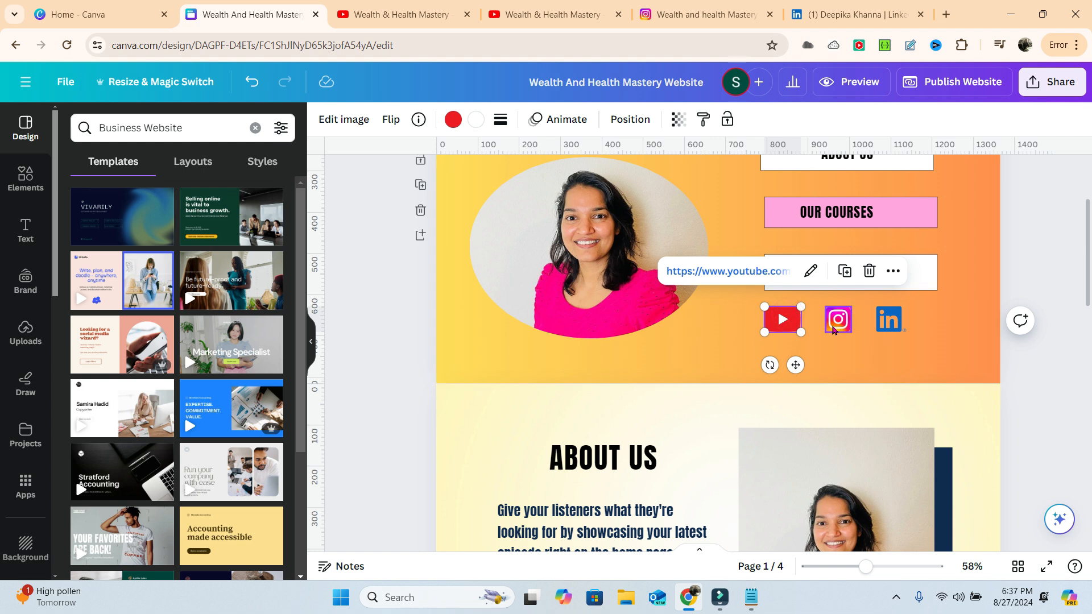
shift+click(834, 329)
shift+click(889, 320)
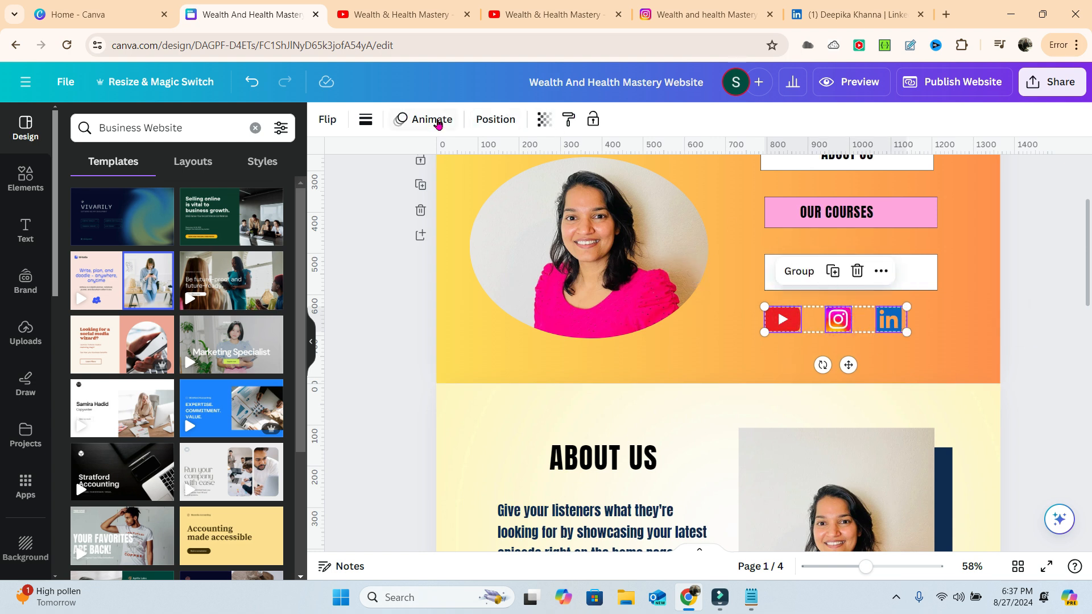
click(438, 121)
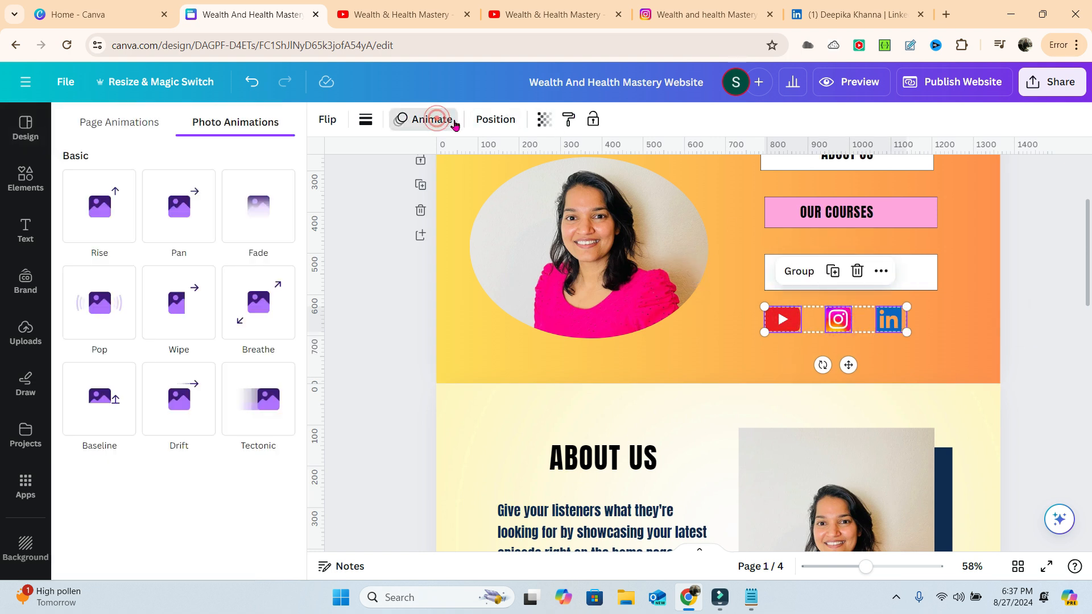
click(104, 234)
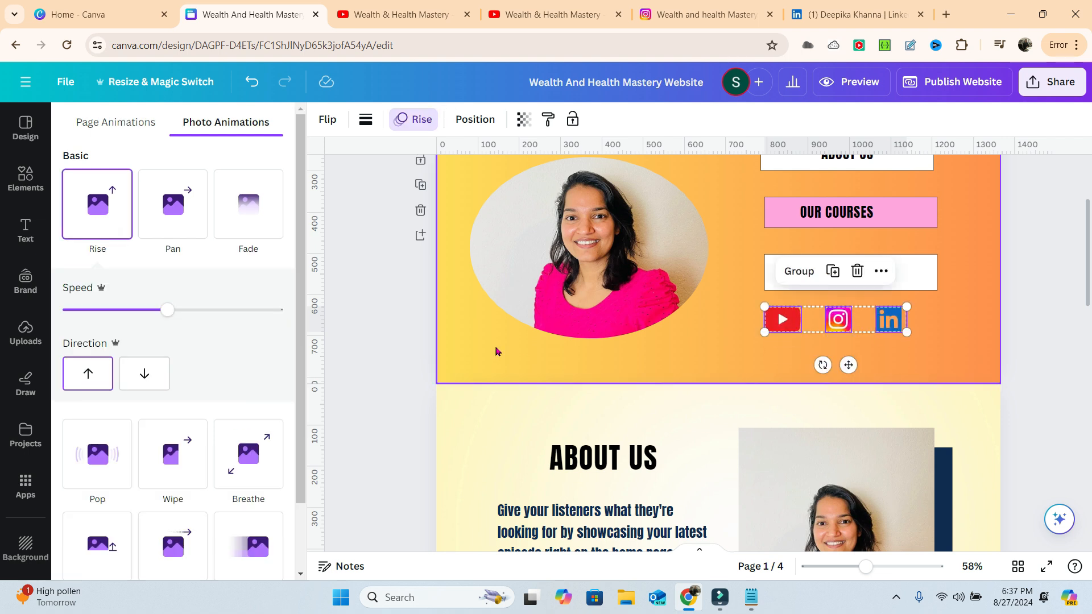
Step: Preview the website on desktop from the home page through to the reviews section, and close the preview
click(853, 83)
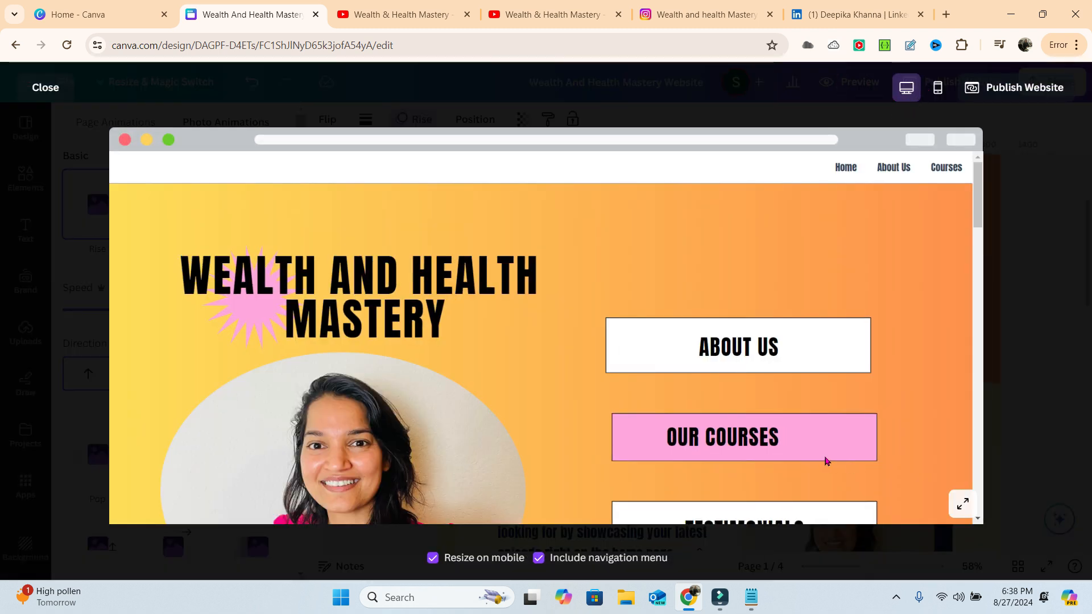
scroll(853, 449, down, 3)
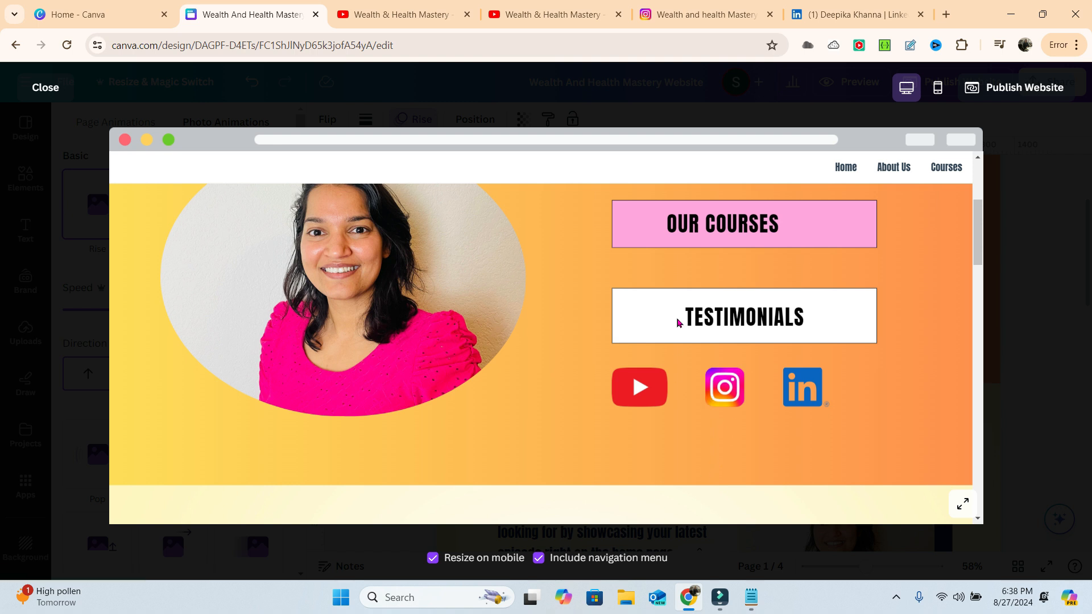
scroll(683, 377, down, 10)
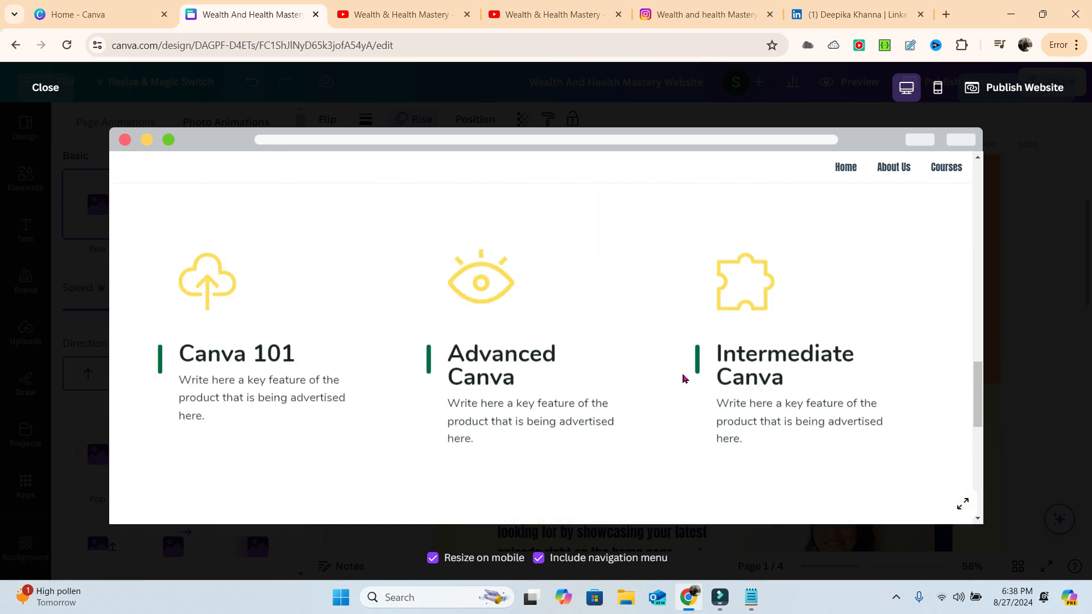
scroll(684, 378, down, 5)
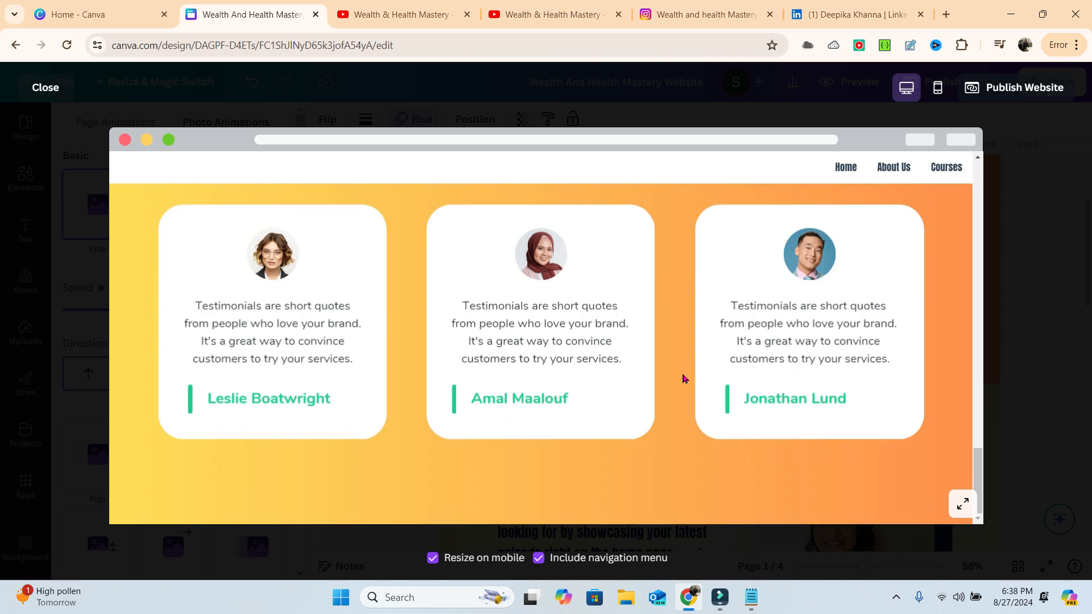
scroll(683, 377, up, 4)
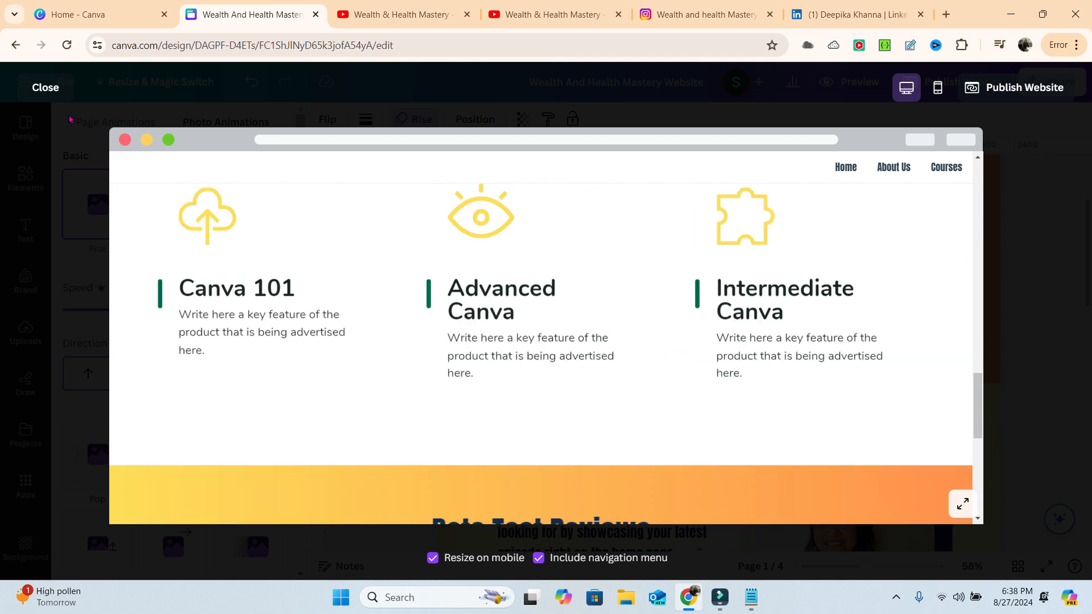
click(48, 87)
Step: Add a new page after the Beta Test Reviews page and set its background color to white
scroll(910, 319, up, 5)
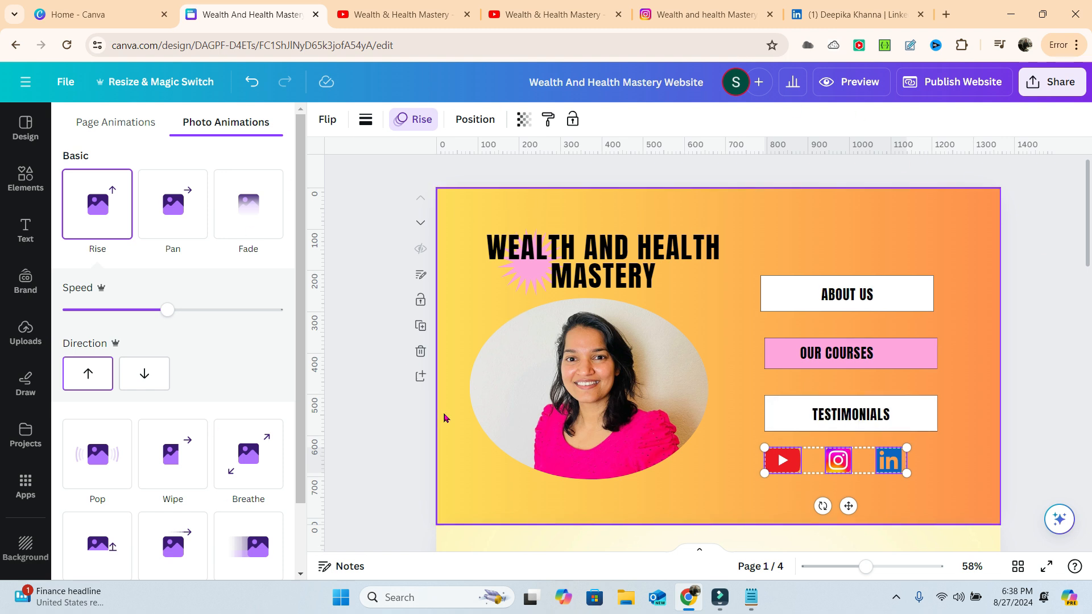
scroll(444, 415, down, 20)
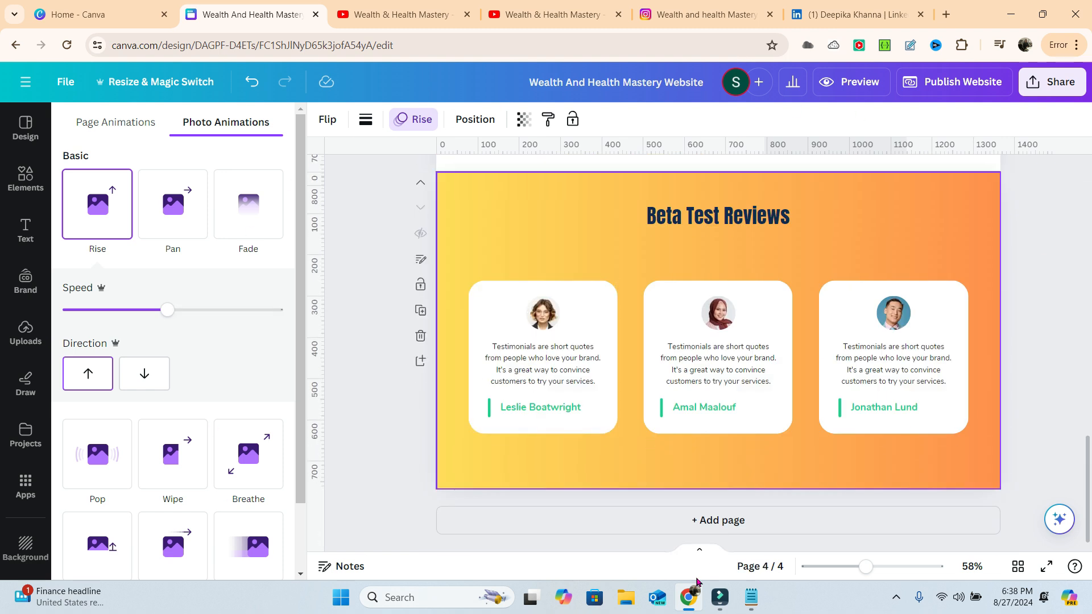
click(709, 520)
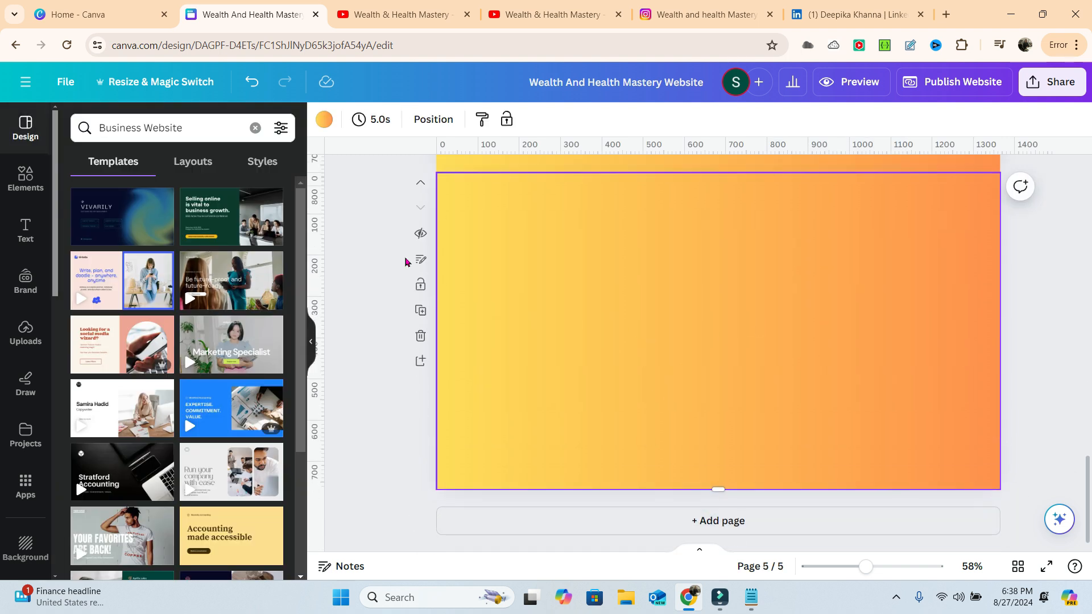
click(321, 118)
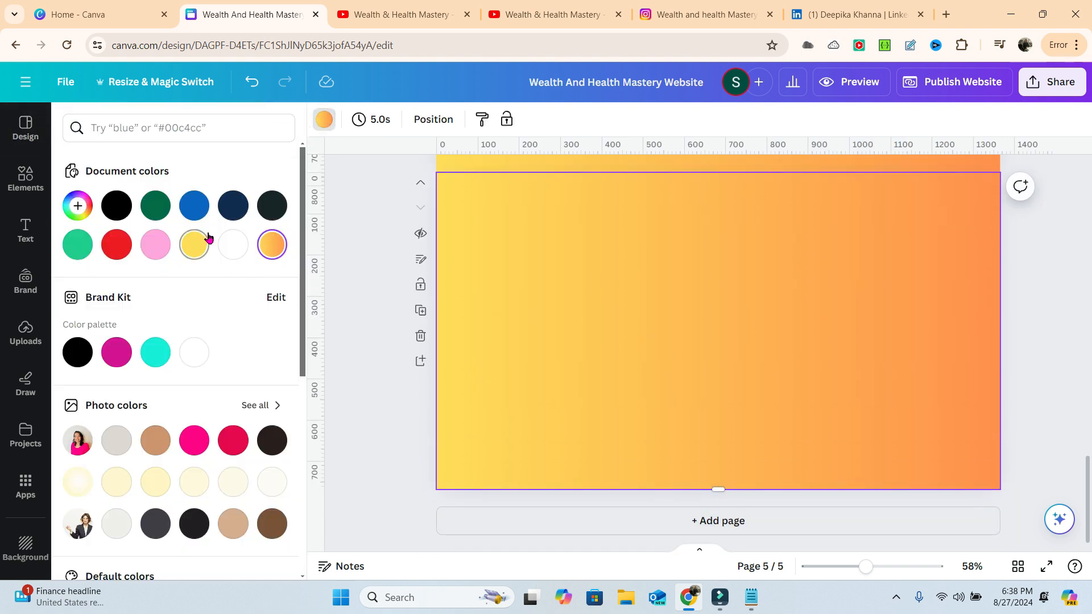
click(233, 244)
click(636, 324)
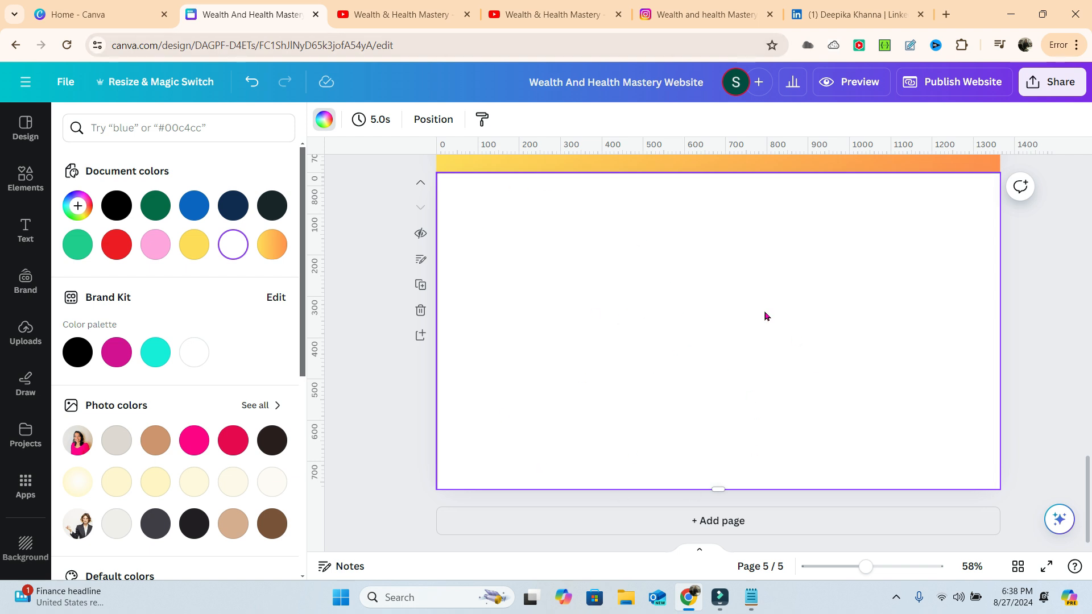
Step: On the YouTube channel, open "How to Make YouTube Thumbnails in Canva That Get Clicks!", pause it, copy its share link and close the extra YouTube tab
click(552, 14)
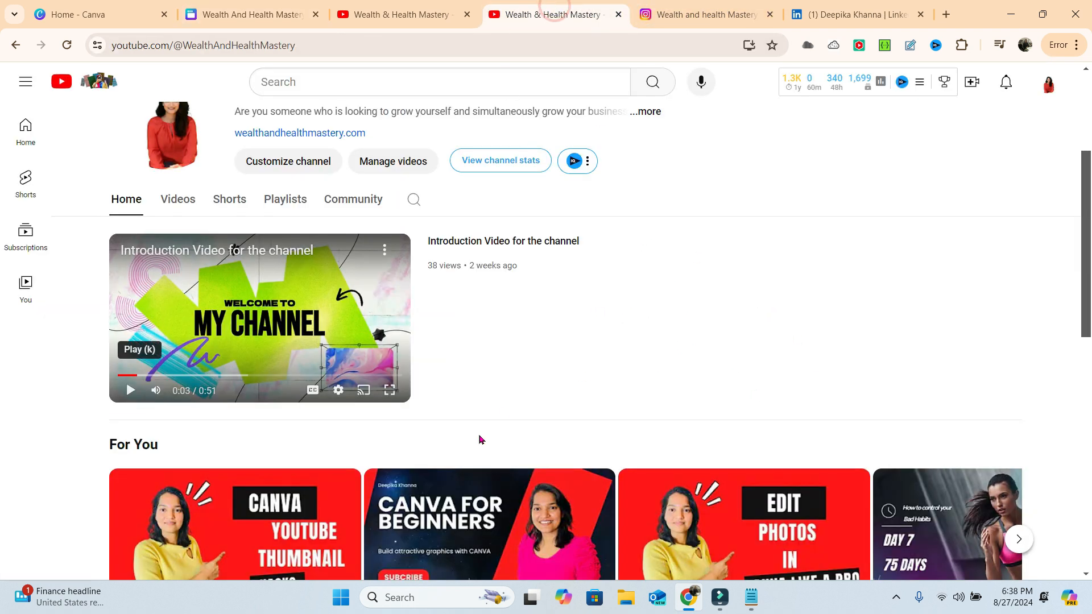
scroll(479, 439, down, 2)
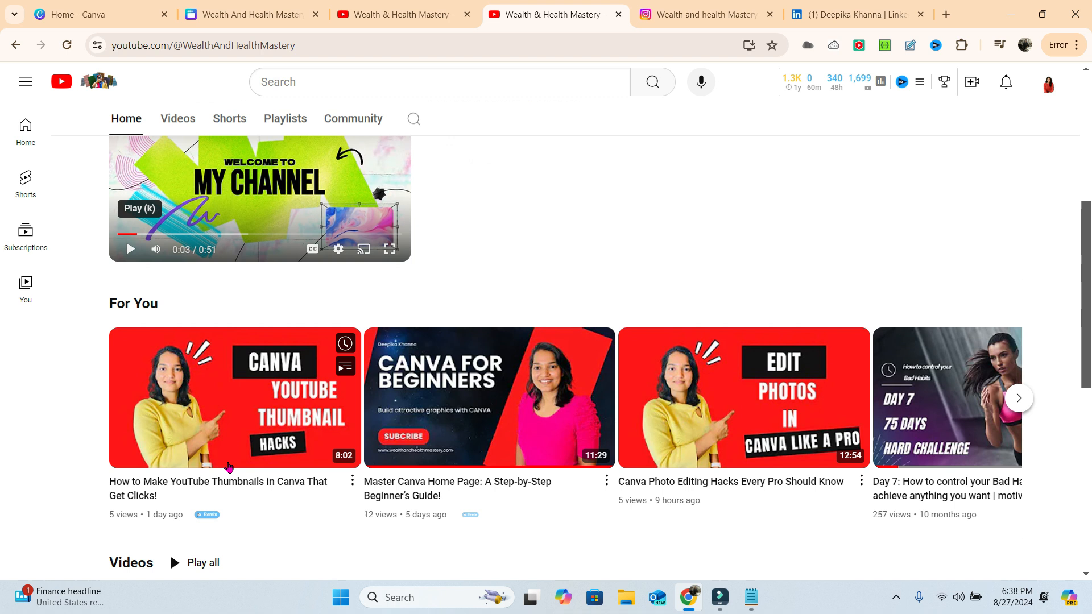
click(226, 427)
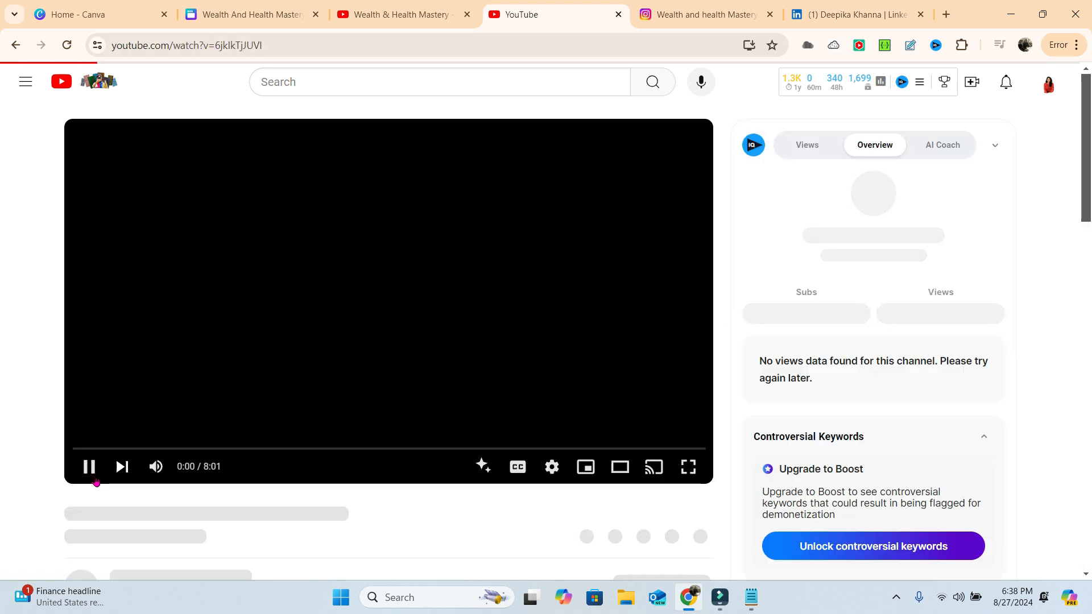
click(96, 463)
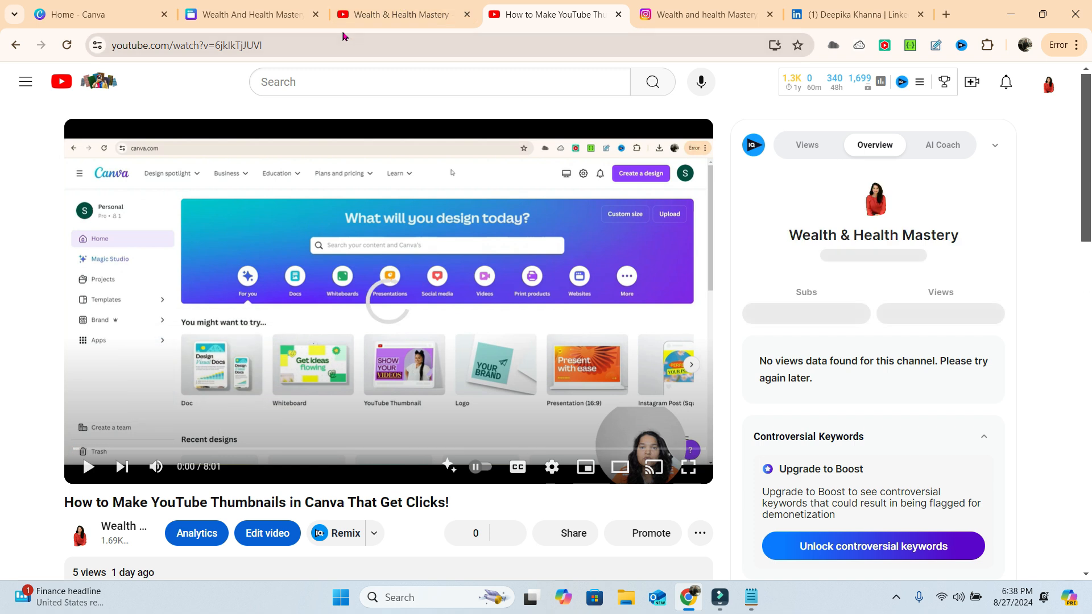
scroll(429, 348, down, 3)
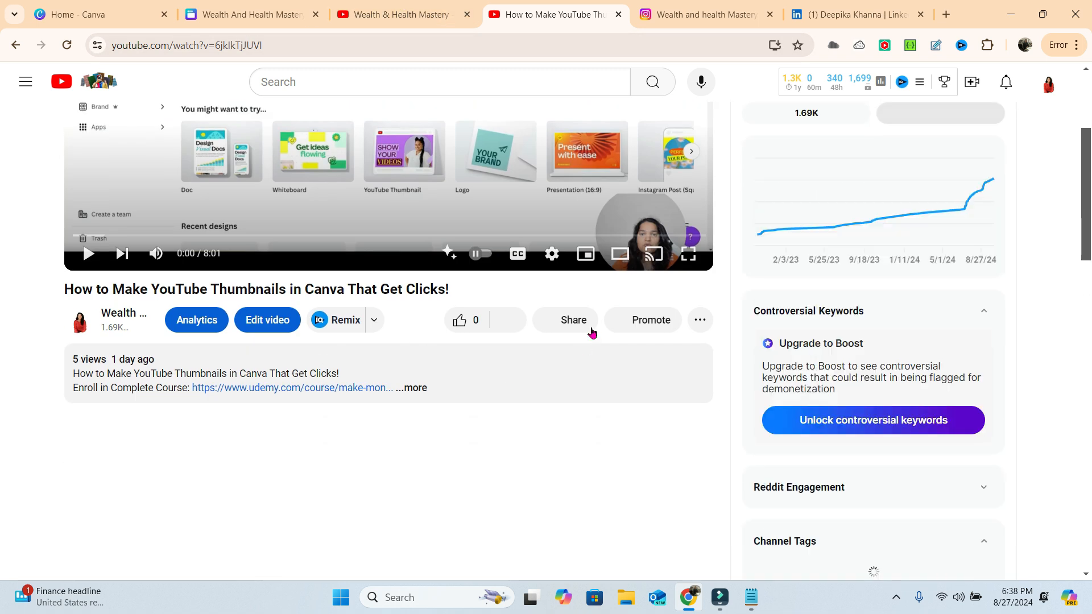
click(569, 325)
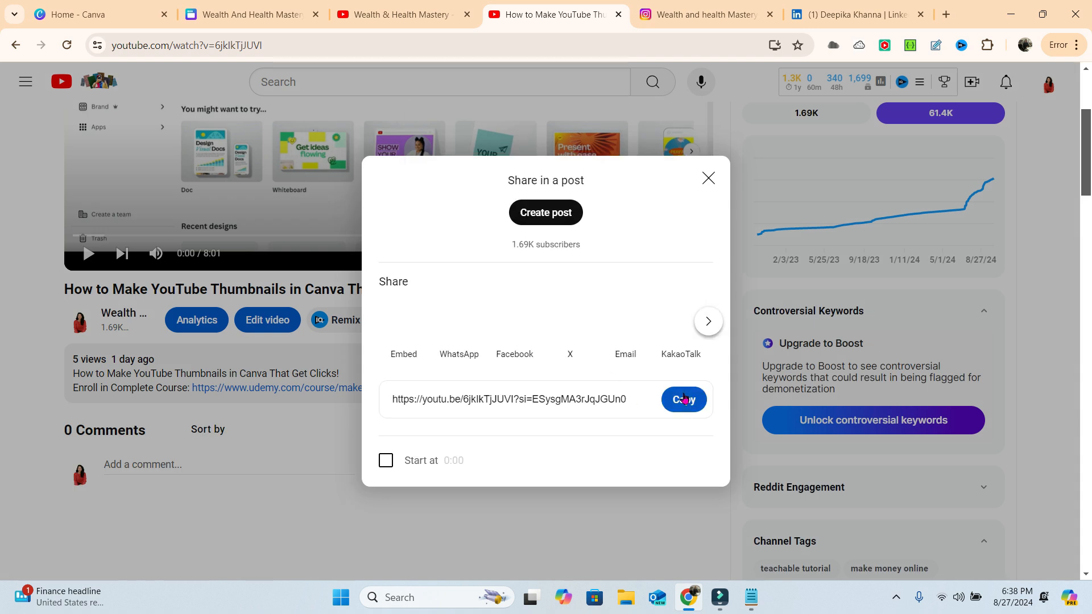
click(684, 398)
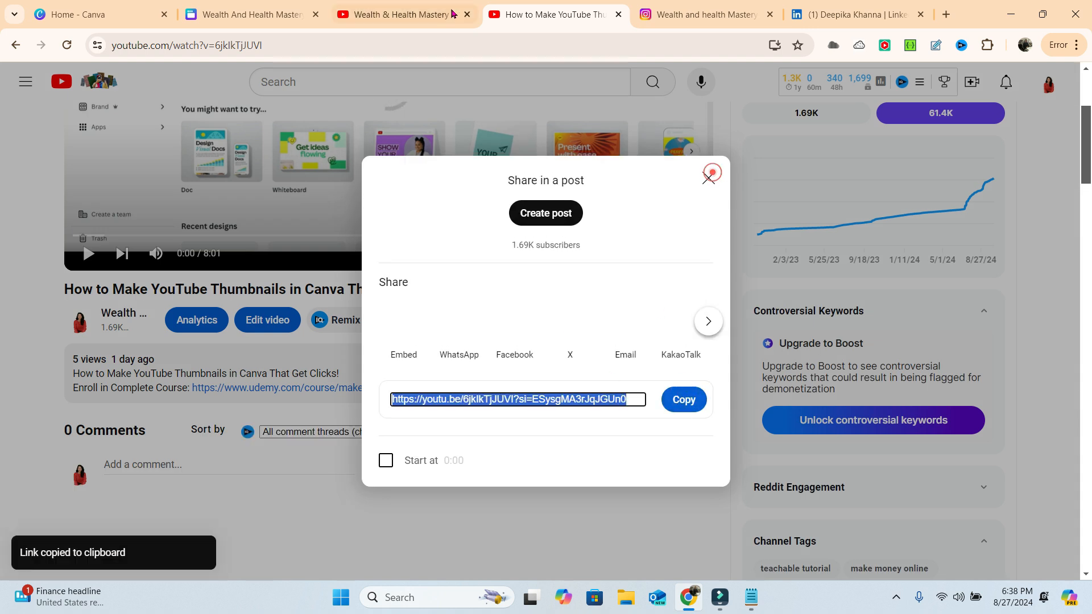
click(453, 13)
Step: Switch back to the Canva design, embed the copied YouTube video on the blank fifth page and enlarge it to fill most of the page
click(262, 11)
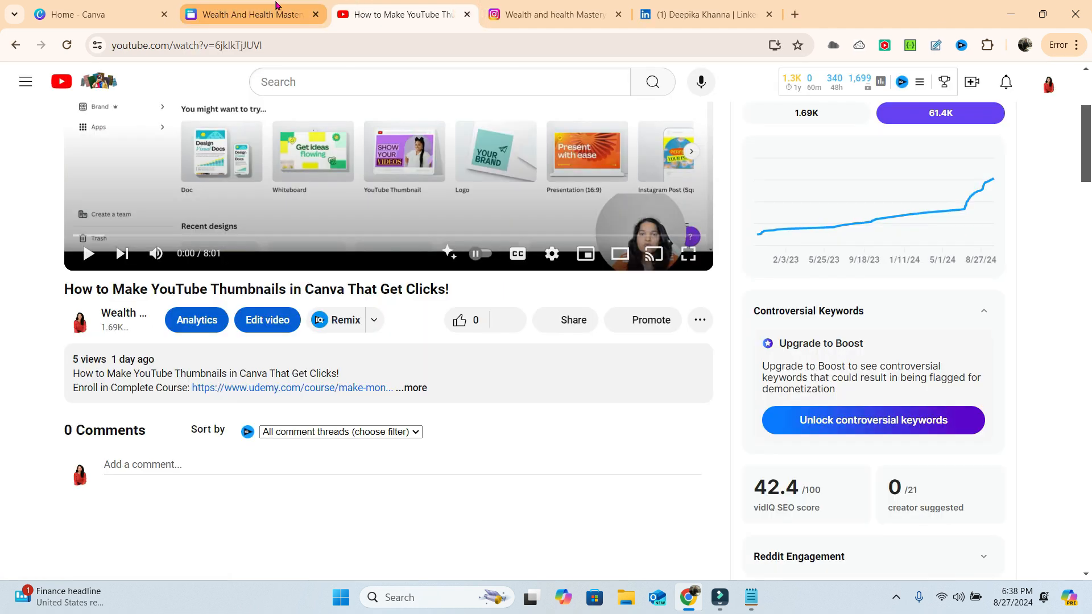
click(275, 4)
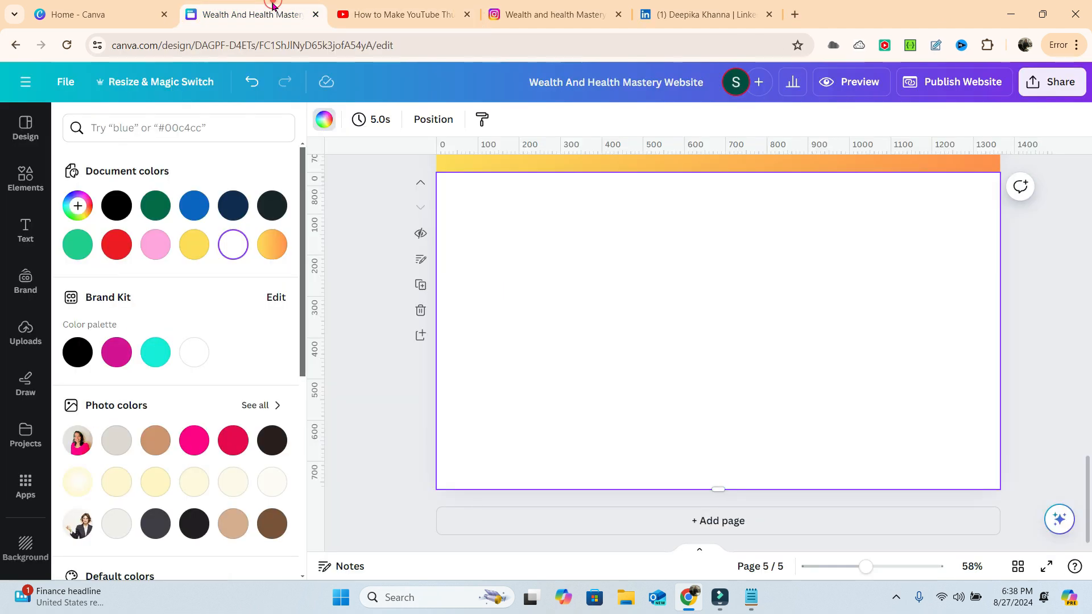
click(647, 291)
key(ctrl+v)
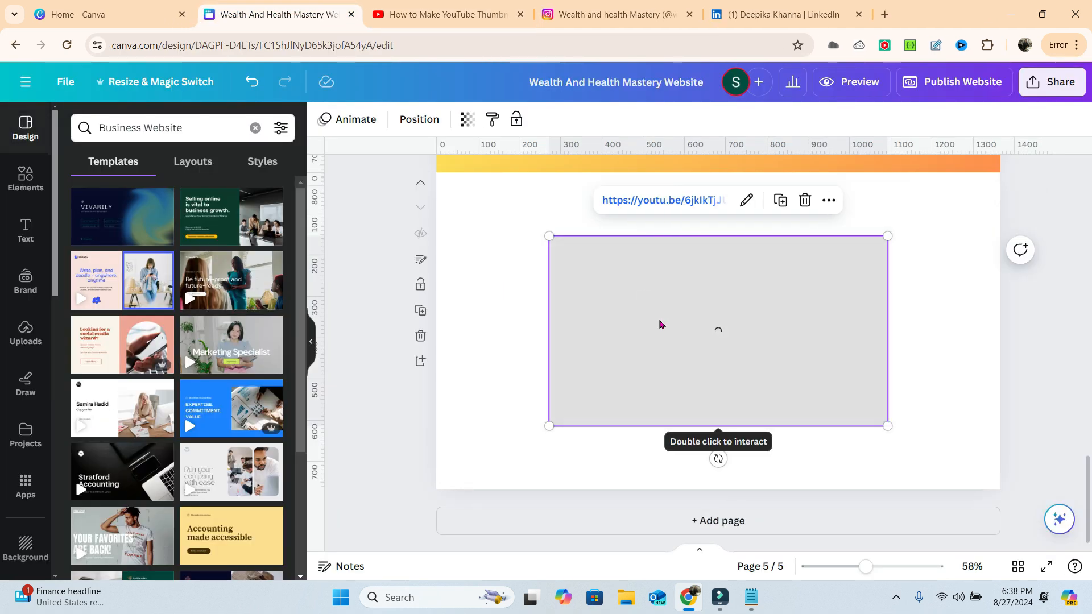
drag(888, 425, 955, 463)
drag(549, 236, 476, 195)
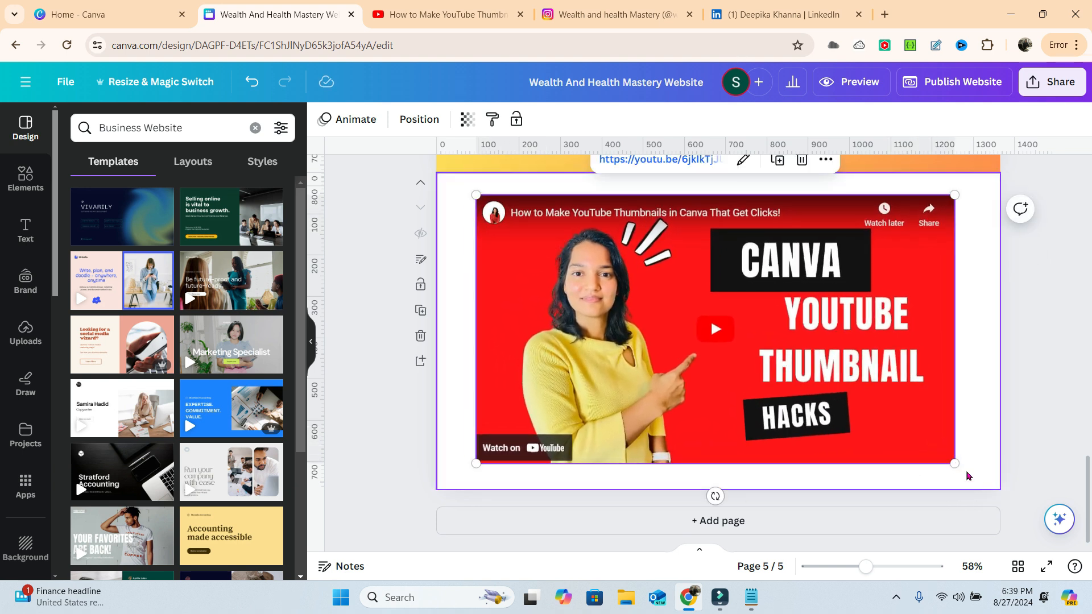
Step: Name the fourth page "Testimonials" and the fifth page "Videos" in the page overview, and return to the page editing view
scroll(901, 443, up, 2)
scroll(723, 415, down, 2)
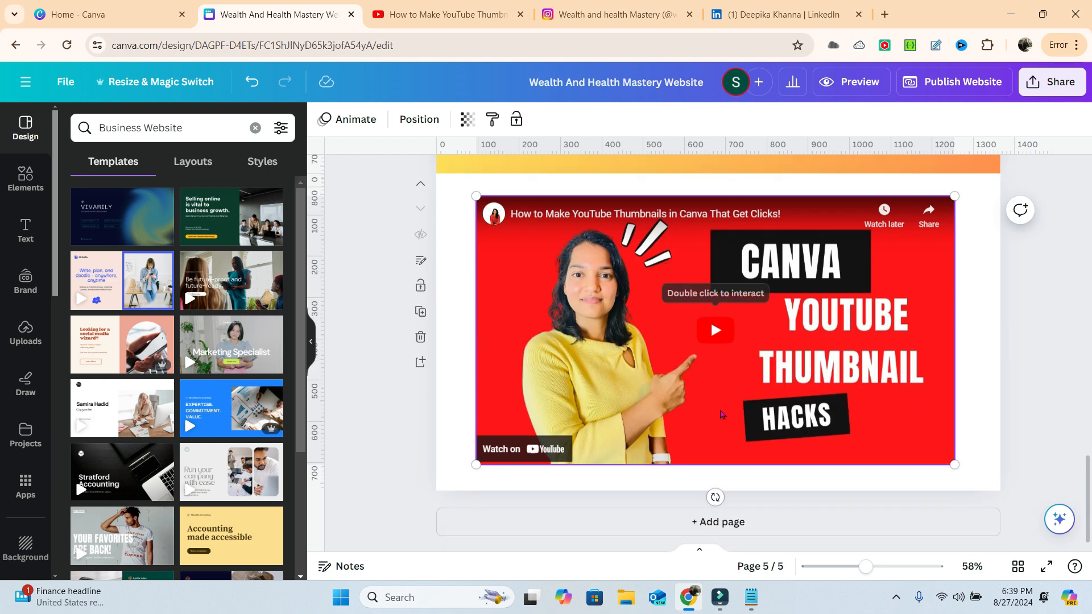
scroll(852, 428, up, 2)
scroll(796, 369, down, 2)
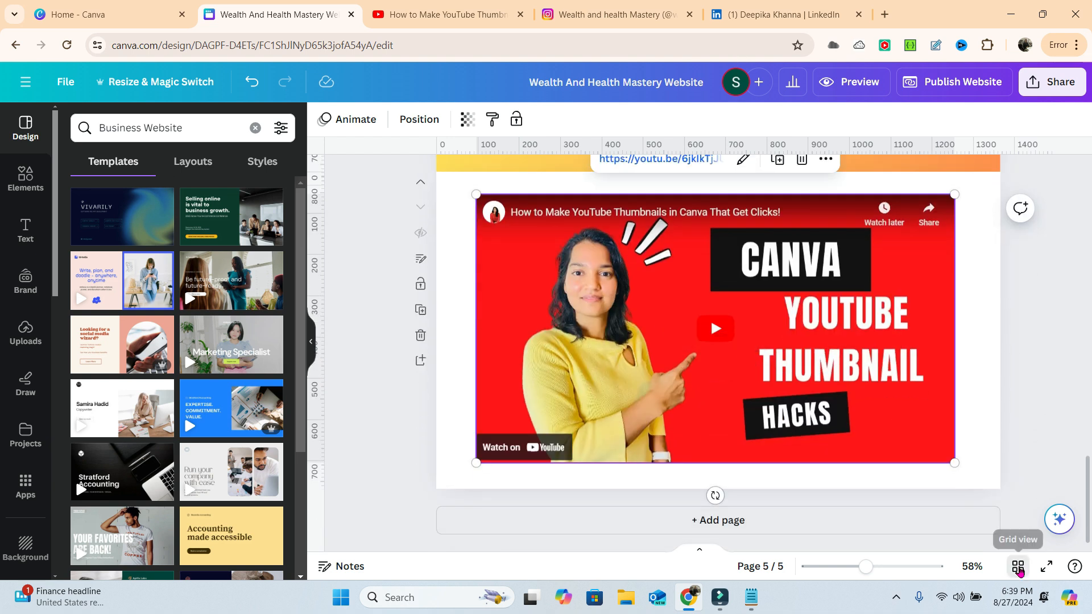
click(1018, 568)
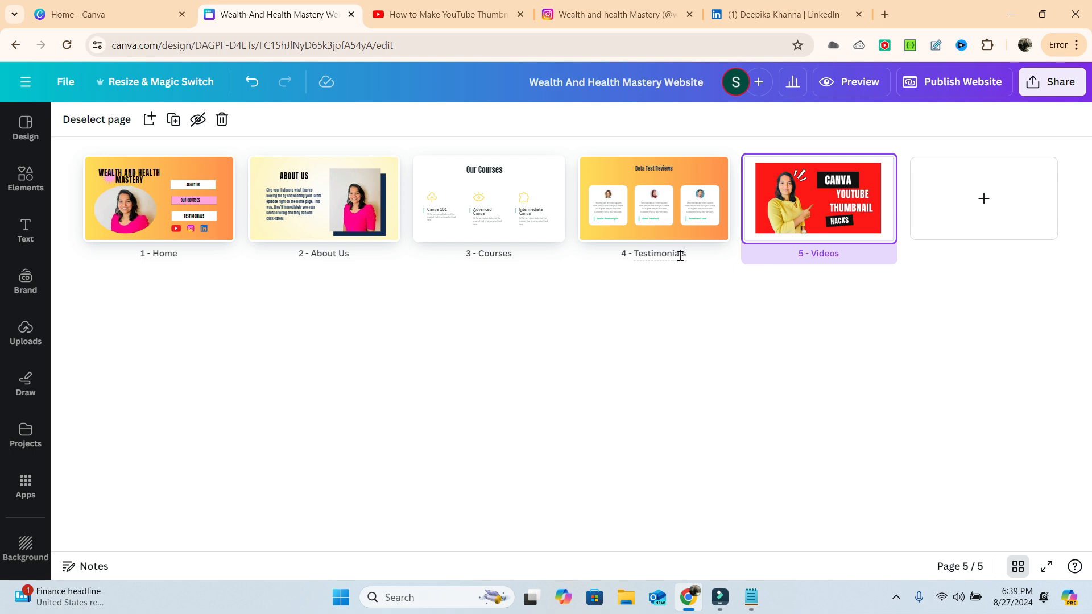
click(1018, 567)
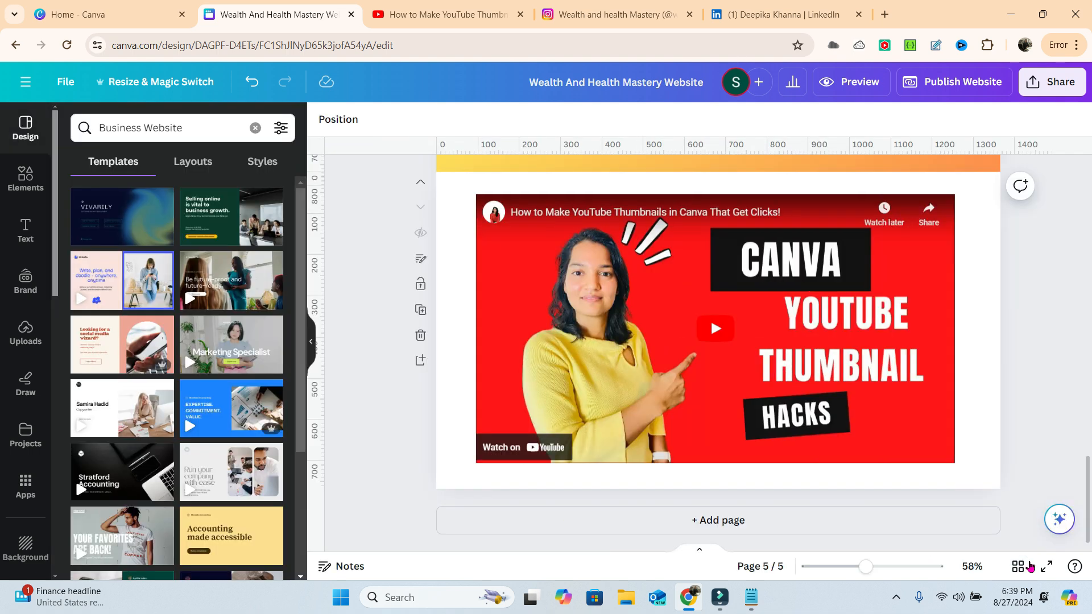
scroll(811, 475, up, 15)
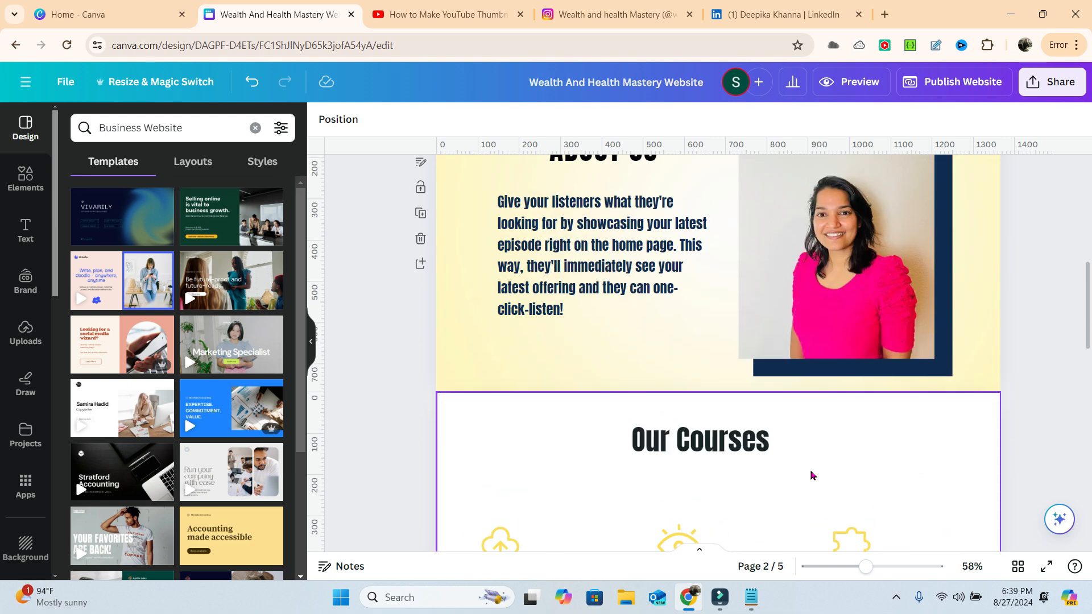
Step: Link the Testimonials button on the home page to the document page "4 - Testimonials"
scroll(812, 475, up, 1)
click(863, 416)
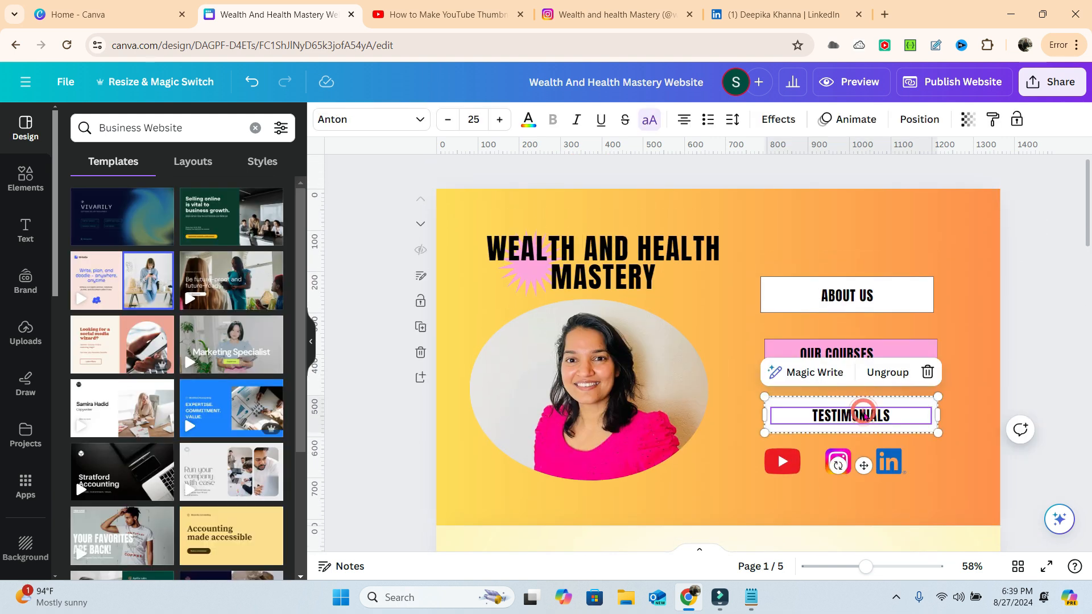
right_click(865, 418)
click(930, 430)
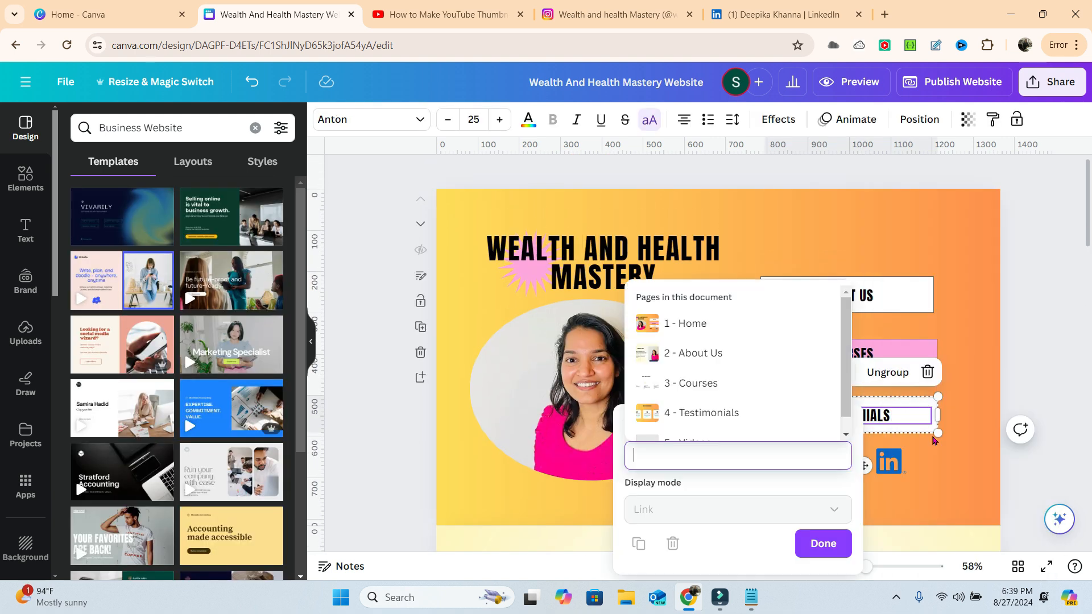
drag(845, 358, 850, 424)
click(705, 397)
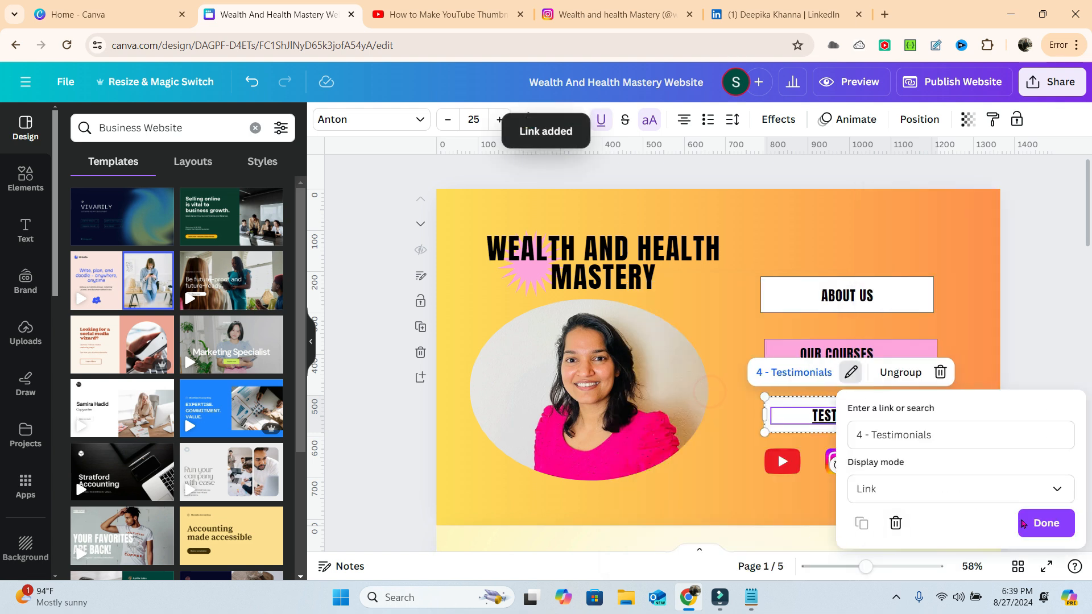
click(1047, 523)
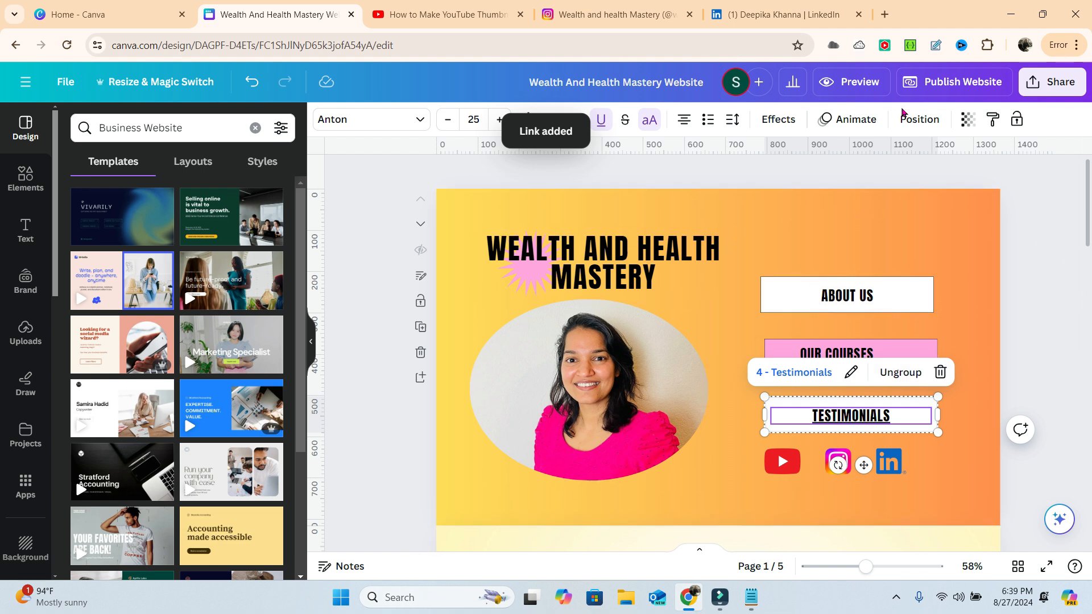
Step: Preview the website in desktop view and look through every section from the home page to the embedded video
click(860, 82)
scroll(501, 230, down, 3)
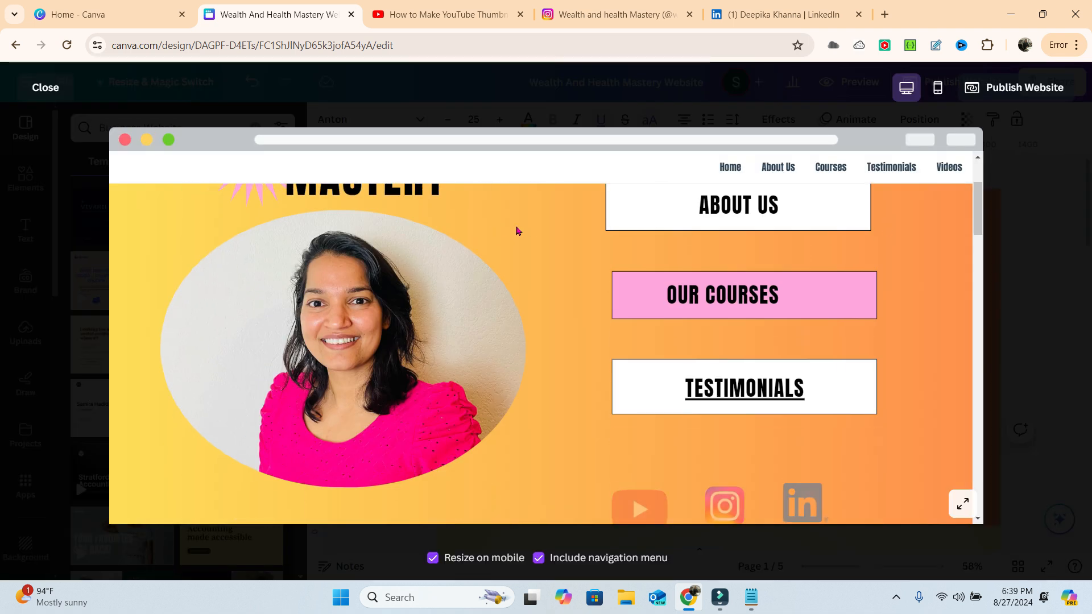
scroll(740, 344, down, 2)
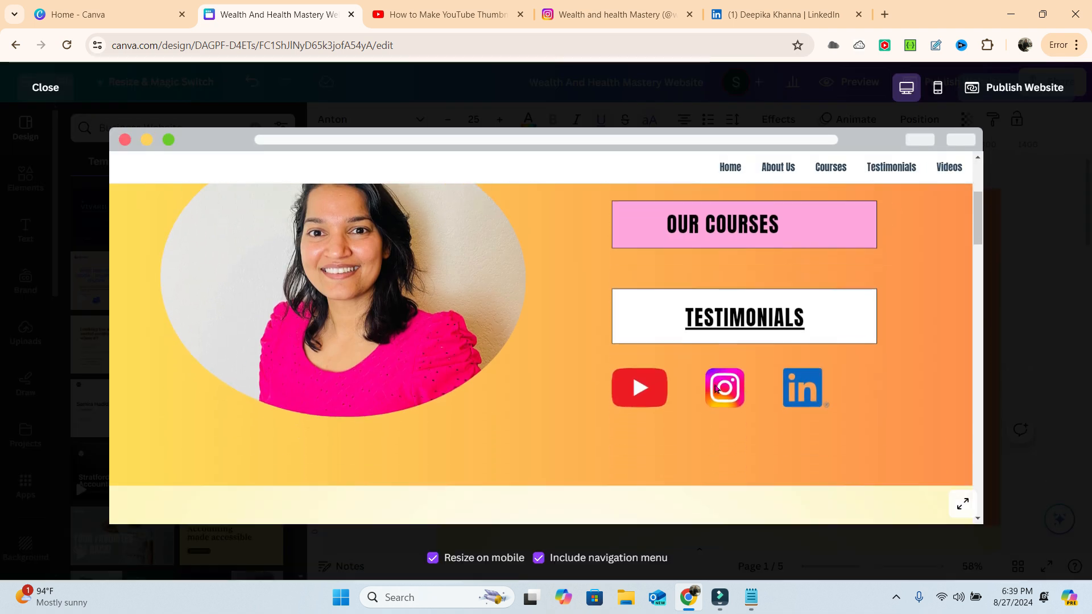
scroll(742, 349, down, 5)
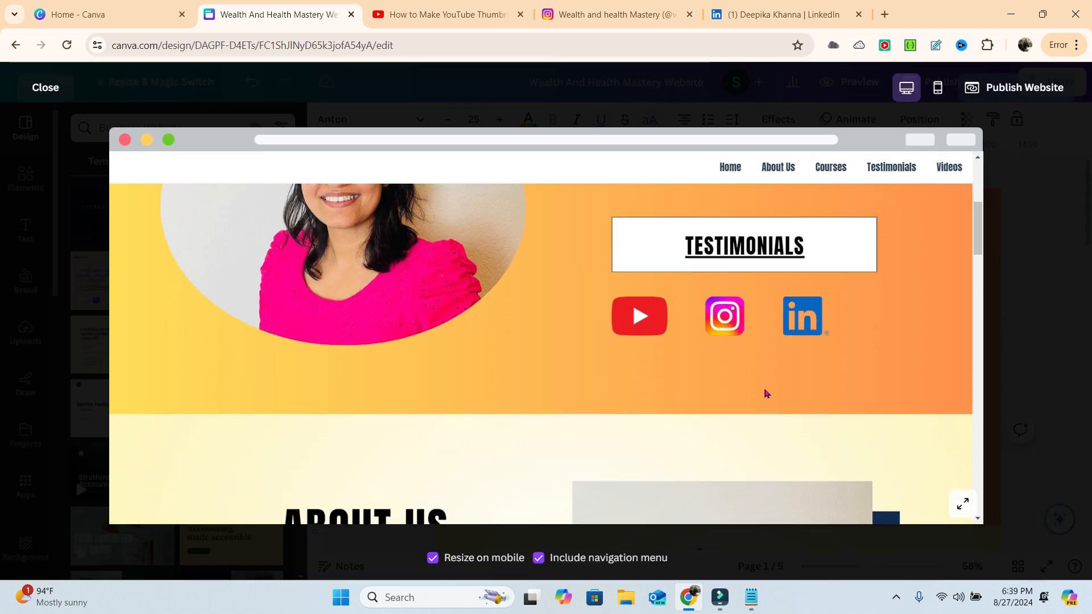
scroll(727, 263, up, 3)
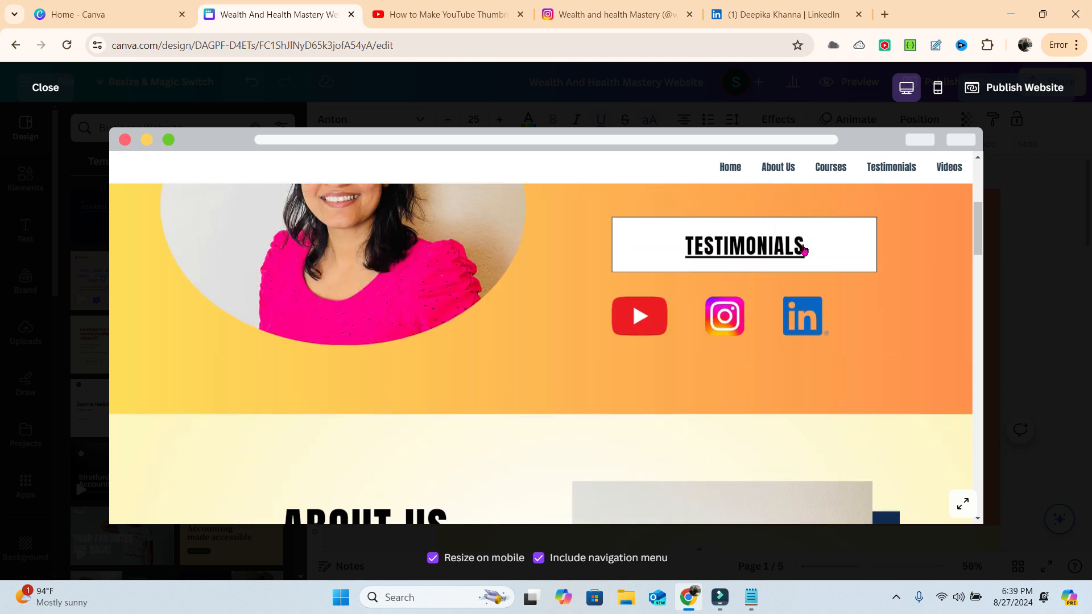
scroll(698, 360, down, 6)
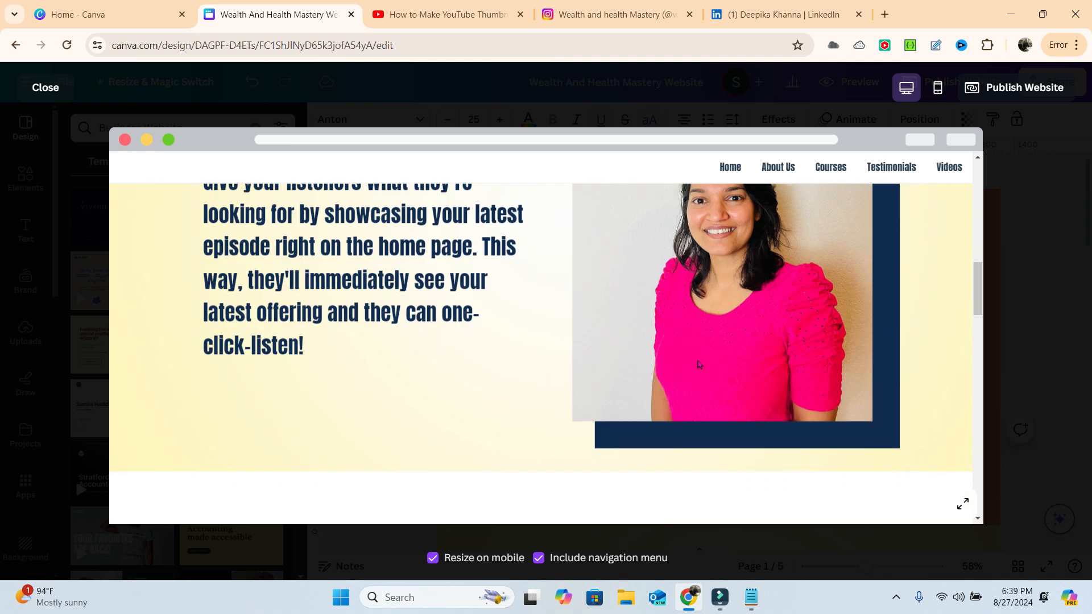
scroll(697, 360, down, 8)
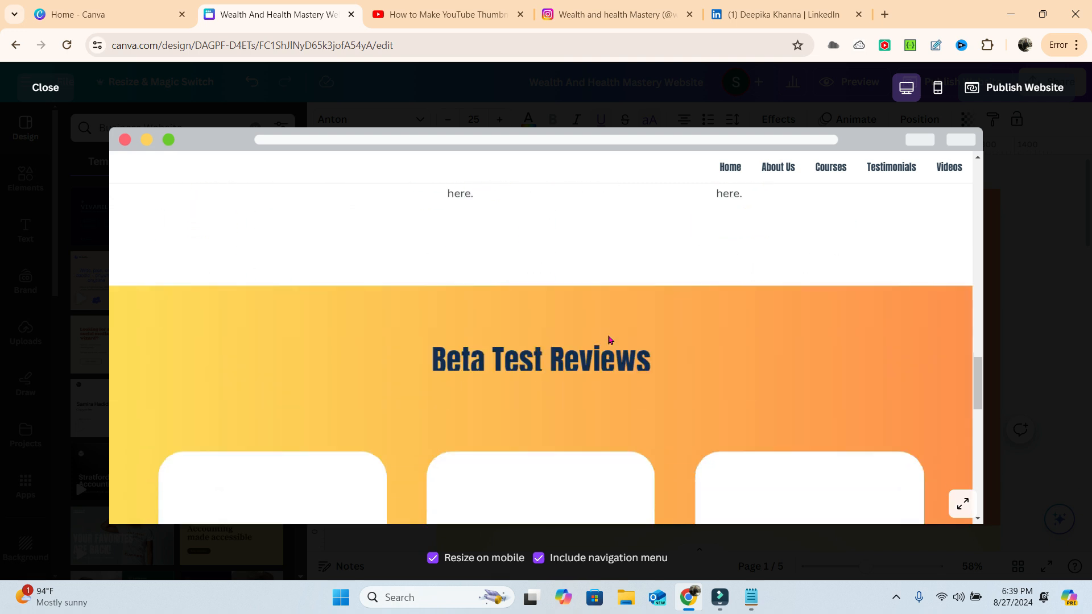
scroll(568, 319, down, 6)
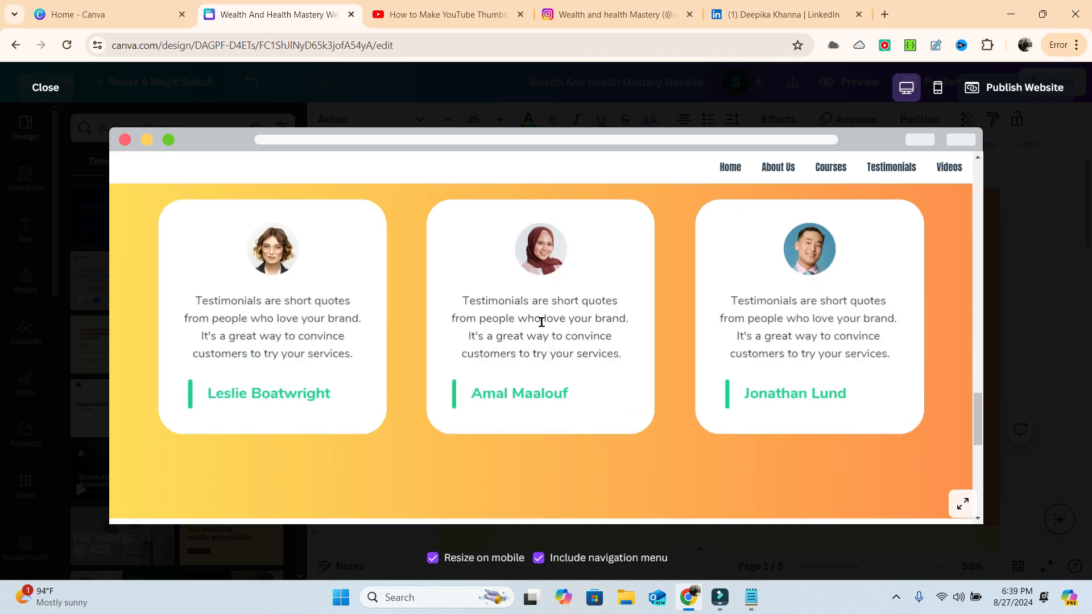
scroll(540, 332, down, 5)
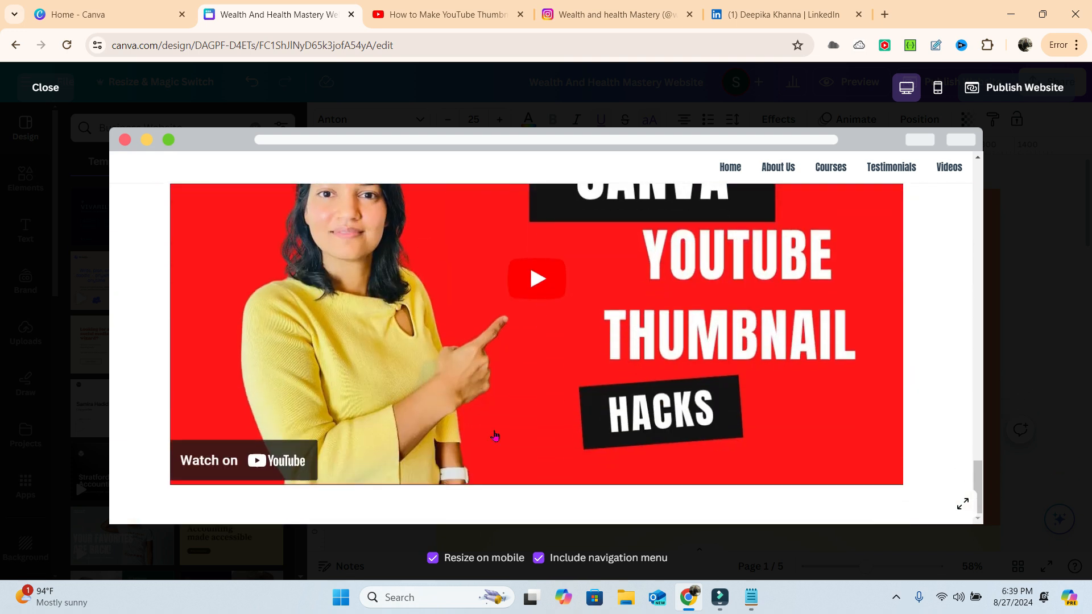
Step: Switch the preview to mobile view and check the page layout from the testimonials back up to the home section
click(944, 88)
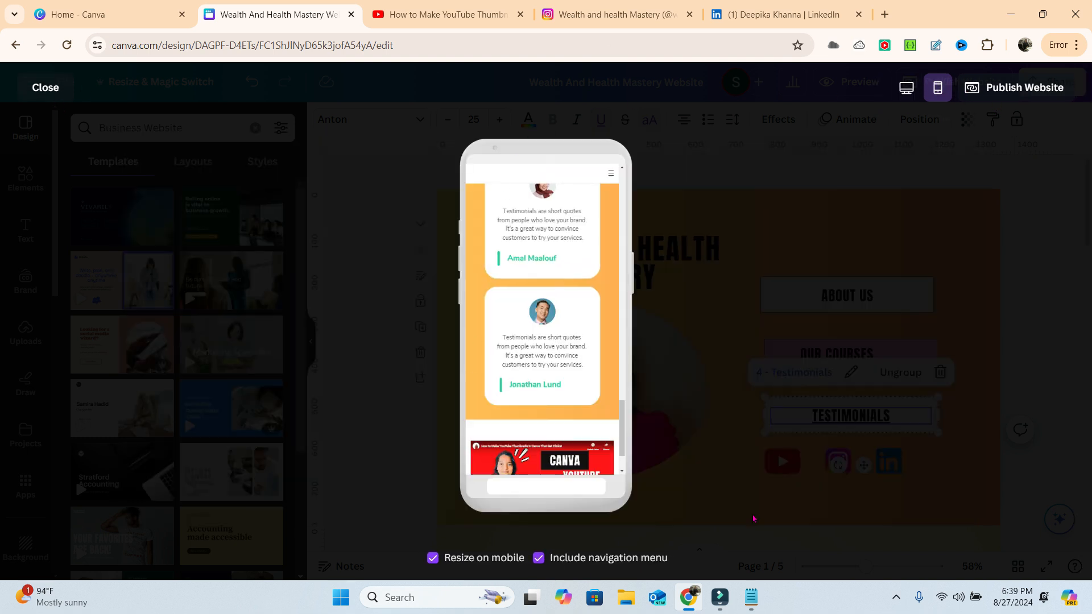
scroll(541, 273, up, 15)
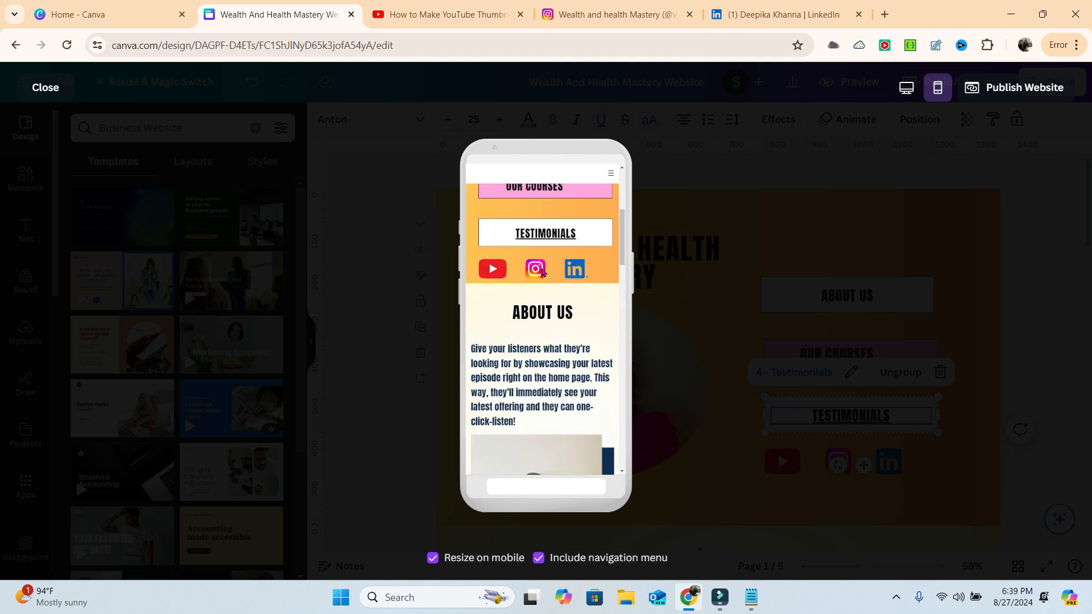
scroll(541, 273, up, 5)
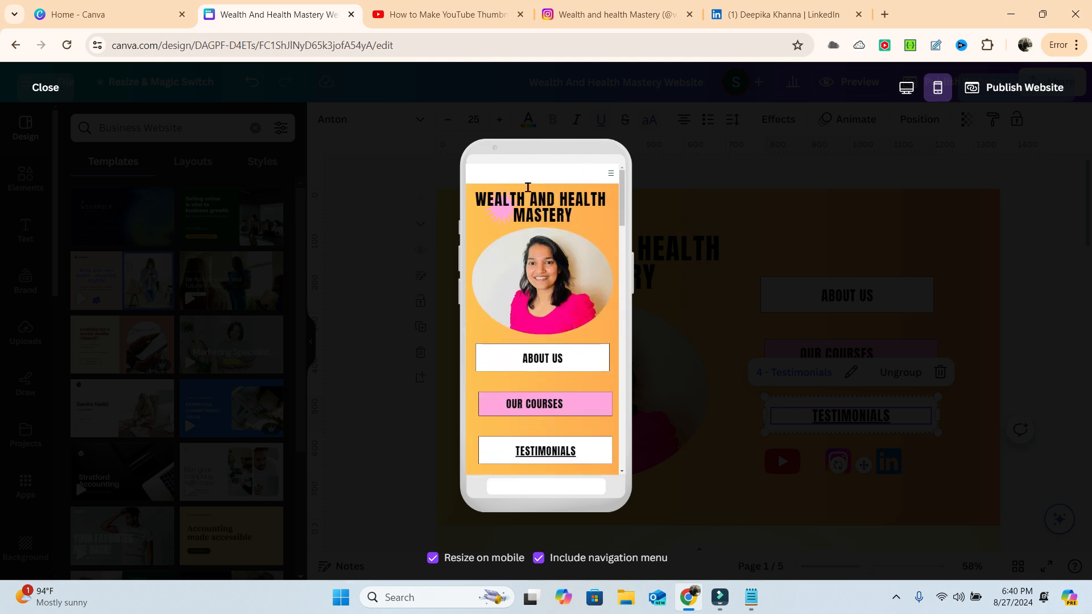
Step: Open the publish options, try clearing the website URL's ending, view the custom domain choices and close them
click(1036, 87)
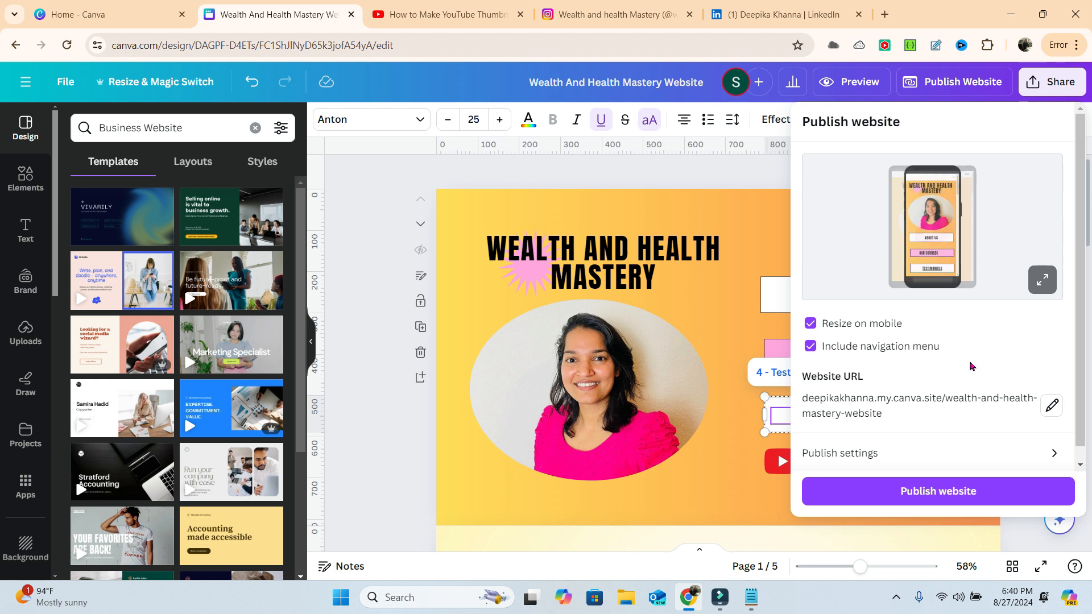
scroll(940, 414, down, 1)
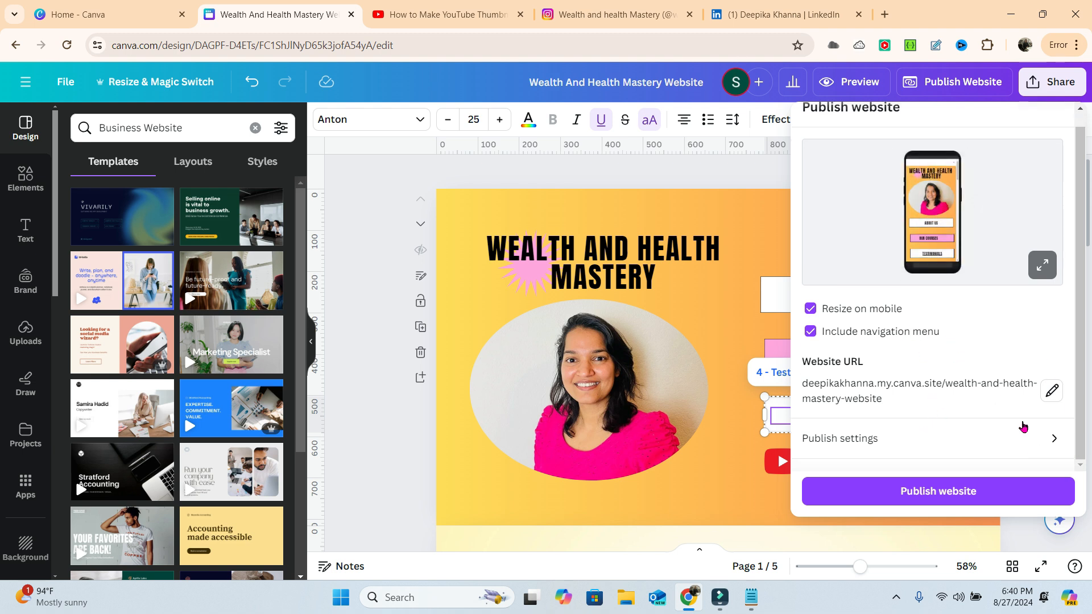
click(1051, 391)
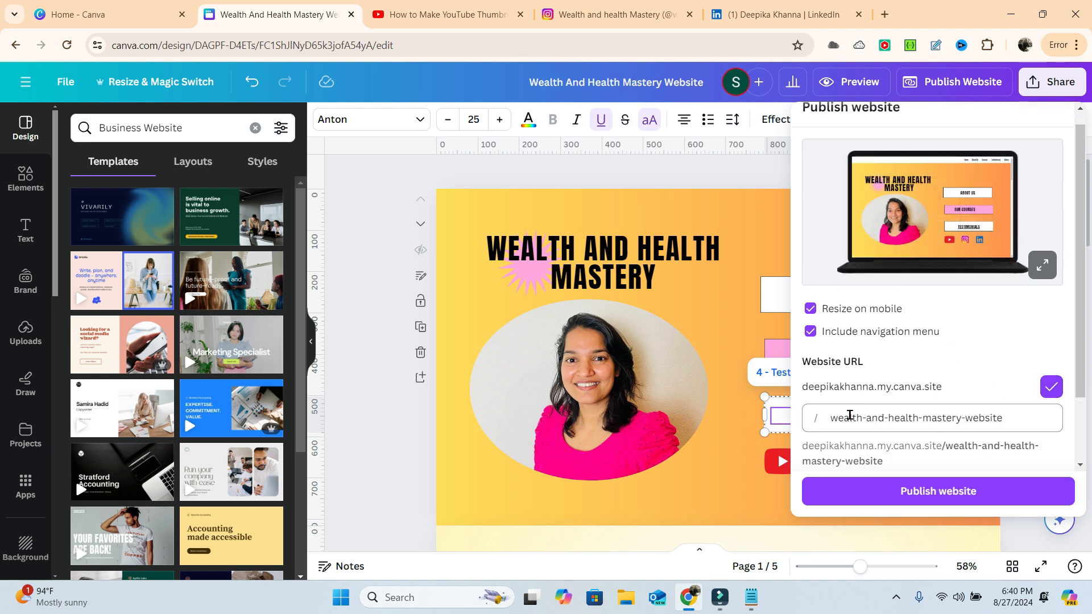
drag(1001, 415, 808, 415)
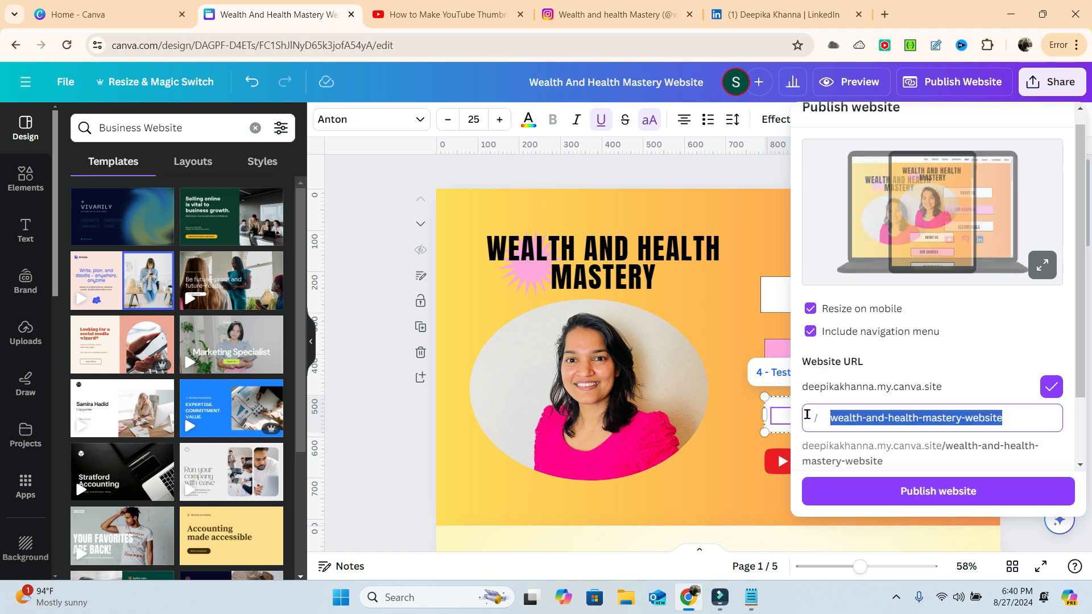
key(BackSpace)
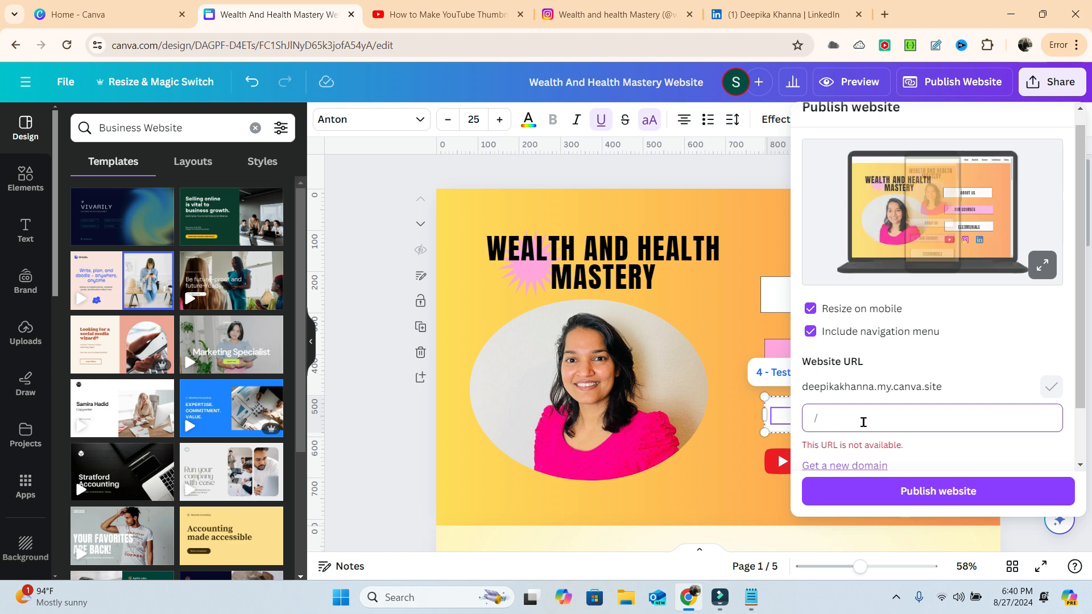
click(857, 466)
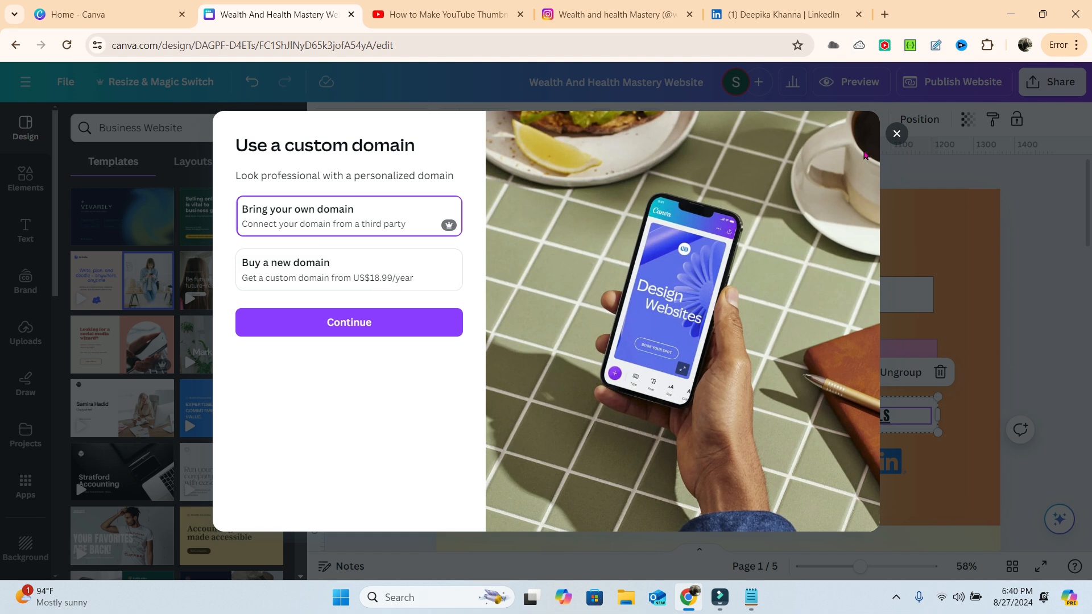
click(897, 134)
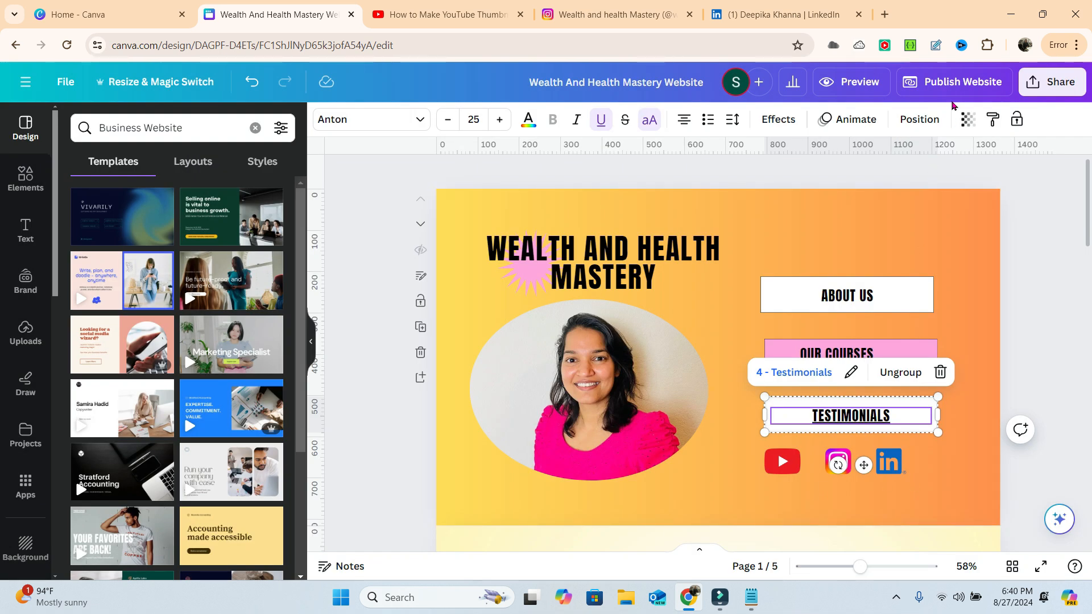
Step: Publish the website at its free Canva address and copy the live website link
click(985, 85)
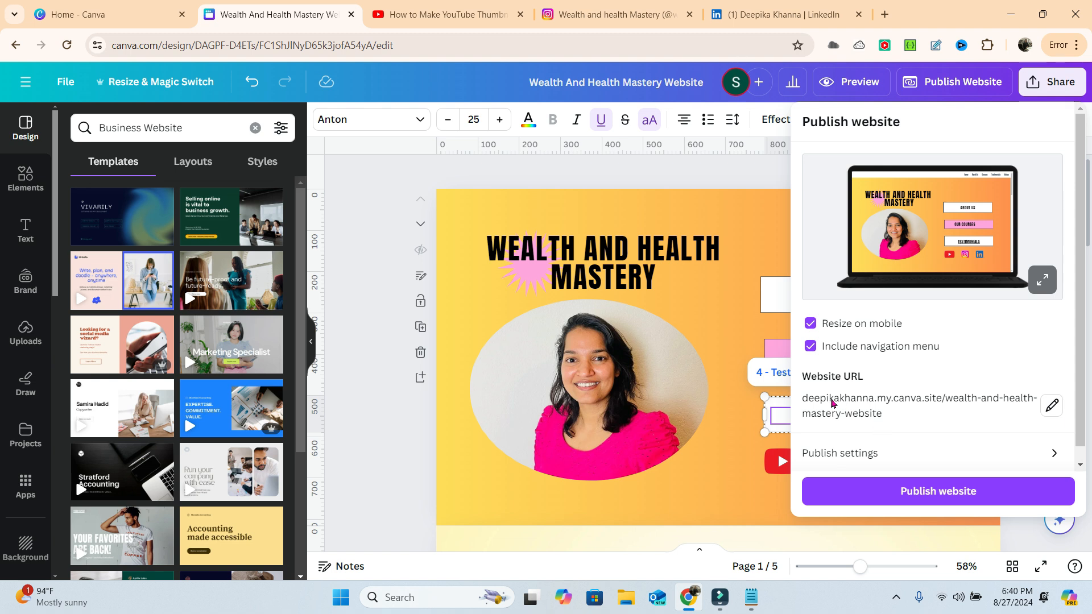
click(955, 496)
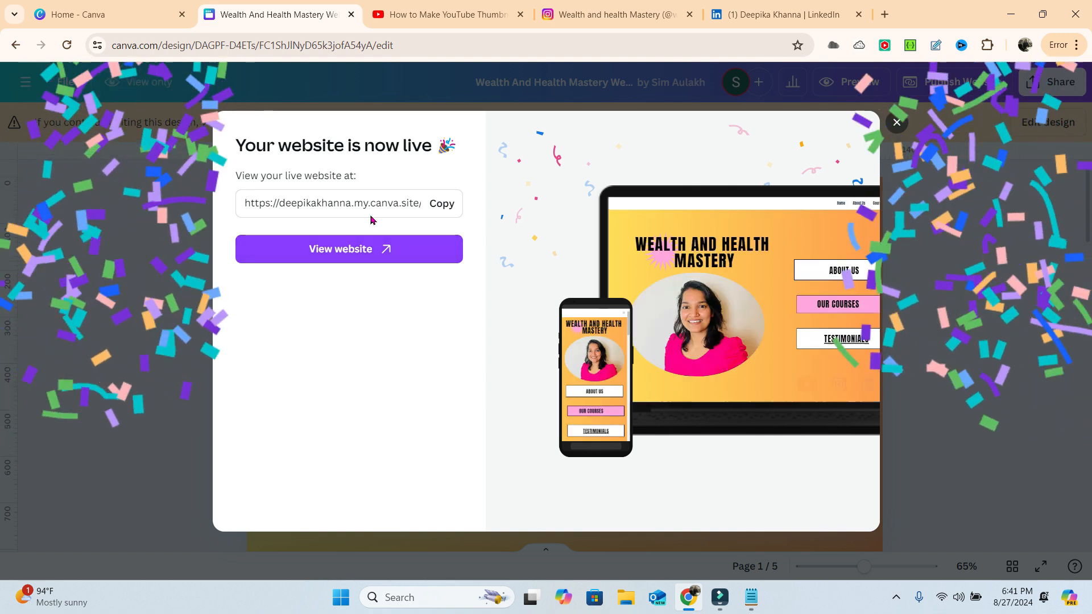
click(445, 206)
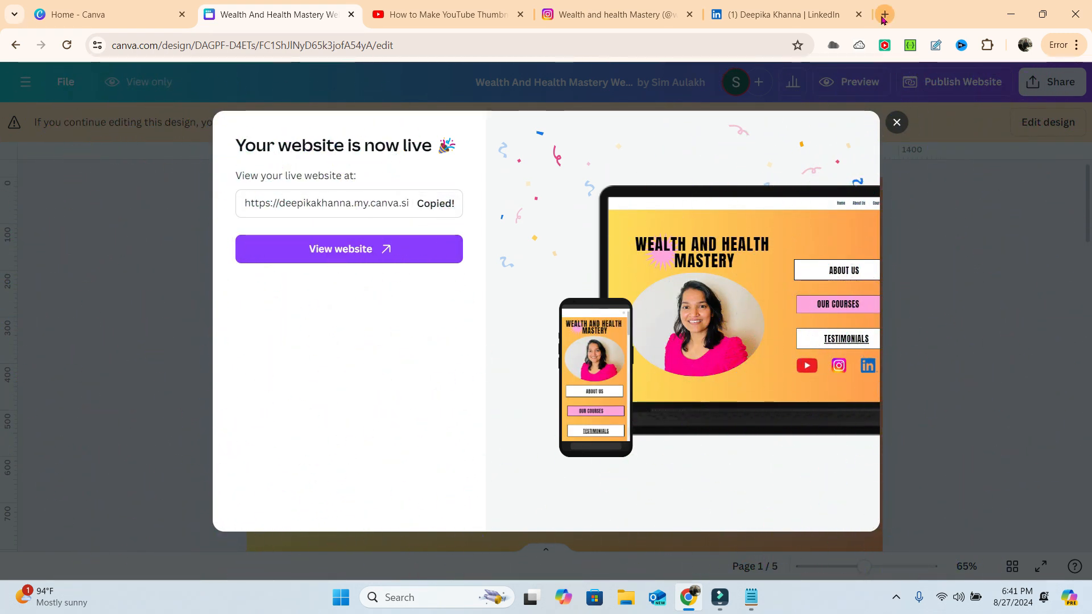
Step: Open the live website and look through its sections down to the embedded YouTube video
click(392, 248)
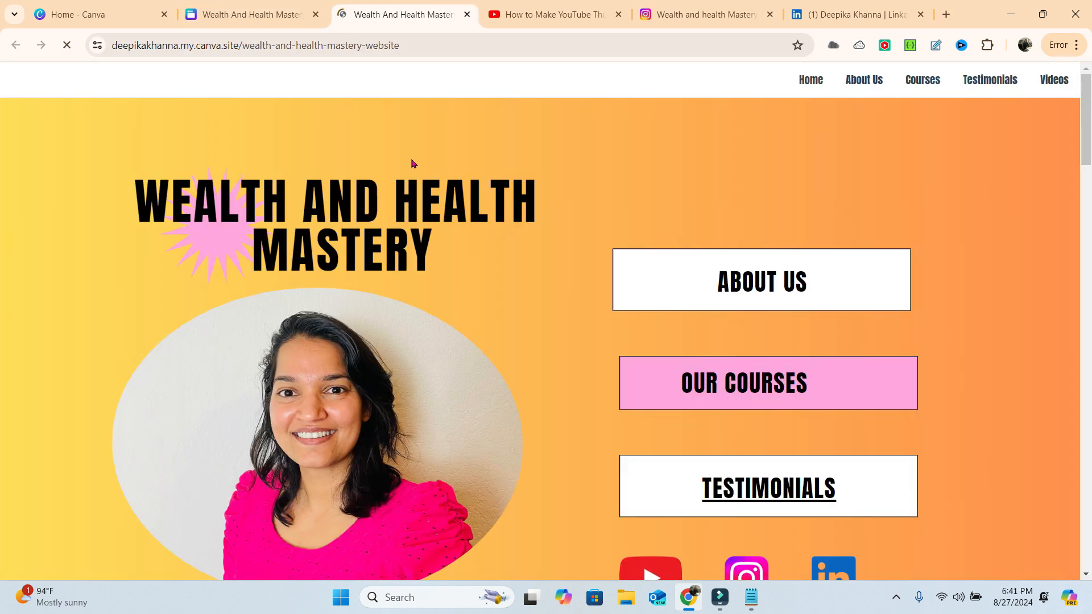
scroll(486, 245, down, 4)
scroll(509, 255, down, 14)
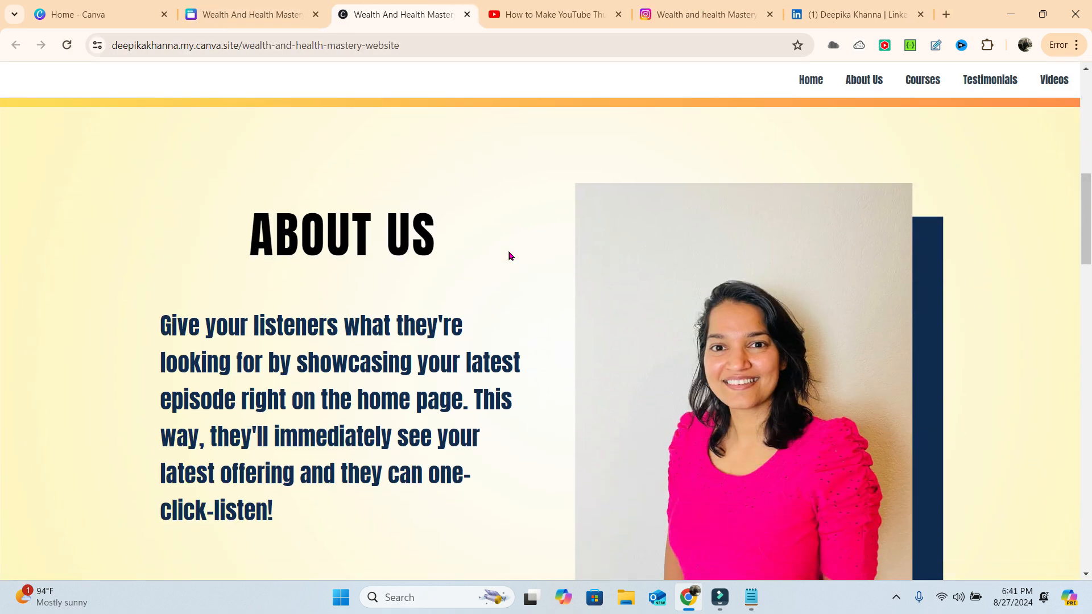
scroll(509, 255, down, 17)
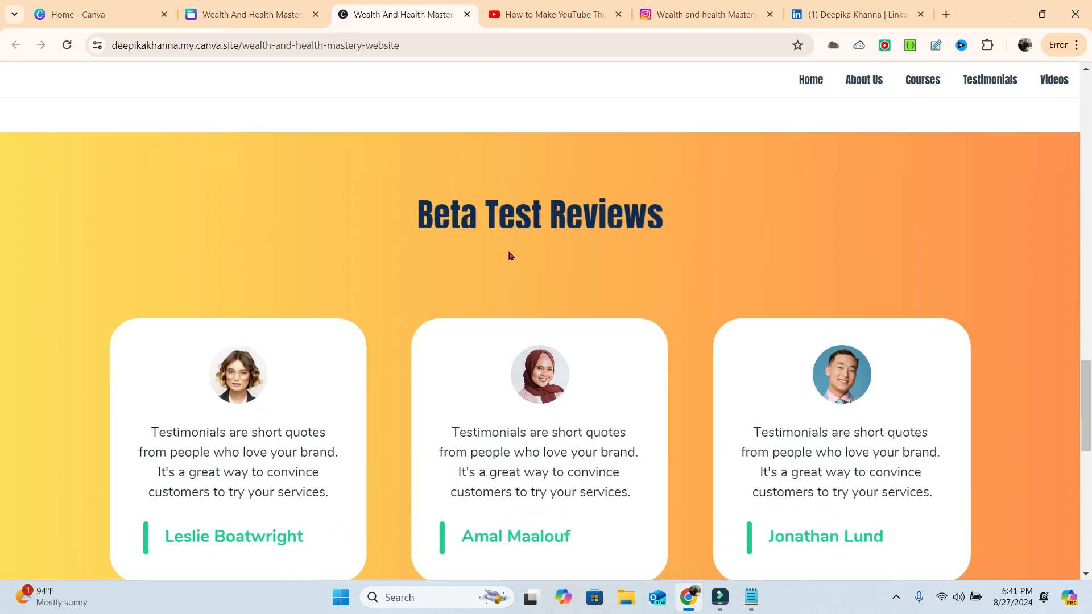
scroll(763, 424, down, 3)
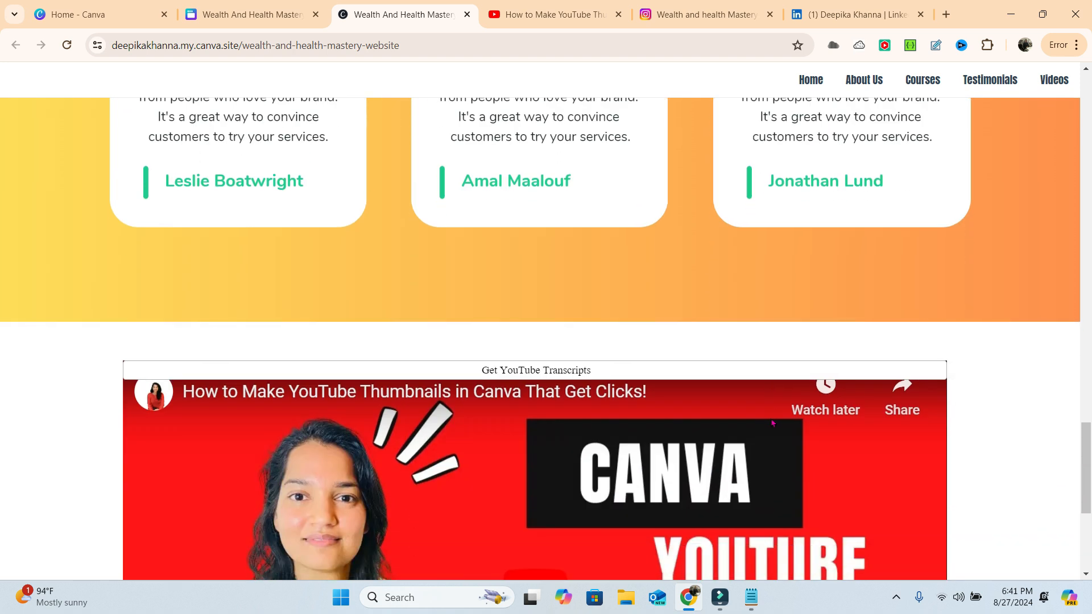
scroll(496, 173, up, 9)
scroll(804, 234, up, 4)
Step: Test the live site's About Us, Courses, Testimonials and Videos navigation links, and return to the home section
click(864, 79)
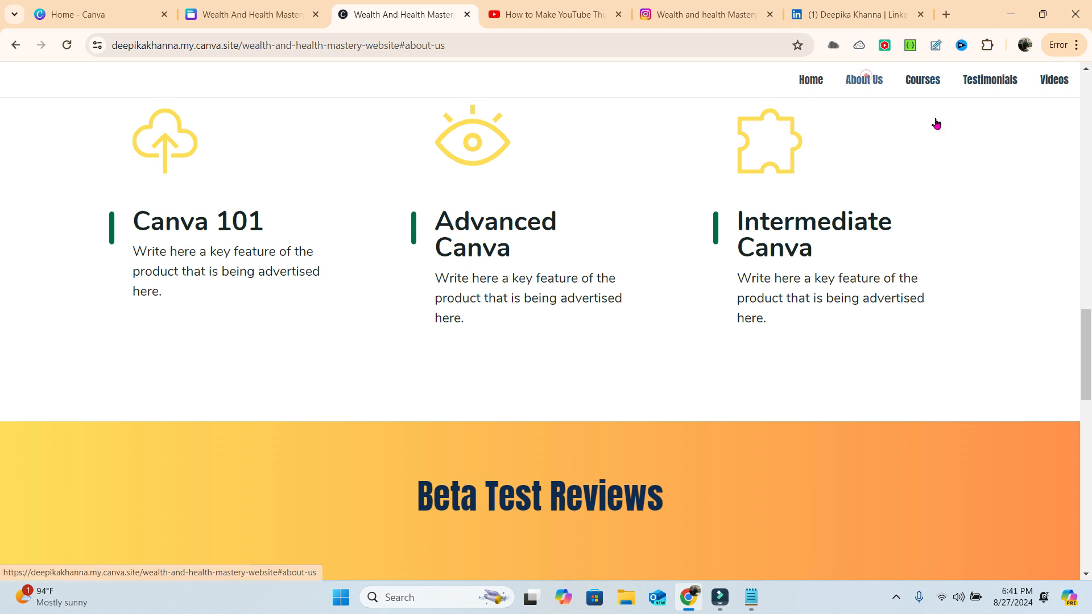
click(935, 81)
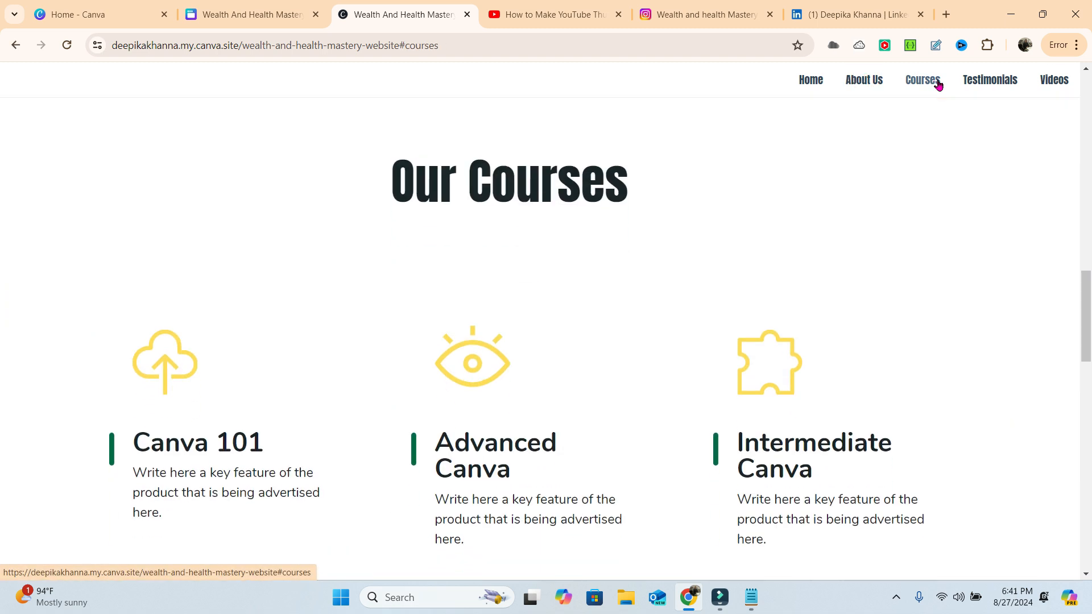
click(974, 81)
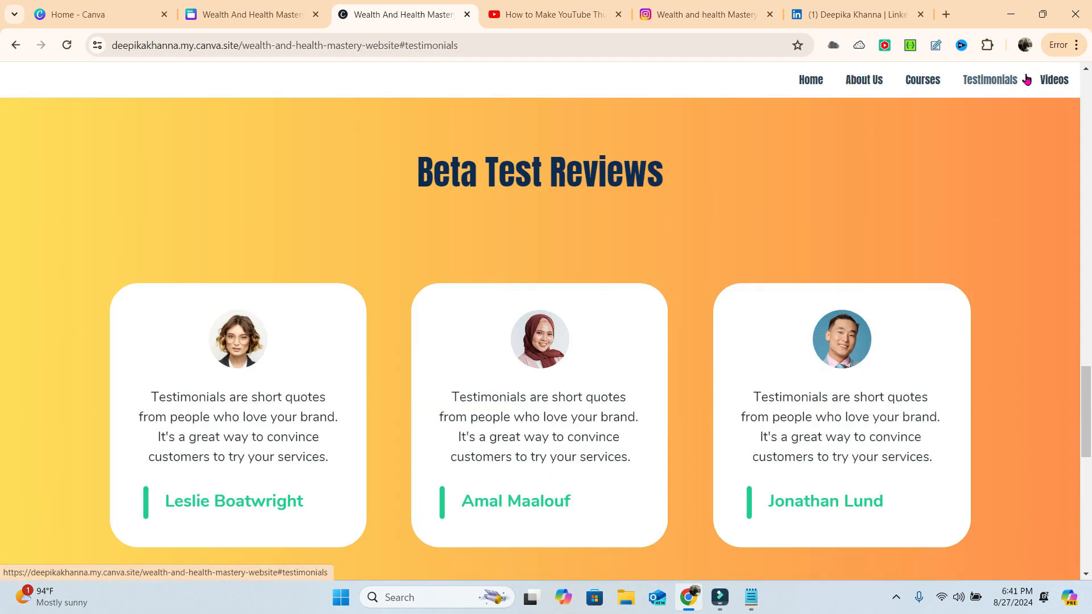
click(1059, 80)
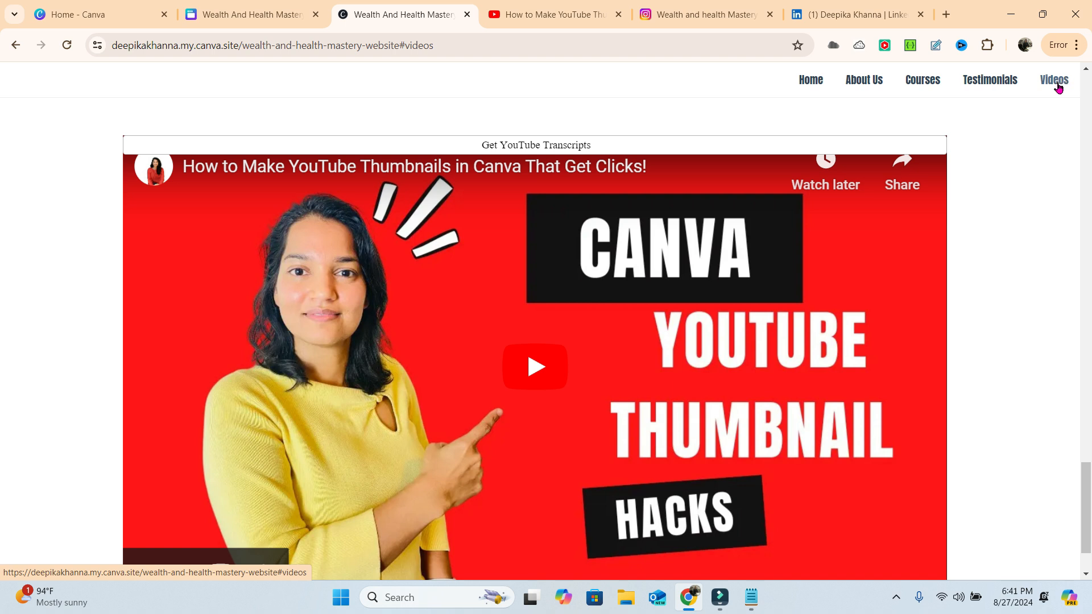
drag(1084, 481, 1083, 99)
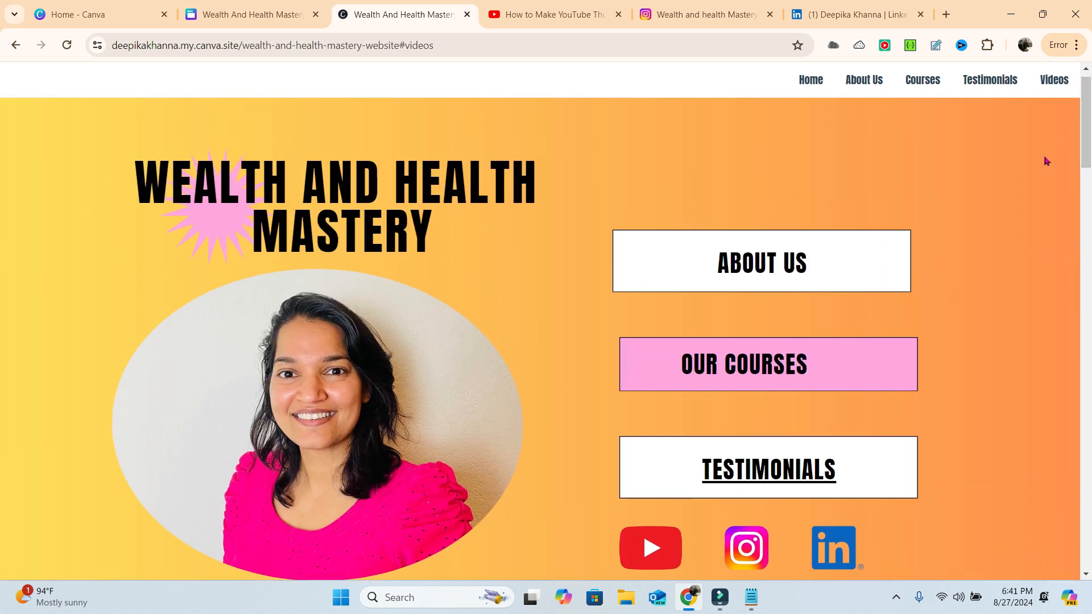